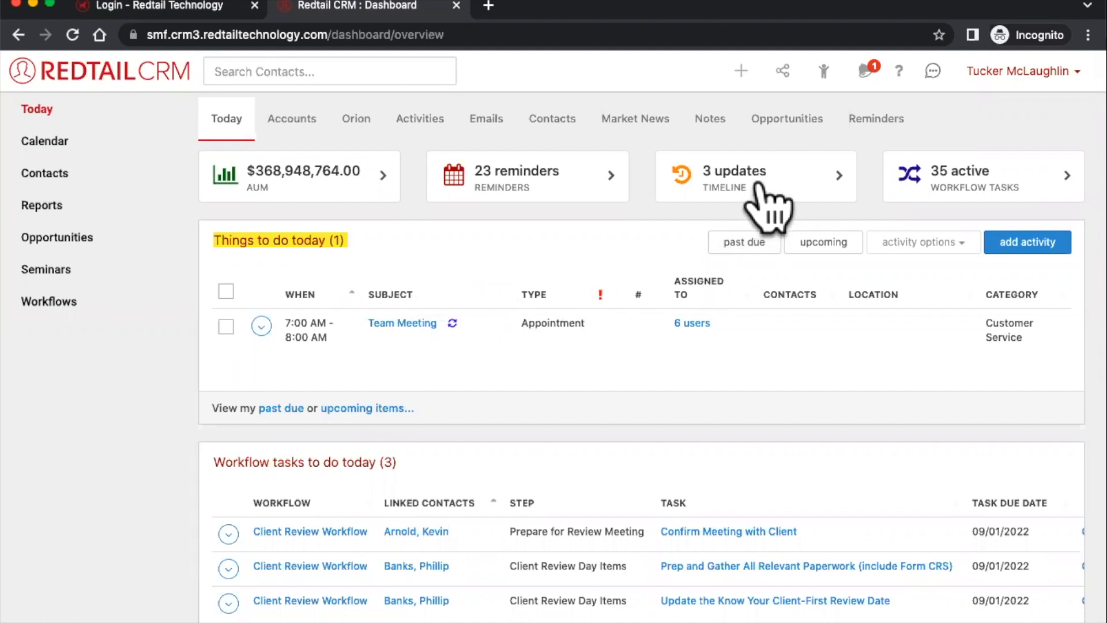
- Clear the pending notification and show the quick-add list of new record types
left_click(865, 70)
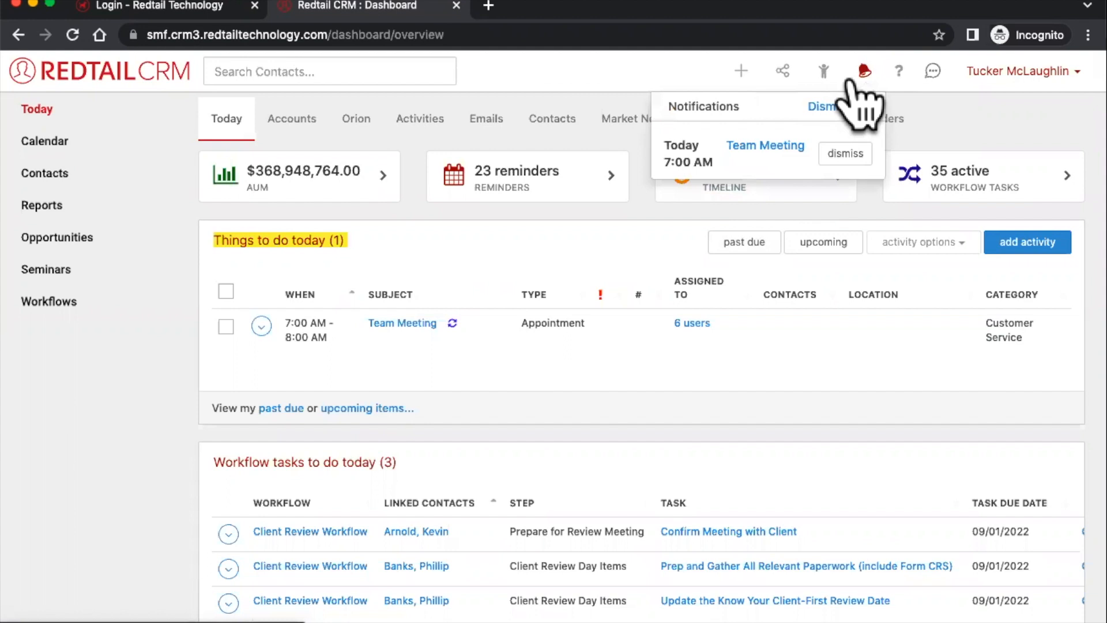
left_click(740, 71)
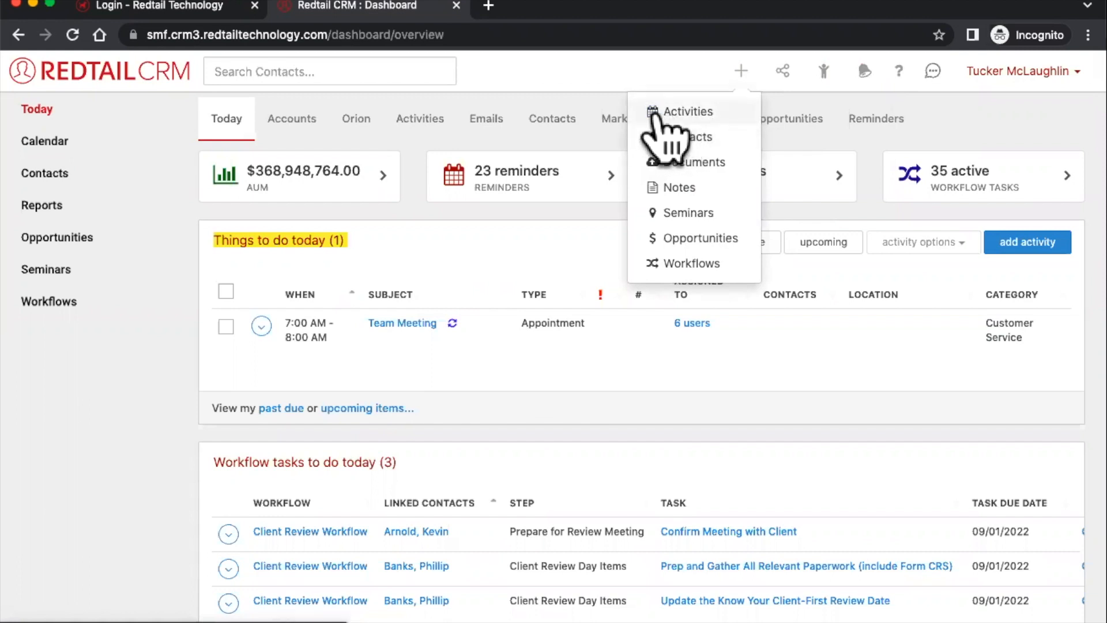
left_click(664, 113)
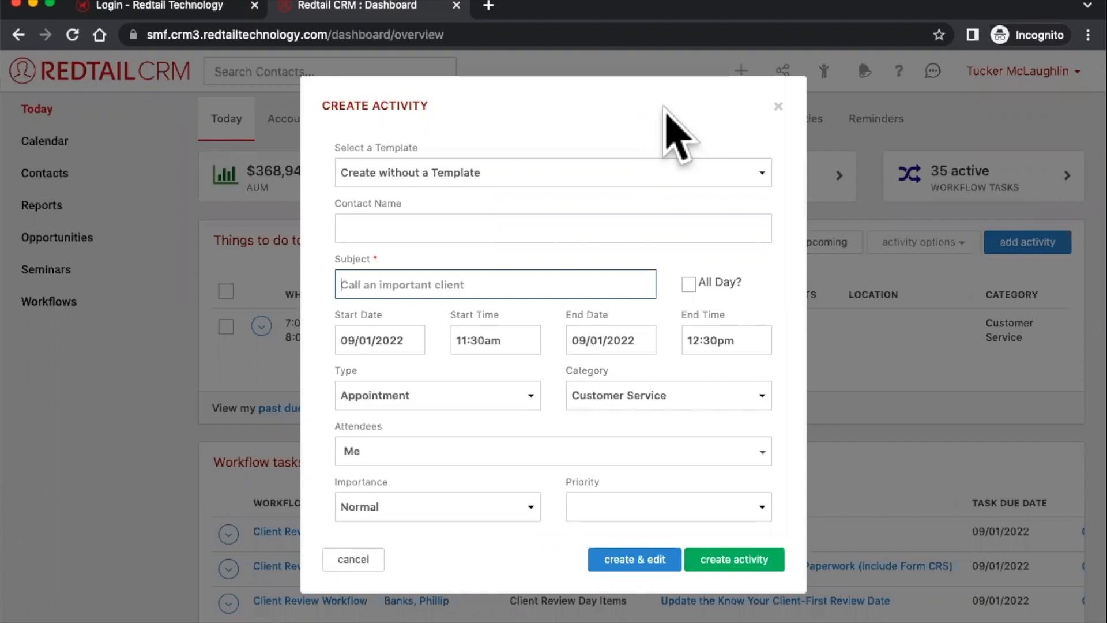
type("me")
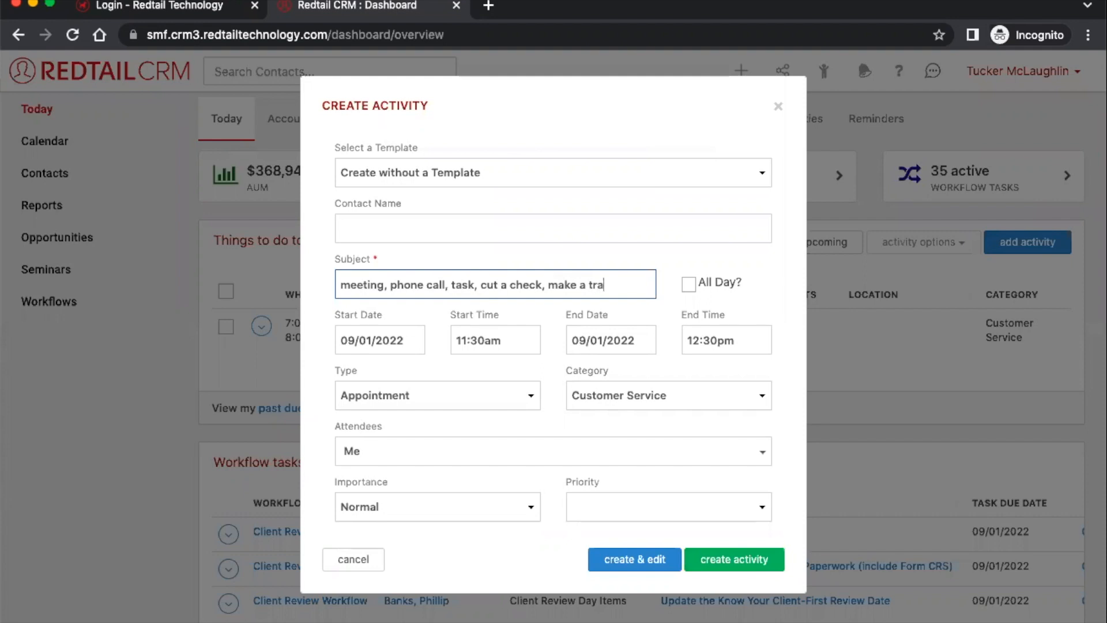
key("super+a")
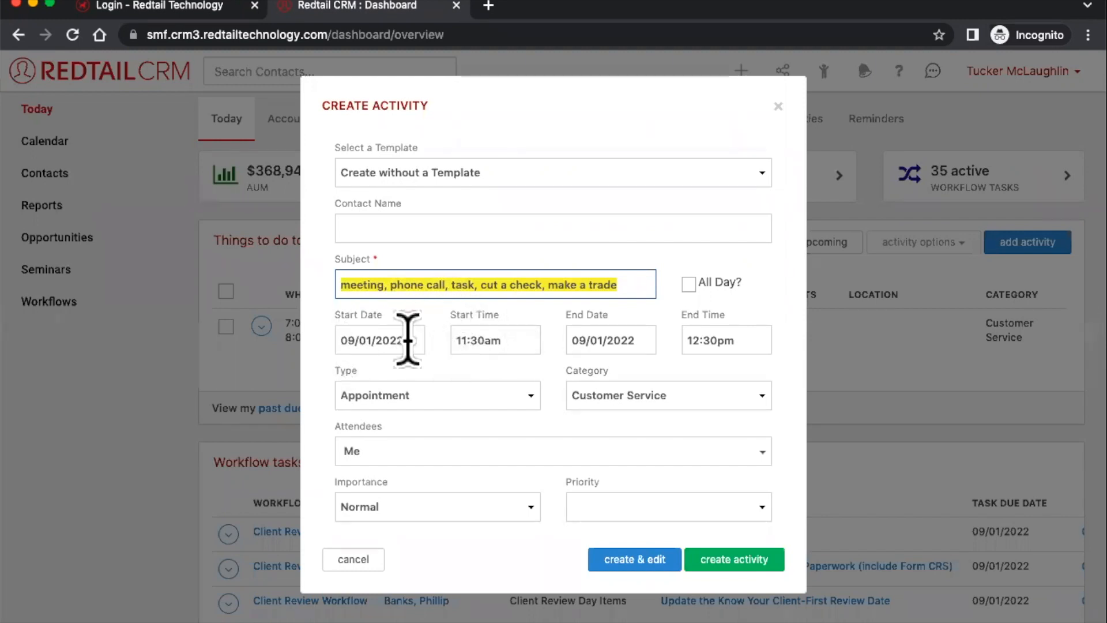
left_click(374, 340)
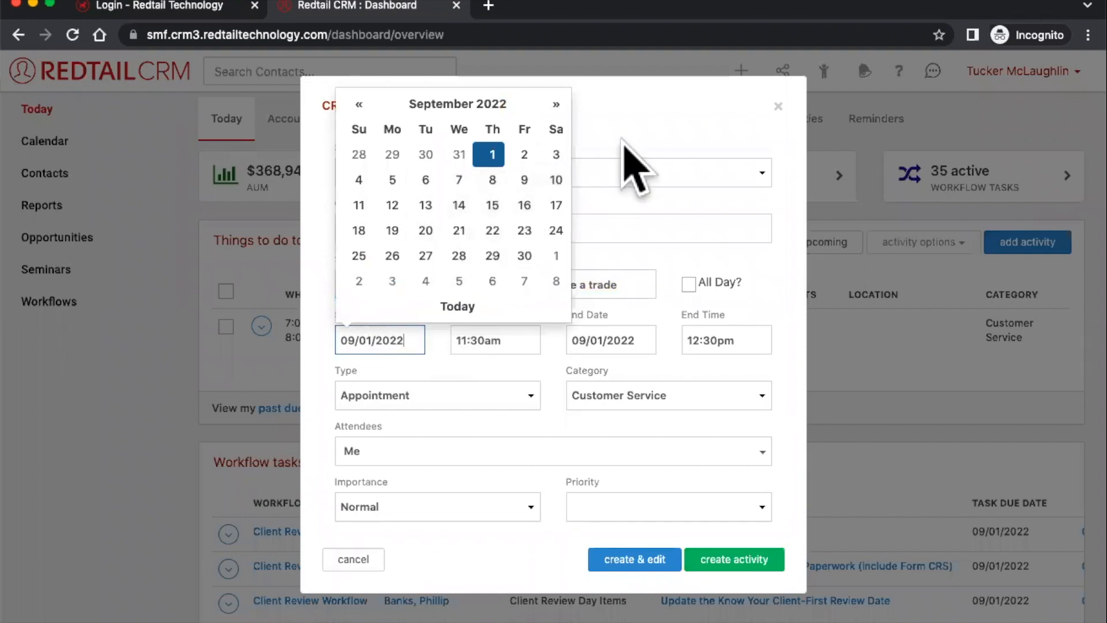
left_click(778, 107)
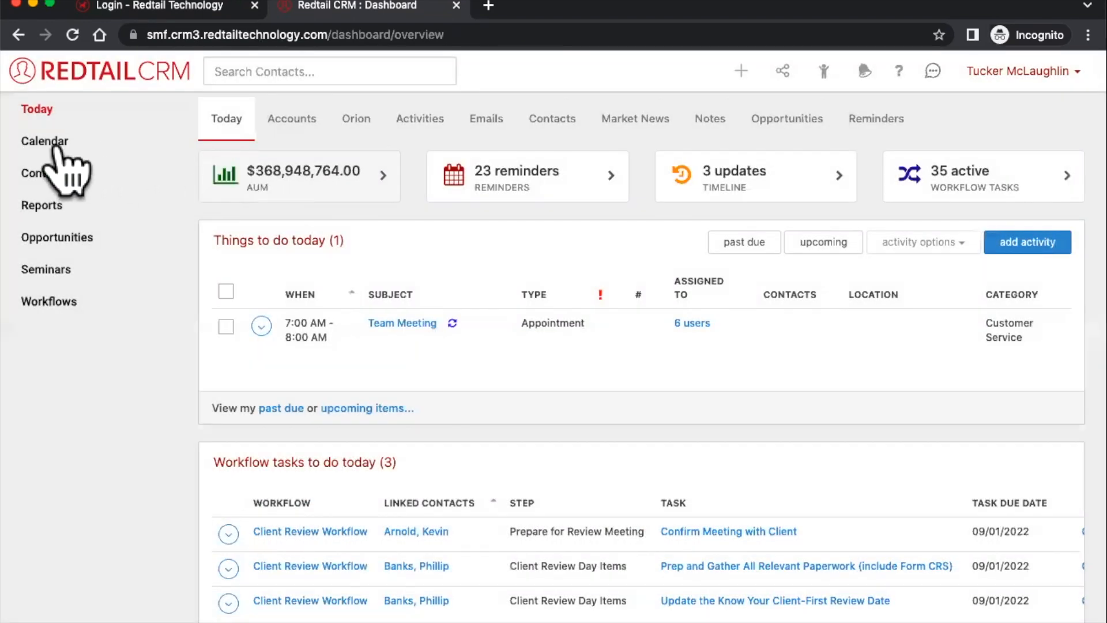
- Open the Calendar page in a new browser tab
right_click(62, 145)
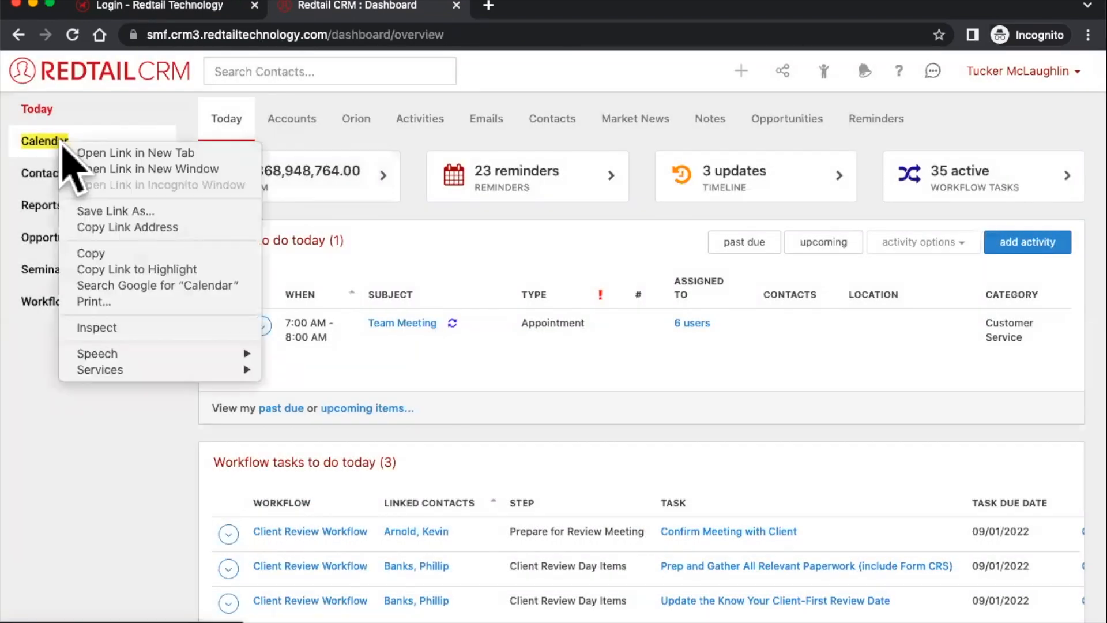
left_click(79, 154)
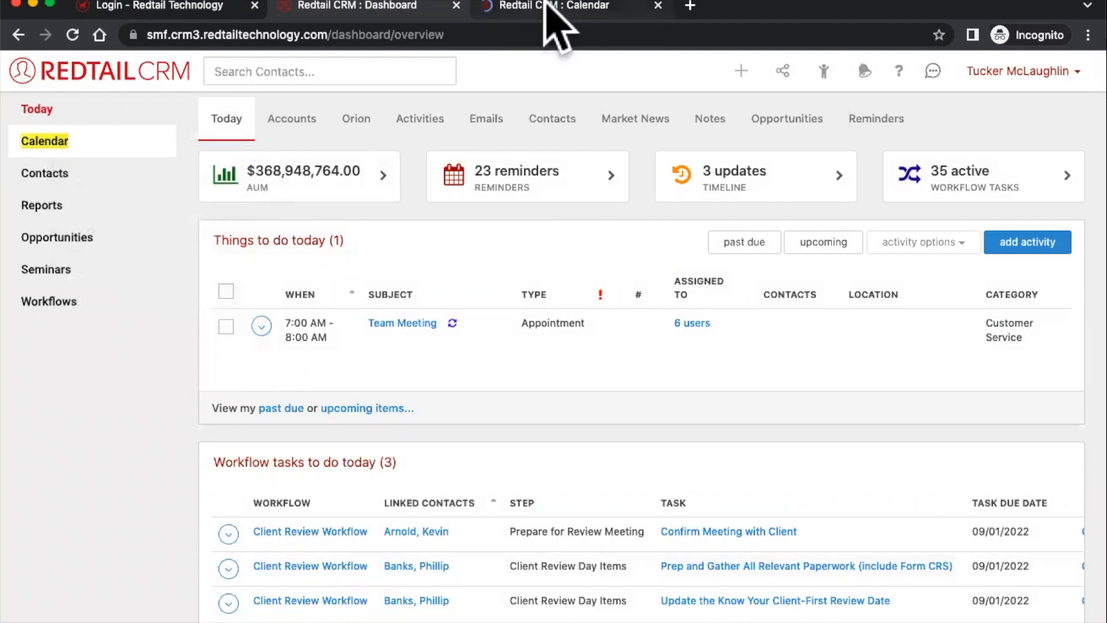
left_click(548, 7)
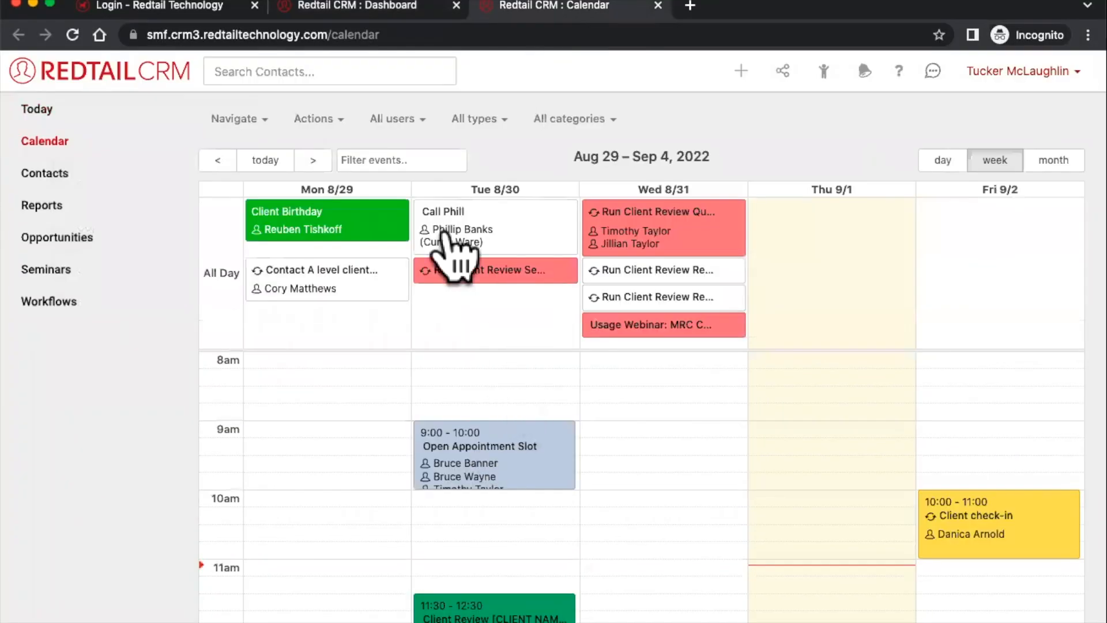
- In the dashboard tab, open the Client Reviews report under Reports
left_click(357, 15)
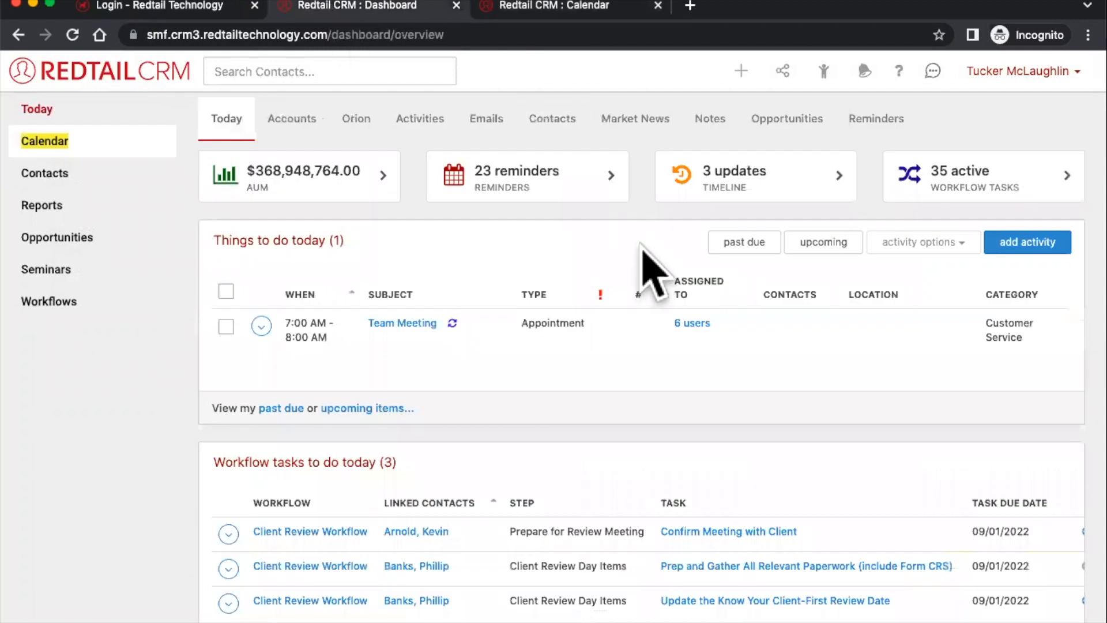
left_click(26, 209)
left_click(337, 261)
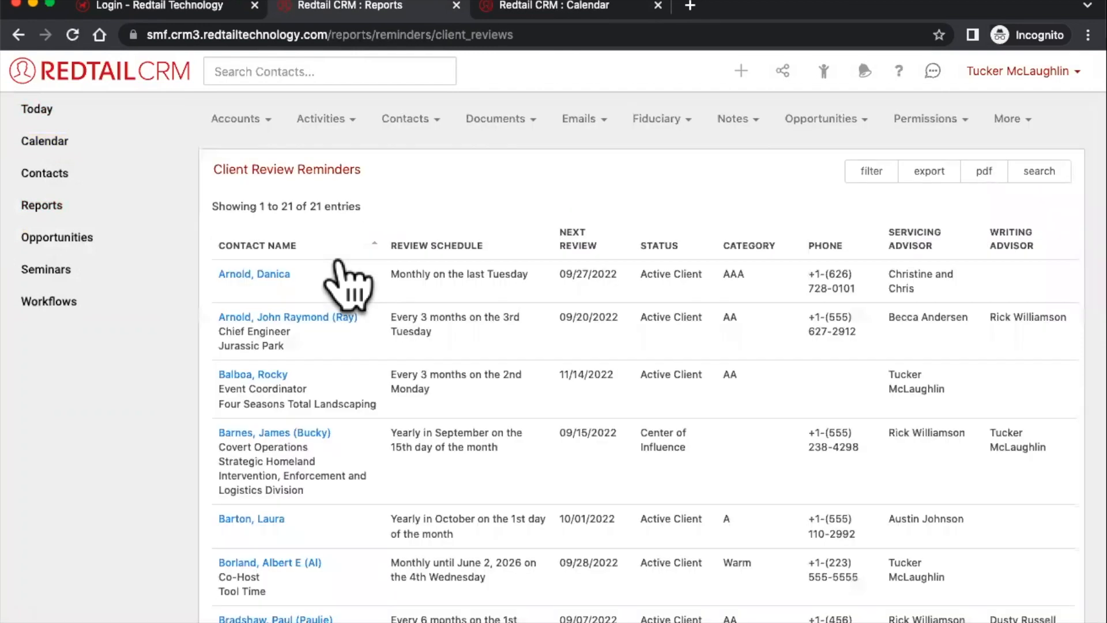
- Start a new activity from quick-add, then advance the calendar tab one week
left_click(741, 71)
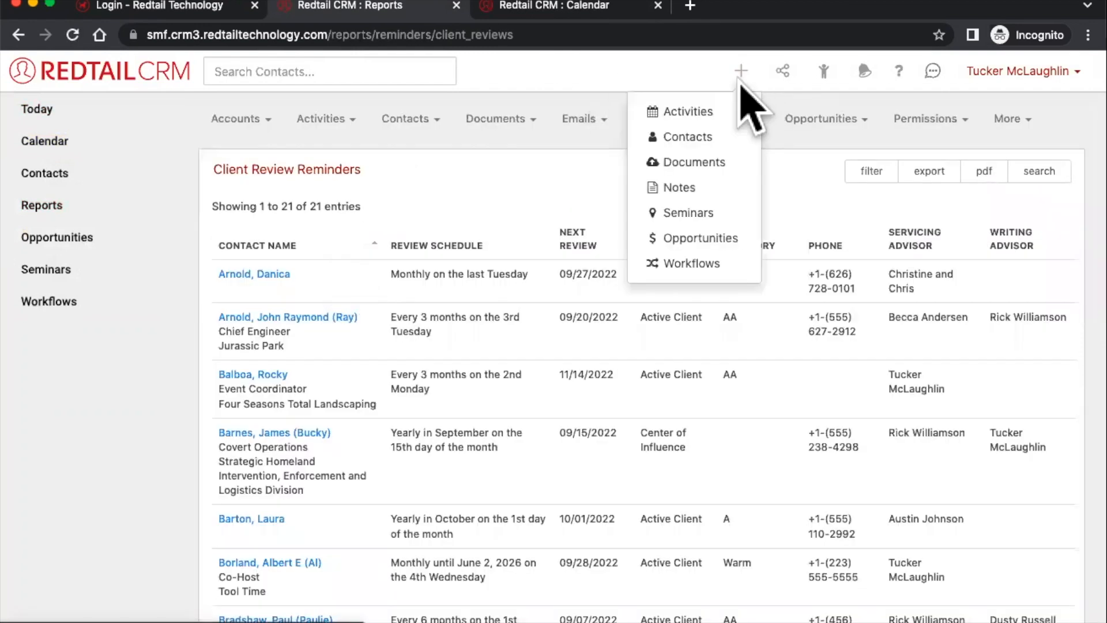
left_click(698, 116)
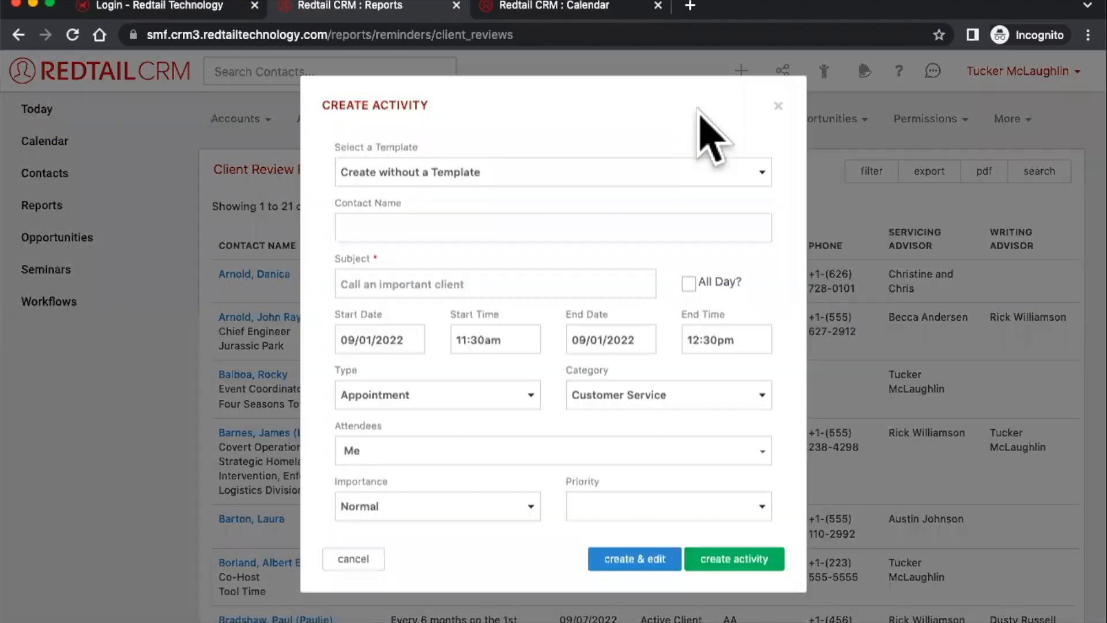
left_click(584, 14)
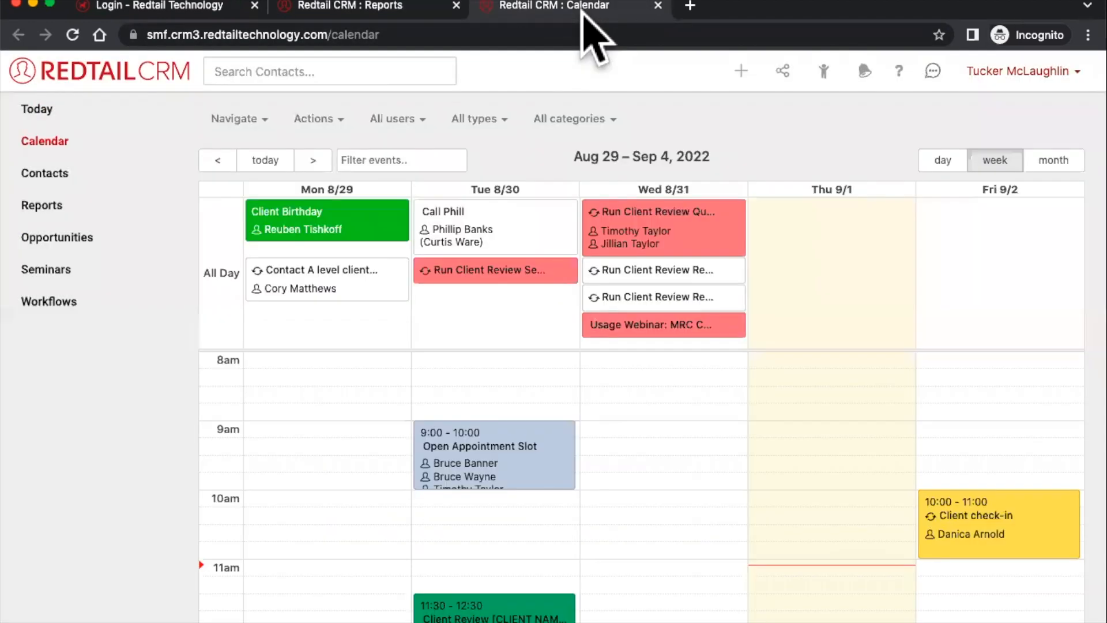
left_click(312, 161)
- Advance the calendar to Sep 12–18 and open the Review for Danica activity
left_click(313, 162)
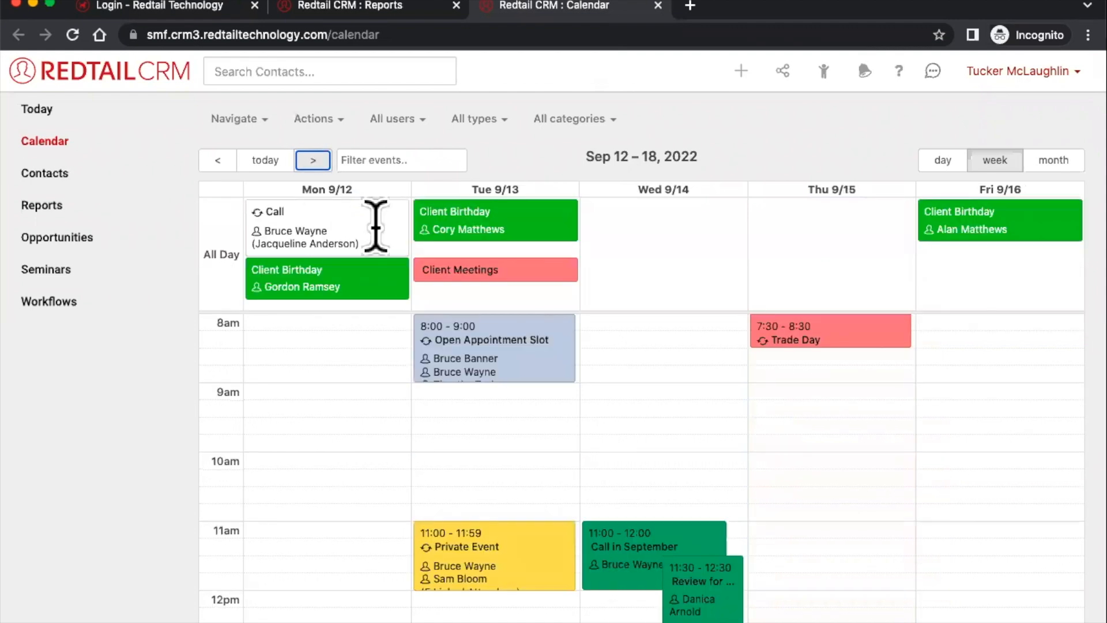
scroll(457, 329, "down", 4)
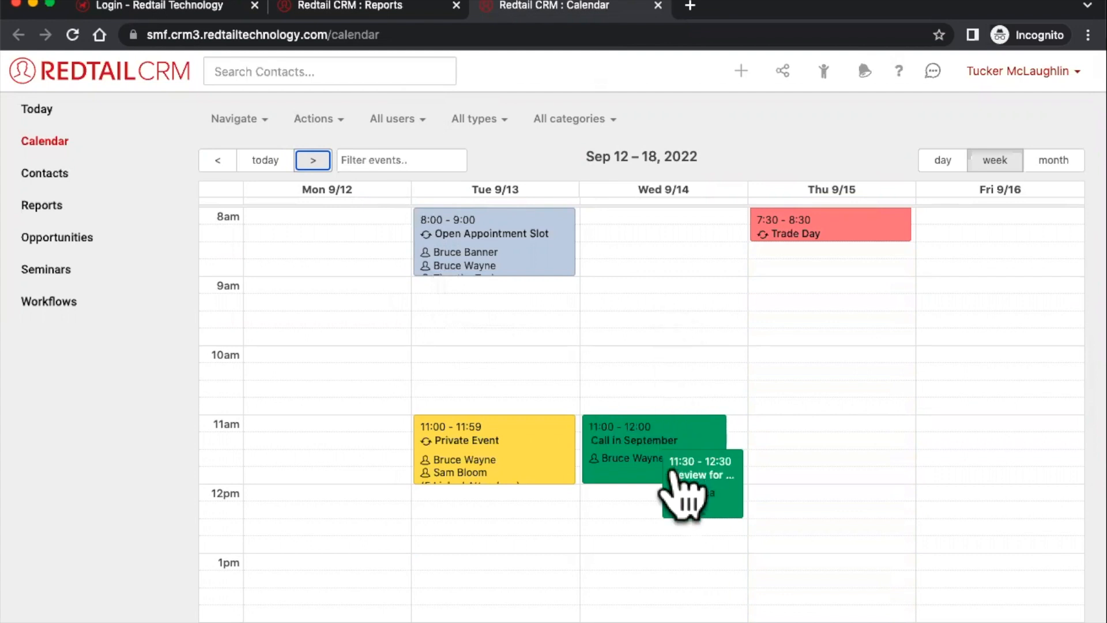
mouse_move(695, 490)
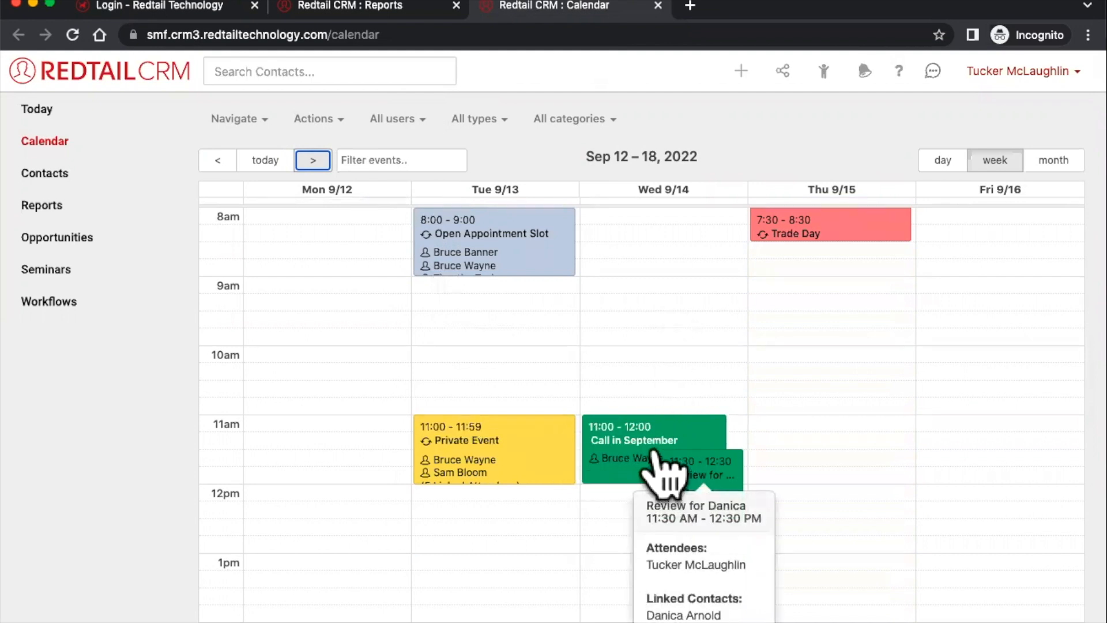
mouse_move(720, 476)
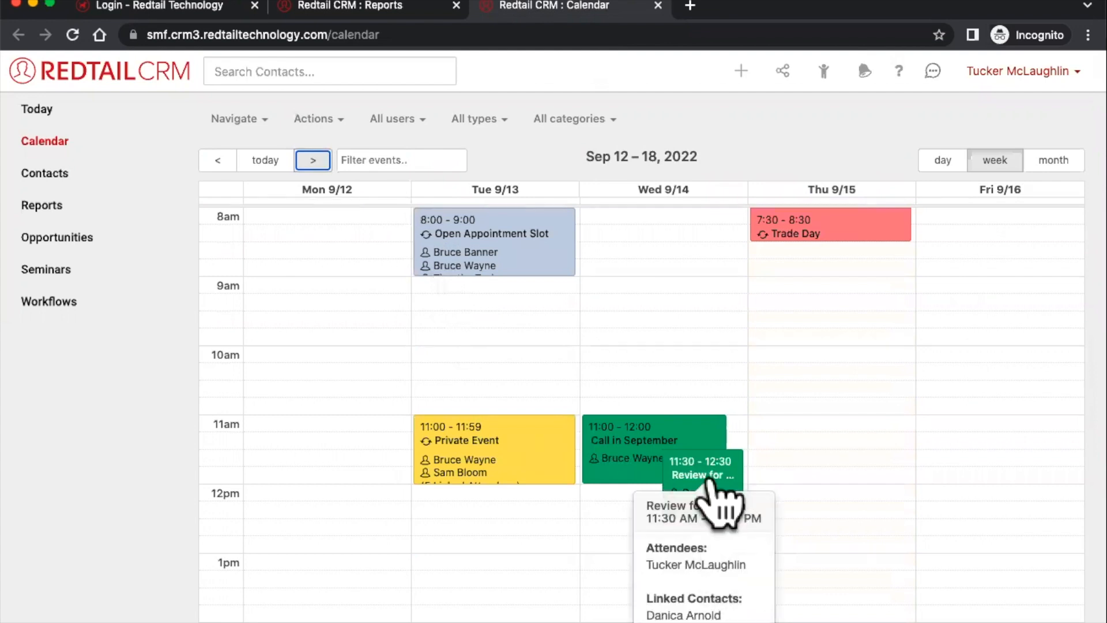
left_click(701, 485)
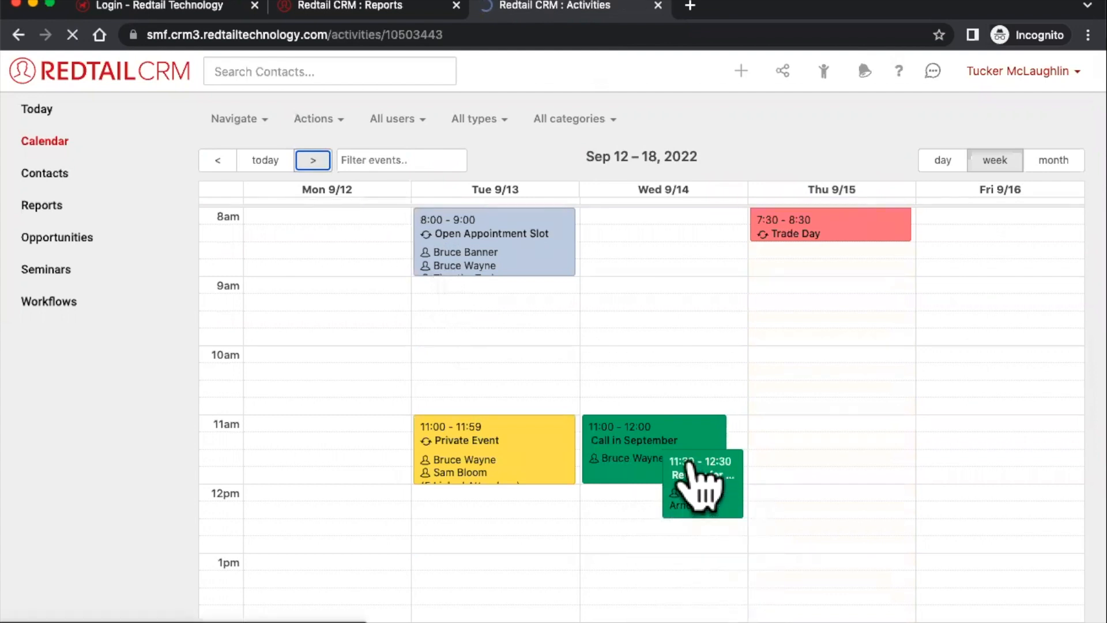
- Move Review for Danica to Thursday 9/15 at 12:00, then open the Private Event's details
scroll(456, 386, "left", 5)
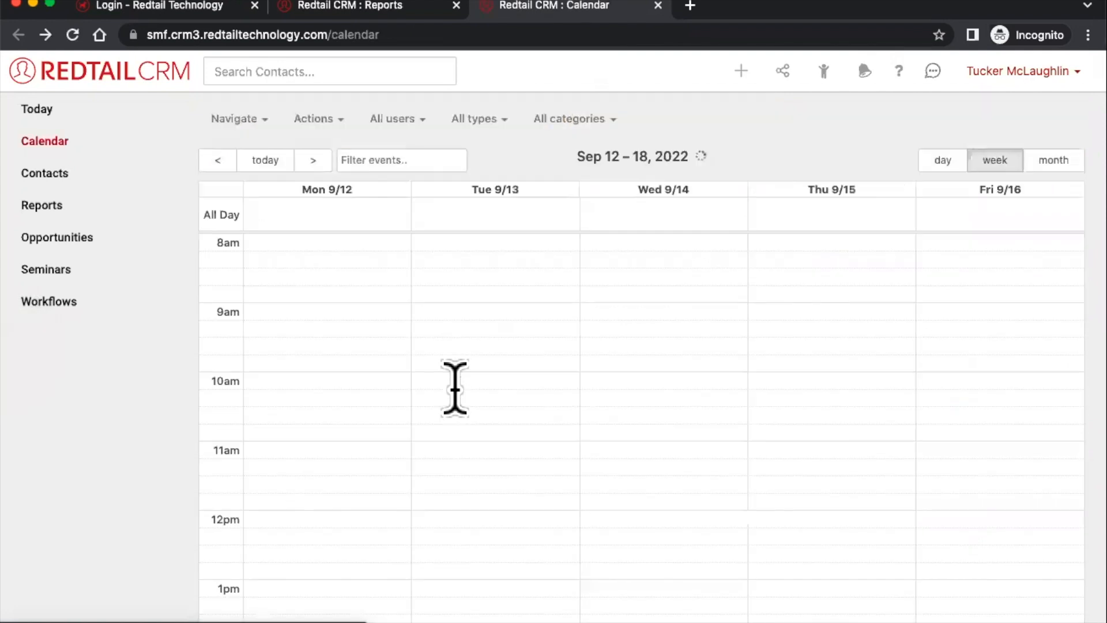
scroll(643, 360, "down", 3)
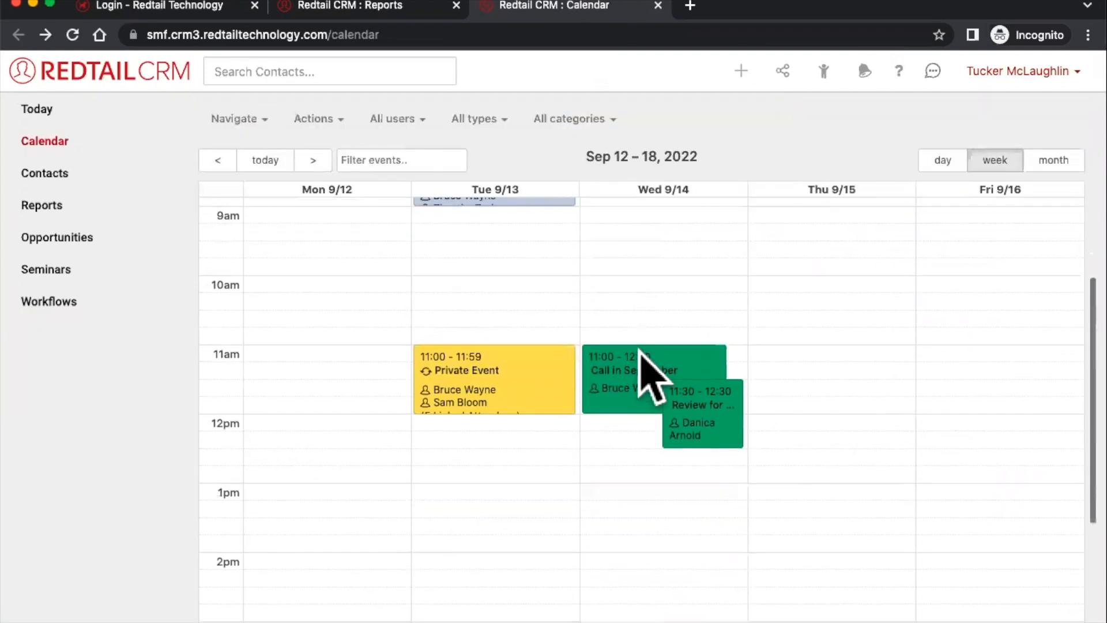
mouse_move(692, 393)
mouse_move(712, 425)
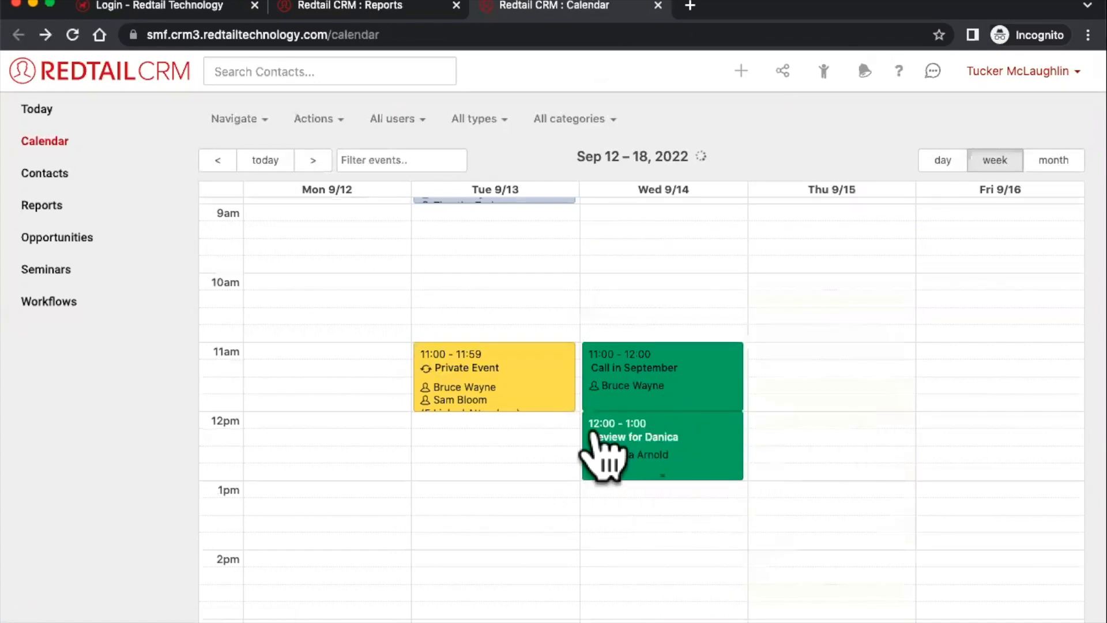
left_click_drag(610, 433, 755, 438)
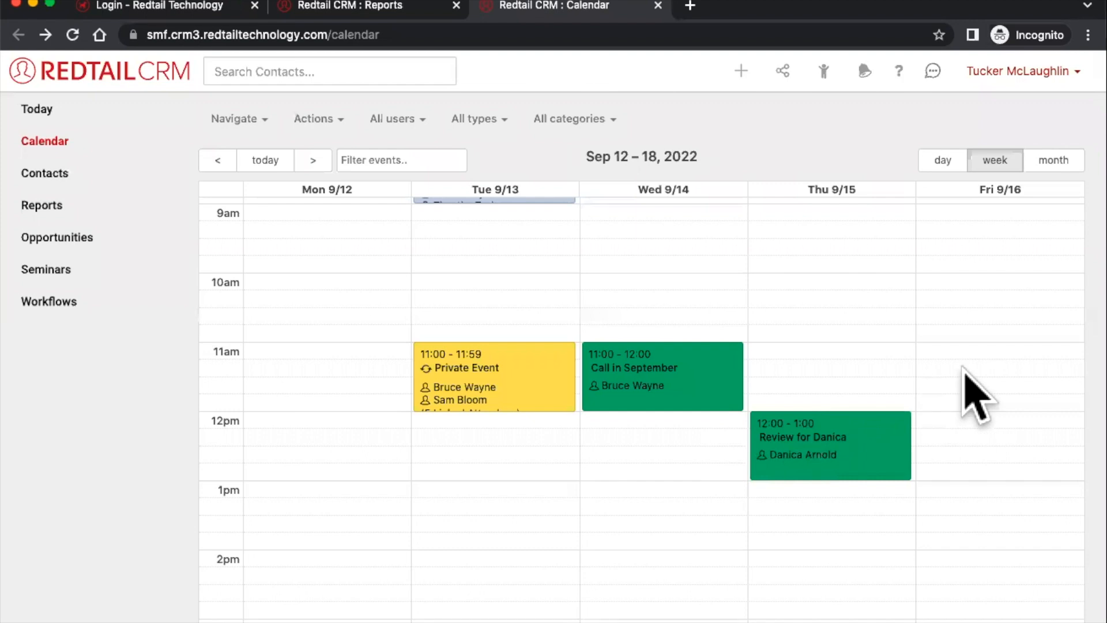
scroll(605, 425, "up", 2)
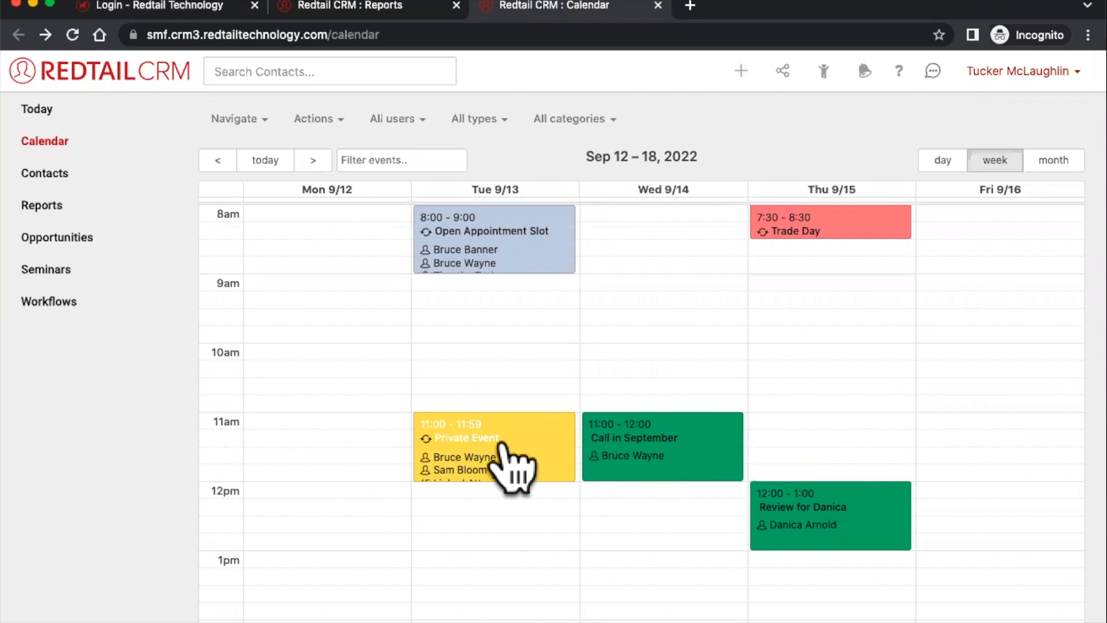
left_click(502, 445)
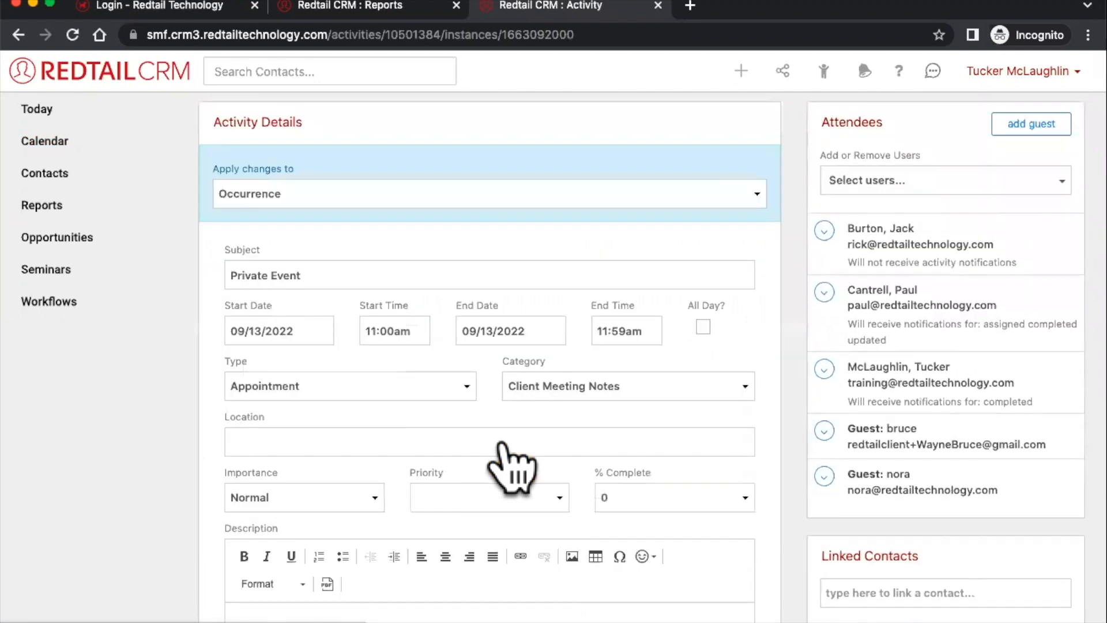
scroll(514, 468, "down", 10)
scroll(514, 444, "up", 10)
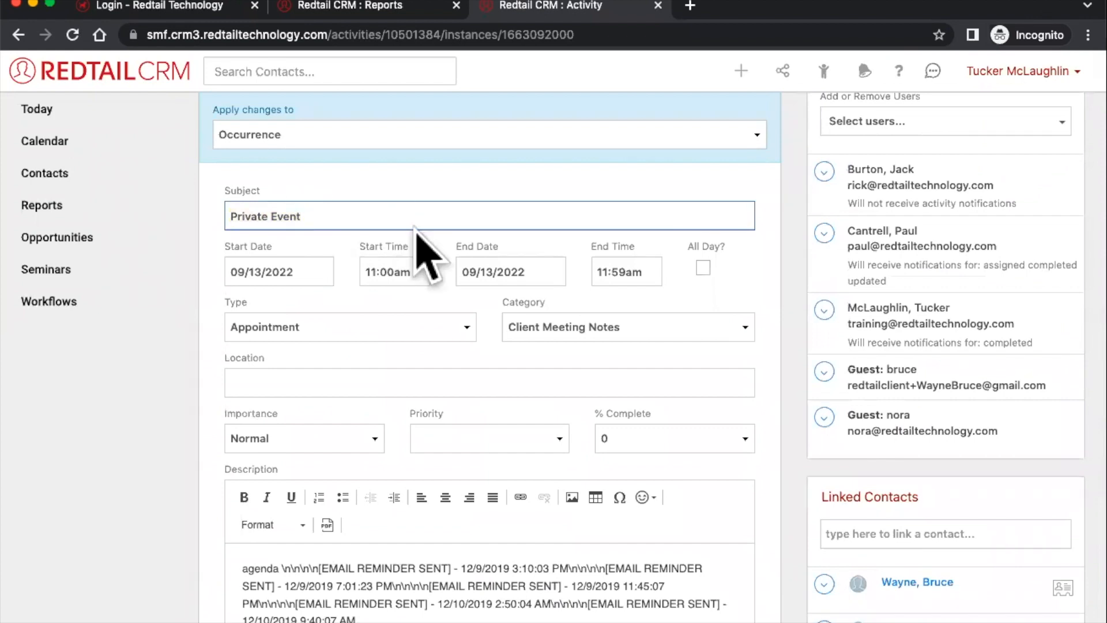
scroll(416, 232, "down", 4)
scroll(429, 253, "down", 8)
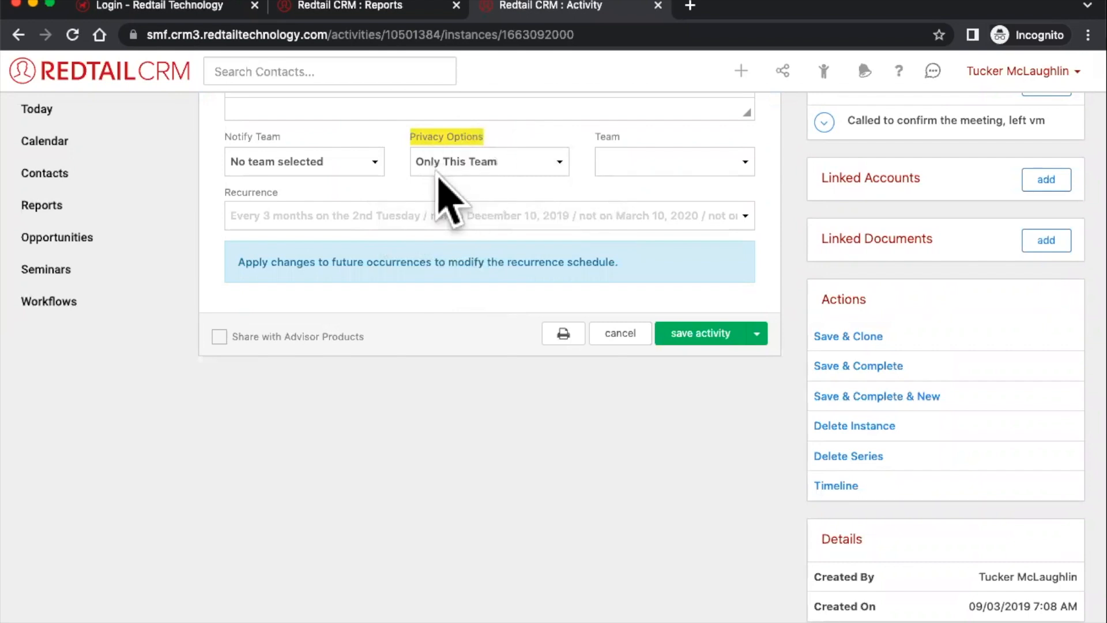
scroll(519, 208, "up", 10)
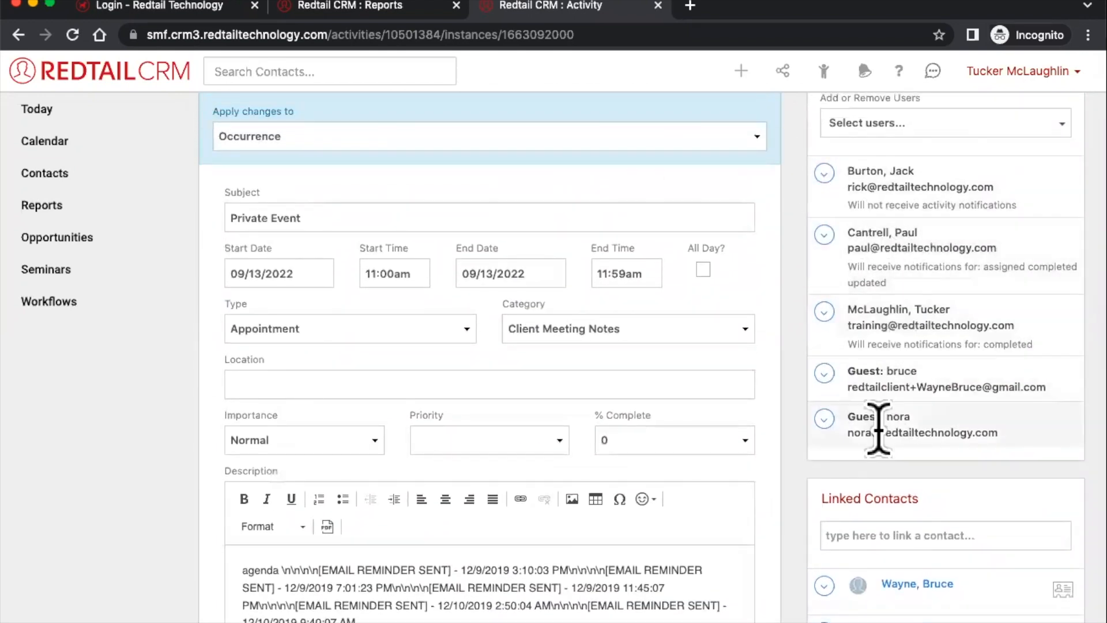
scroll(835, 374, "up", 1)
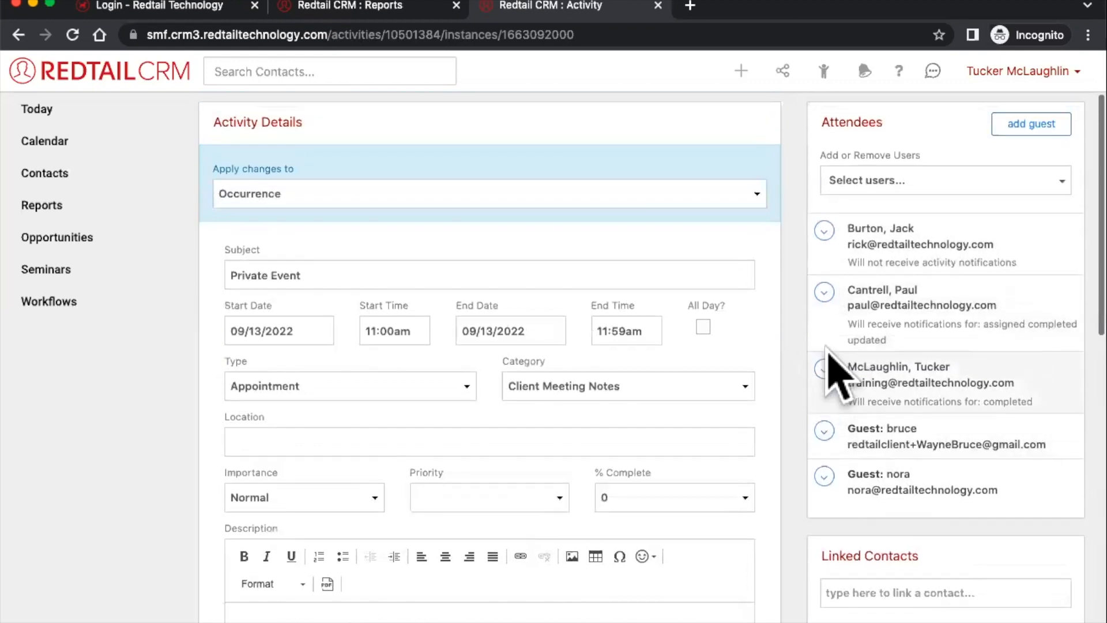
scroll(828, 353, "down", 1)
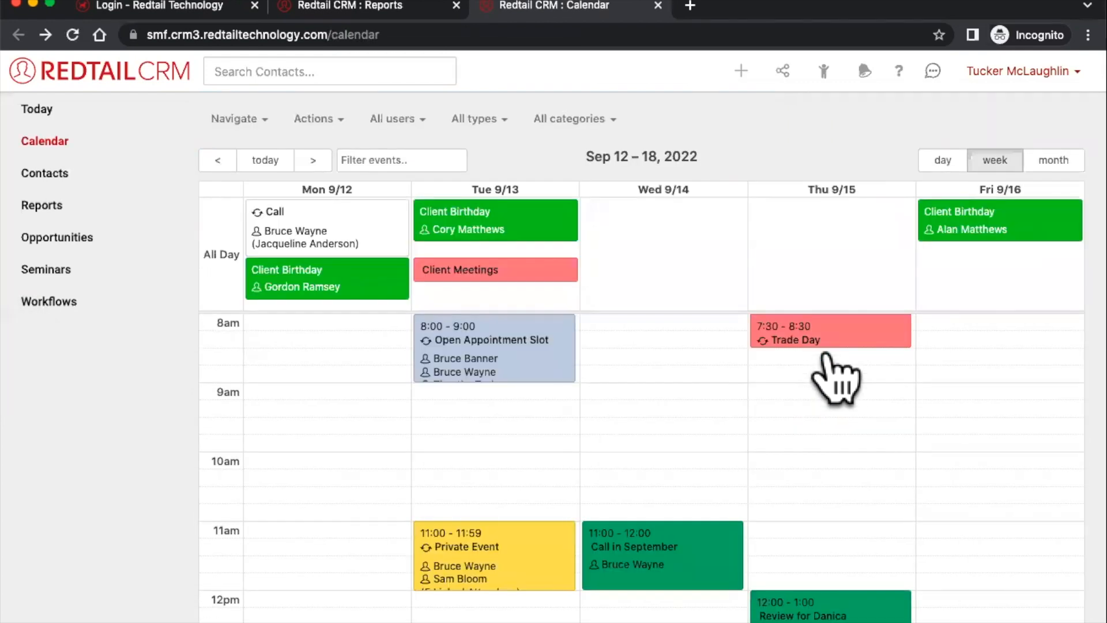
- Create a 'Hair Cut' activity in the Thursday 9/15 4pm slot
scroll(836, 378, "down", 5)
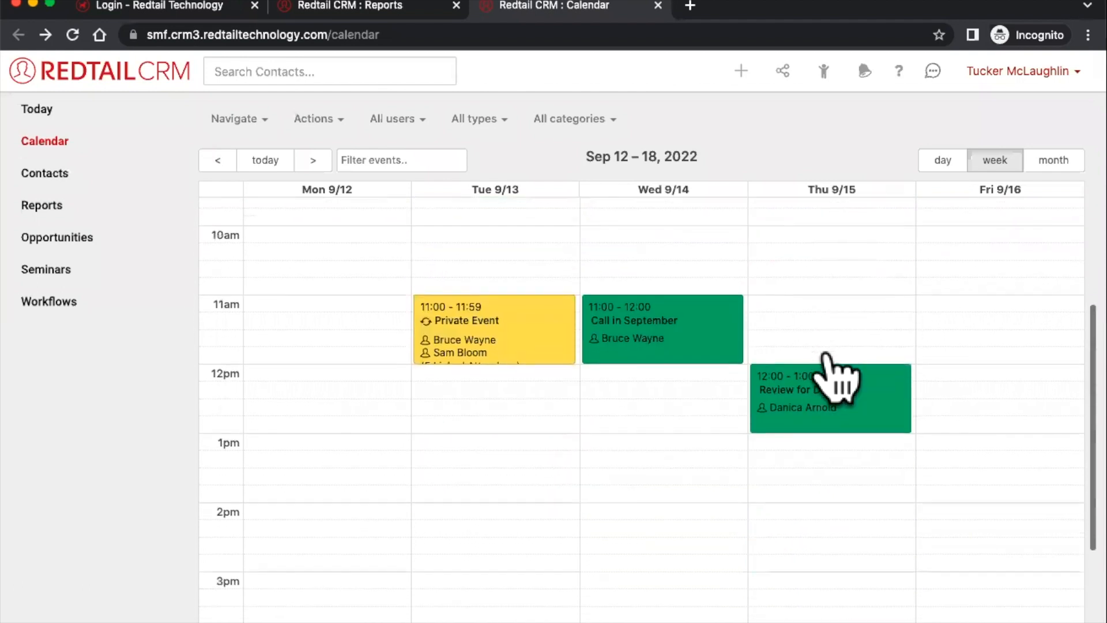
scroll(834, 370, "down", 3)
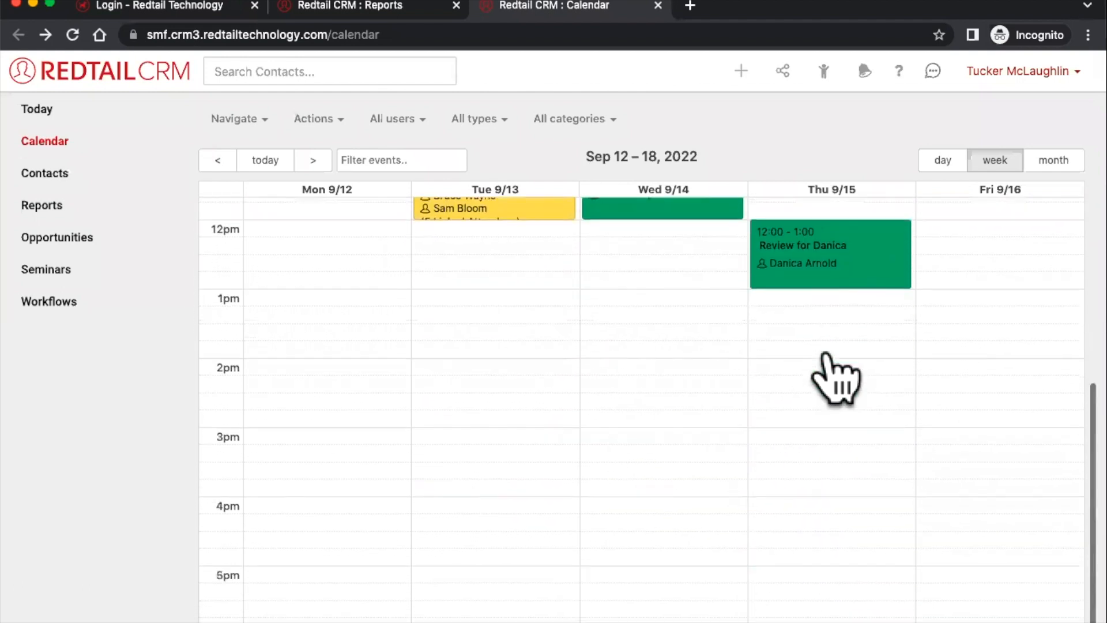
scroll(831, 425, "down", 1)
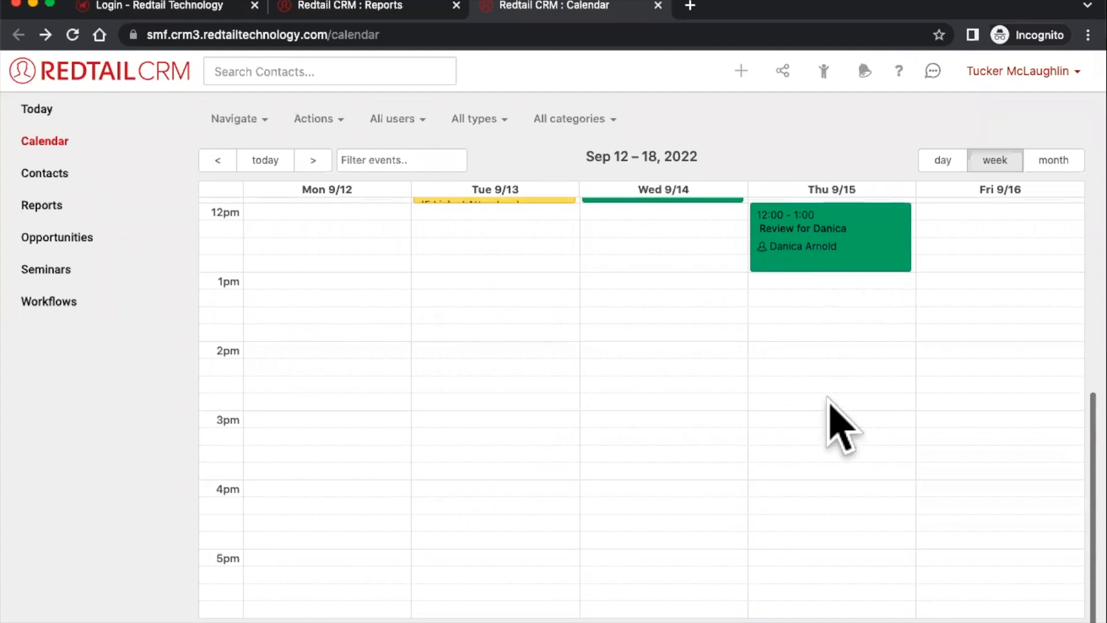
left_click(821, 489)
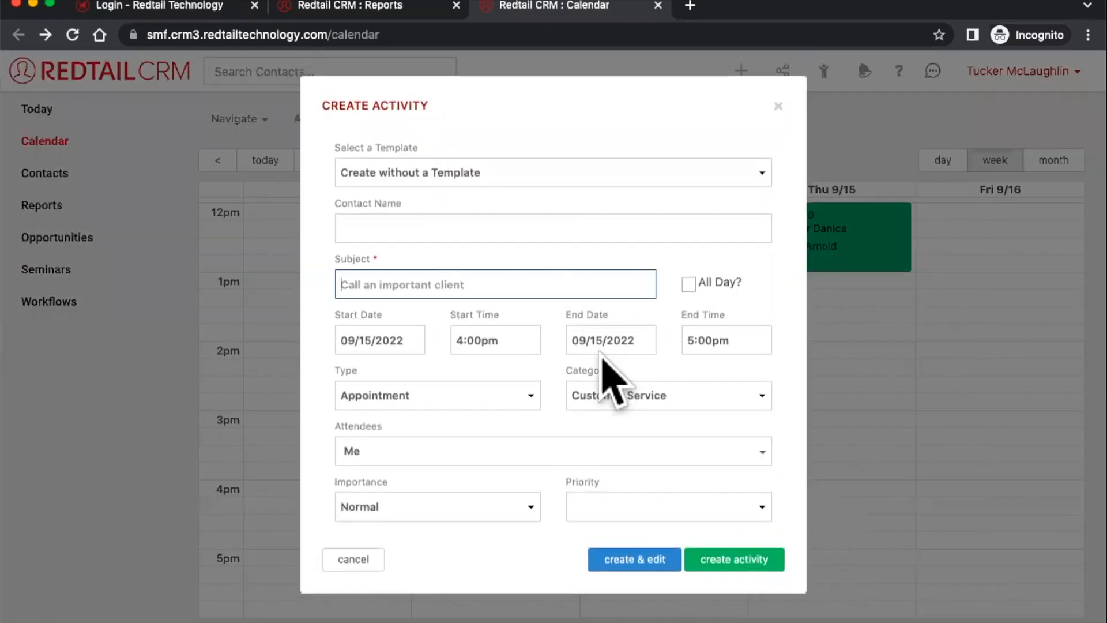
type("Hair Cut")
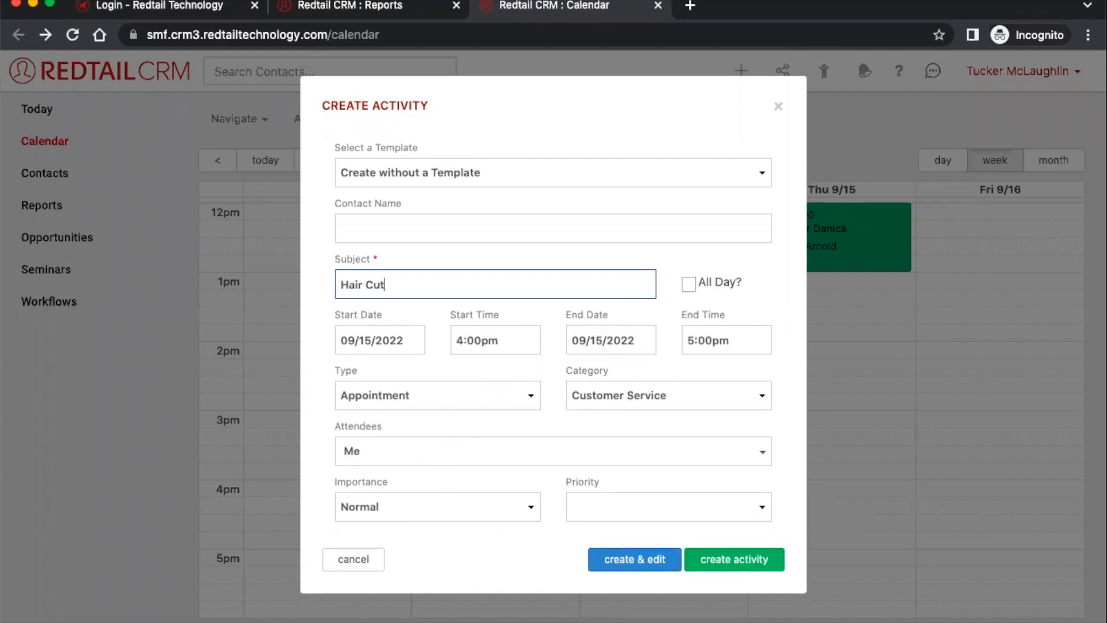
left_click(652, 560)
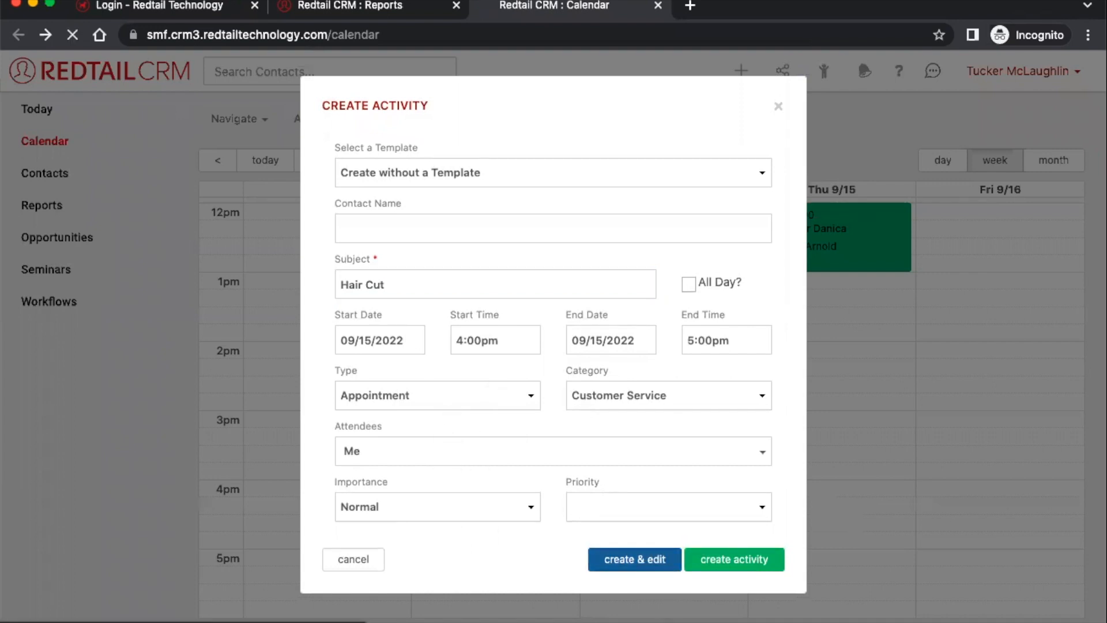
- Set the Hair Cut activity's privacy to Just Me and save it
scroll(512, 538, "down", 6)
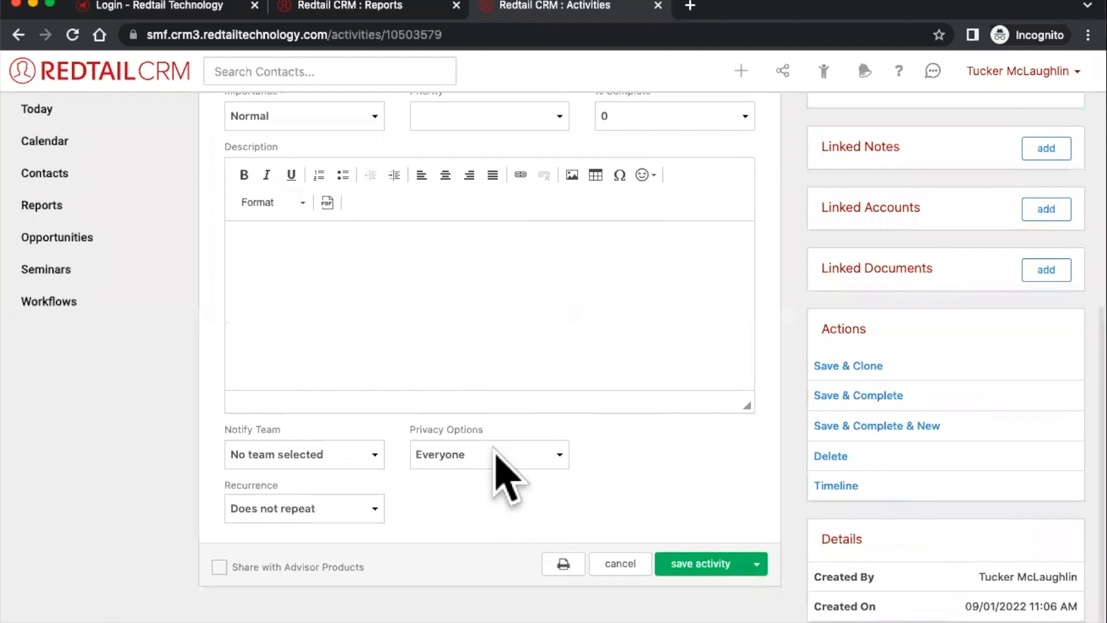
left_click(496, 456)
left_click(465, 469)
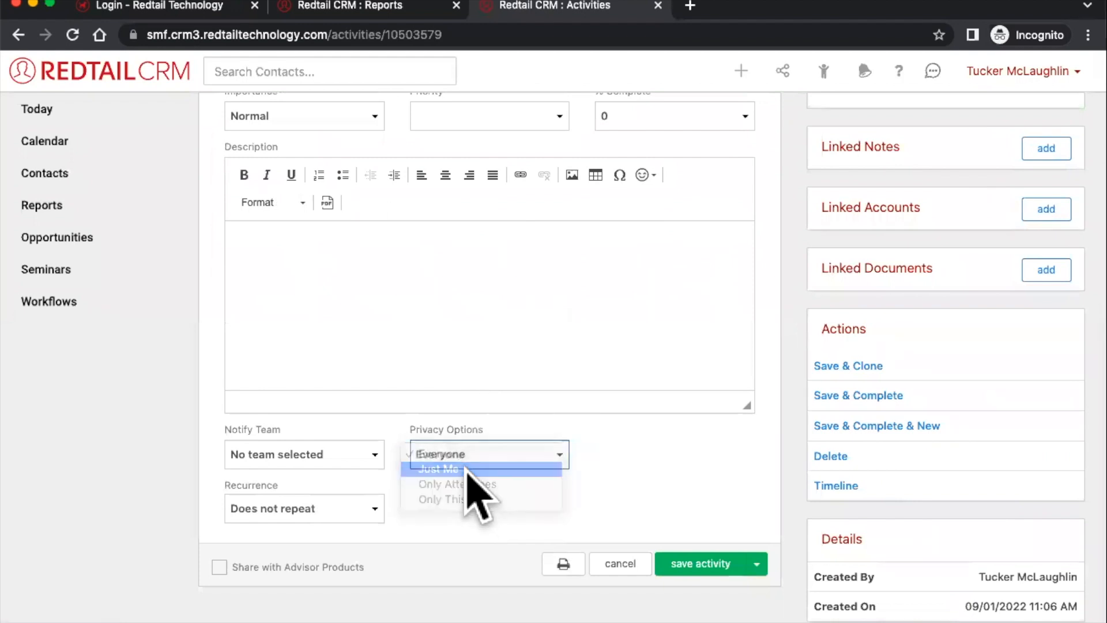
left_click(700, 563)
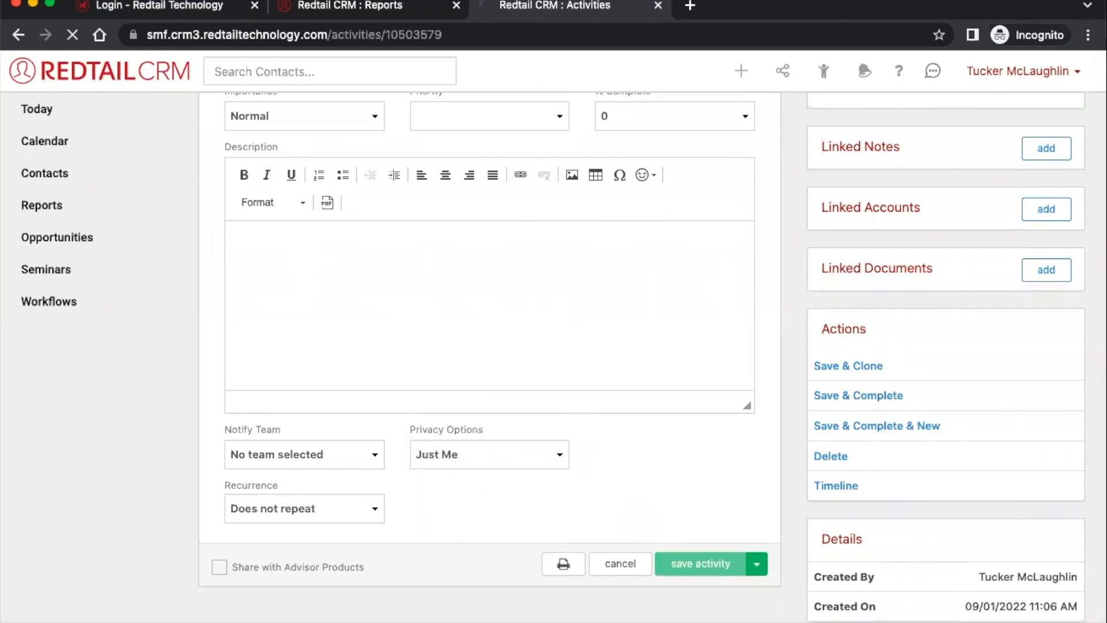
scroll(642, 439, "down", 5)
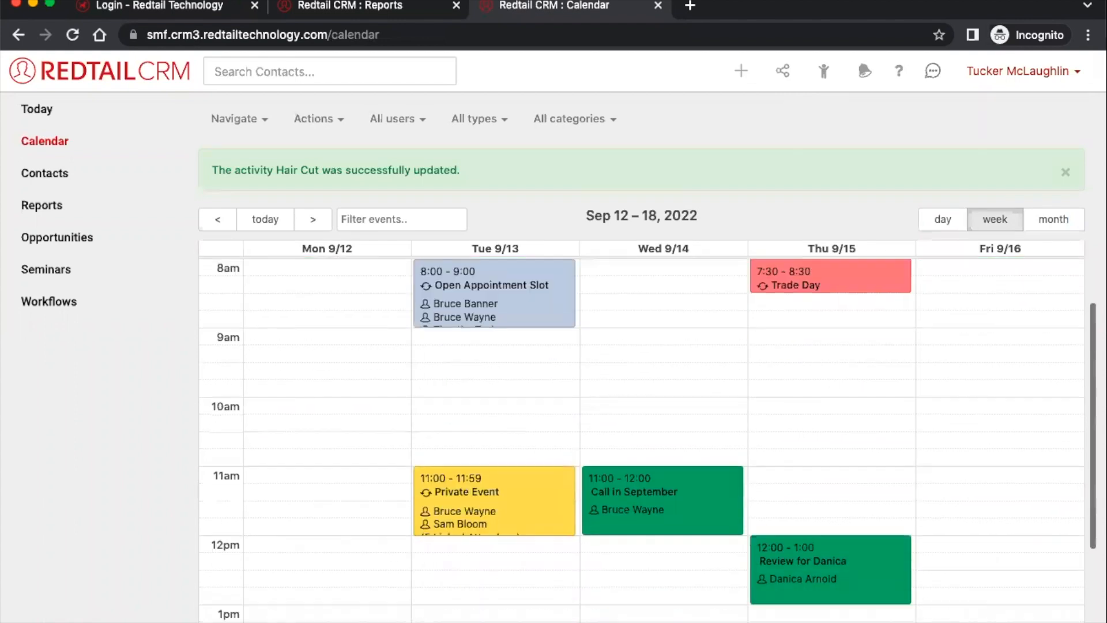
scroll(642, 439, "down", 2)
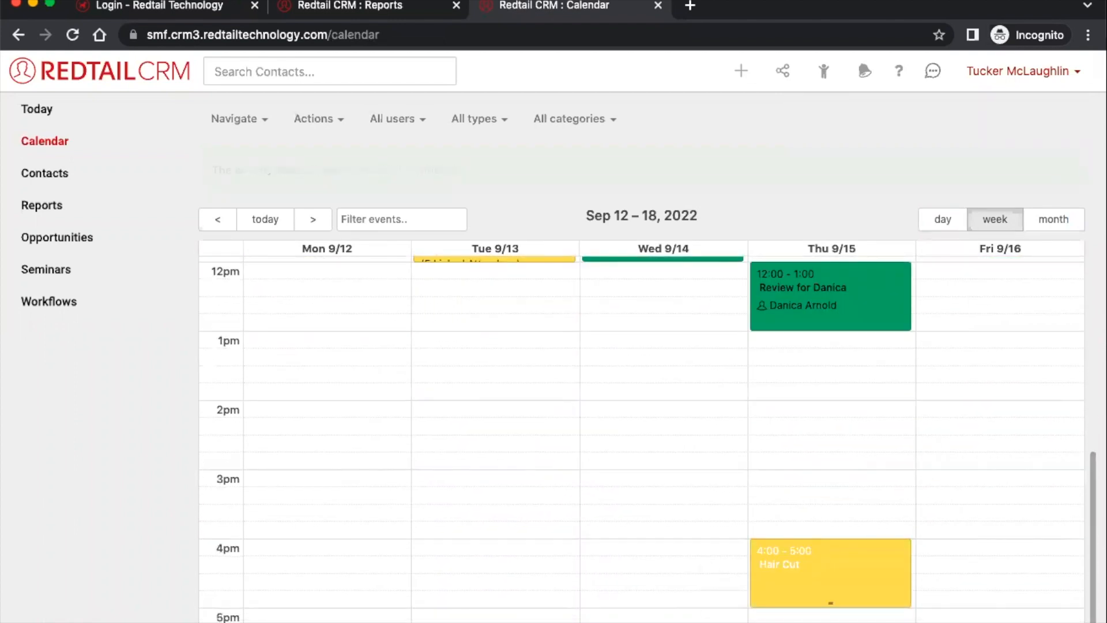
mouse_move(781, 555)
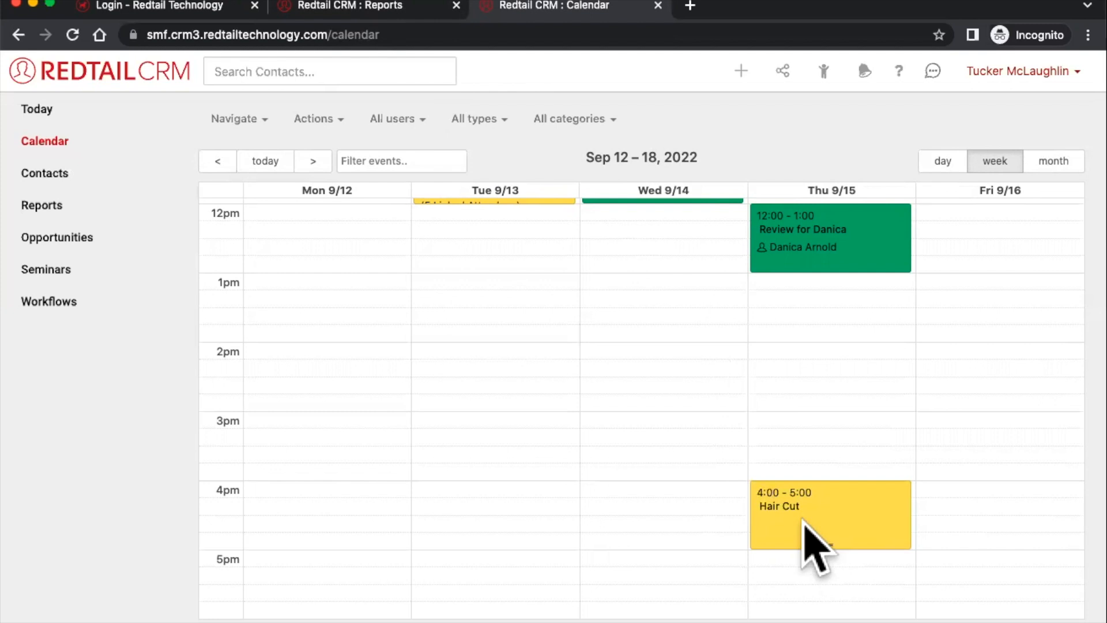
scroll(810, 537, "up", 7)
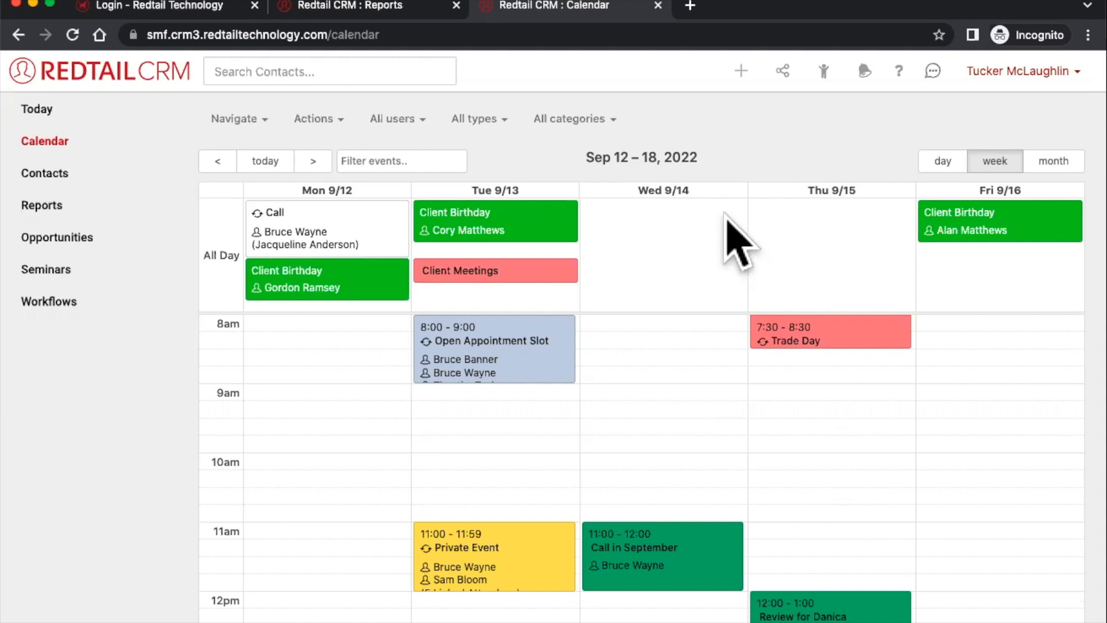
- Advance the calendar to Sep 26–Oct 2, switch to month view, then page ahead to November 2022
left_click(243, 116)
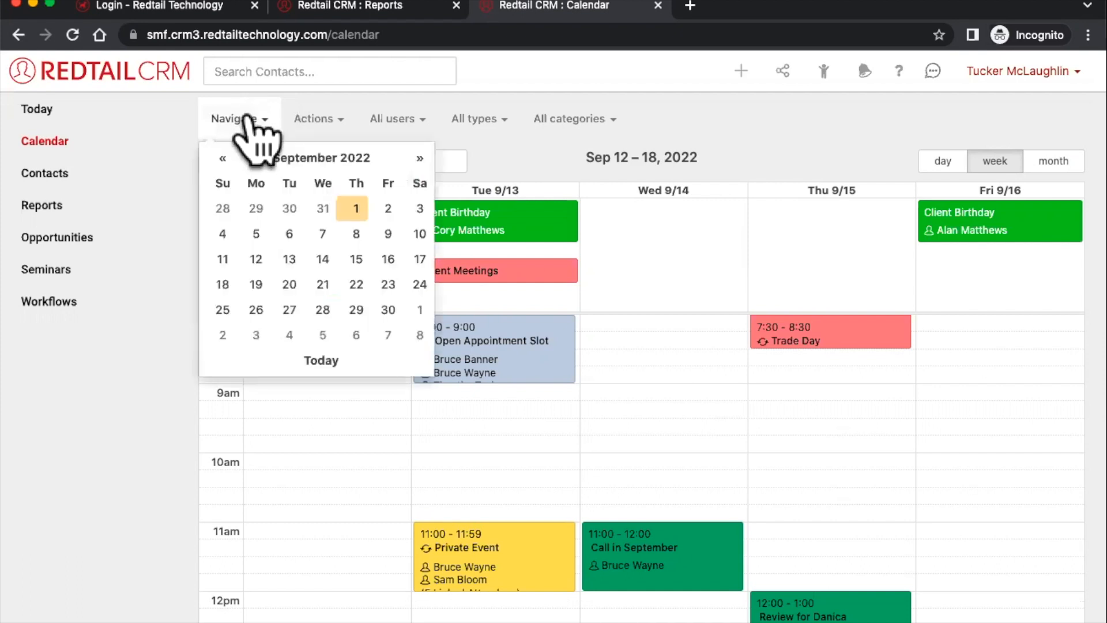
left_click(502, 156)
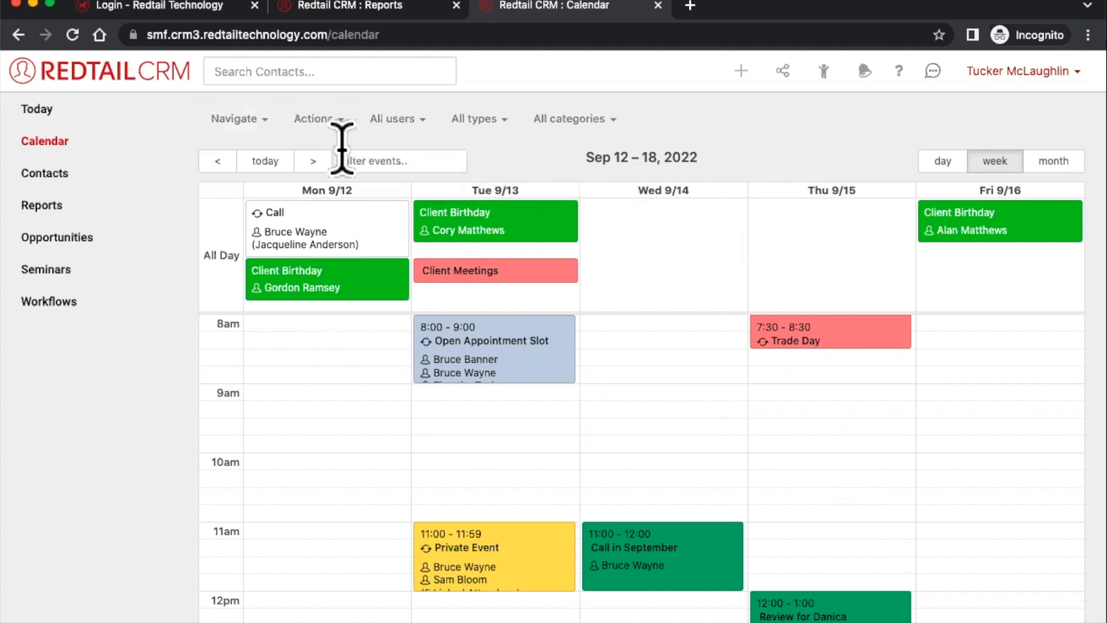
left_click(313, 162)
left_click(312, 162)
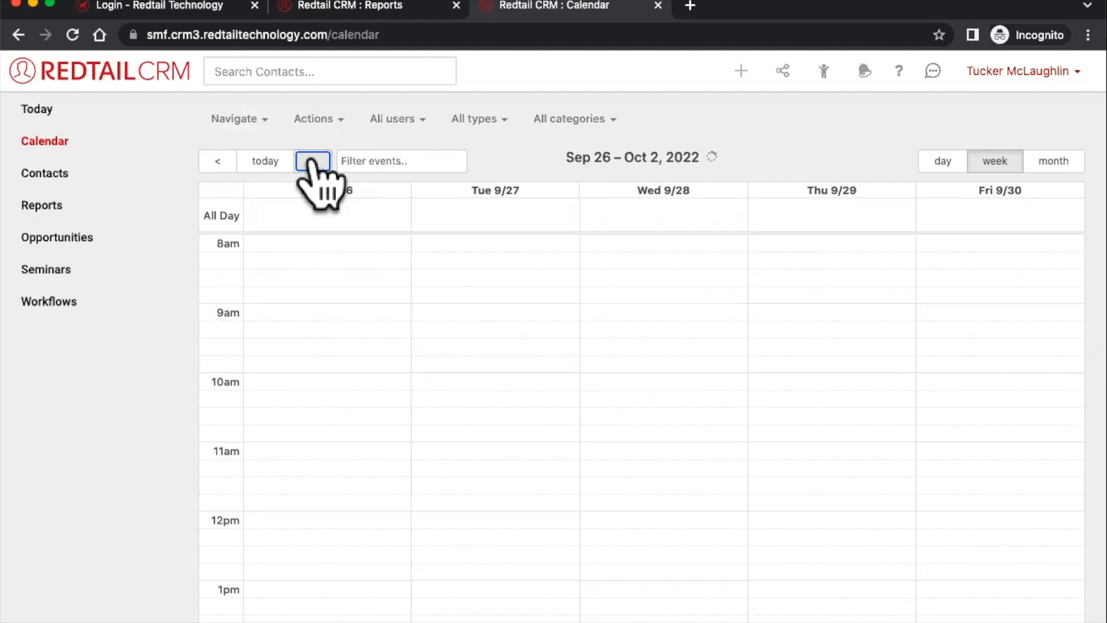
left_click(1043, 164)
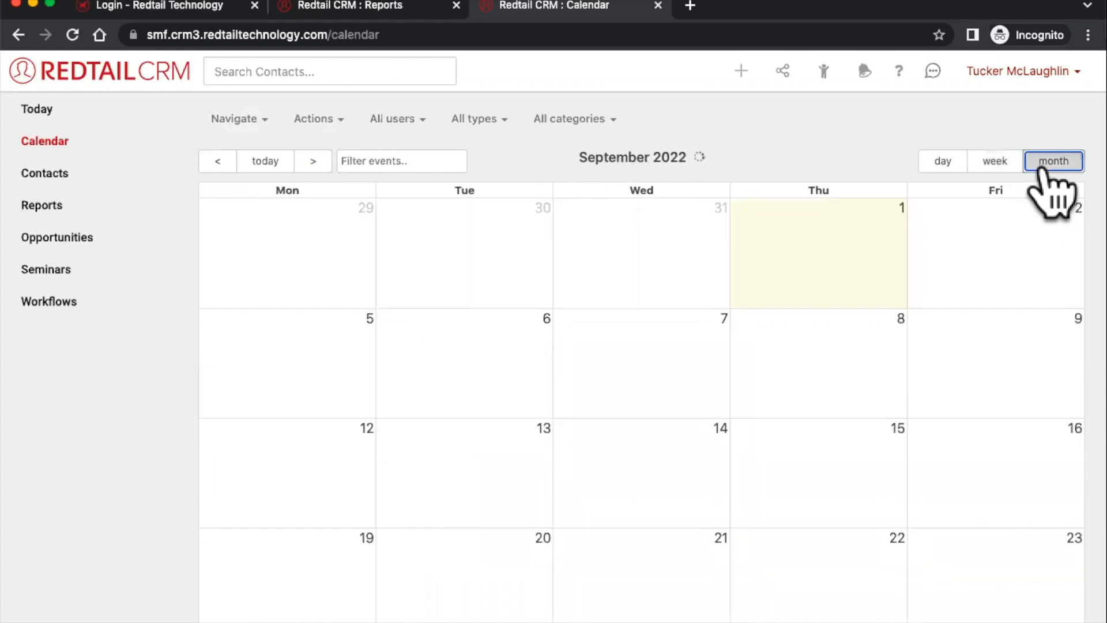
left_click(312, 165)
left_click(312, 163)
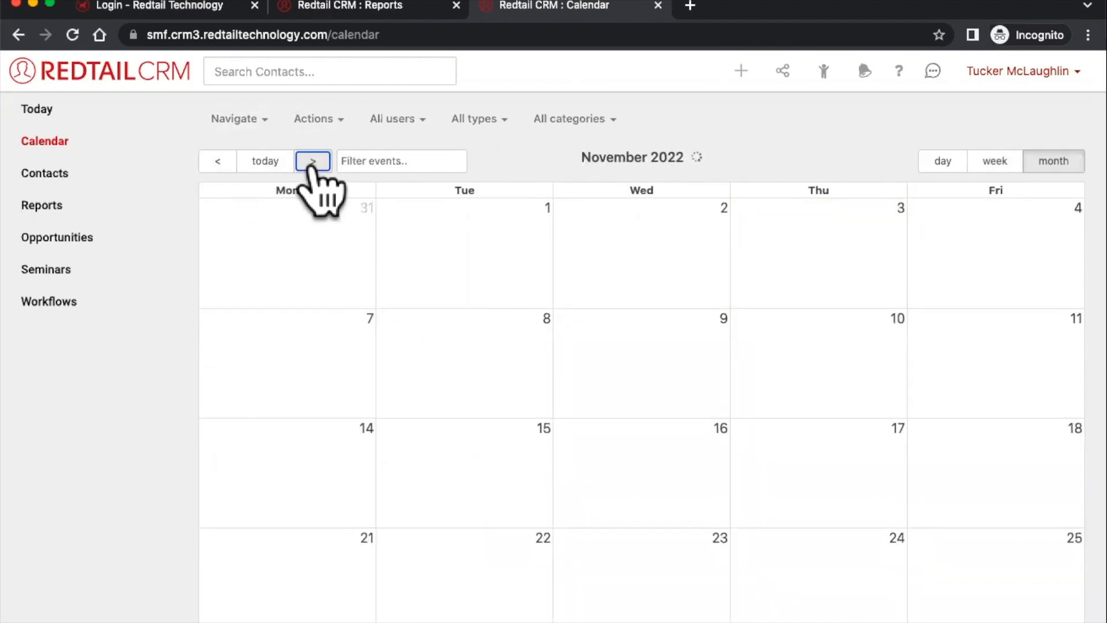
- Use the Navigate date picker to jump the calendar to August 23, 2023
left_click(231, 120)
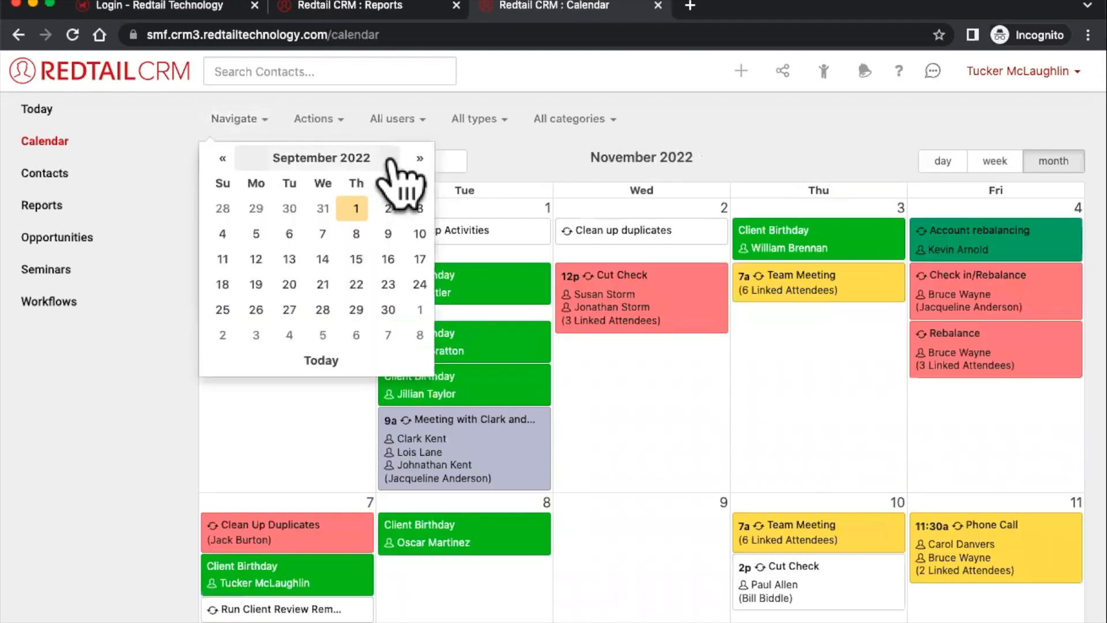
left_click(416, 162)
left_click(416, 162)
left_click(416, 161)
left_click(415, 162)
left_click(415, 161)
left_click(415, 161)
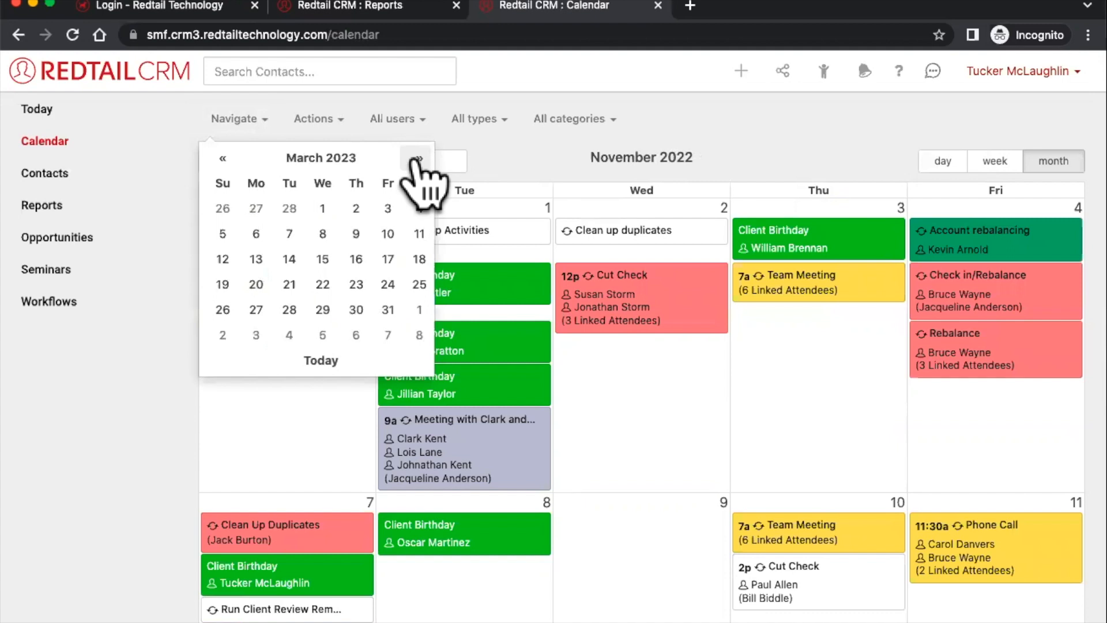
left_click(415, 161)
left_click(415, 161)
left_click(415, 161)
left_click(415, 161)
left_click(415, 161)
left_click(415, 161)
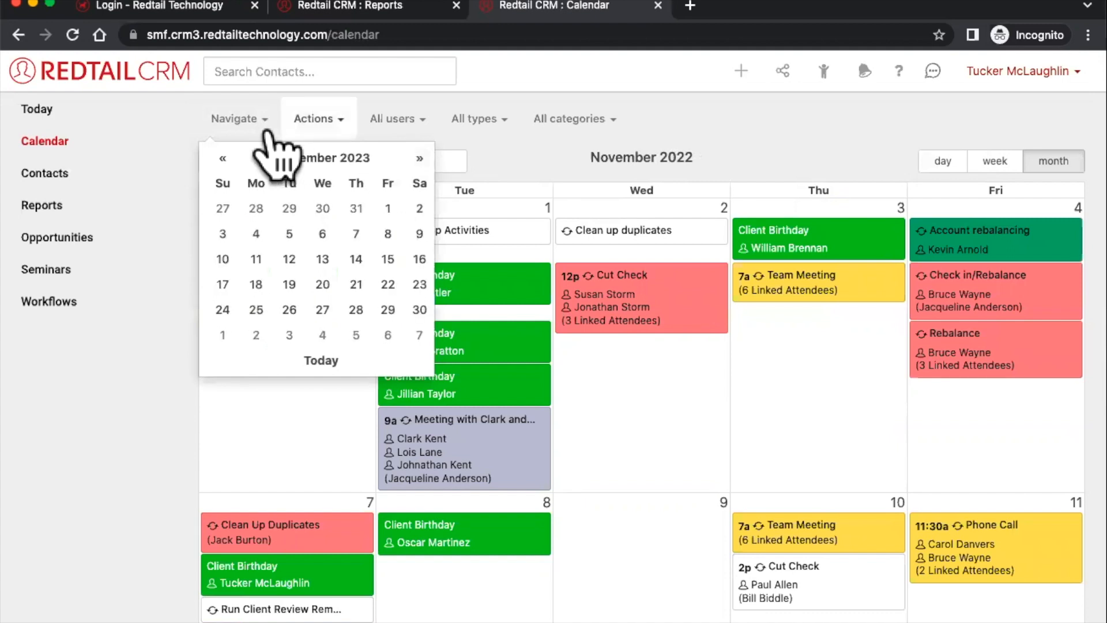
left_click(222, 158)
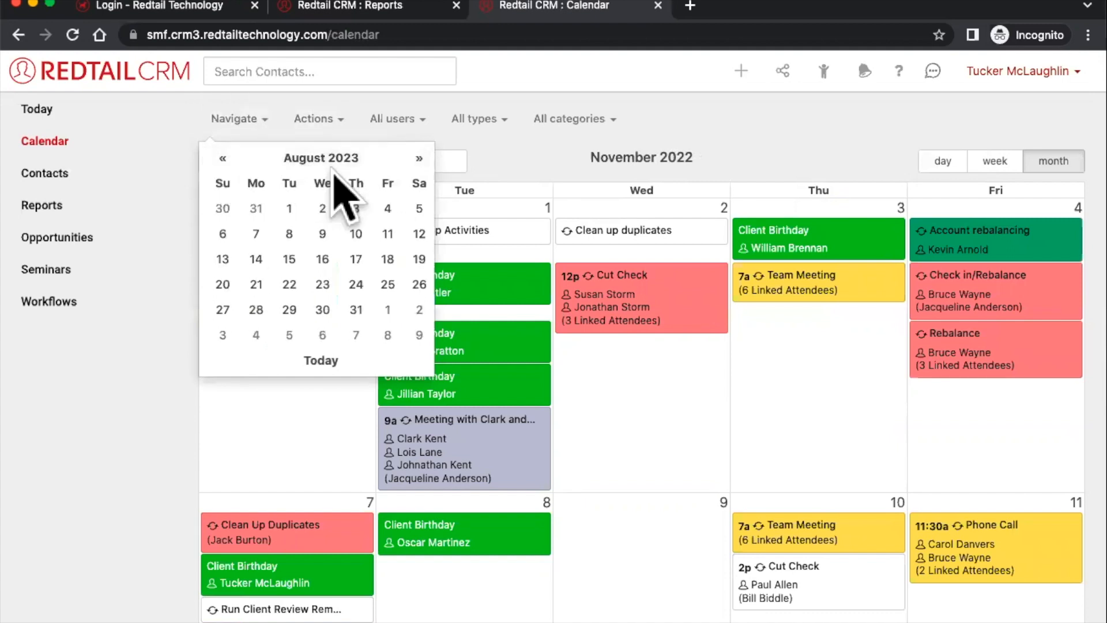
left_click(320, 277)
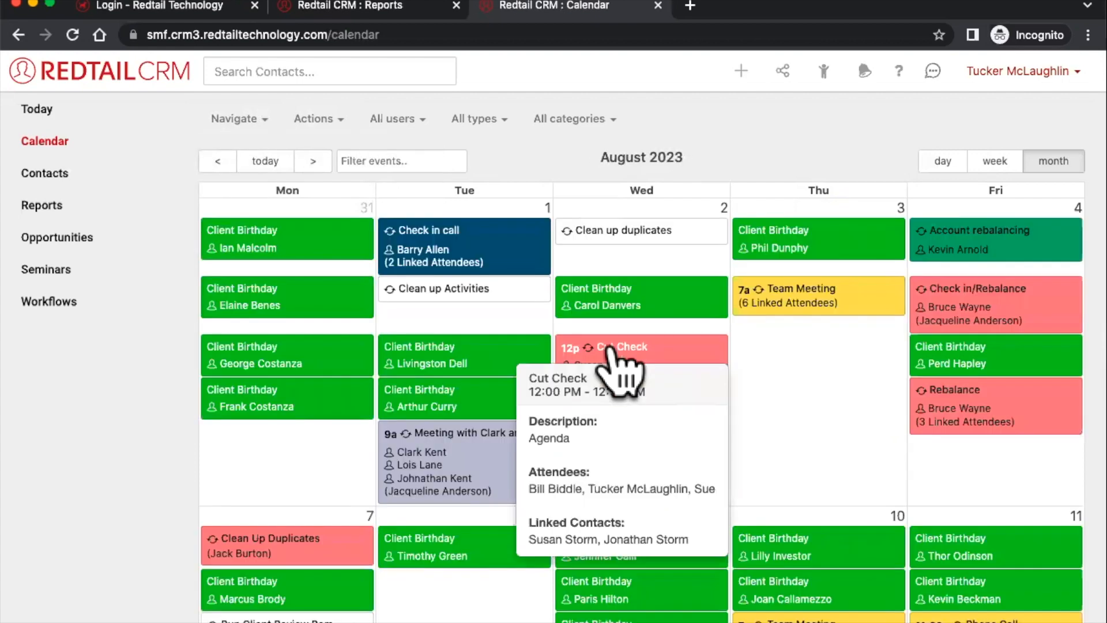
- Step the date picker back, dismiss it, and return the calendar to today's month, September 2022
scroll(615, 369, "down", 5)
scroll(609, 352, "down", 4)
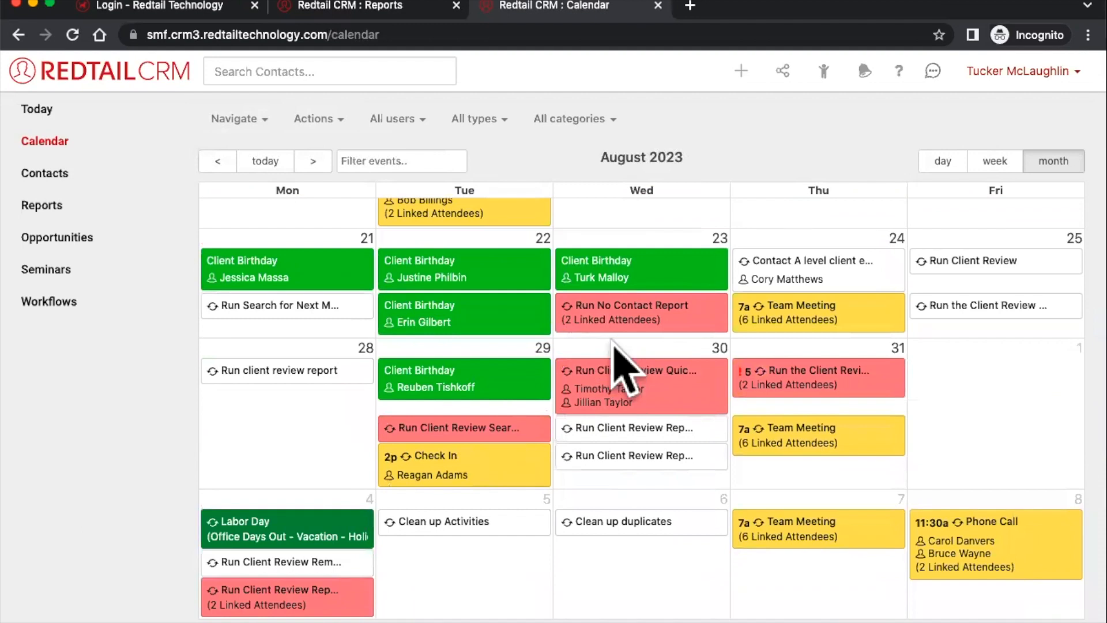
left_click(264, 120)
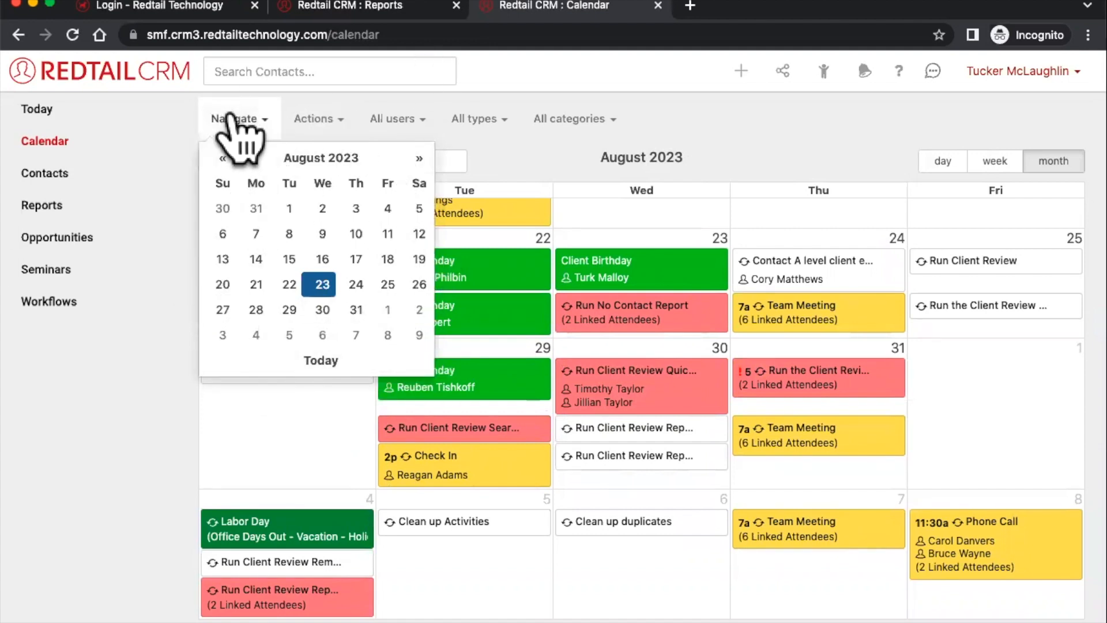
double_click(222, 159)
double_click(222, 159)
double_click(222, 158)
triple_click(222, 158)
triple_click(222, 159)
triple_click(222, 159)
double_click(222, 159)
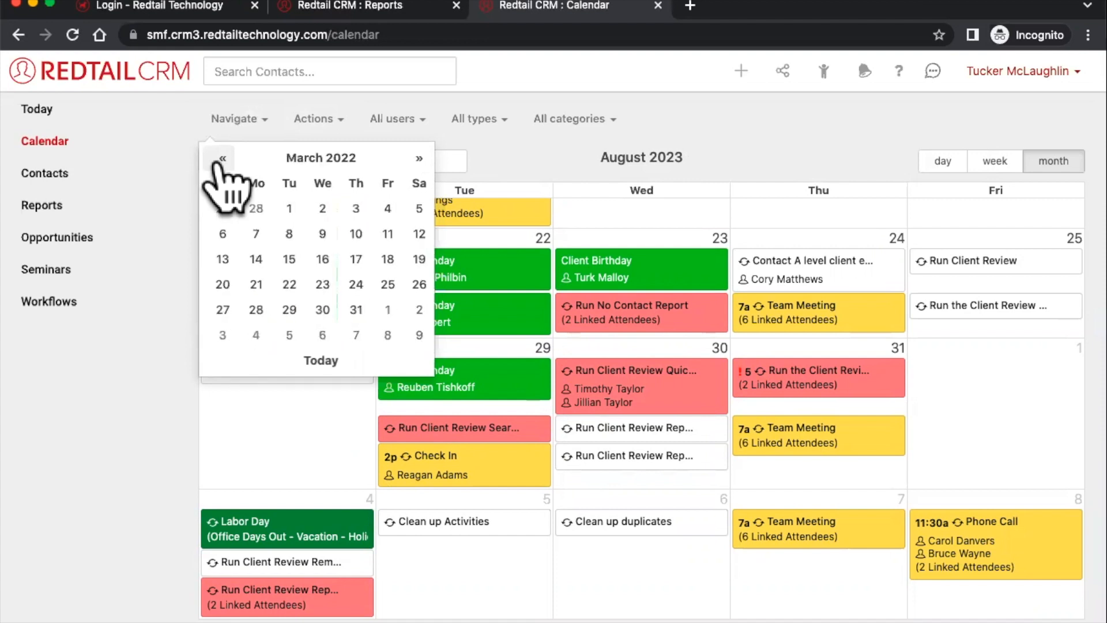
left_click(647, 192)
left_click(265, 167)
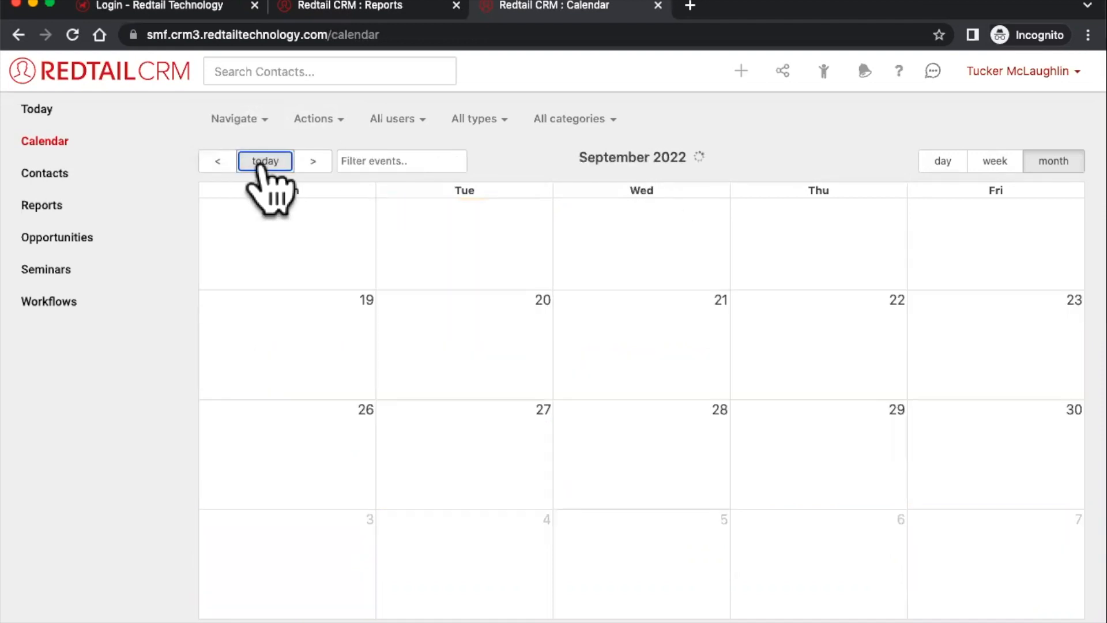
left_click(336, 122)
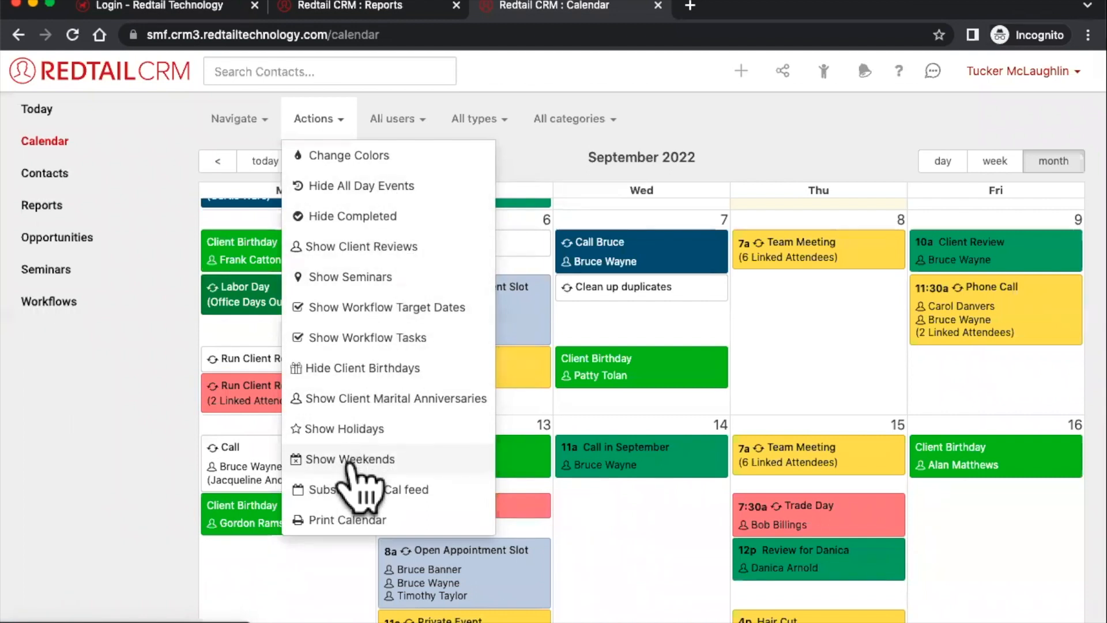
- Close the calendar Actions list and open the user account menu to reach Preferences
left_click(682, 88)
left_click(989, 86)
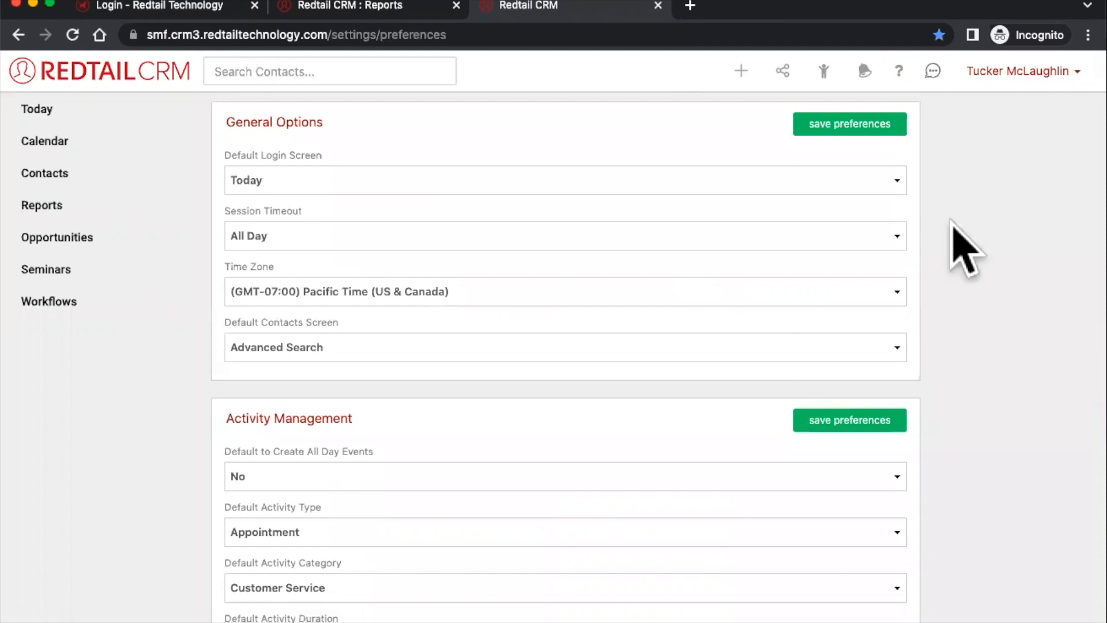
- Set Default to Show Seminars to Yes under Calendar Management, then return to the calendar
scroll(955, 227, "down", 10)
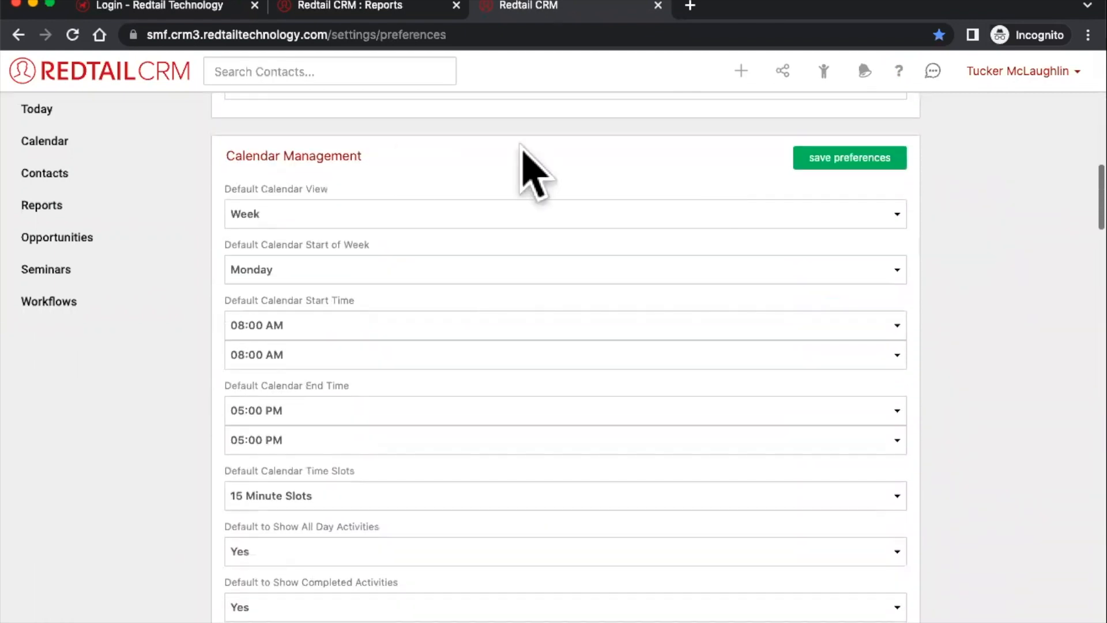
triple_click(331, 156)
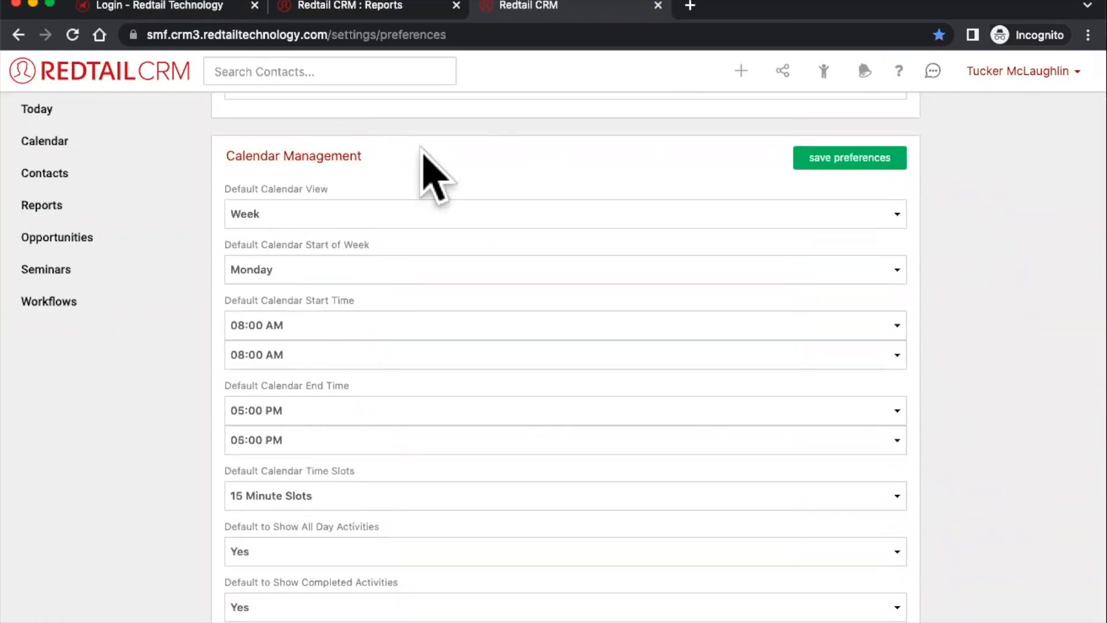
scroll(421, 149, "down", 7)
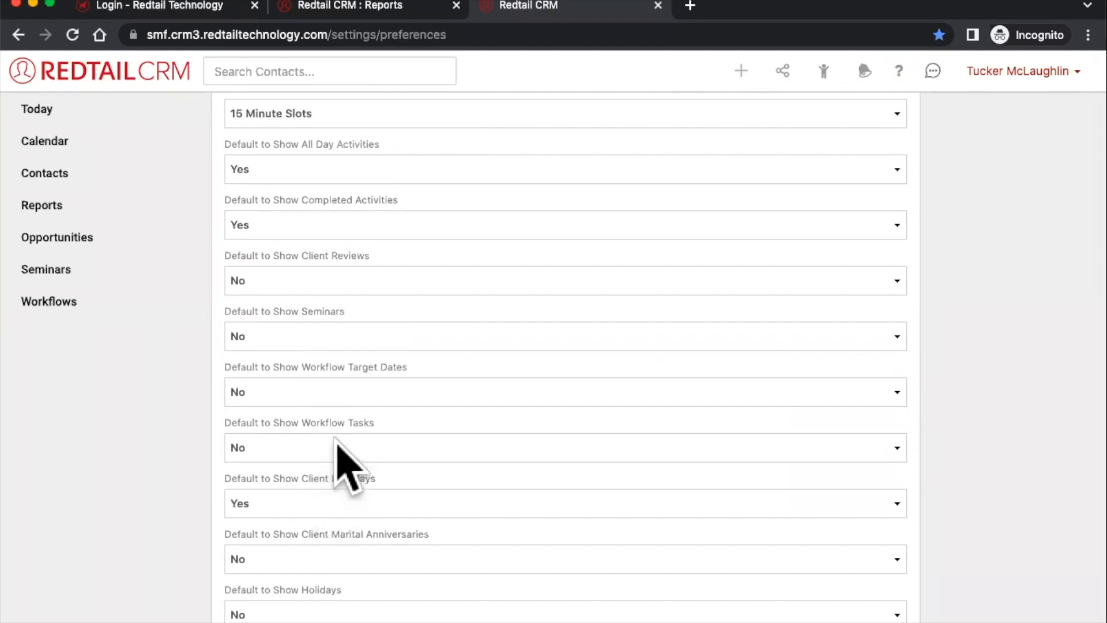
left_click(333, 340)
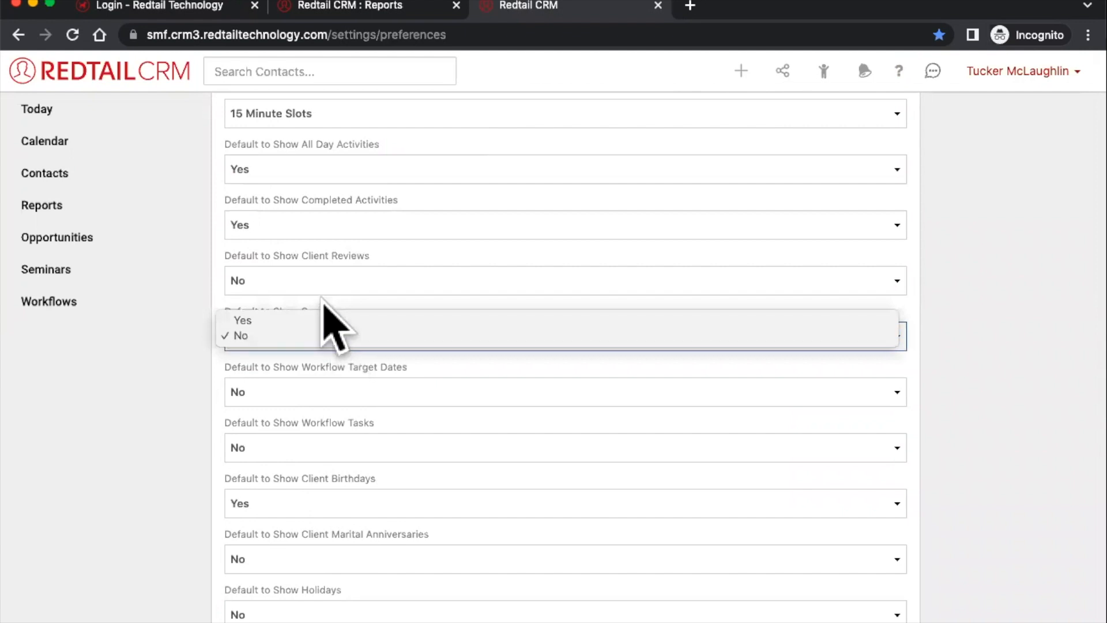
left_click(325, 320)
scroll(327, 332, "up", 2)
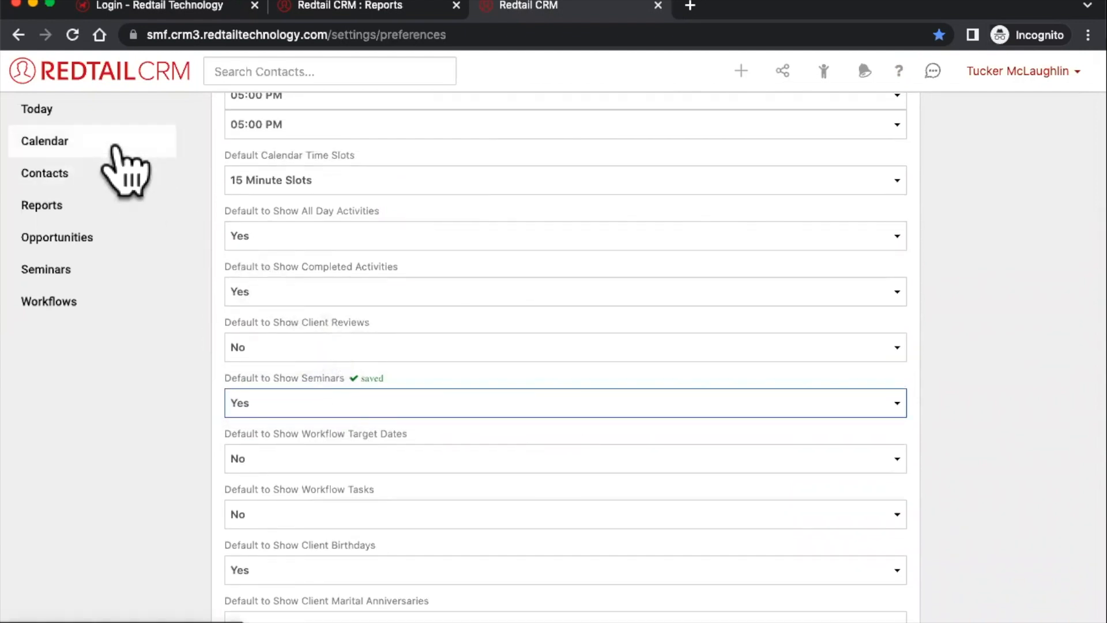
left_click(80, 147)
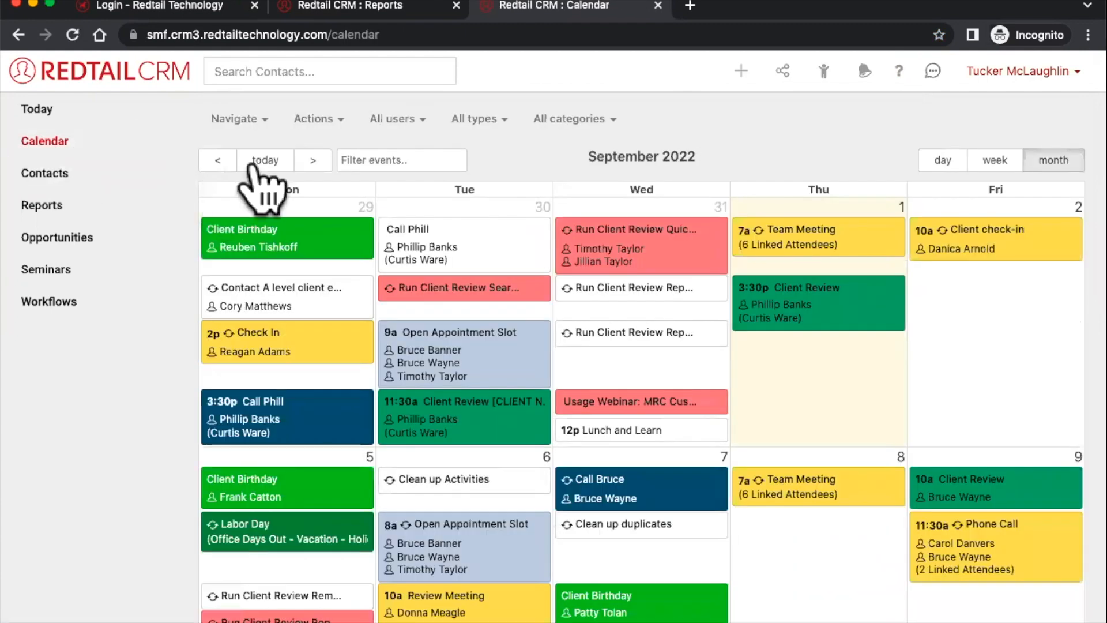
- Hide seminars such as Lunch and Learn from the September calendar
left_click(305, 133)
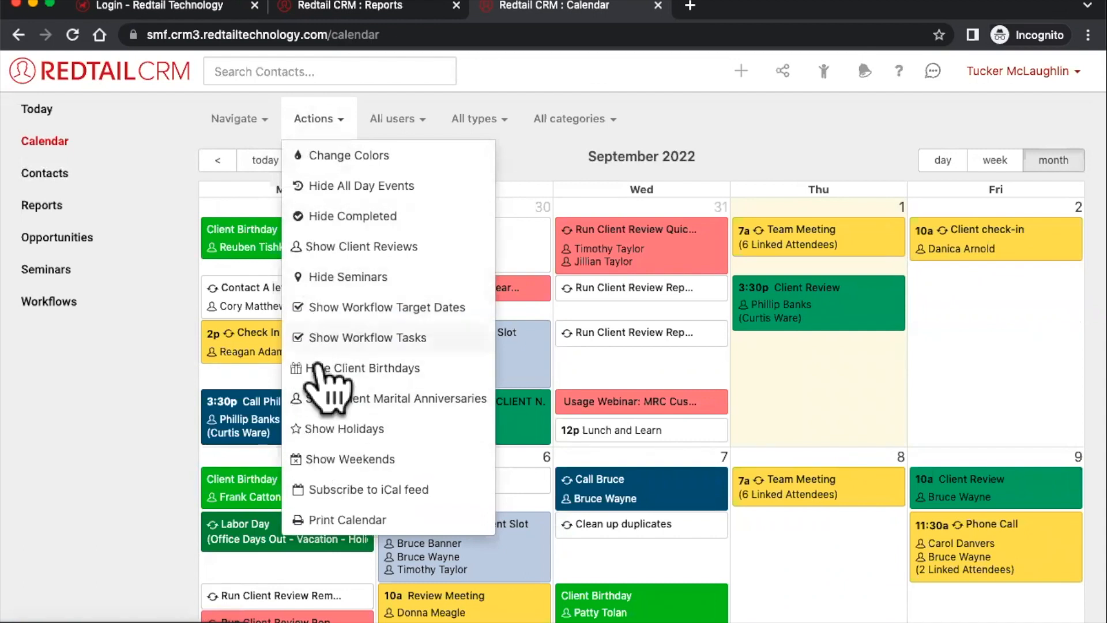
left_click(317, 278)
left_click(332, 120)
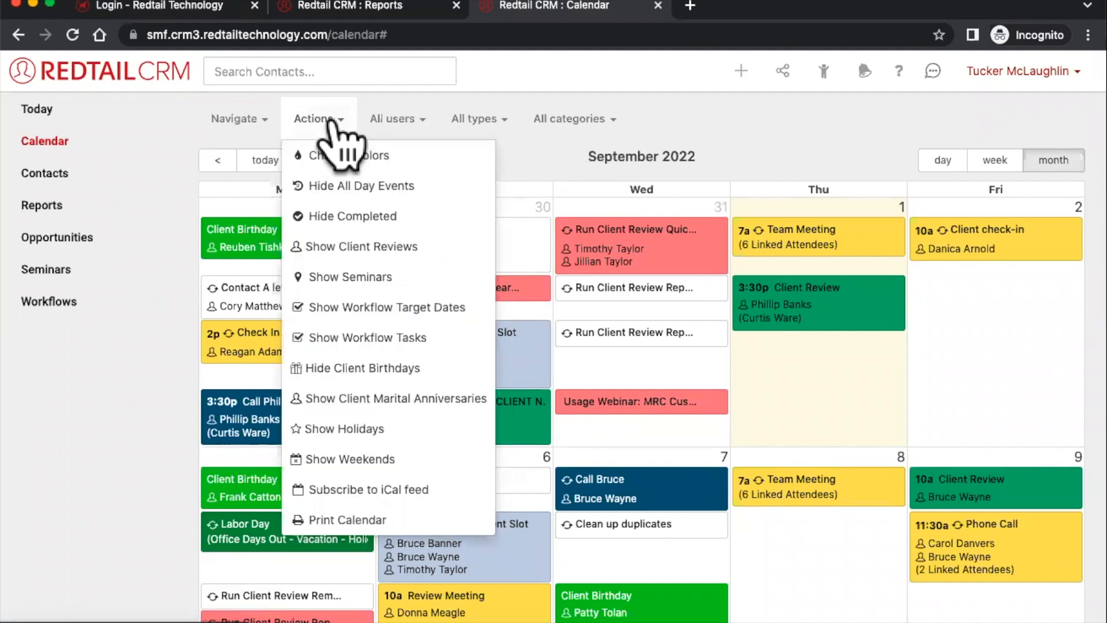
left_click(534, 147)
- Hide completed activities from the calendar, then show them again
left_click(326, 122)
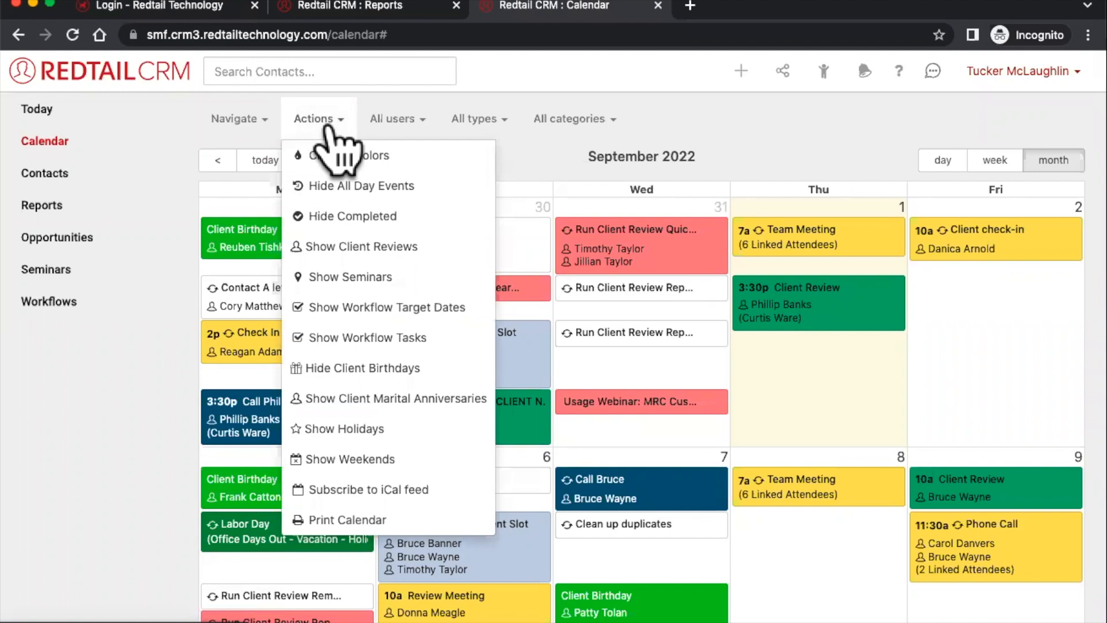
left_click(323, 216)
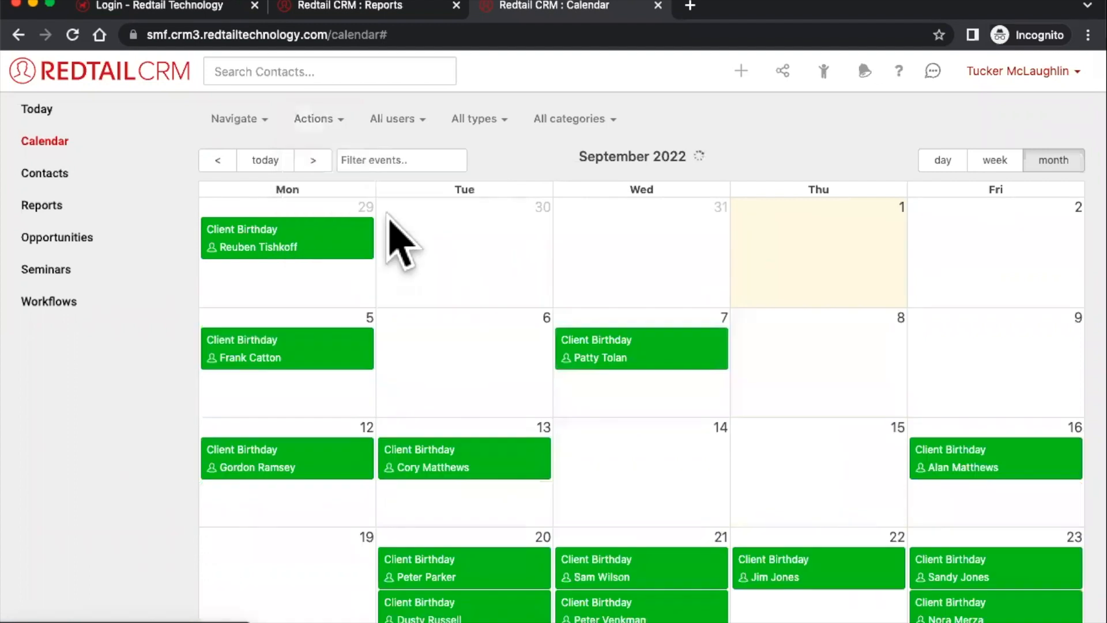
left_click(324, 131)
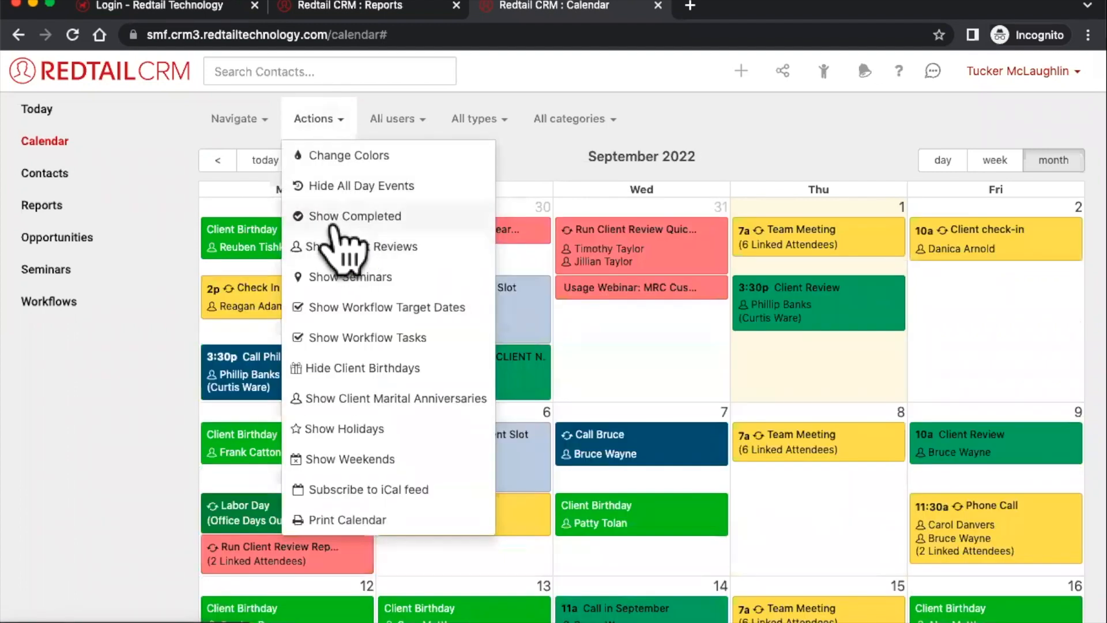
left_click(333, 223)
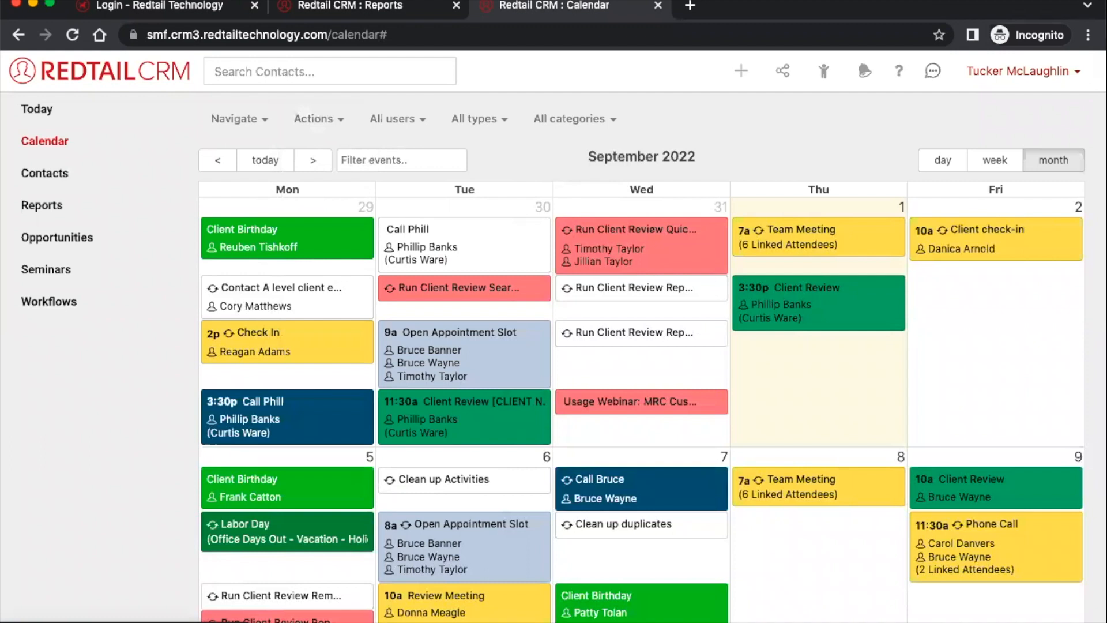
left_click(1018, 71)
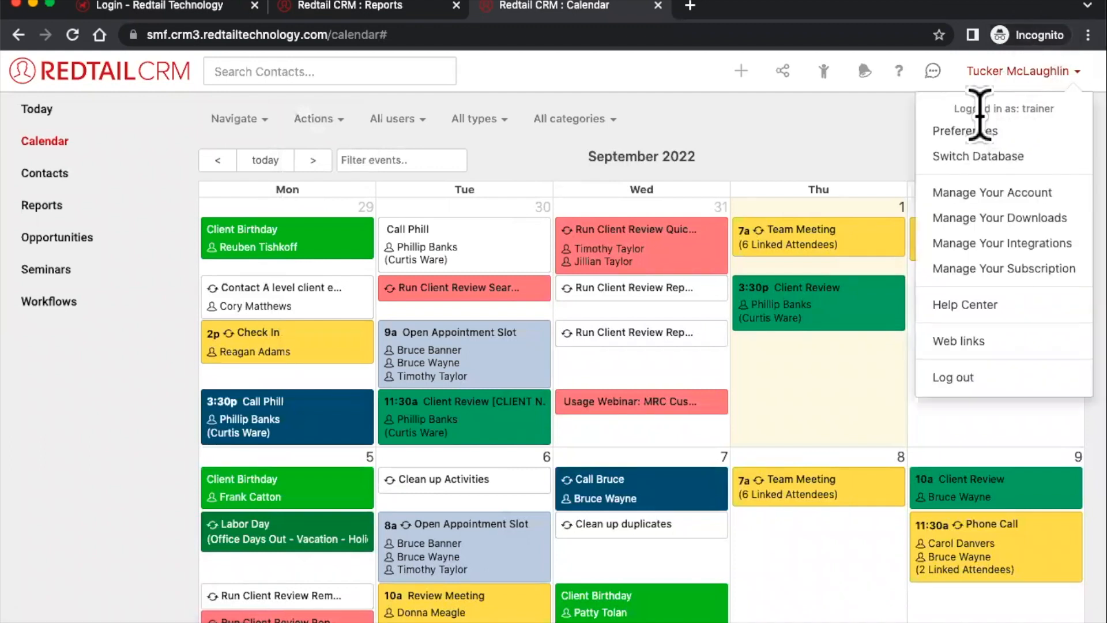
- In Preferences, keep Week as the default calendar view and Monday as the first day
left_click(967, 131)
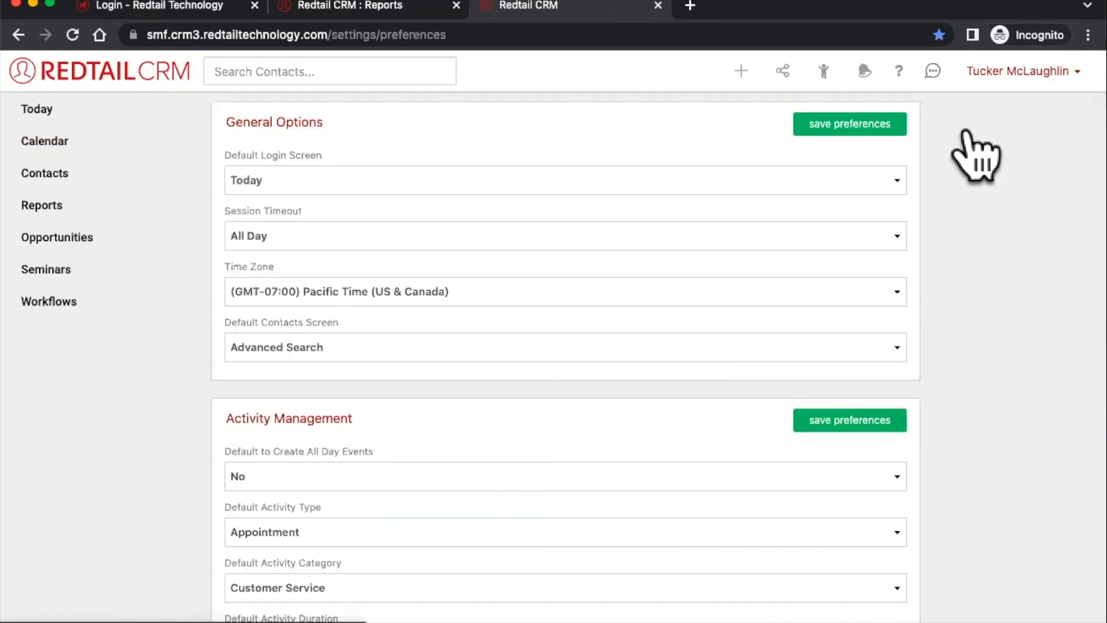
scroll(908, 245, "down", 3)
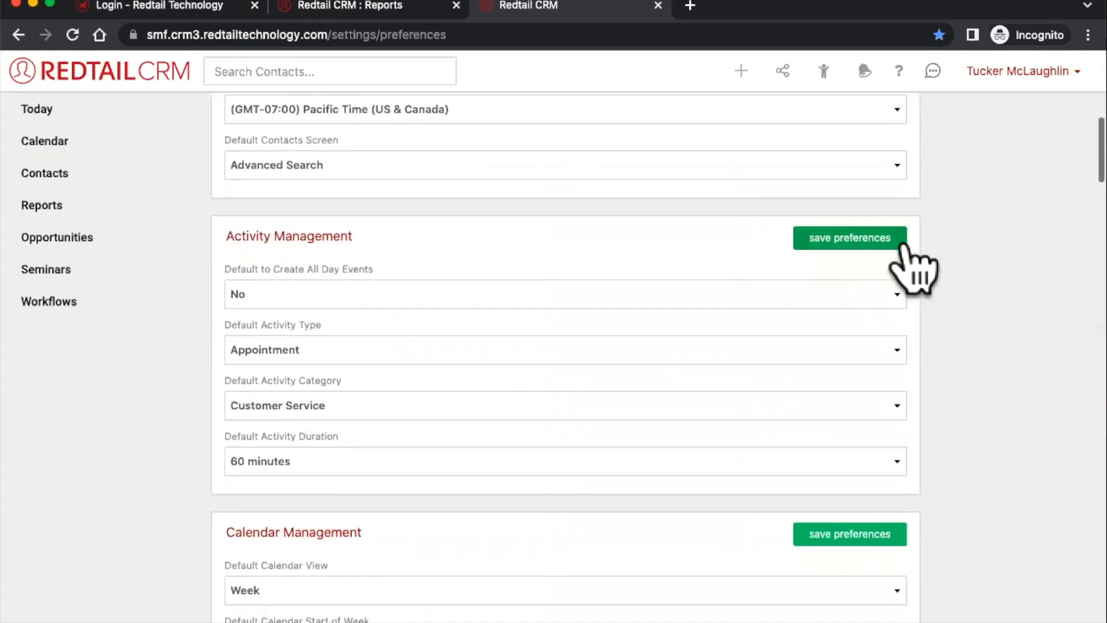
scroll(1012, 317, "down", 6)
scroll(1015, 321, "down", 2)
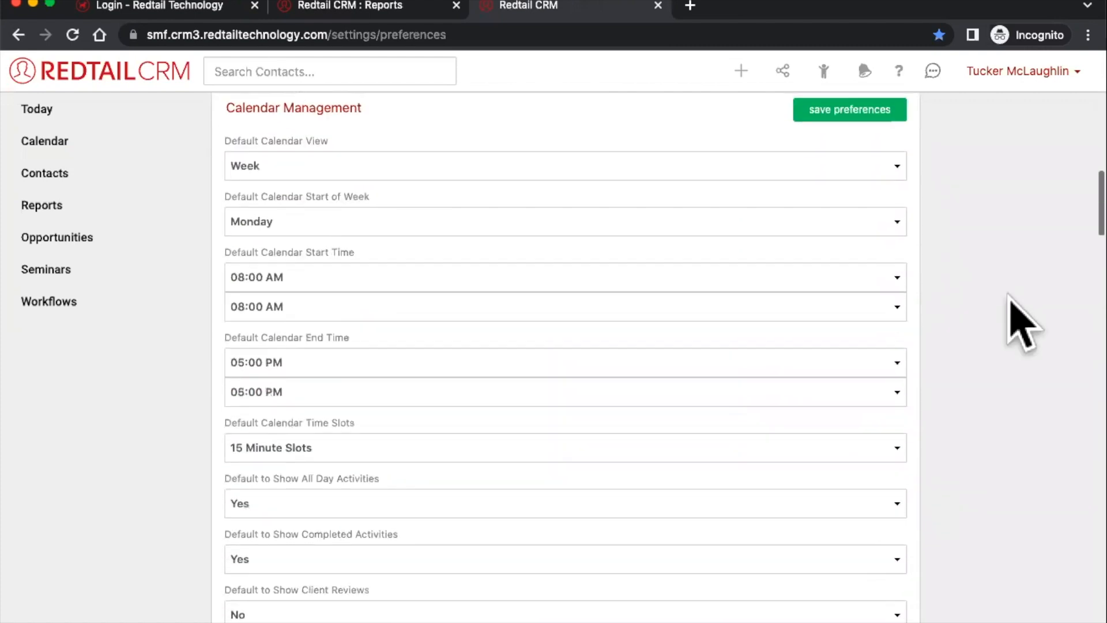
scroll(553, 501, "up", 1)
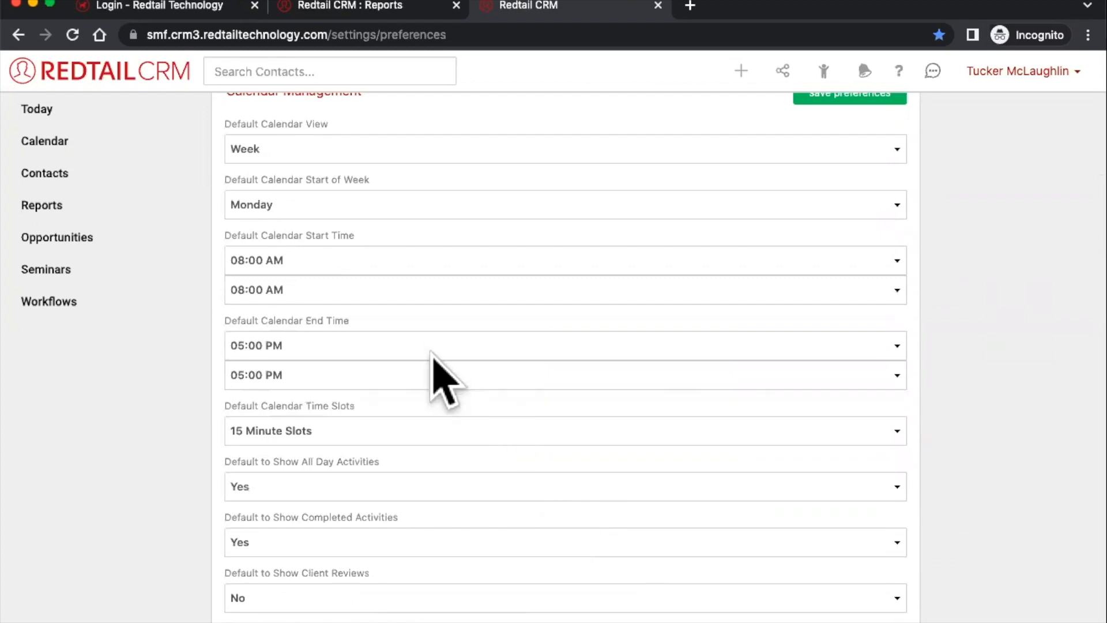
scroll(429, 357, "up", 1)
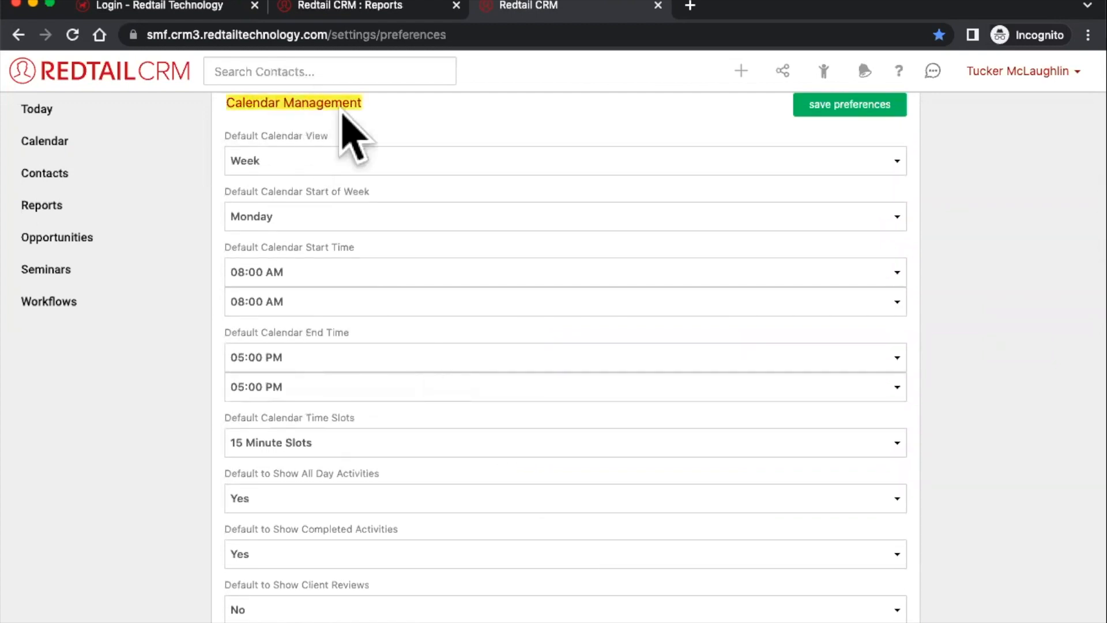
left_click(297, 162)
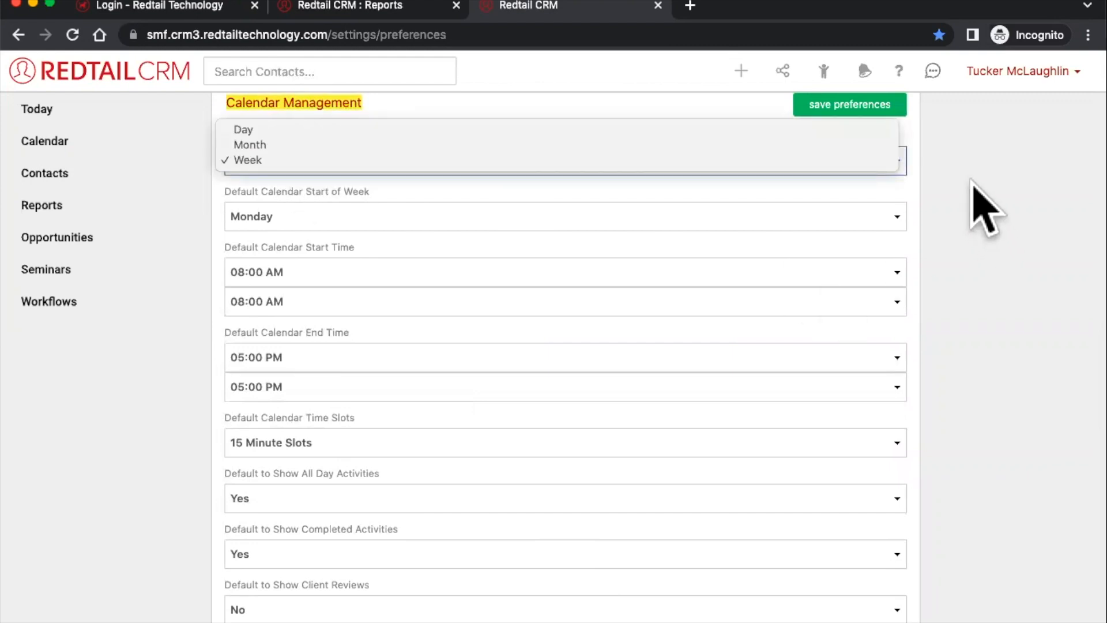
left_click(672, 230)
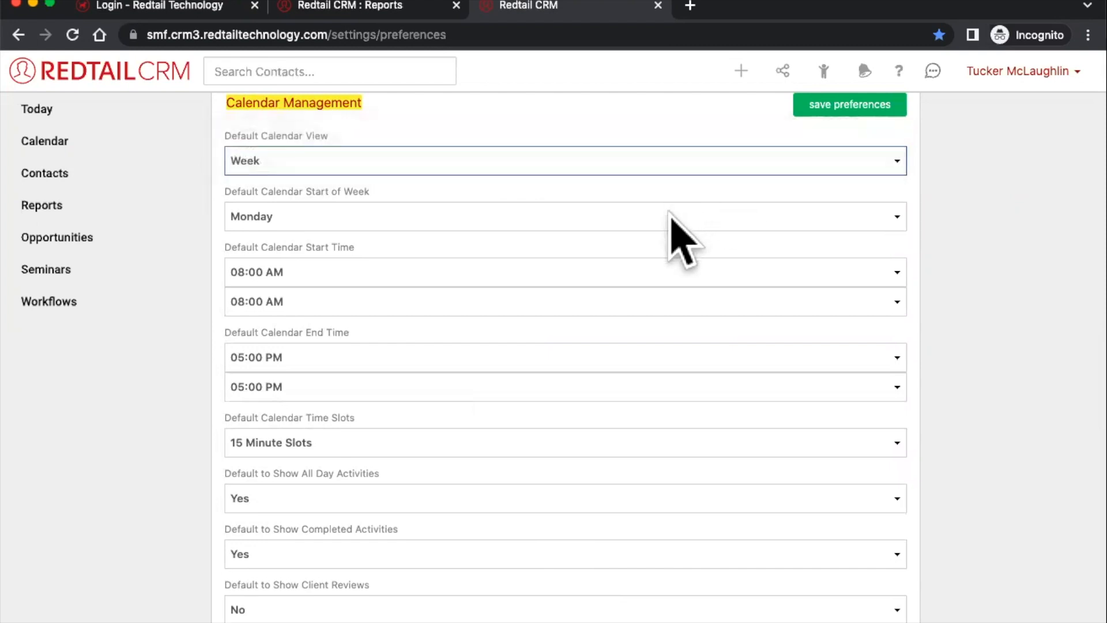
left_click(670, 214)
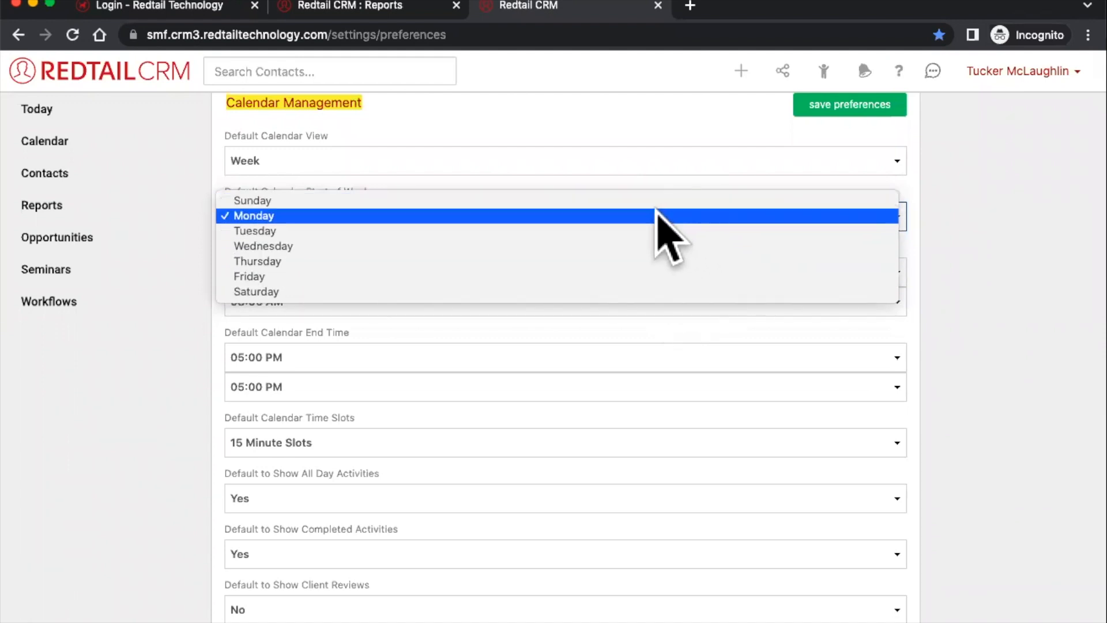
left_click(1004, 194)
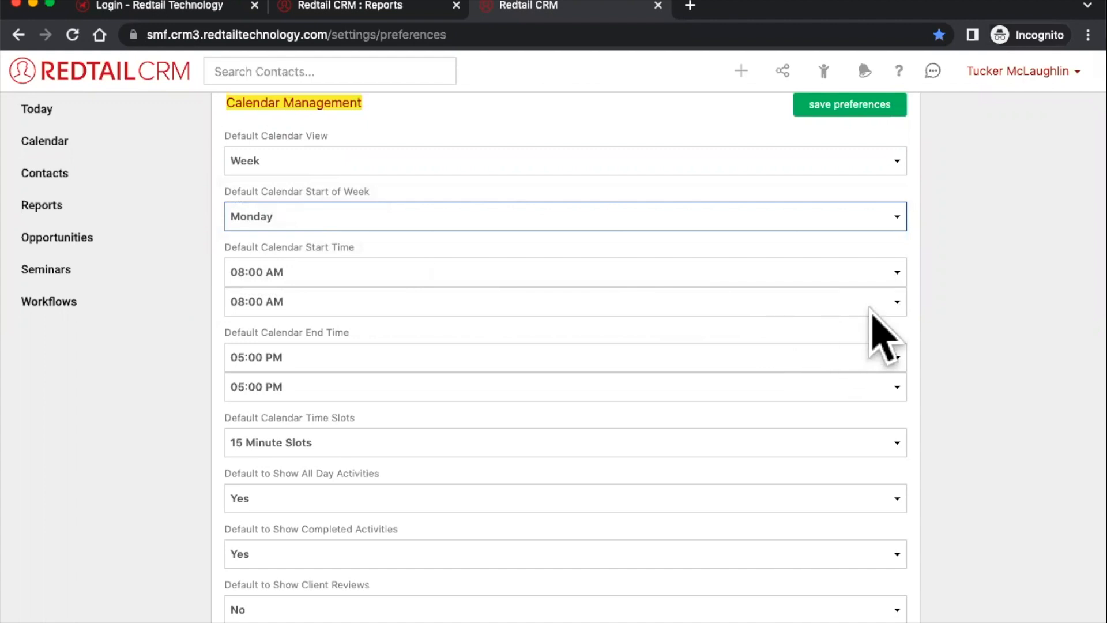
- Set the default calendar start time to 07:00 AM, review the time slot choices, and return to the calendar
left_click(821, 271)
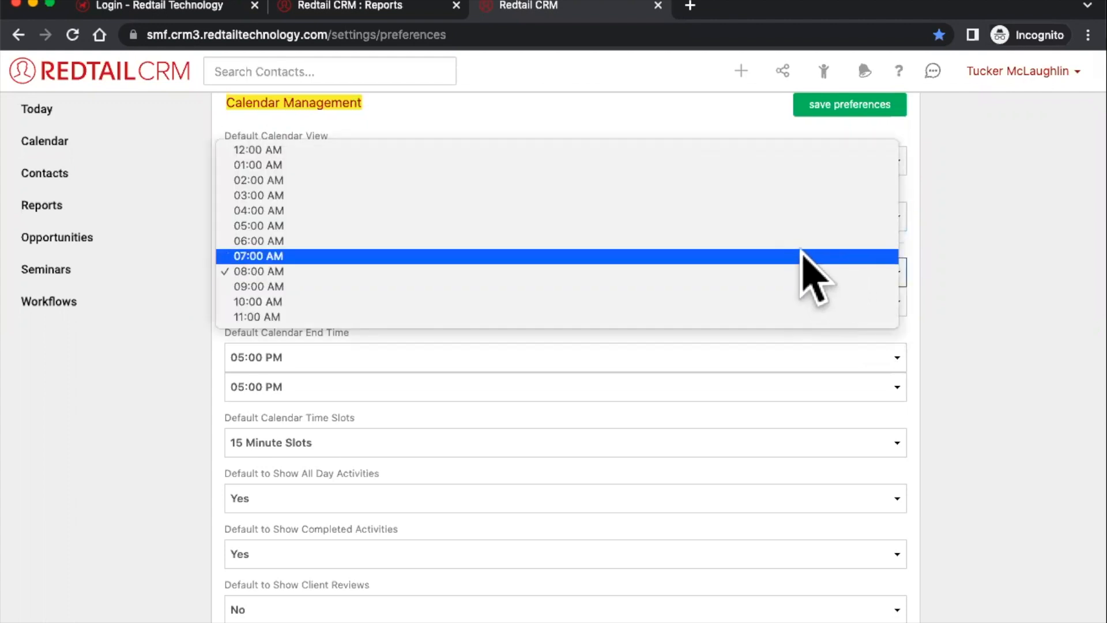
left_click(801, 256)
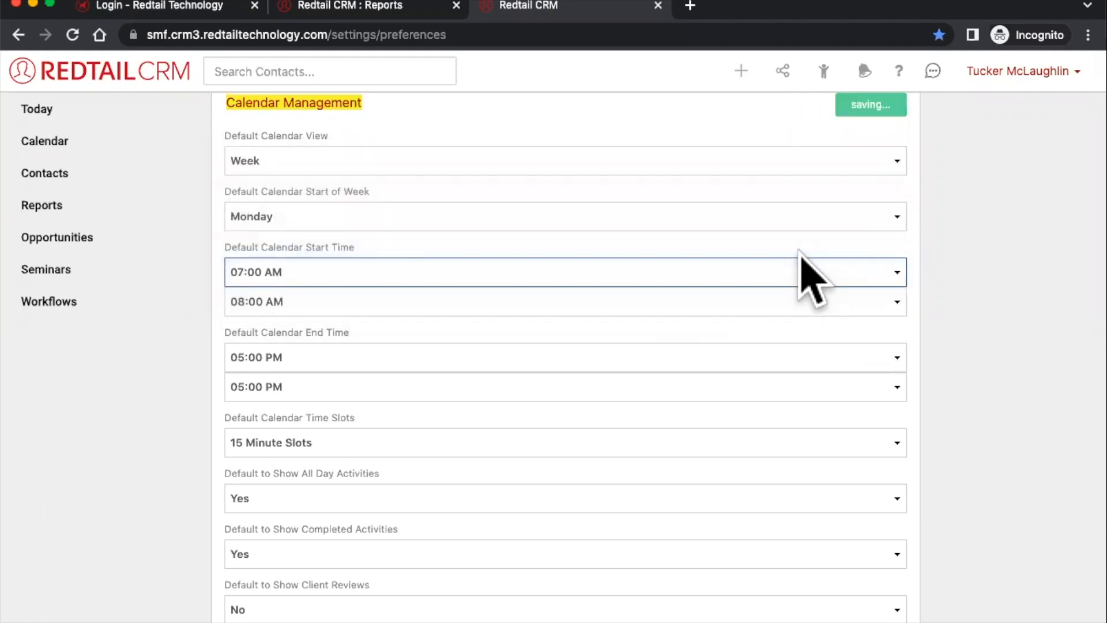
scroll(1049, 323, "down", 3)
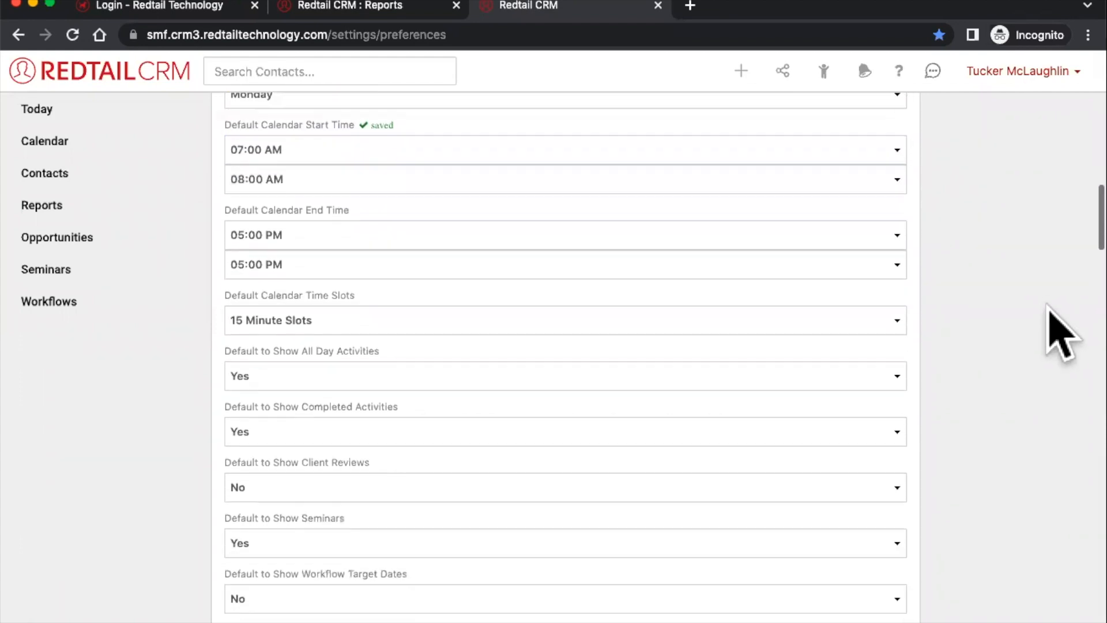
scroll(1063, 338, "down", 1)
scroll(1062, 337, "down", 2)
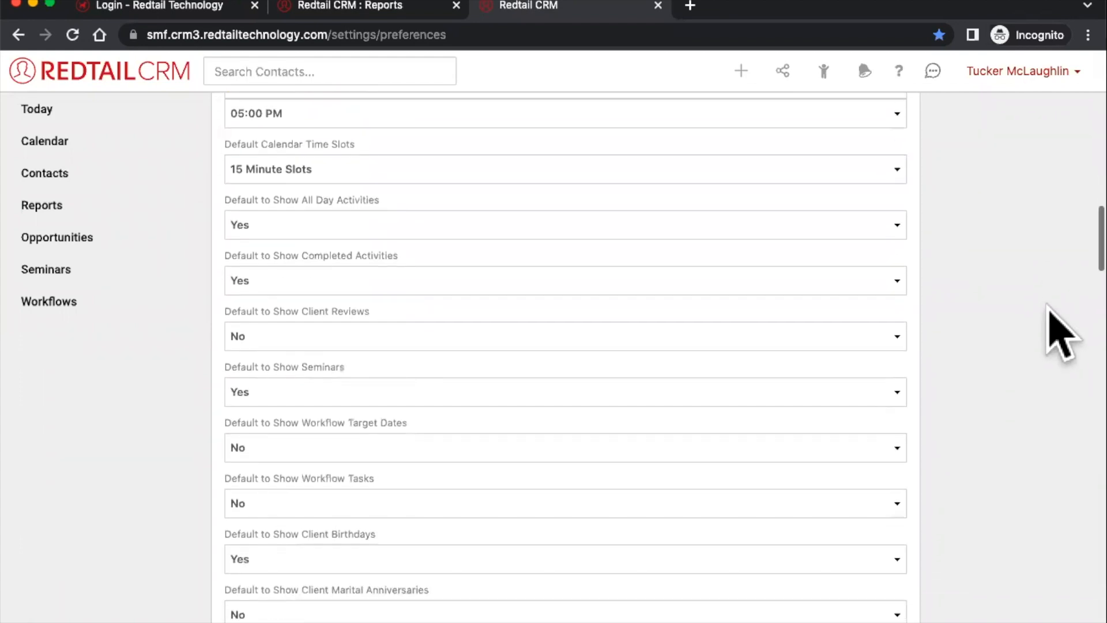
scroll(1063, 338, "down", 1)
scroll(1063, 337, "down", 1)
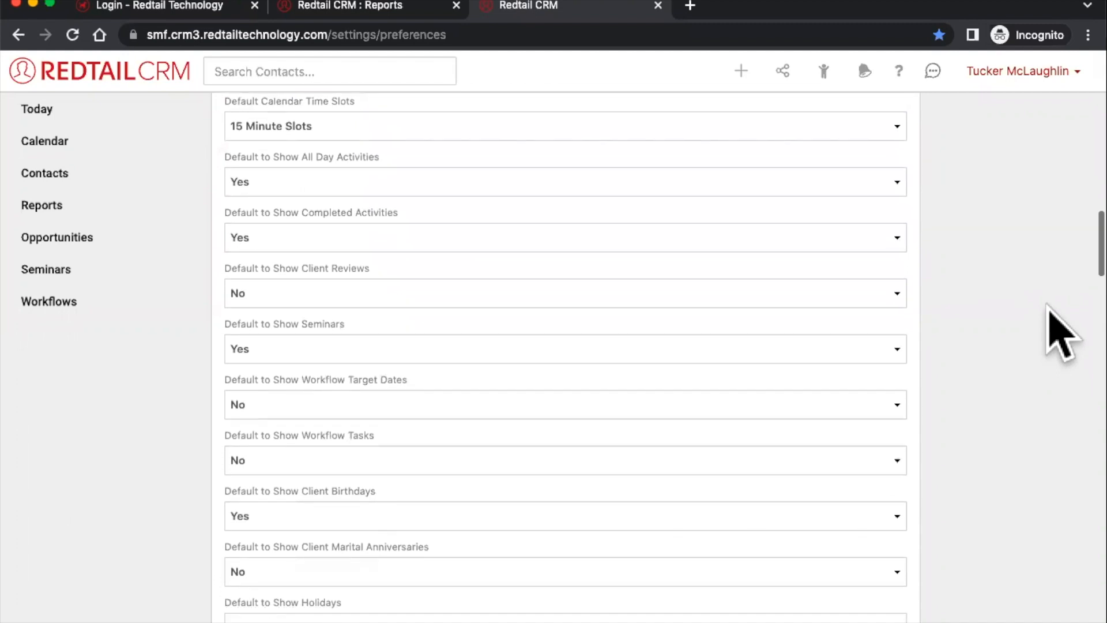
double_click(335, 99)
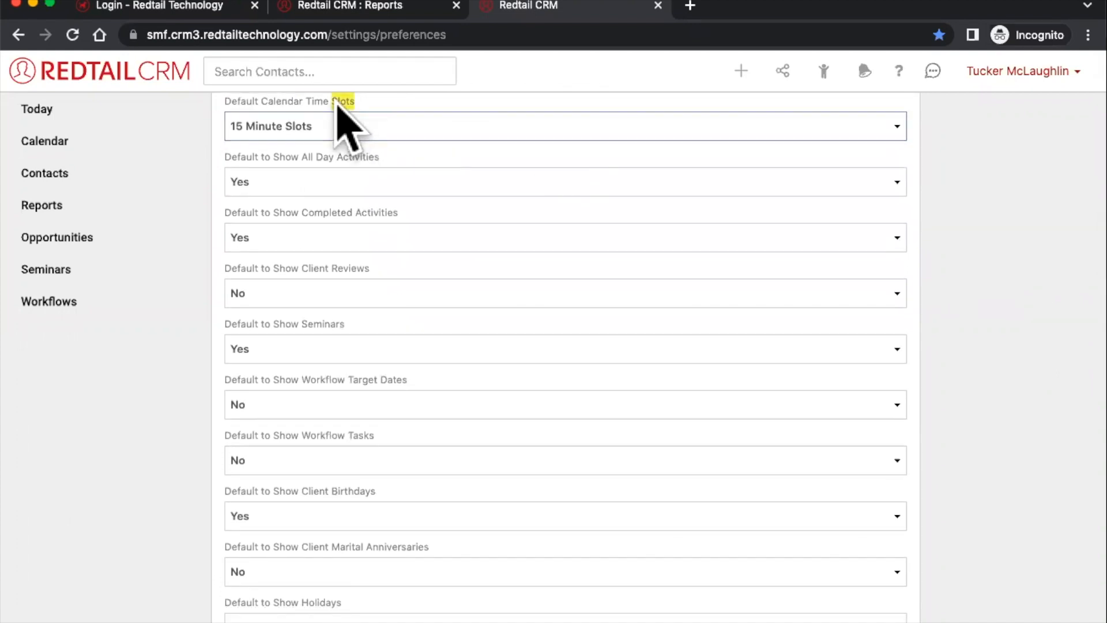
triple_click(336, 103)
left_click(279, 133)
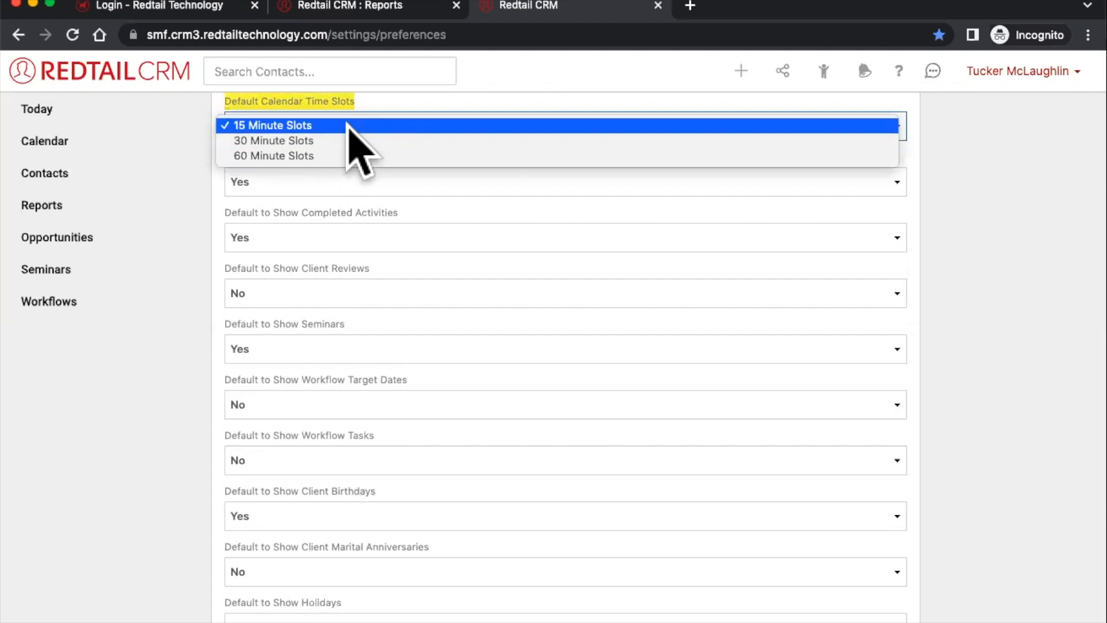
left_click(64, 144)
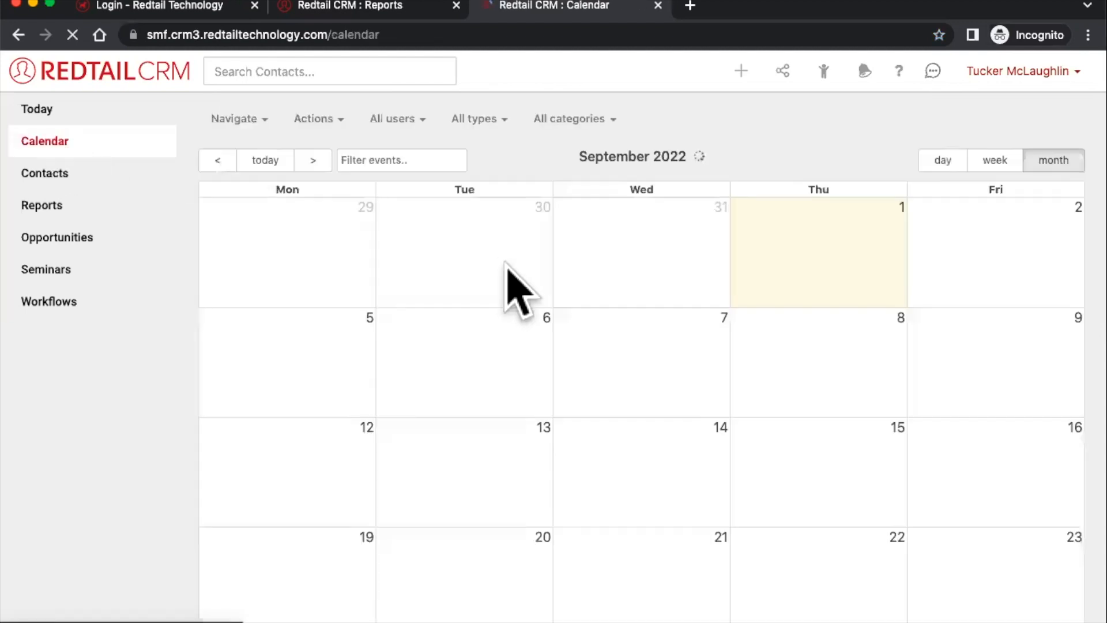
- Show the current Aug 29 – Sep 4, 2022 week in week view starting at 7am
left_click(275, 163)
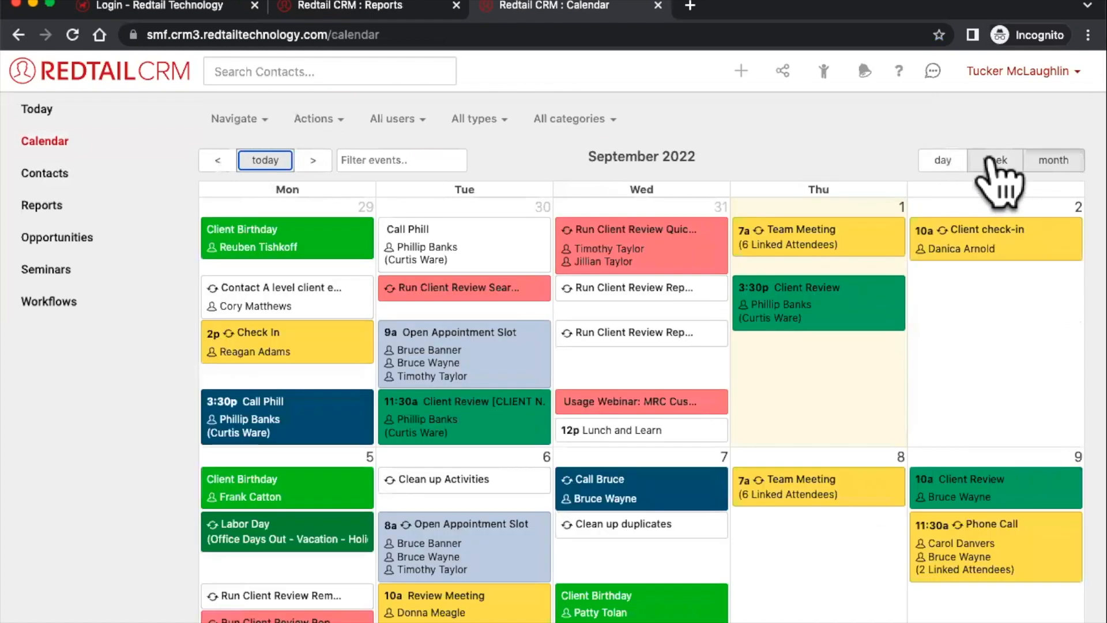
left_click(995, 161)
scroll(635, 323, "down", 3)
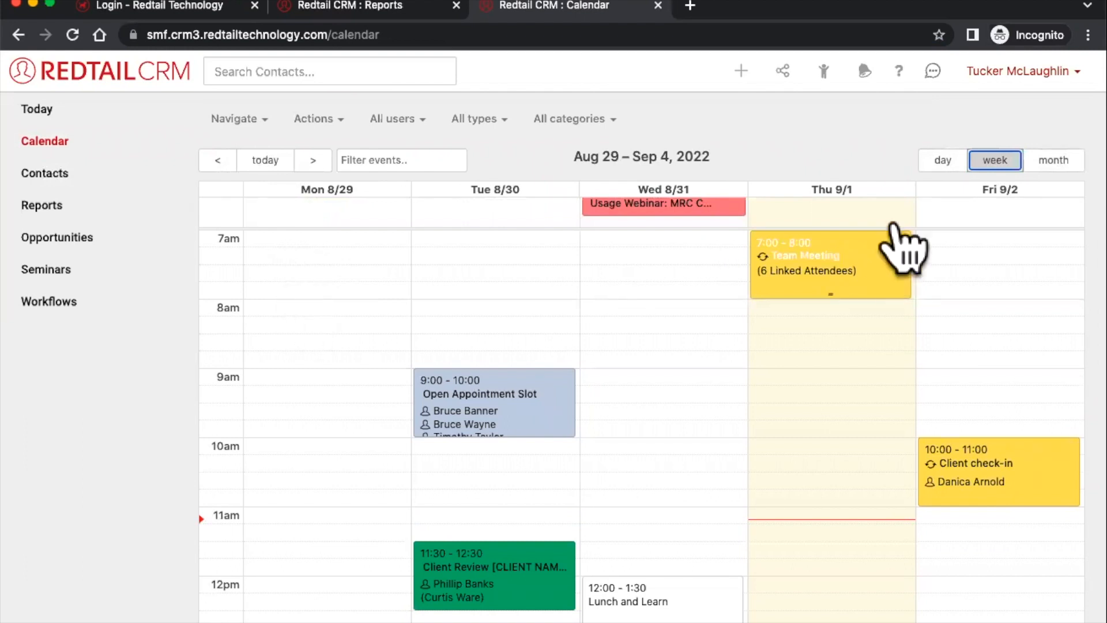
- Go back to the Preferences page to review the calendar display defaults
left_click(1047, 71)
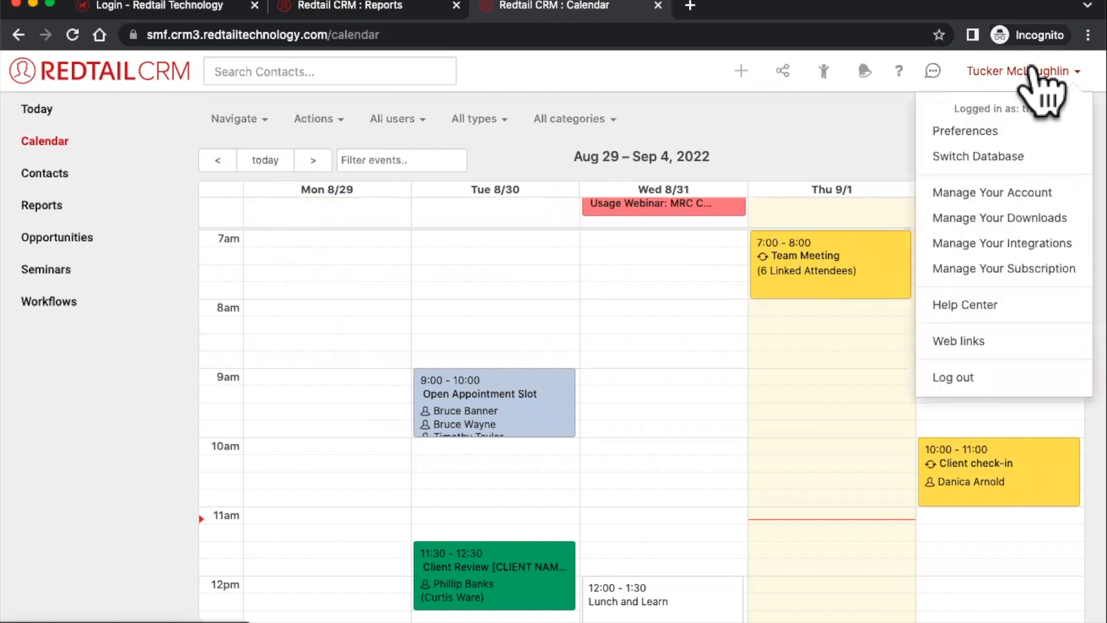
left_click(974, 132)
scroll(885, 204, "down", 8)
- Check the preferences' time slot length choices, then return to the Aug 29 – Sep 4, 2022 calendar week
scroll(885, 208, "down", 8)
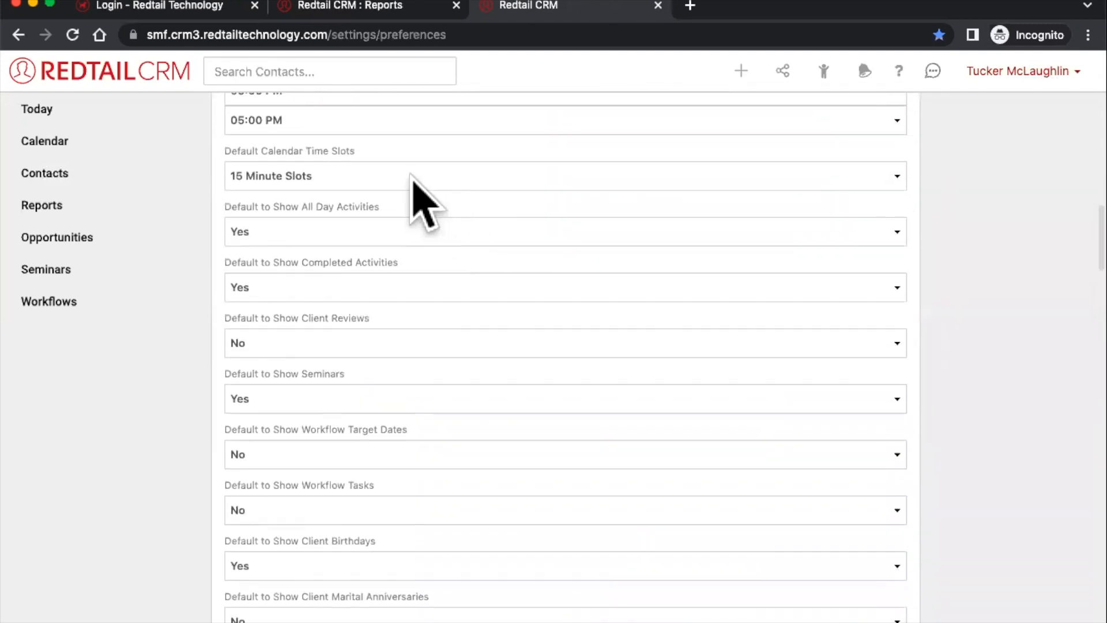
left_click(412, 177)
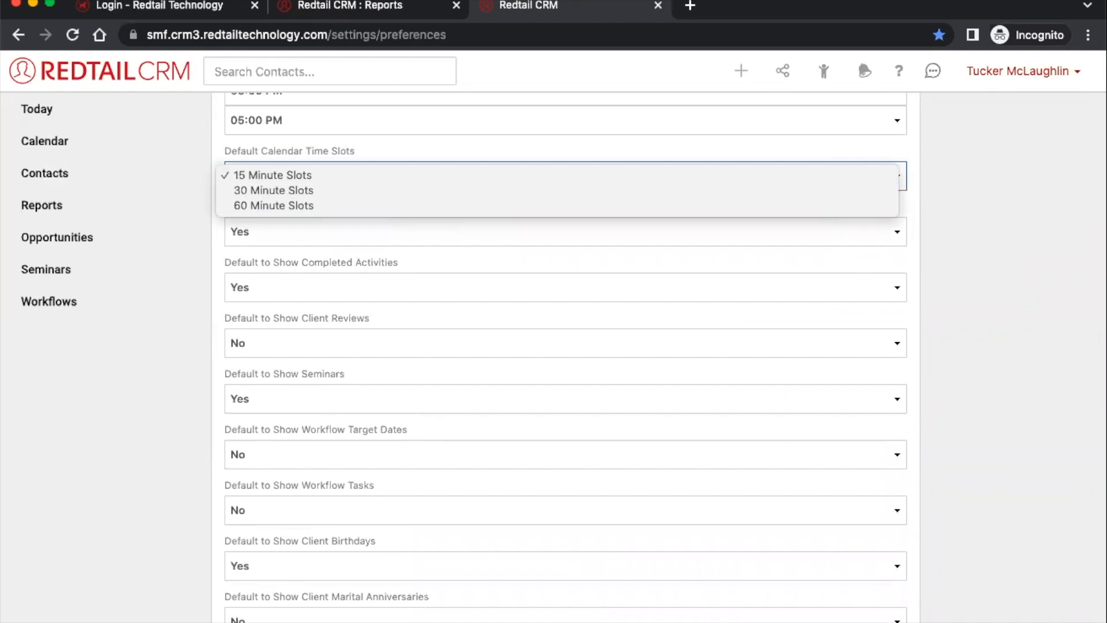
scroll(1075, 383, "down", 5)
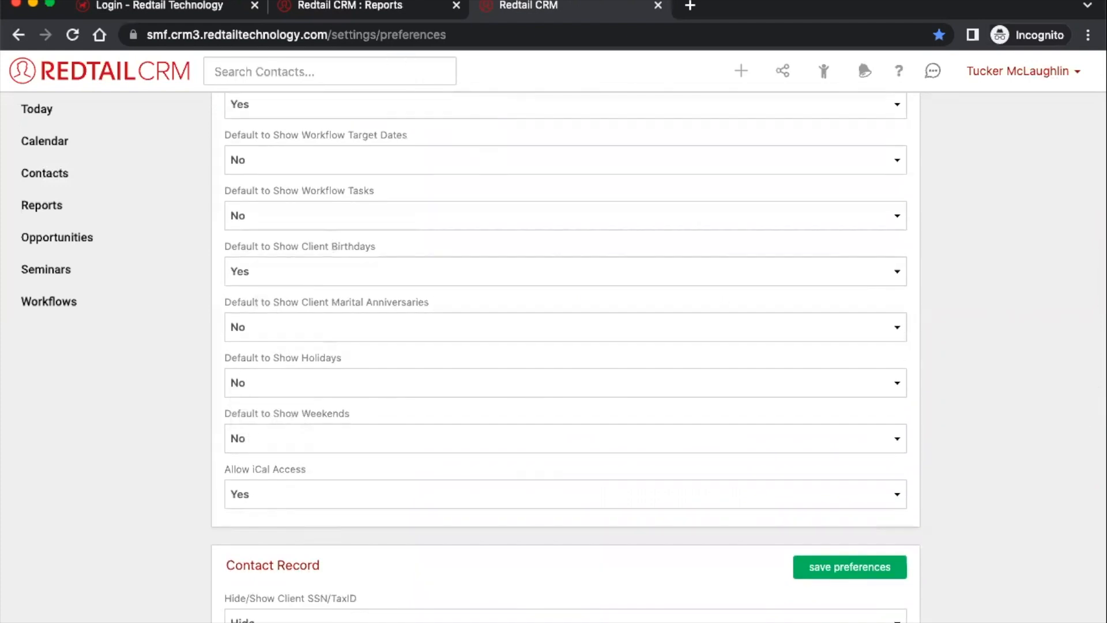
scroll(565, 358, "down", 5)
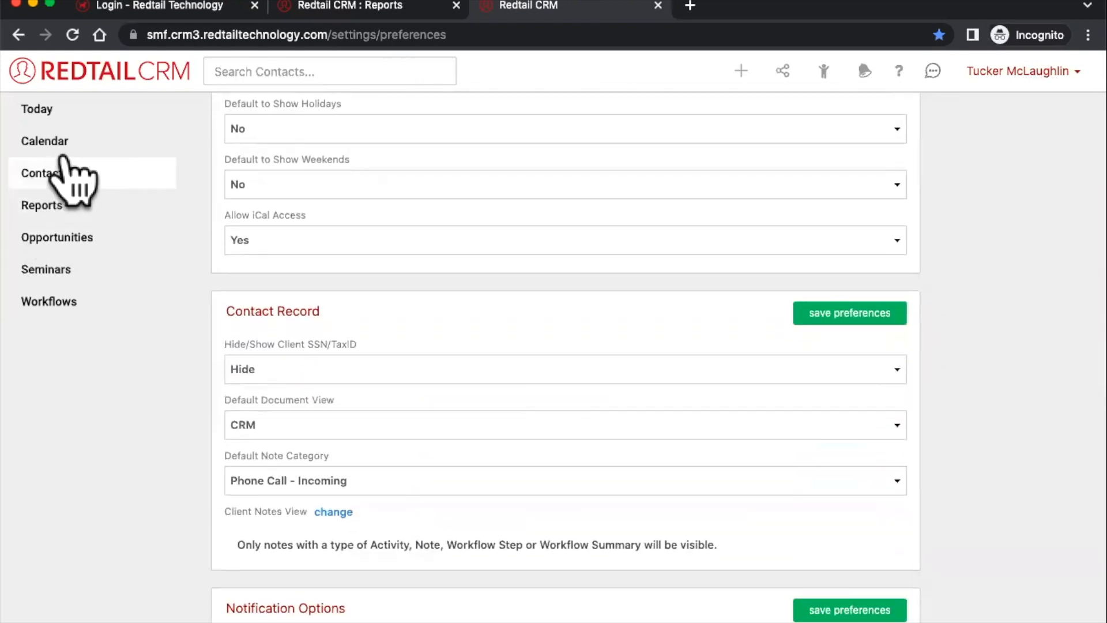
left_click(63, 155)
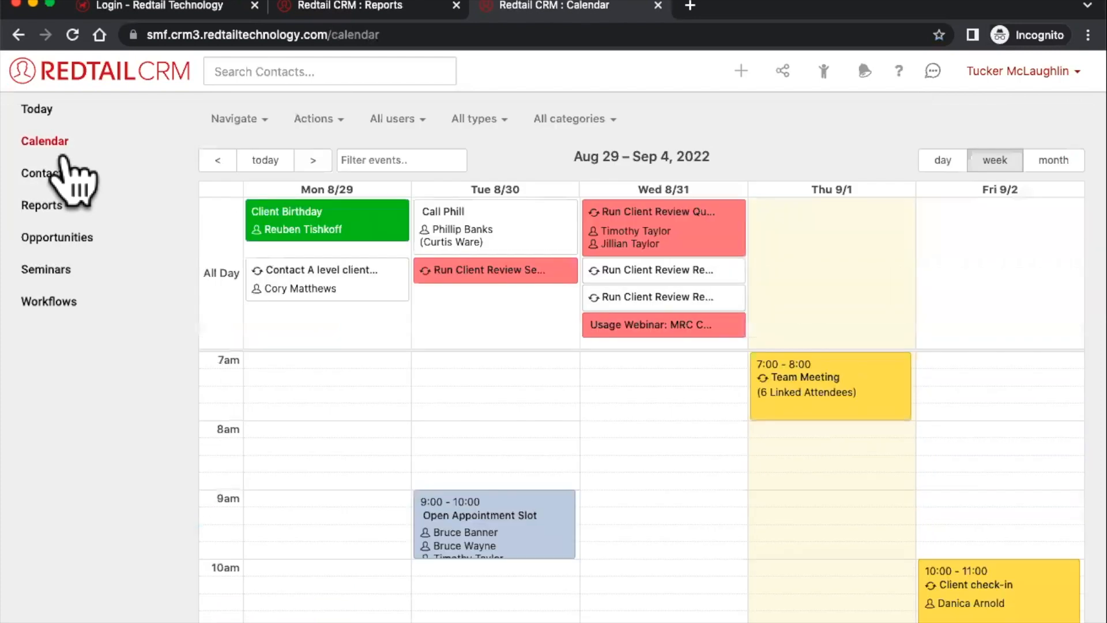
left_click(315, 120)
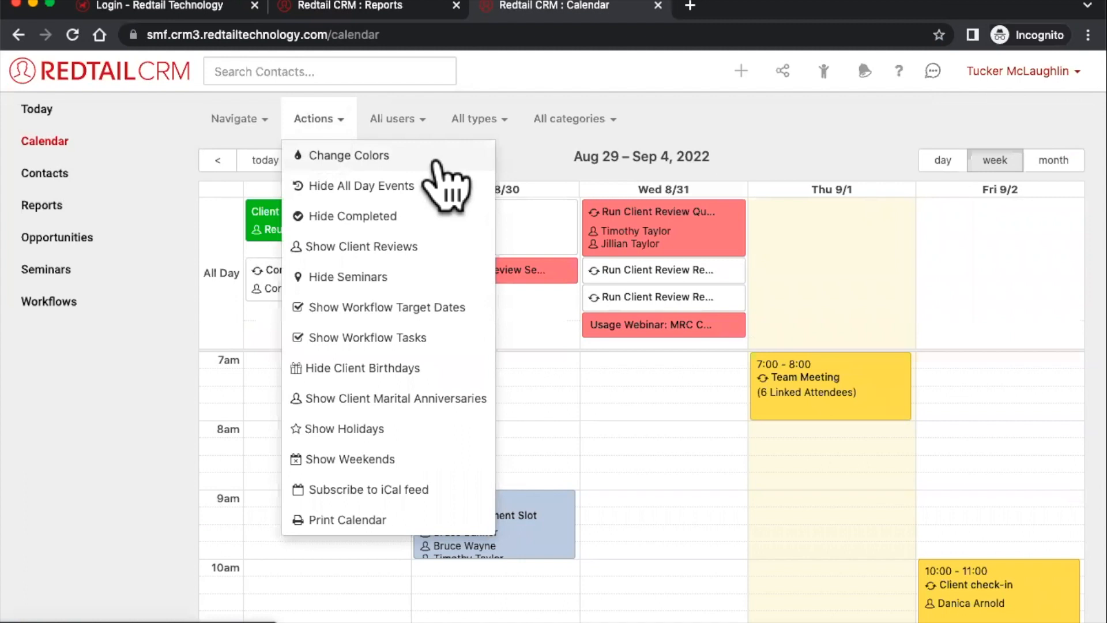
- Review the calendar colour settings, such as Appointment #ffdc5e, close them, and bring up the quick-add choices
left_click(392, 159)
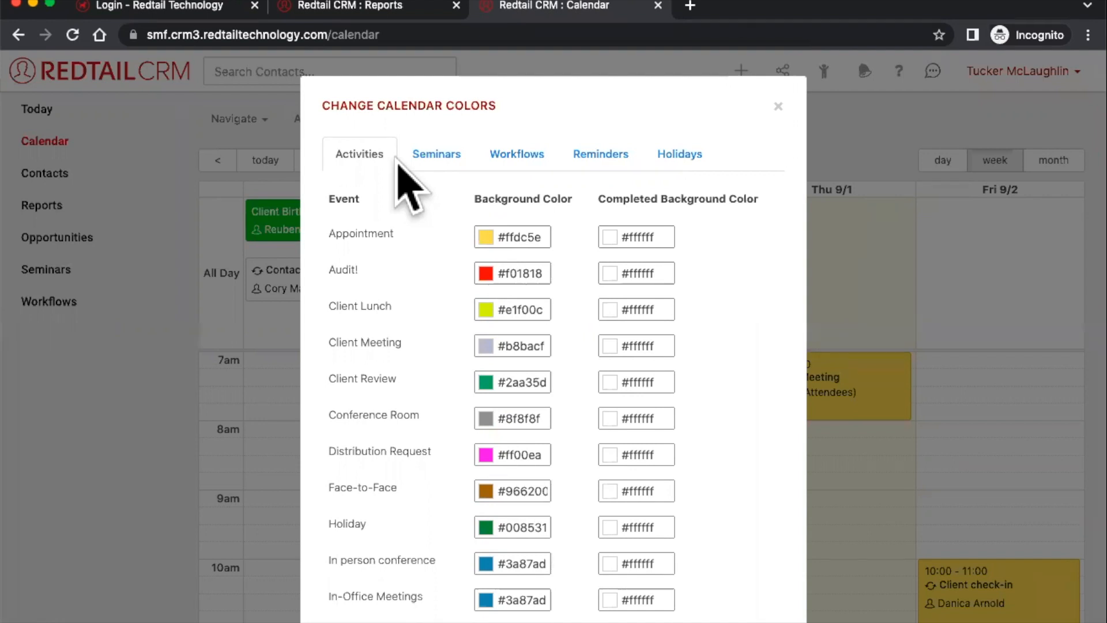
left_click(778, 106)
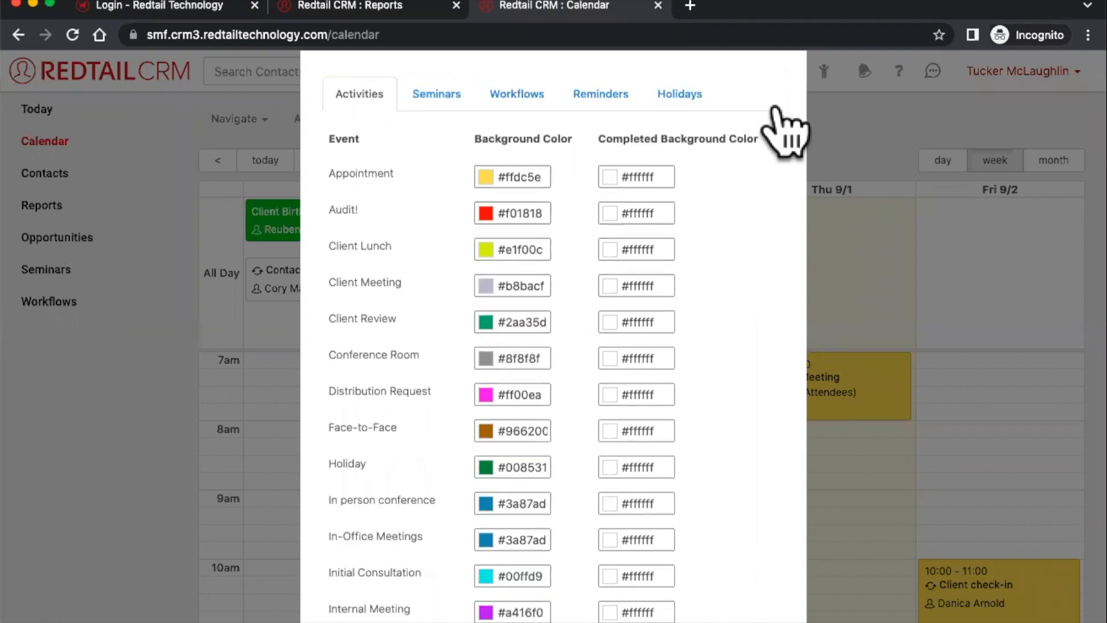
left_click(741, 72)
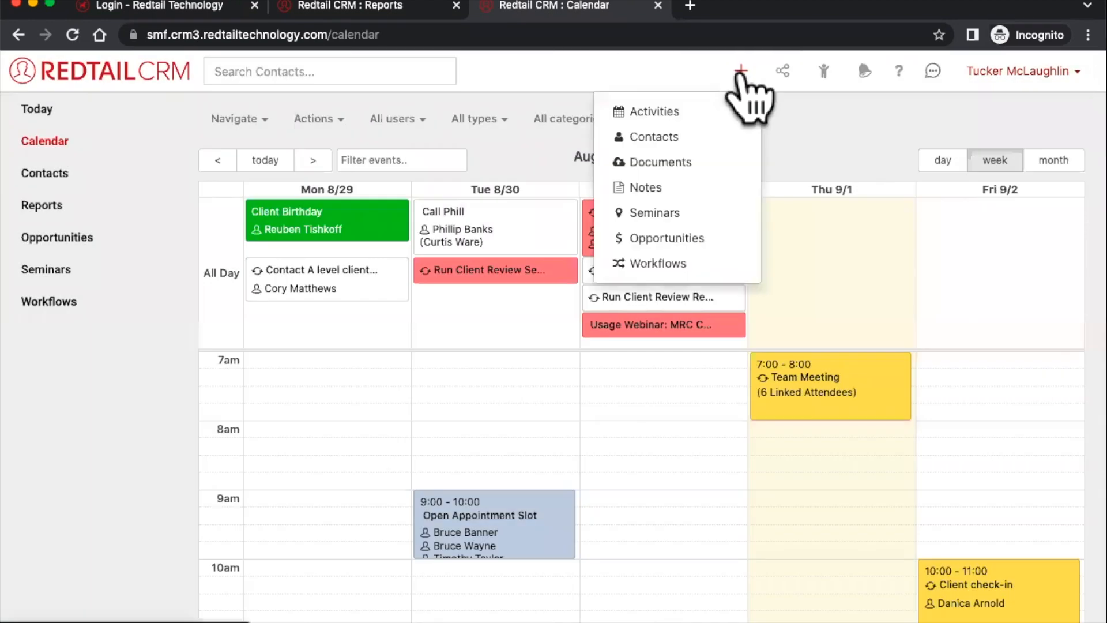
- Start a new activity, review the type list leaving Appointment, then discard the draft uncreated
left_click(696, 110)
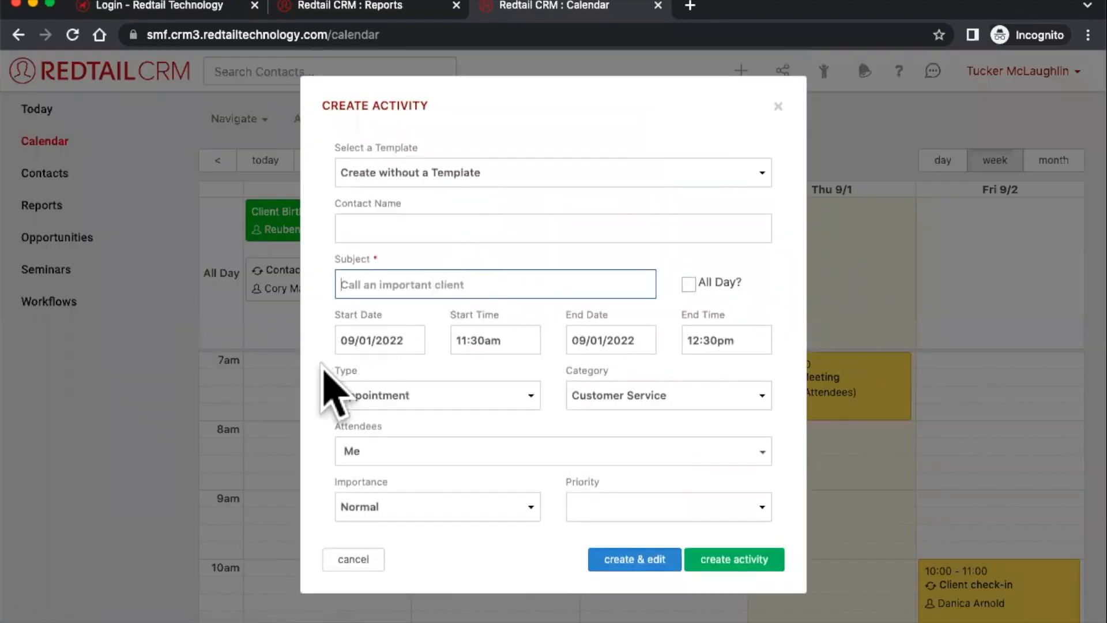
left_click(341, 372)
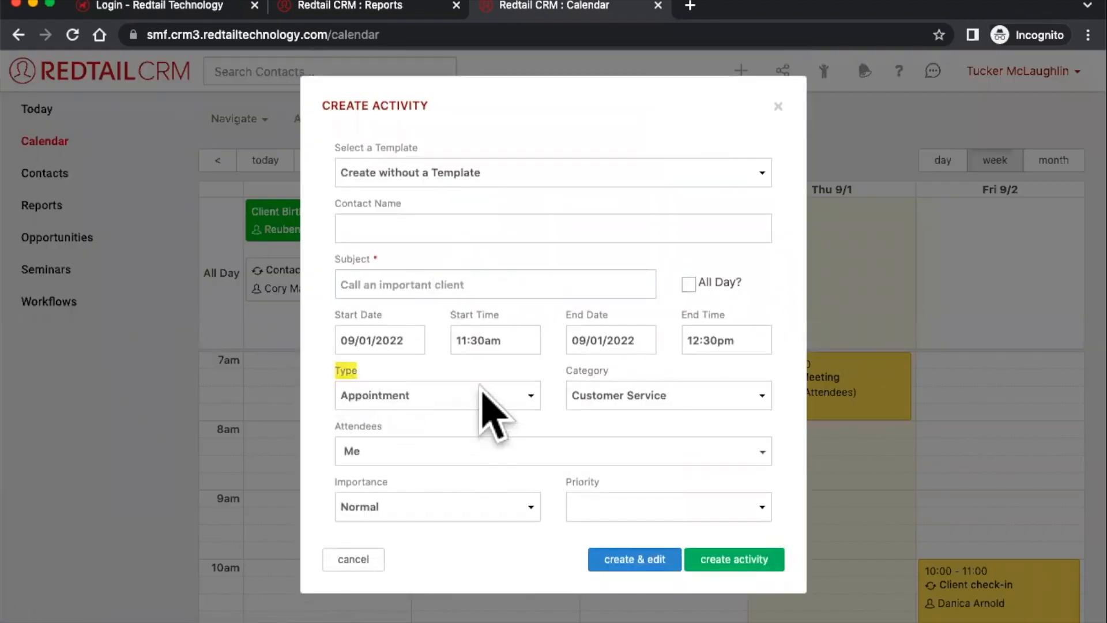
left_click(490, 397)
scroll(490, 513, "down", 5)
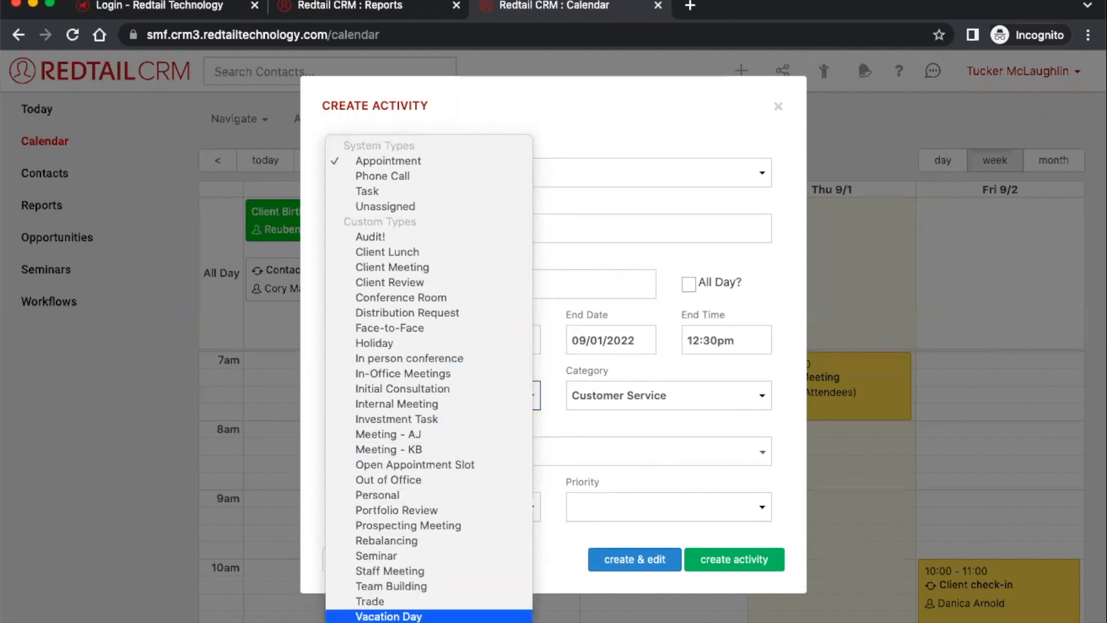
left_click(786, 168)
scroll(787, 126, "down", 3)
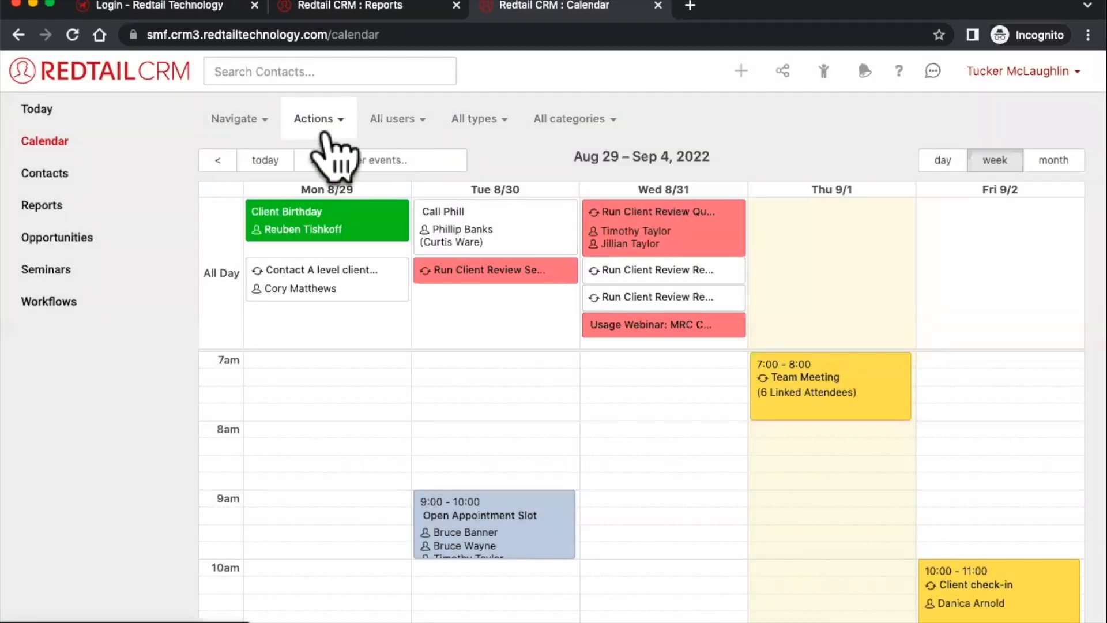
left_click(321, 121)
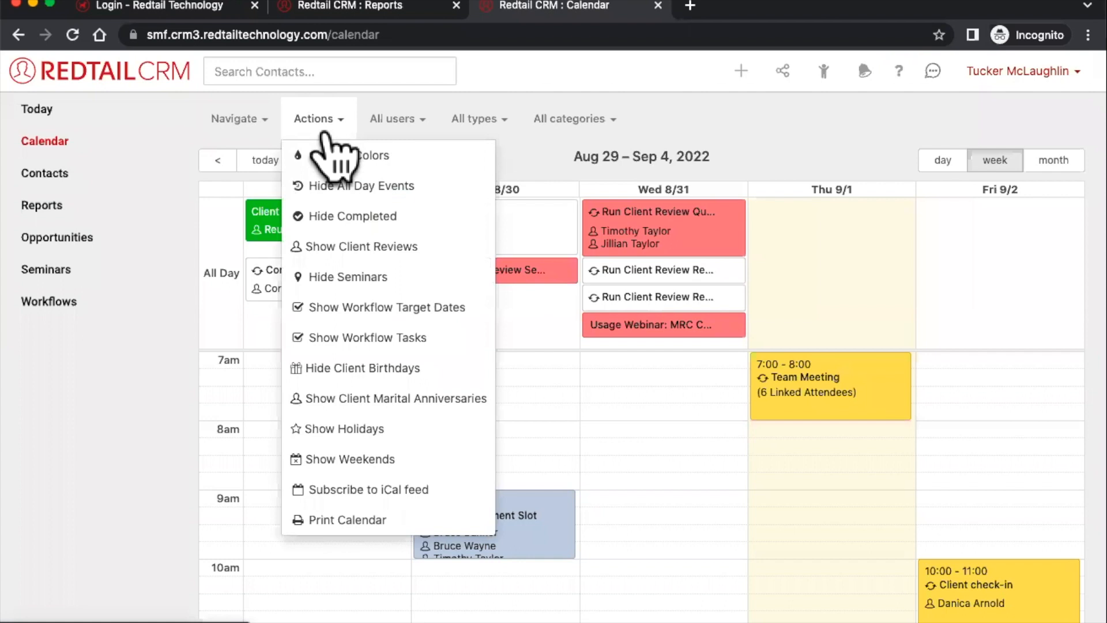
left_click(340, 156)
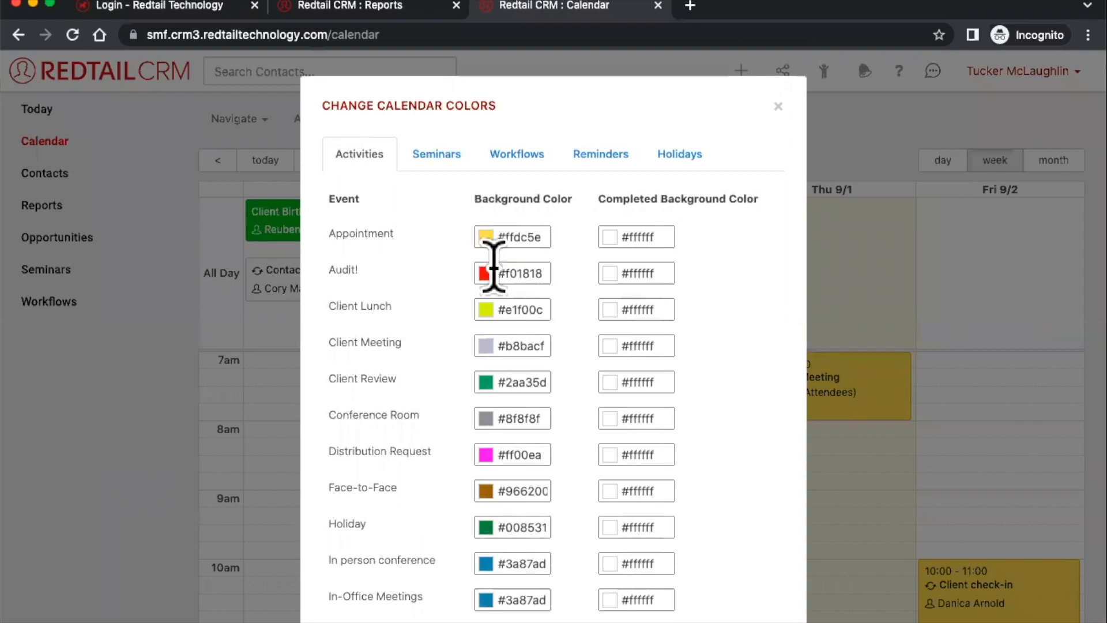
scroll(494, 248, "down", 2)
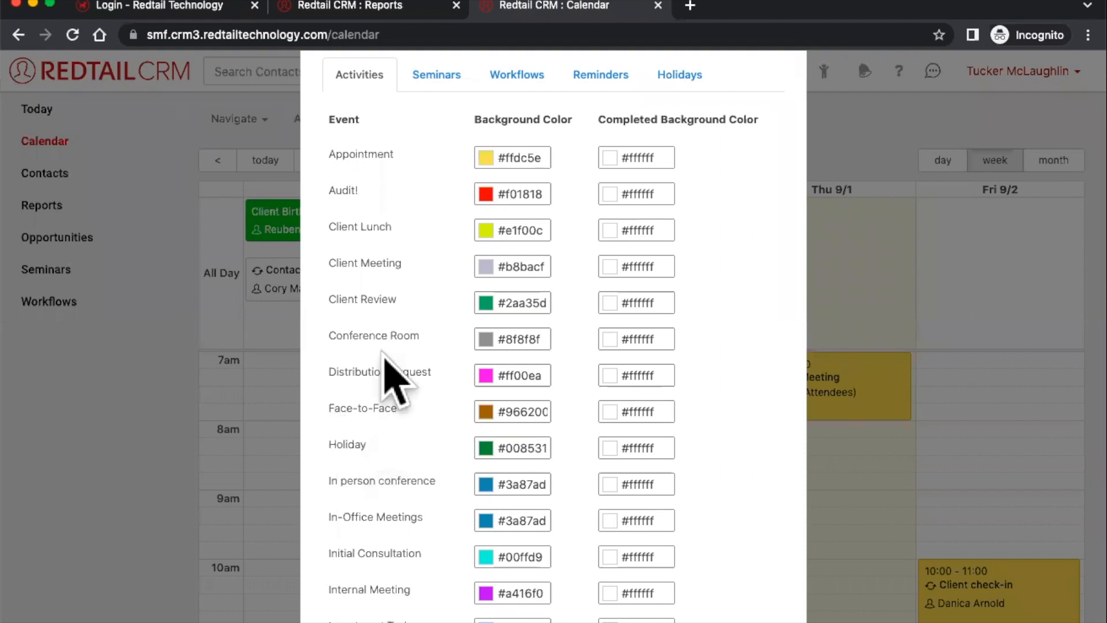
scroll(347, 377, "up", 2)
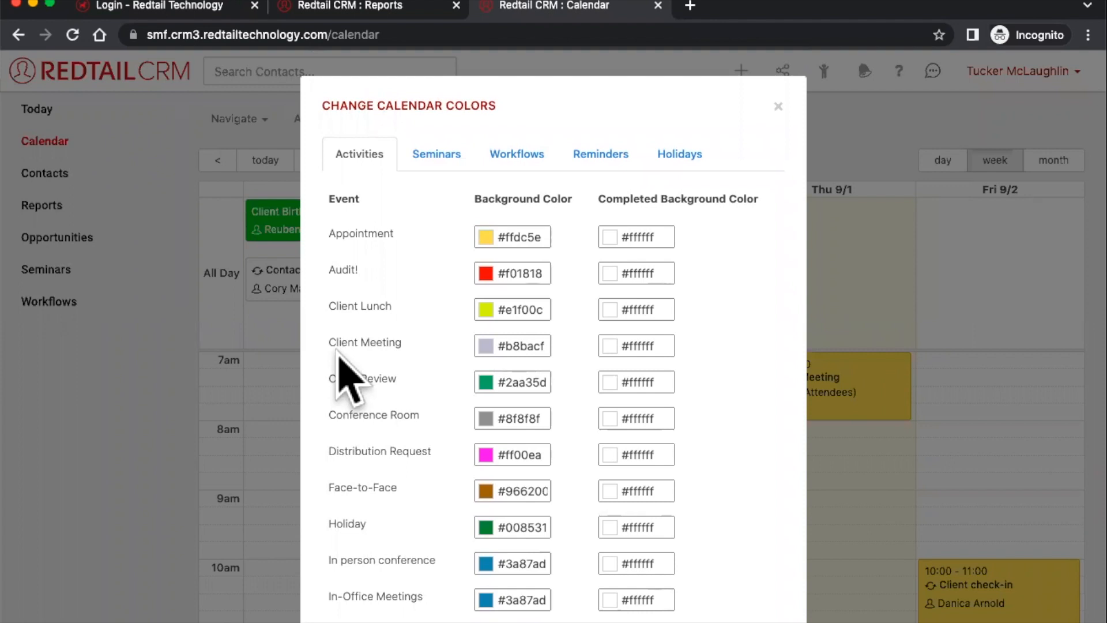
scroll(348, 378, "down", 6)
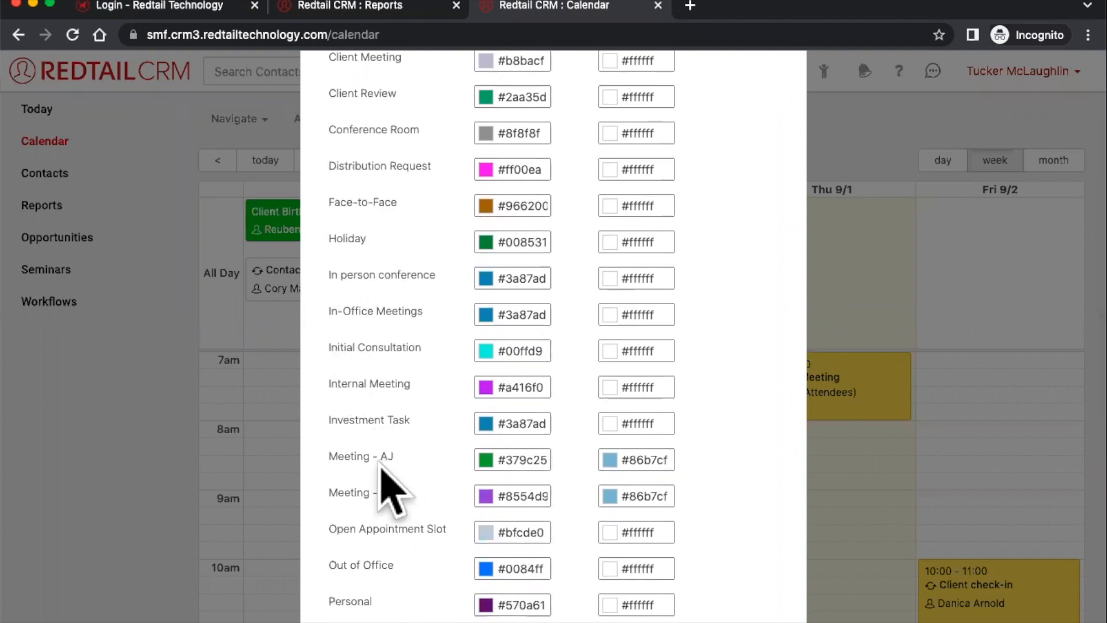
left_click_drag(326, 453, 382, 470)
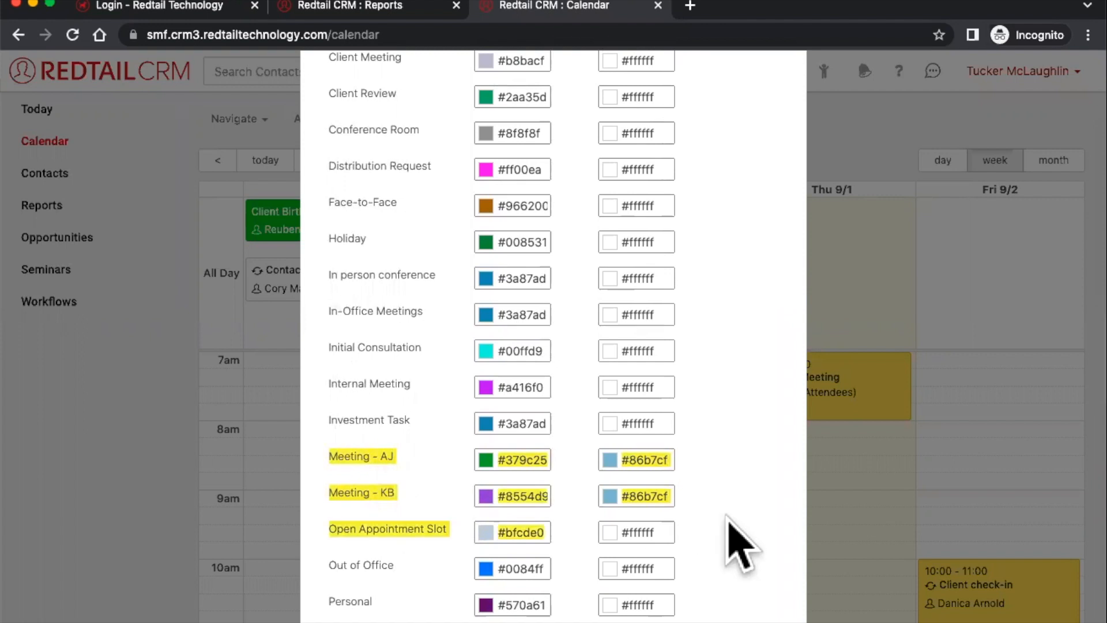
left_click(674, 498)
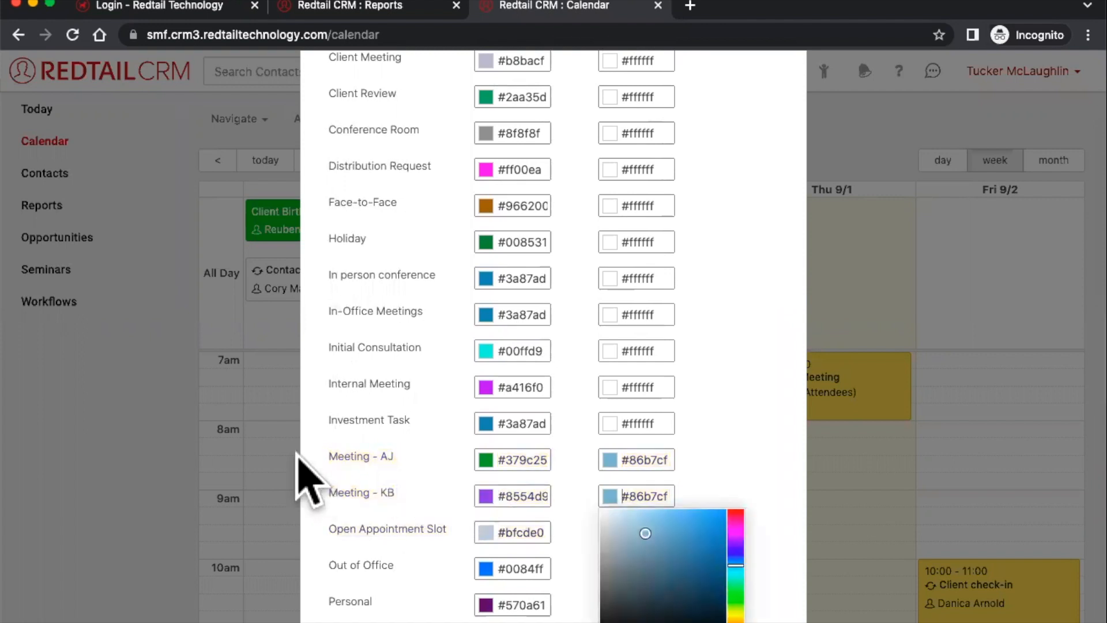
left_click(309, 452)
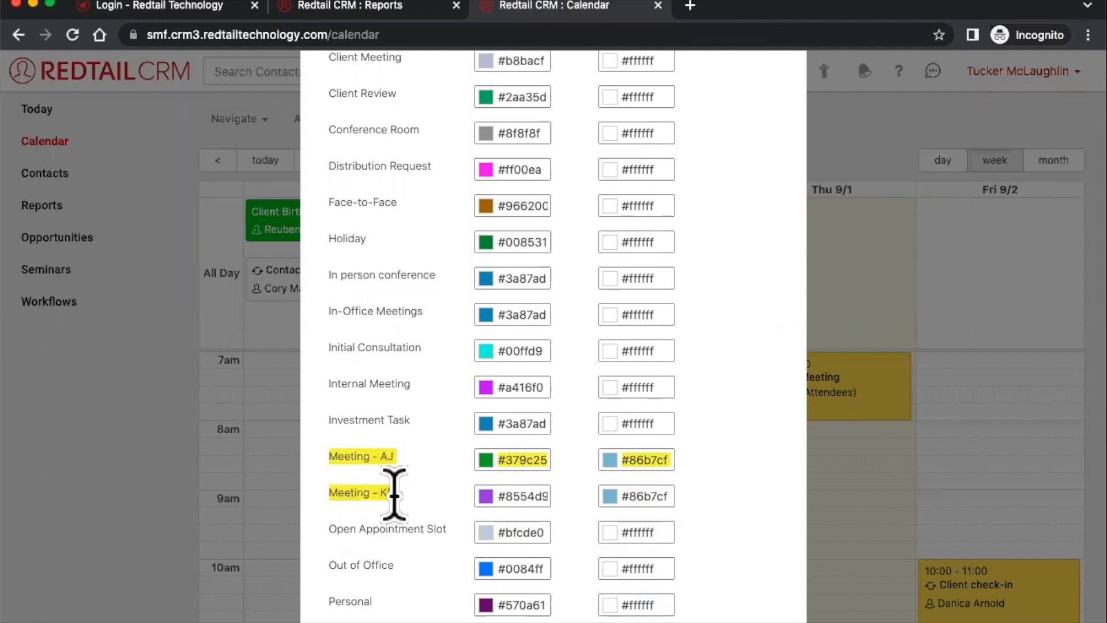
scroll(395, 493, "down", 3)
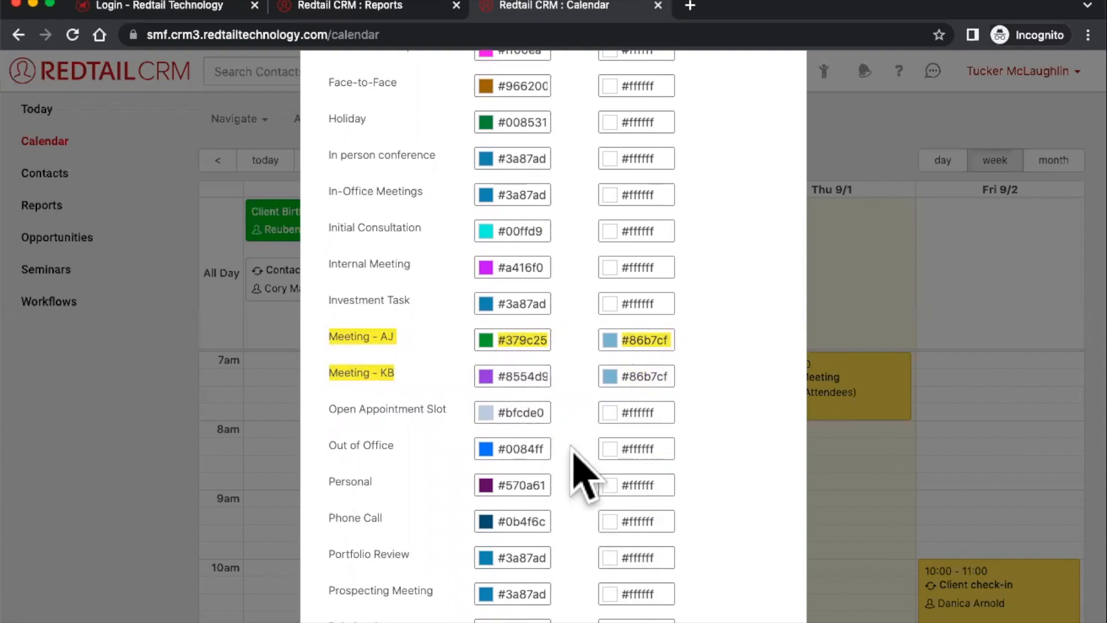
scroll(583, 474, "down", 6)
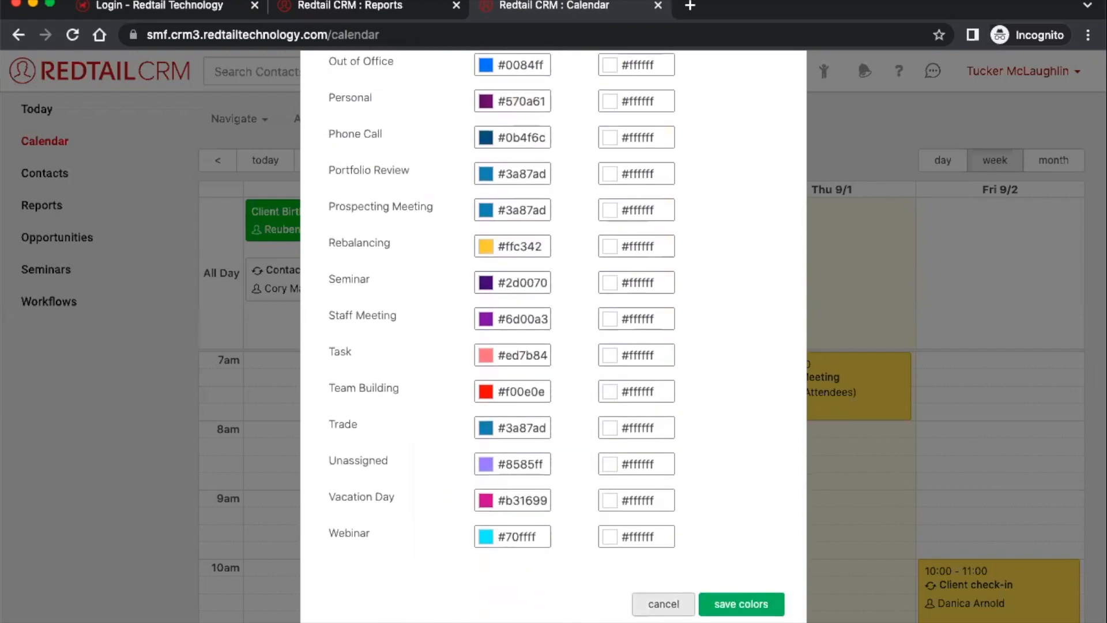
left_click(663, 604)
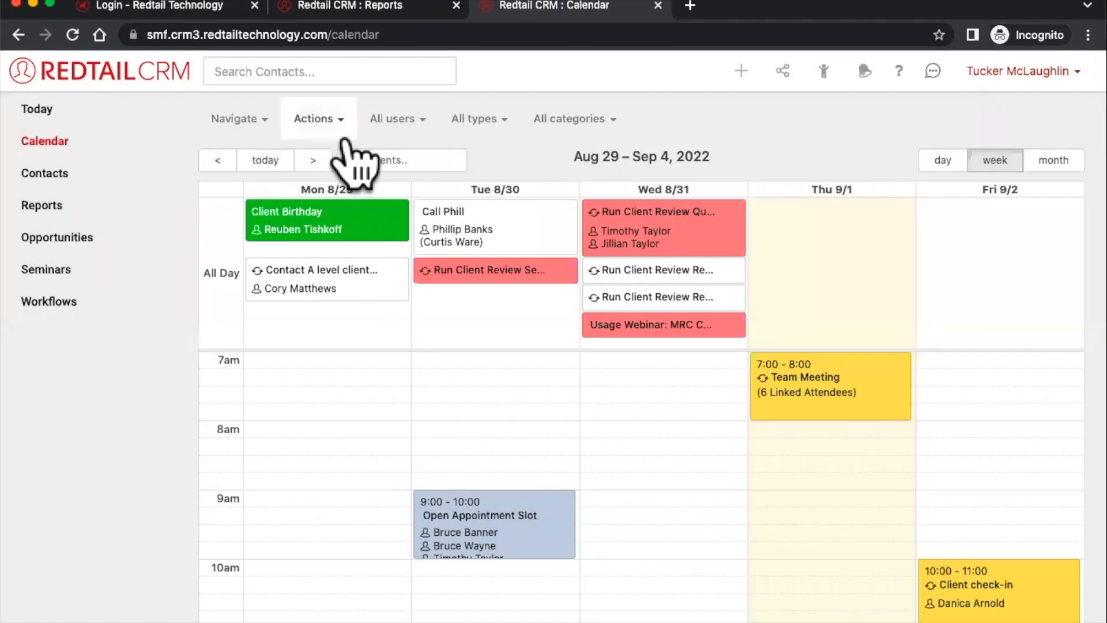
- Print the week to calendar_2022-08-29_2022-09-04.pdf, open it, then return to the Reports tab
left_click(344, 138)
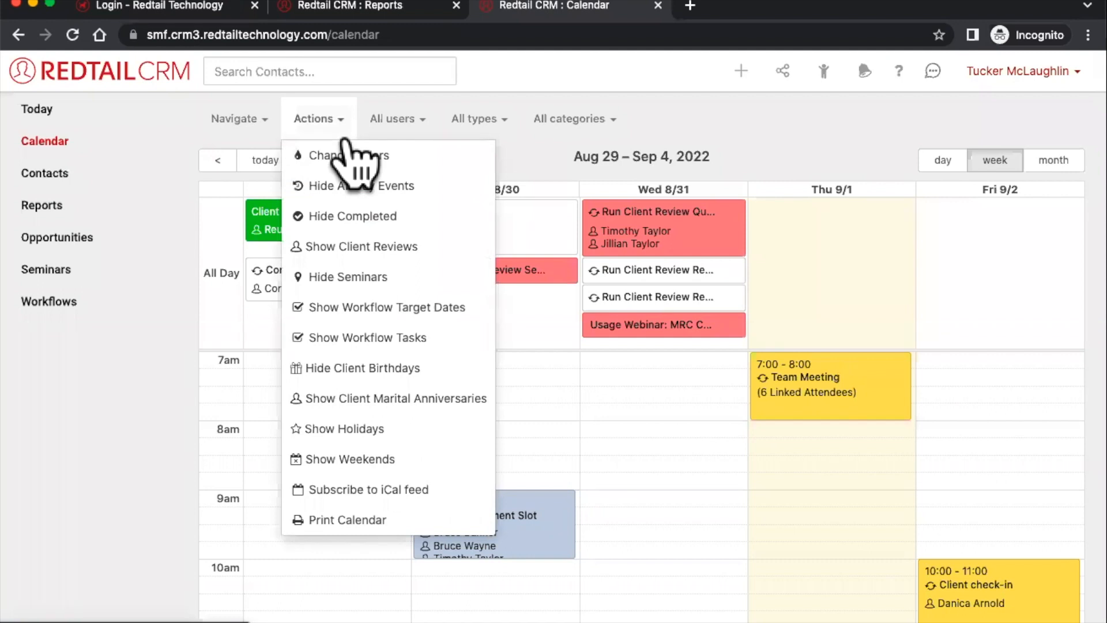
left_click(351, 519)
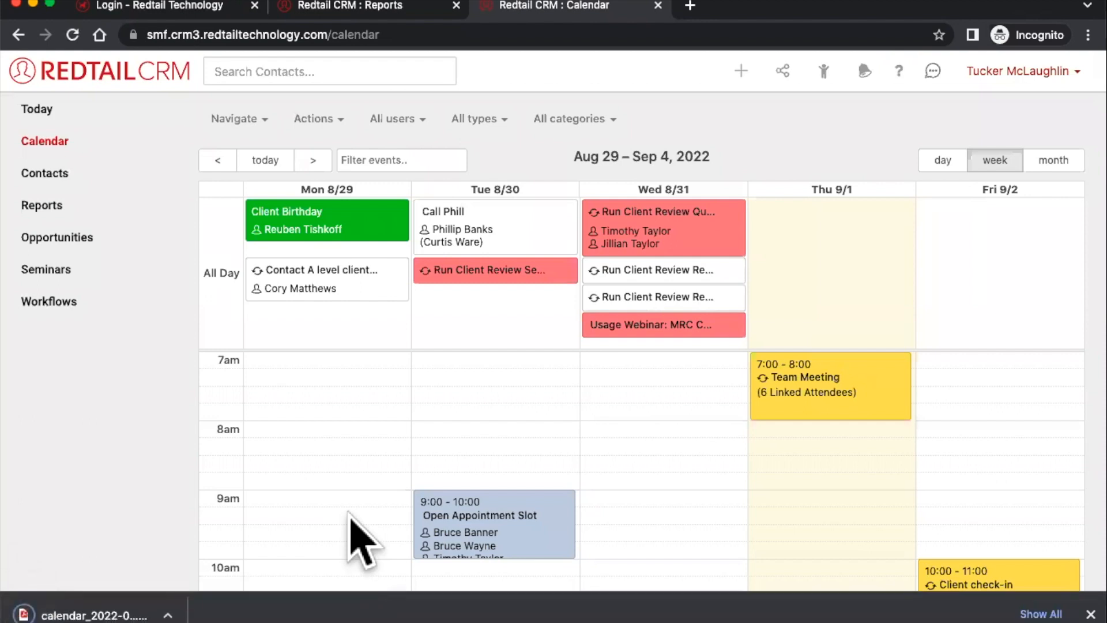
left_click(127, 615)
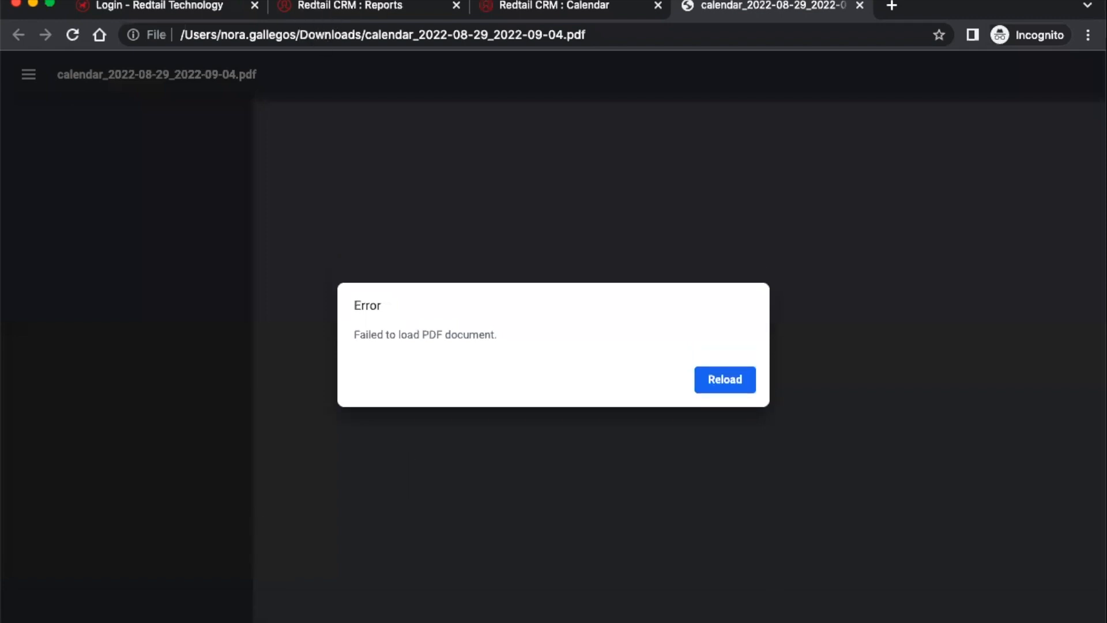
left_click(318, 9)
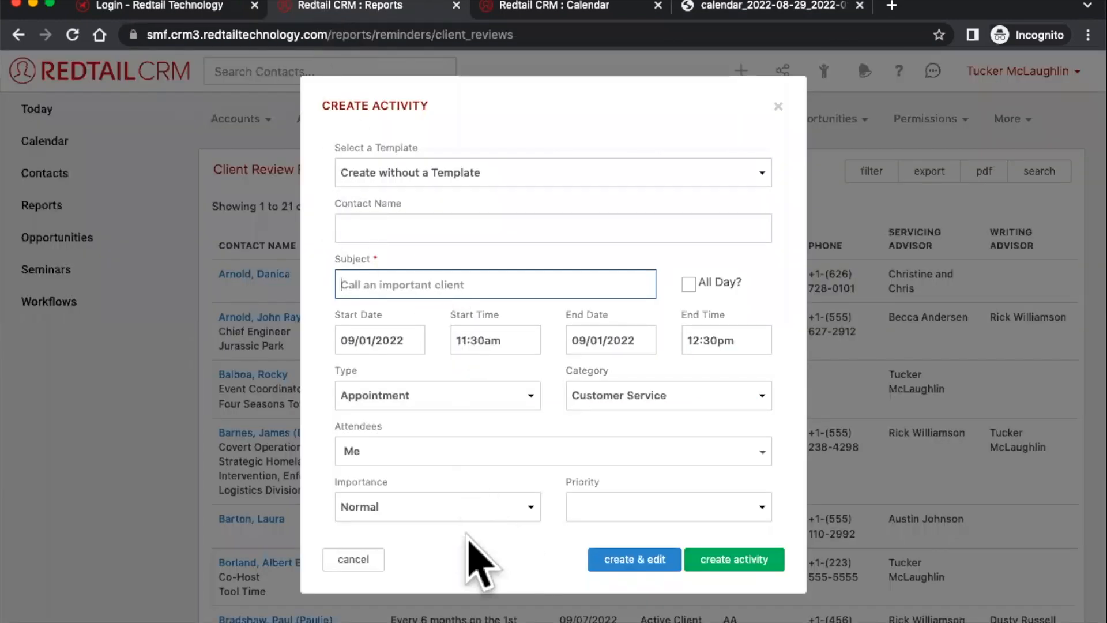
left_click(353, 559)
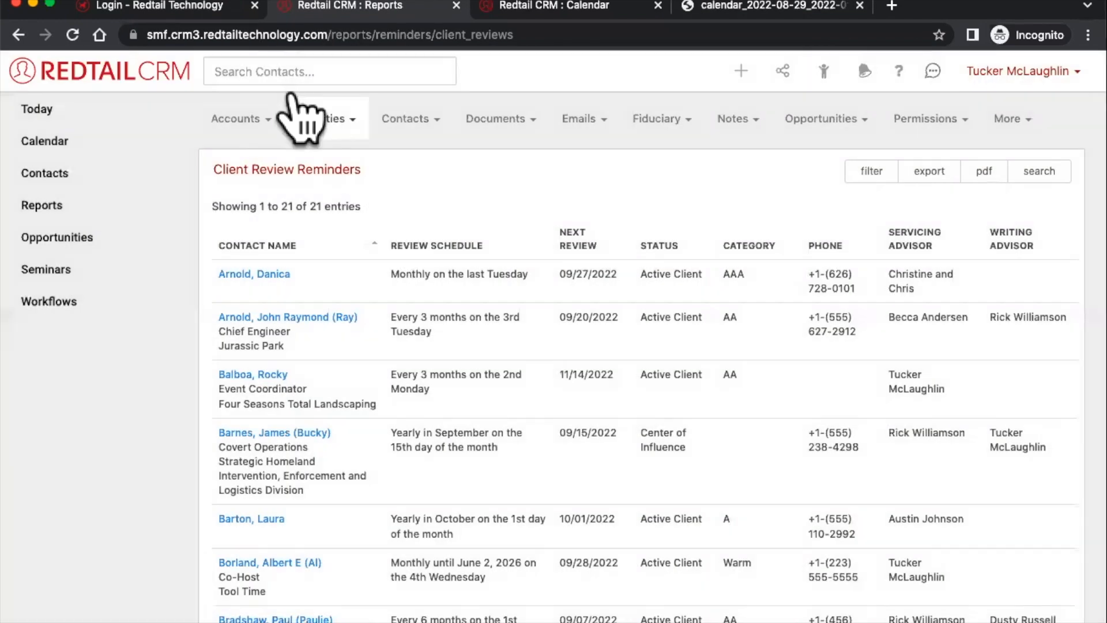
- Go back to the Aug 29 – Sep 4, 2022 week calendar and show its actions list
left_click(519, 11)
left_click(323, 121)
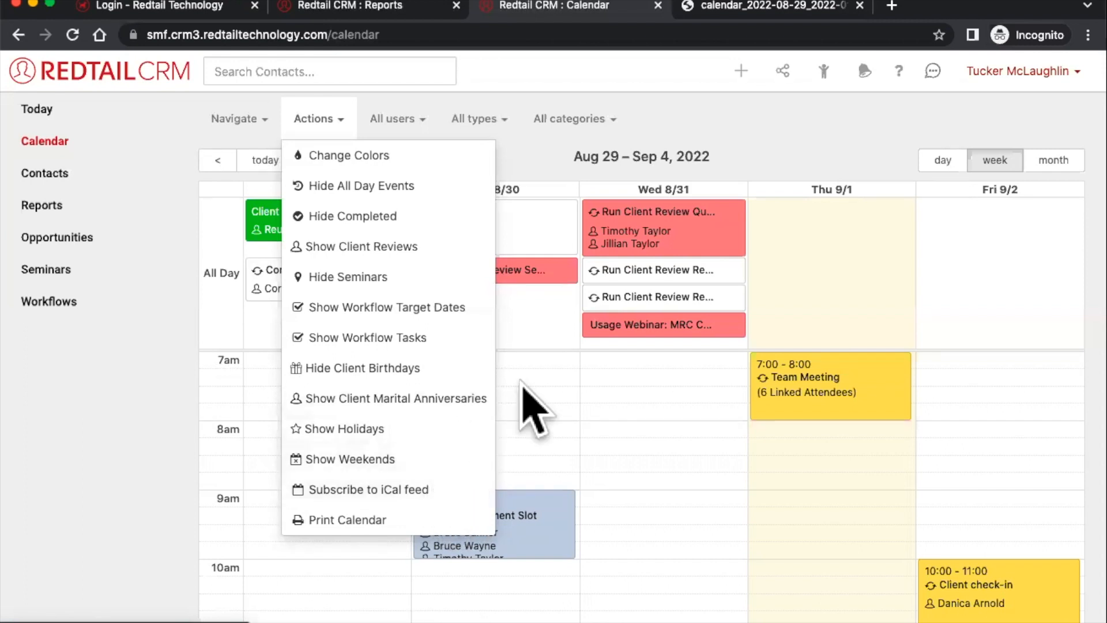
mouse_move(650, 240)
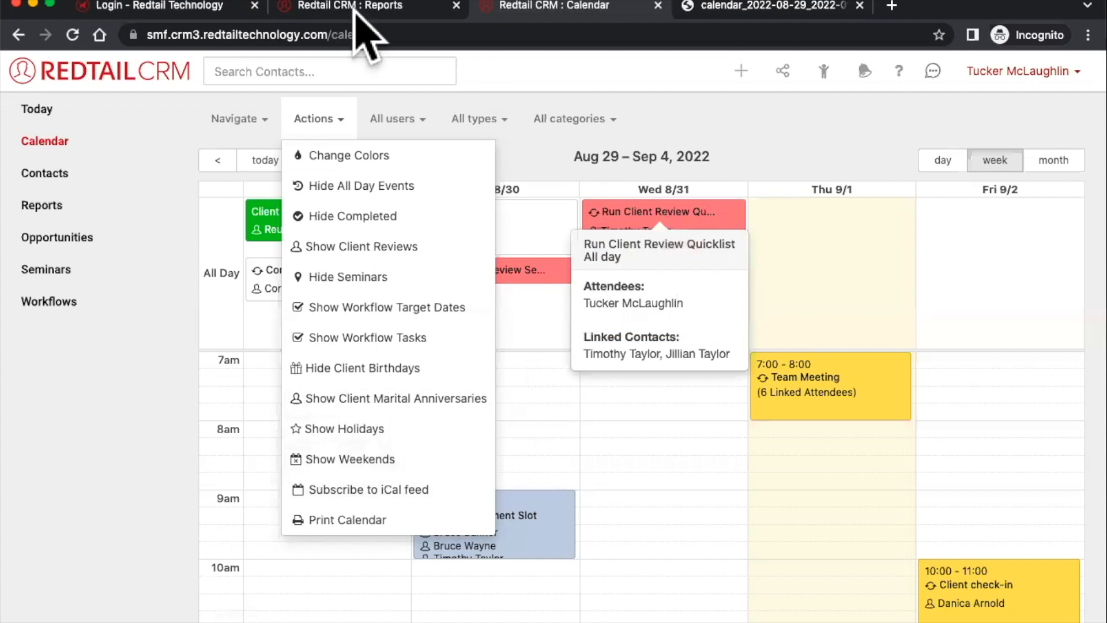
left_click(346, 104)
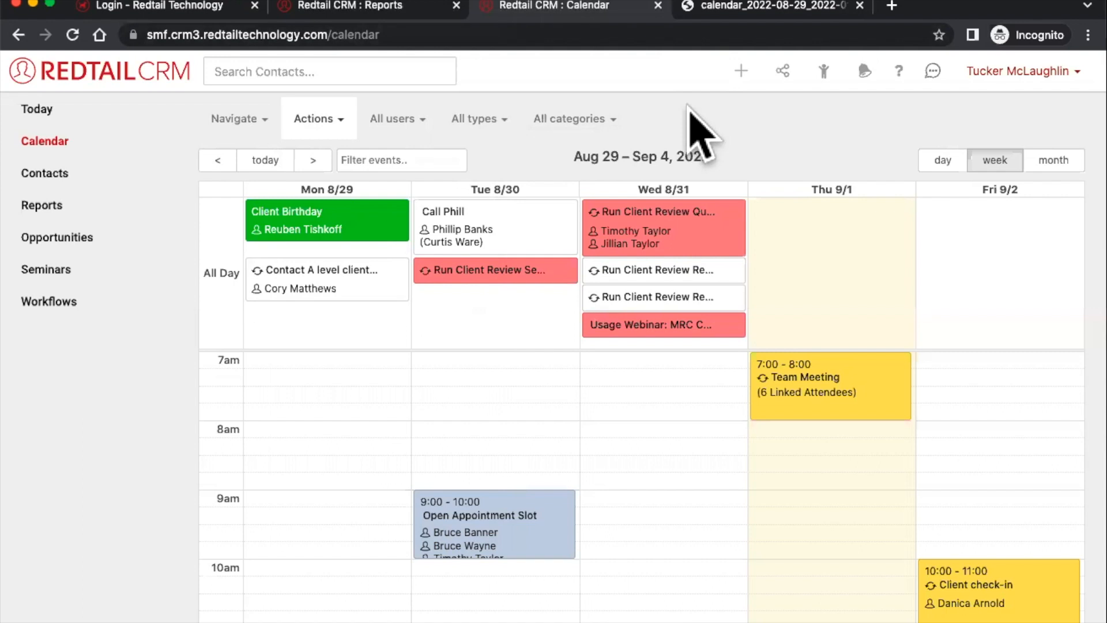
- Filter the week calendar to show only Task-type events
left_click(482, 119)
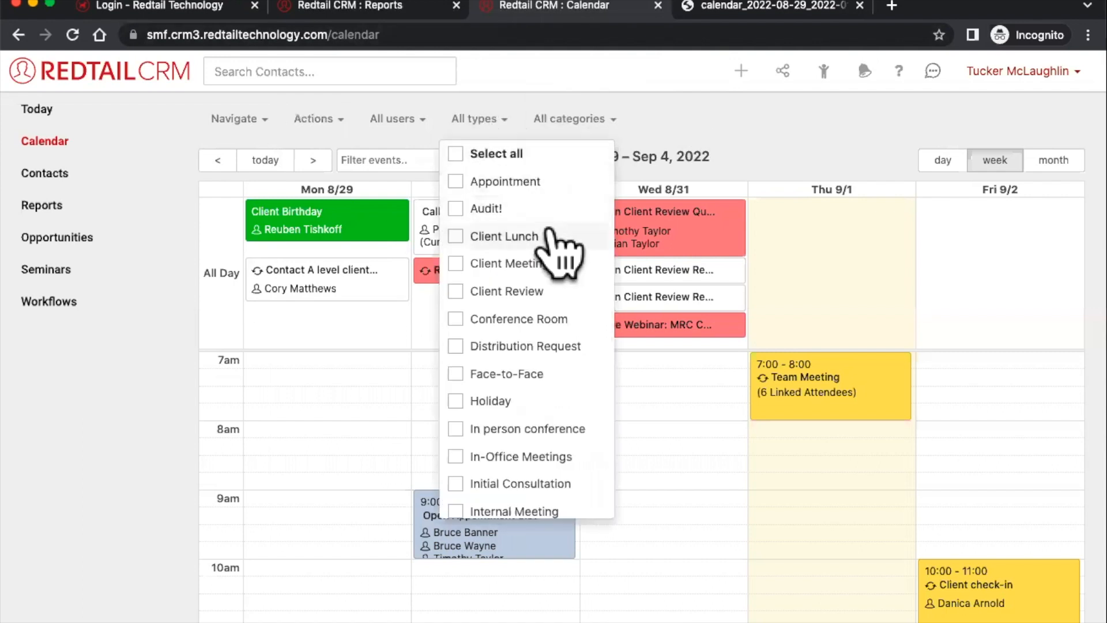
scroll(548, 233, "down", 9)
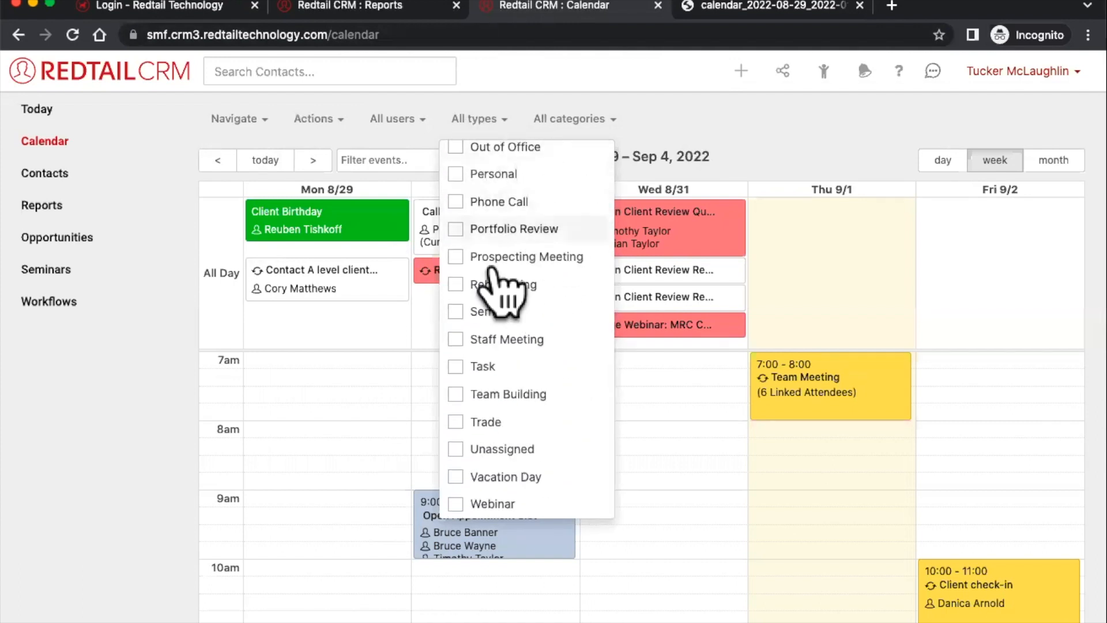
left_click(476, 367)
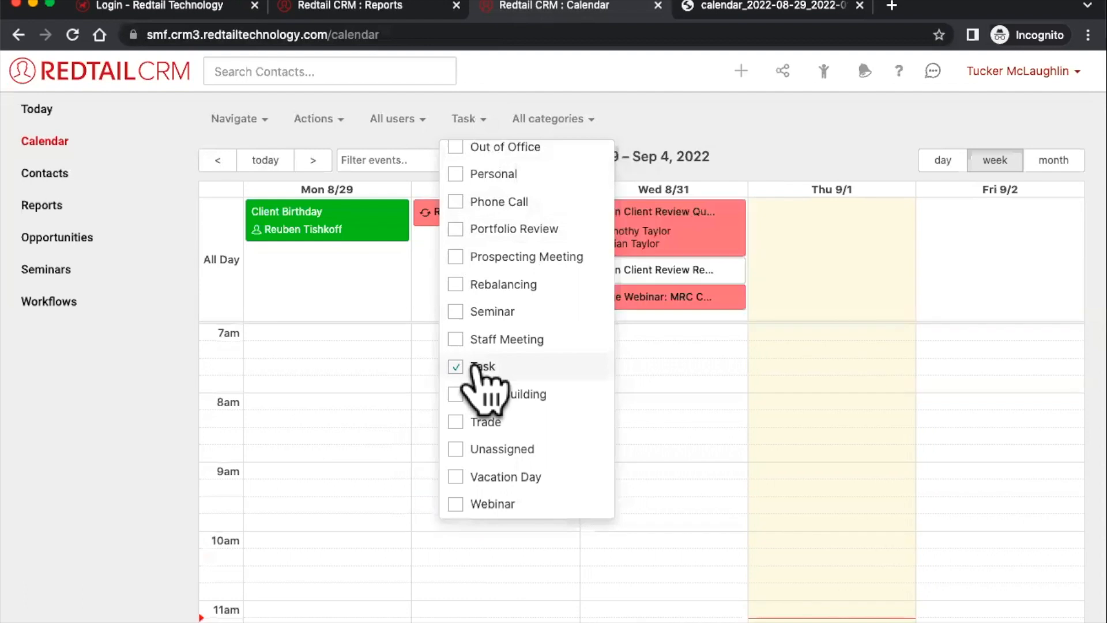
left_click(734, 169)
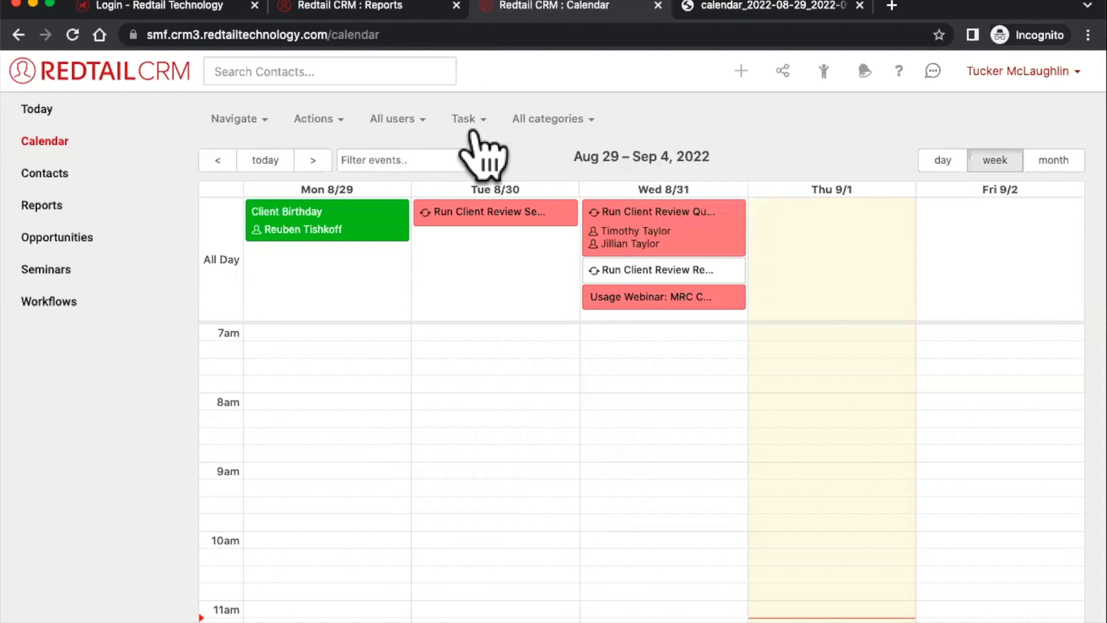
- Limit the calendar to my own events and reset the type filter to all types
left_click(417, 118)
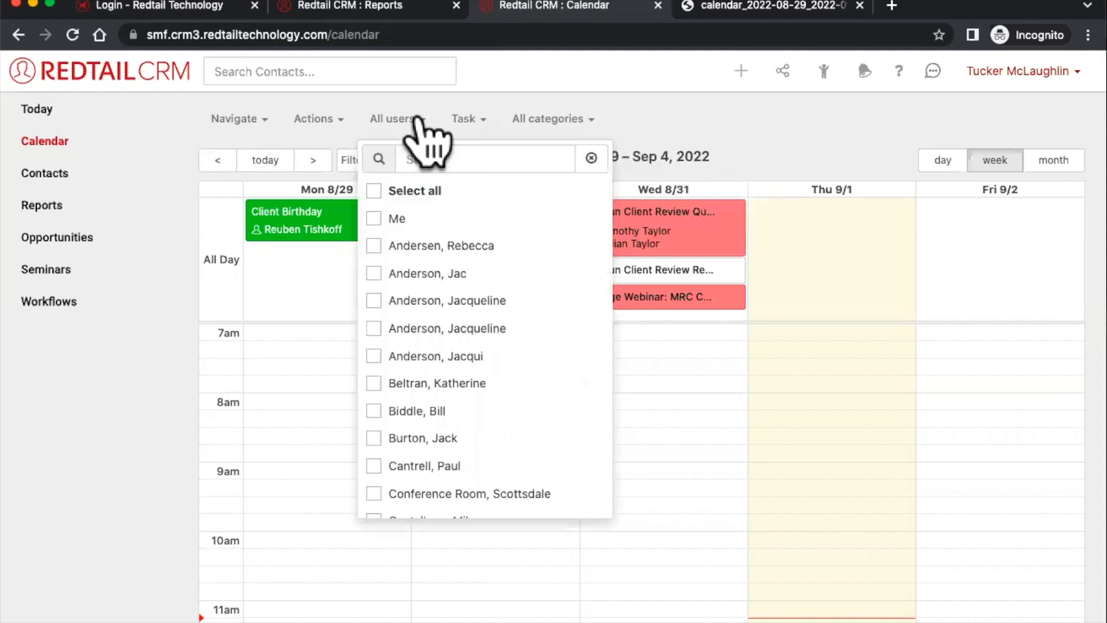
left_click(382, 220)
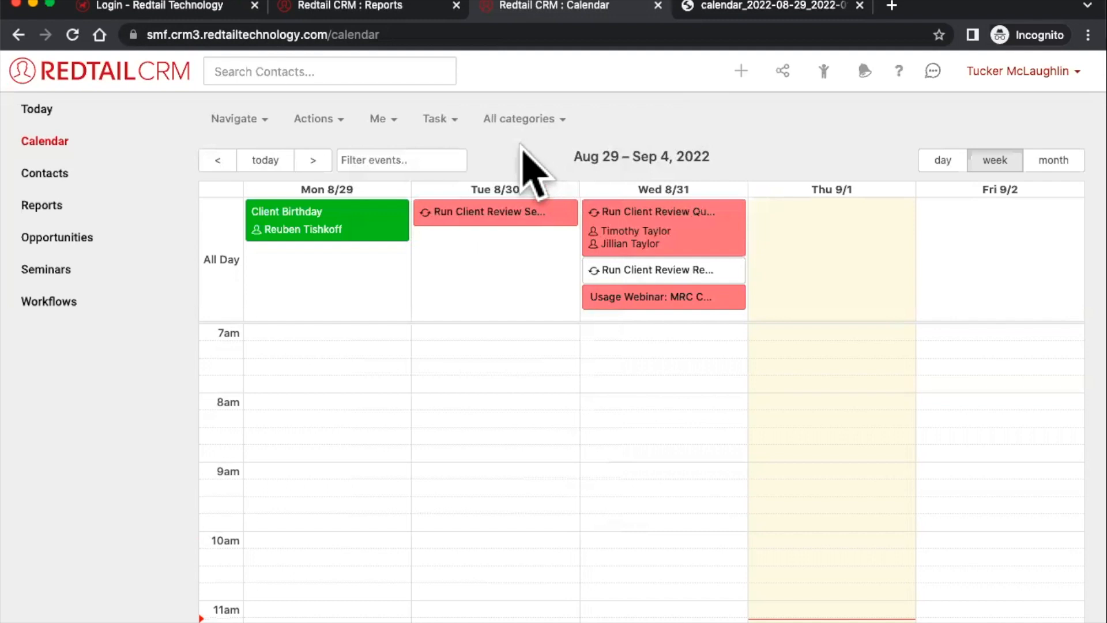
left_click(520, 118)
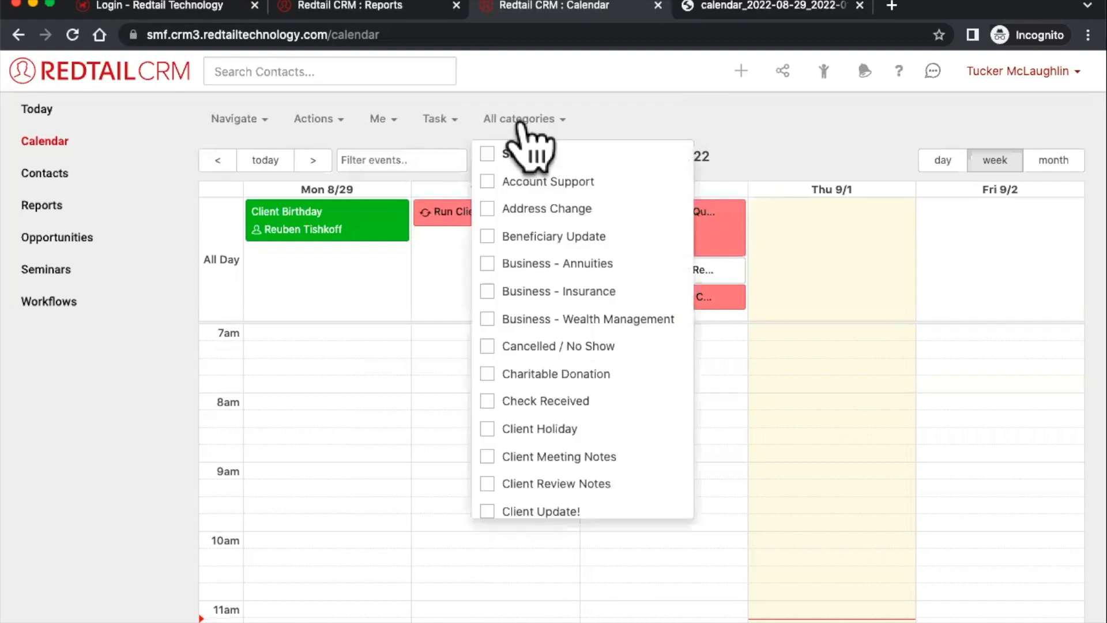
left_click(437, 118)
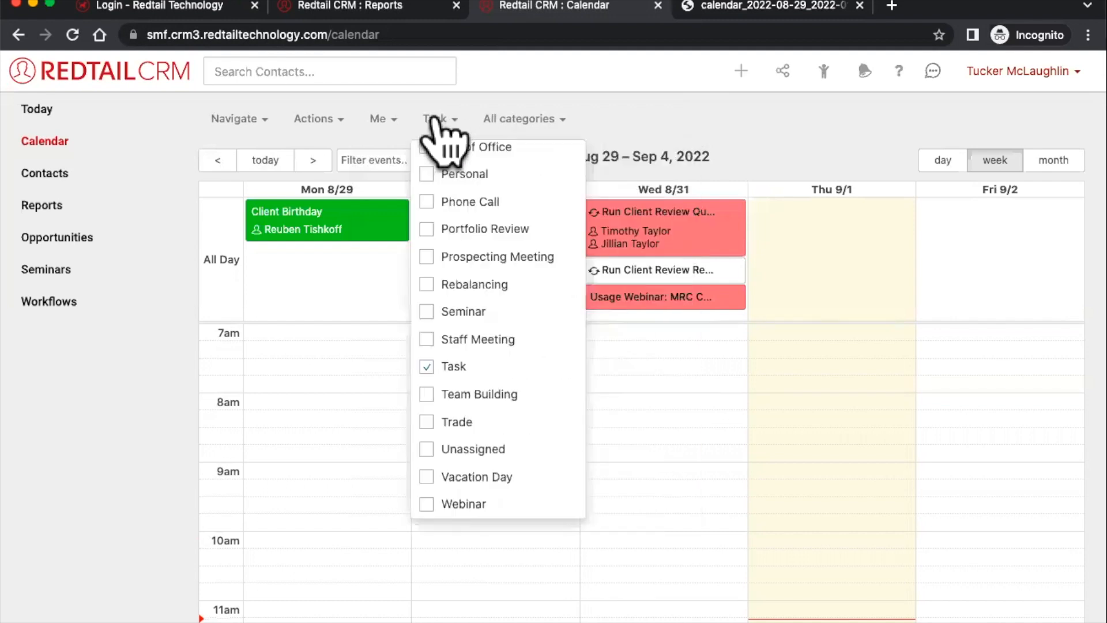
left_click(427, 367)
left_click(658, 152)
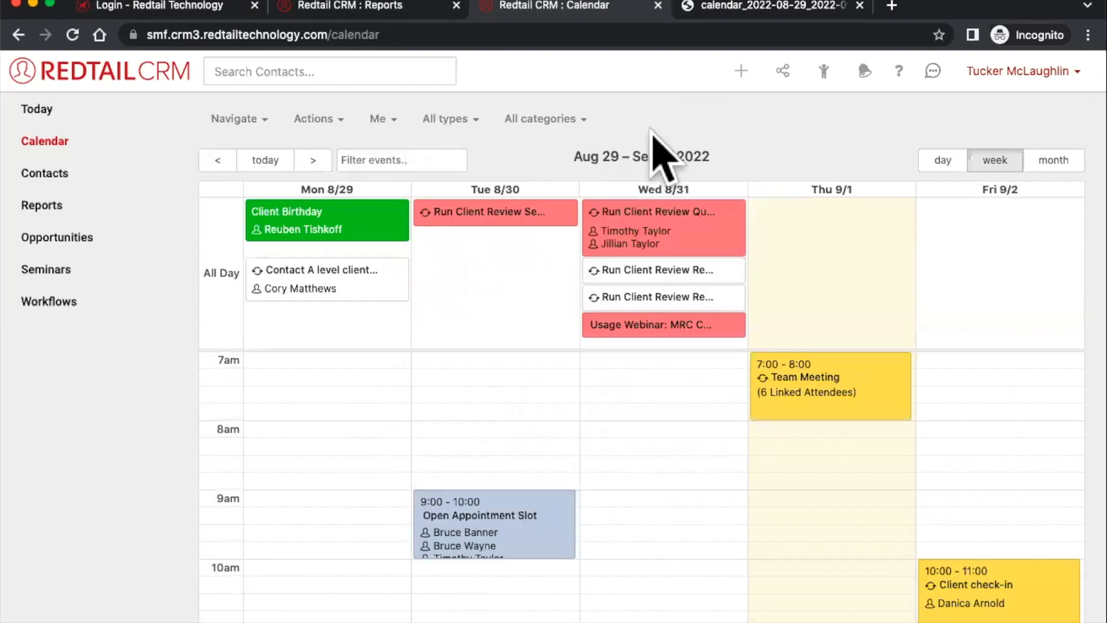
left_click(388, 121)
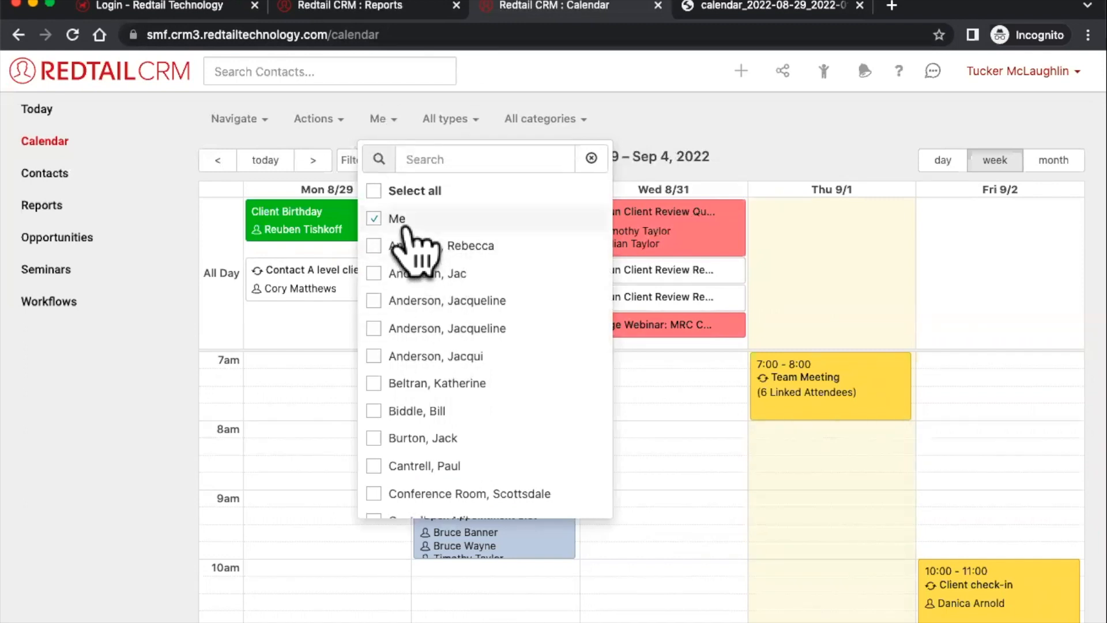
- Add a colleague's events to the view, then uncheck both users so the filter reads All users
scroll(522, 452, "down", 1)
left_click(438, 372)
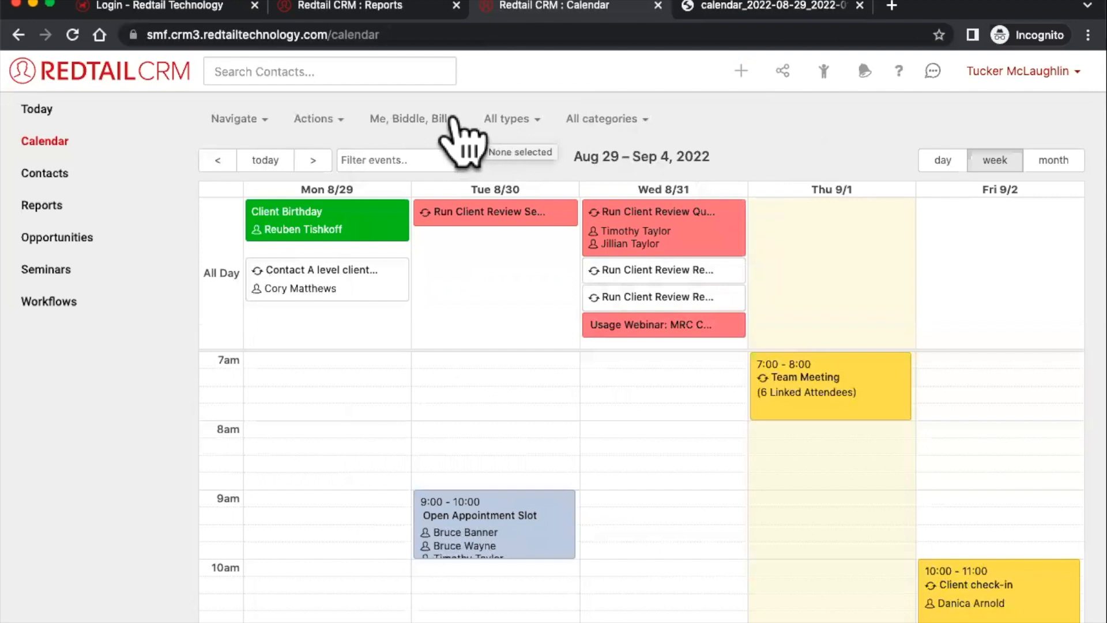
scroll(544, 247, "down", 3)
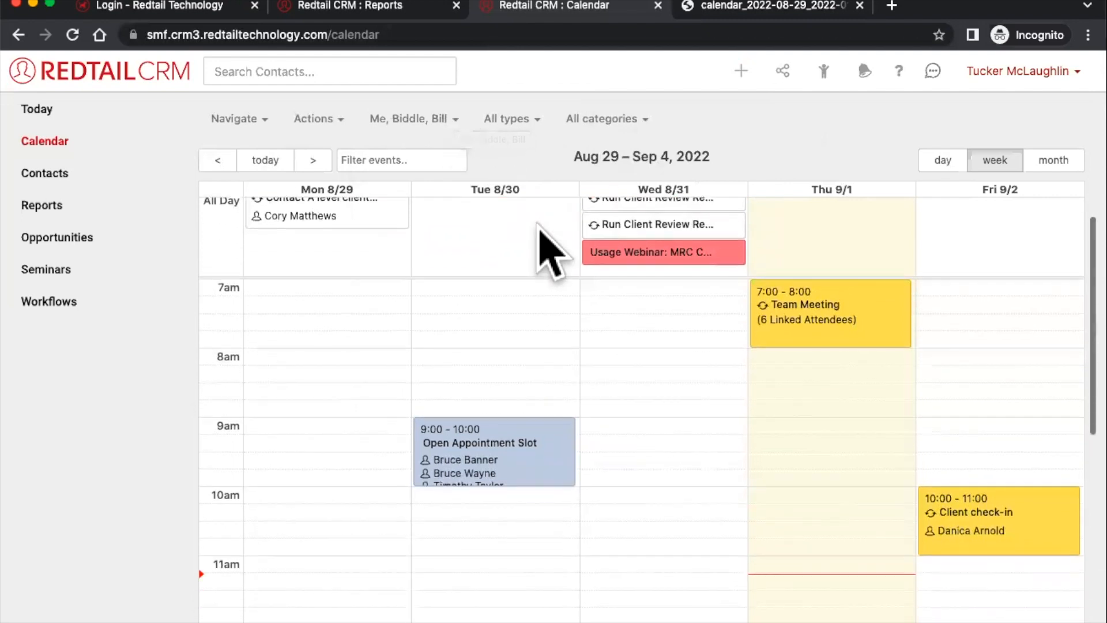
mouse_move(803, 320)
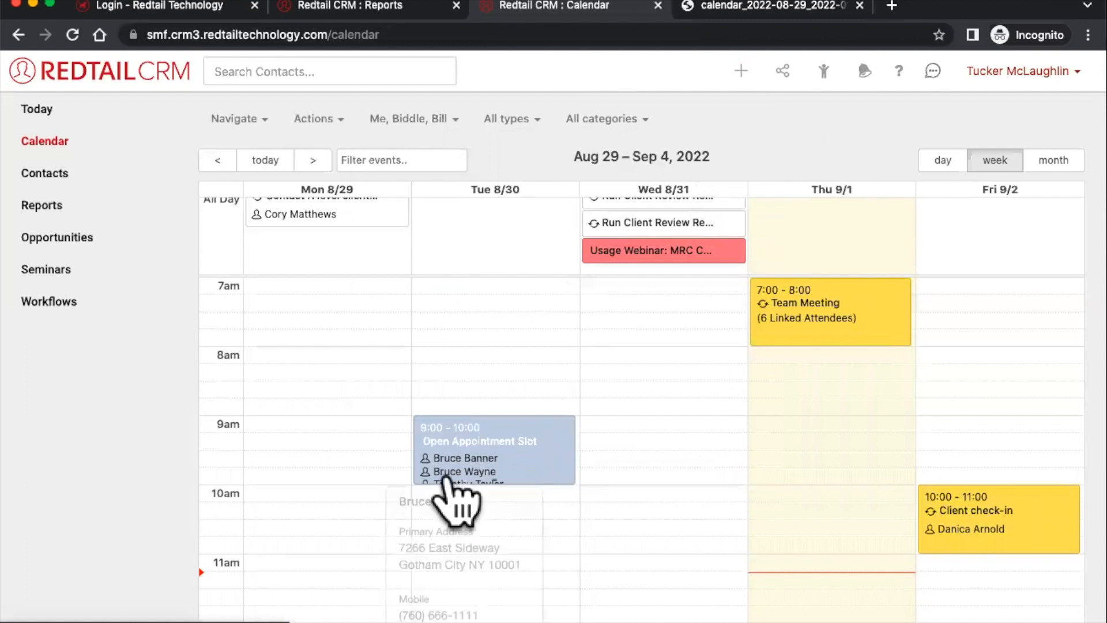
mouse_move(458, 483)
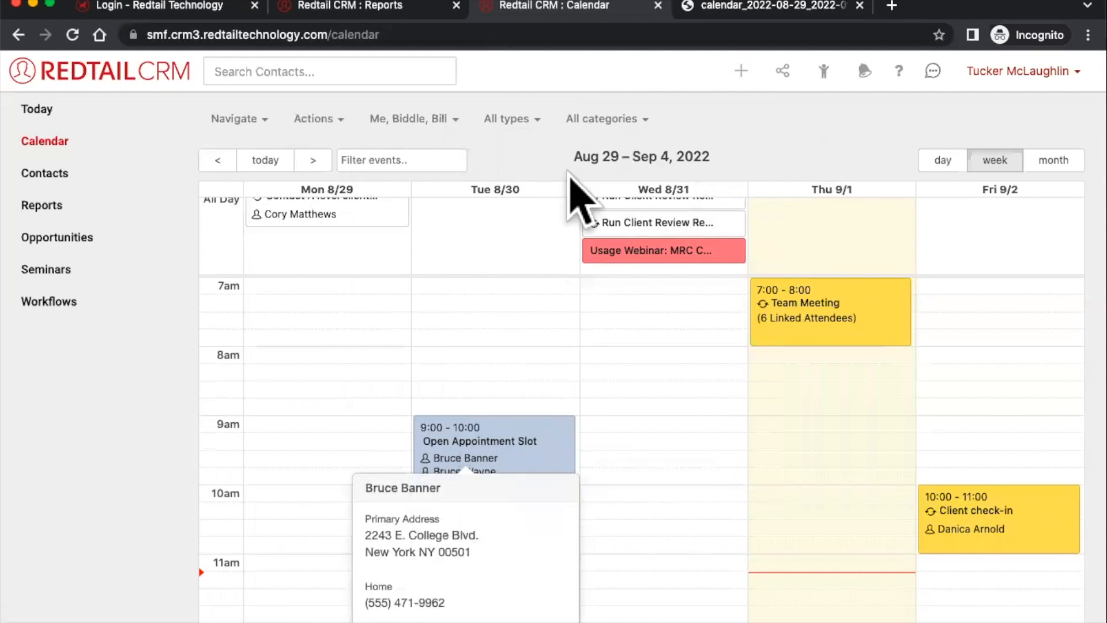
left_click(426, 120)
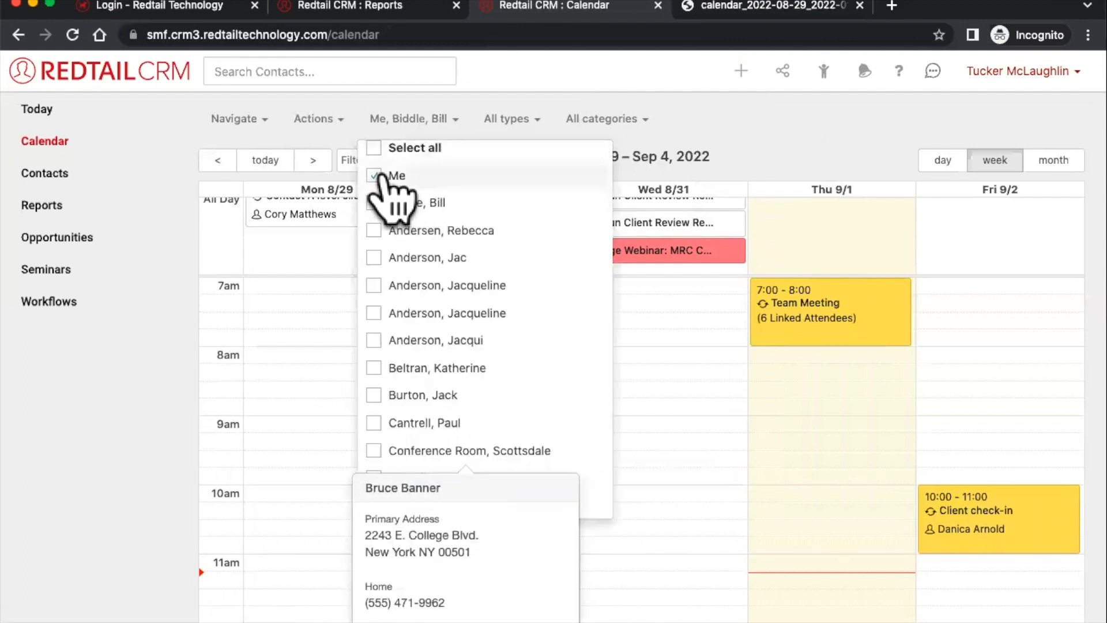
left_click(379, 177)
left_click(388, 201)
left_click(694, 111)
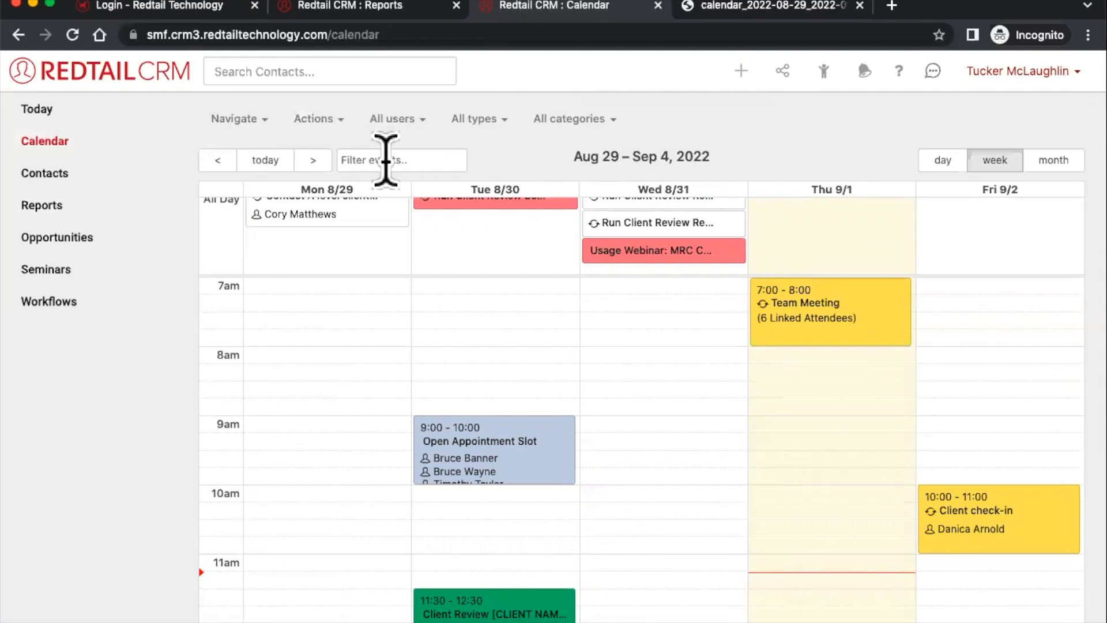
- Filter the calendar events by 'meeting', then clear the filter so every event shows
type("meetin")
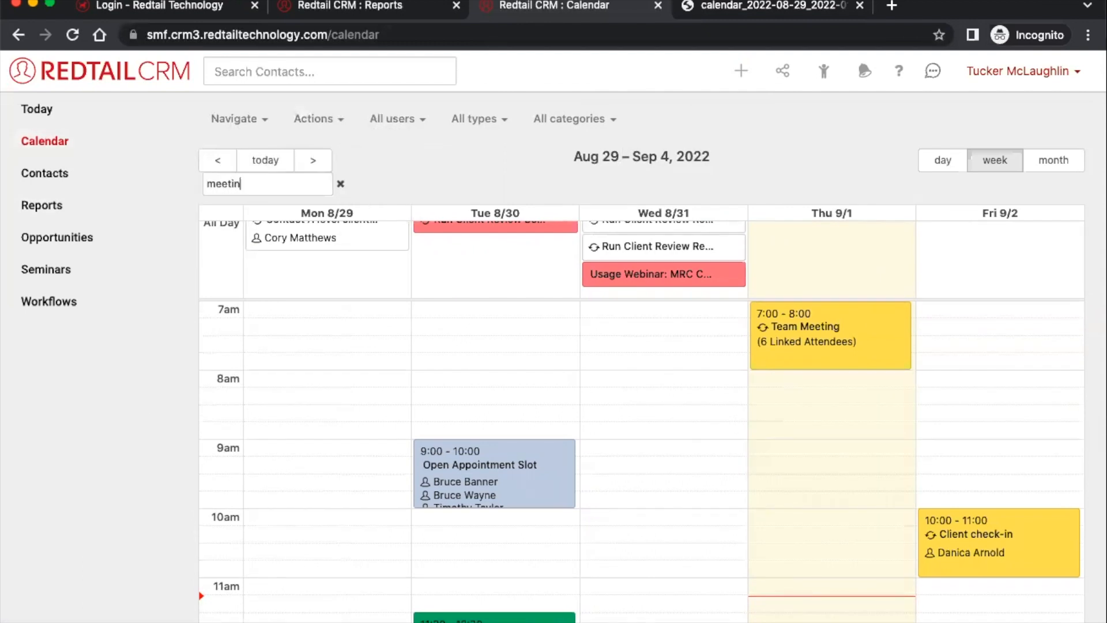
type("g")
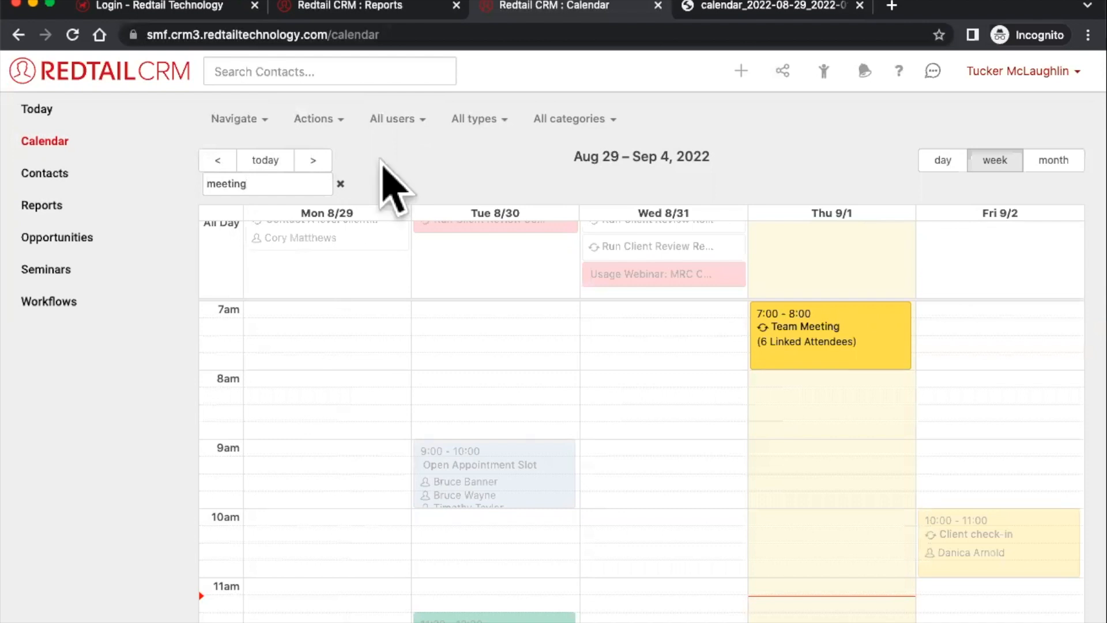
scroll(819, 421, "down", 3)
scroll(816, 421, "up", 3)
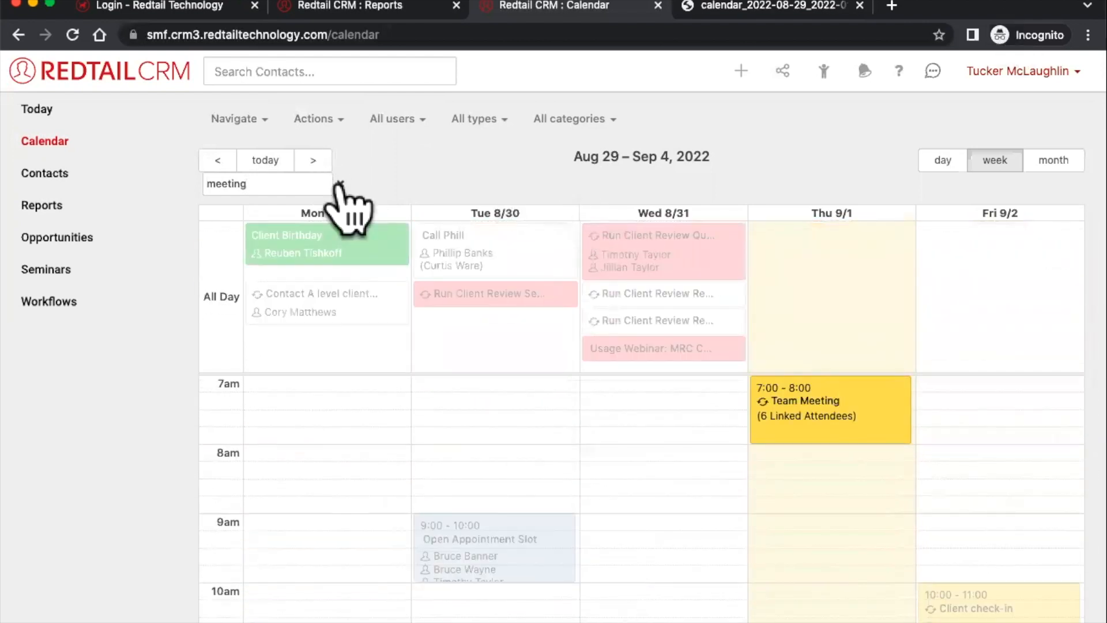
left_click(340, 184)
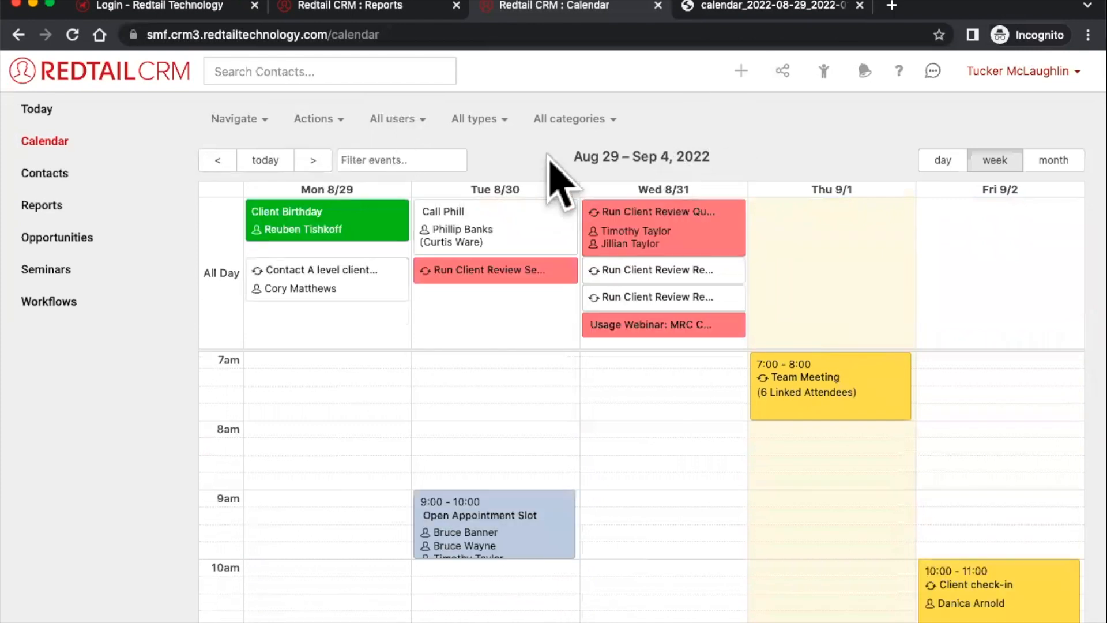
mouse_move(745, 81)
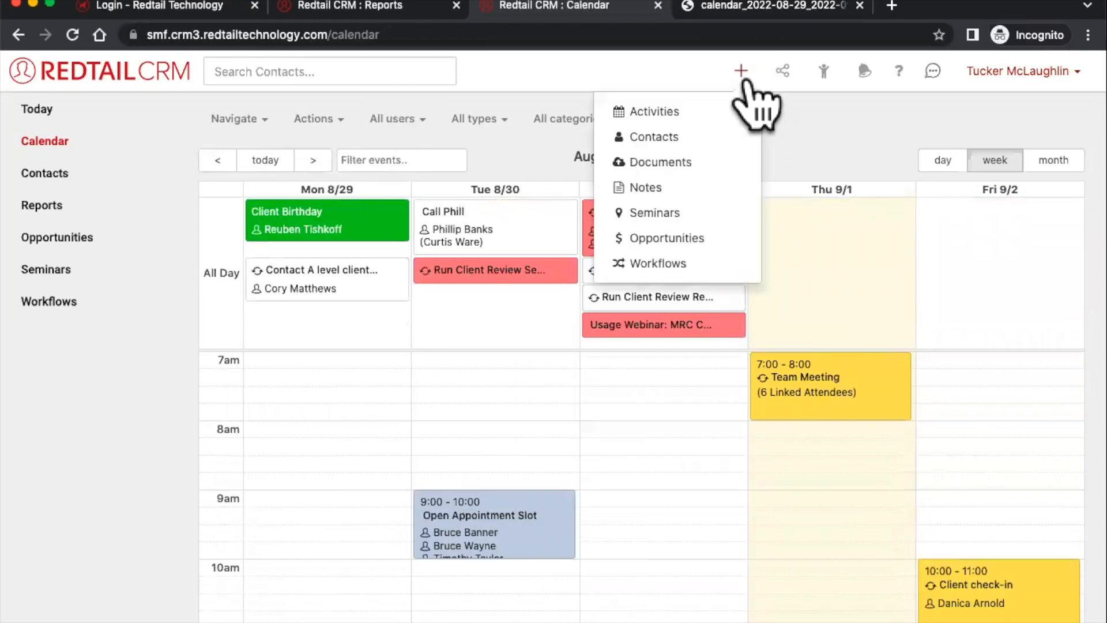
- Start a new activity and browse its Template, Type and Category lists without changing anything
left_click(655, 112)
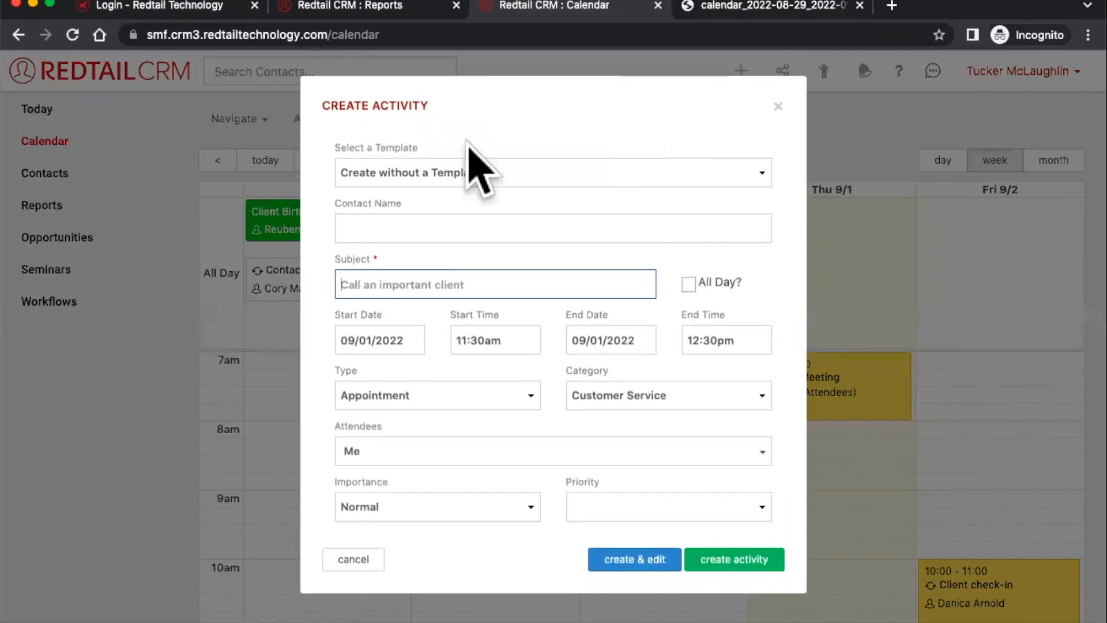
triple_click(405, 143)
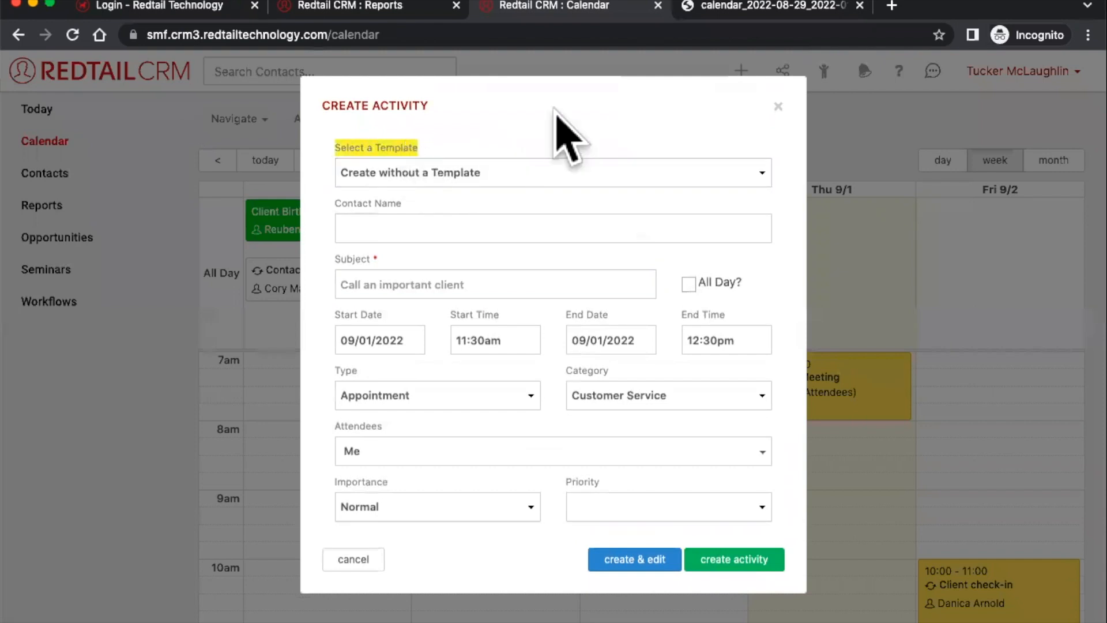
left_click(406, 173)
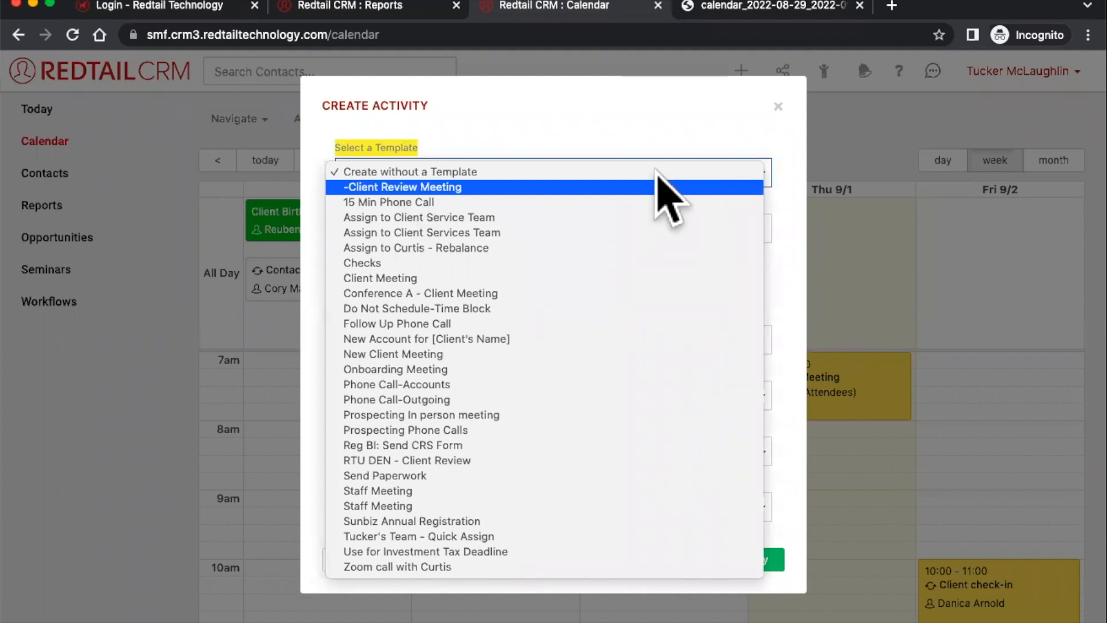
left_click(647, 122)
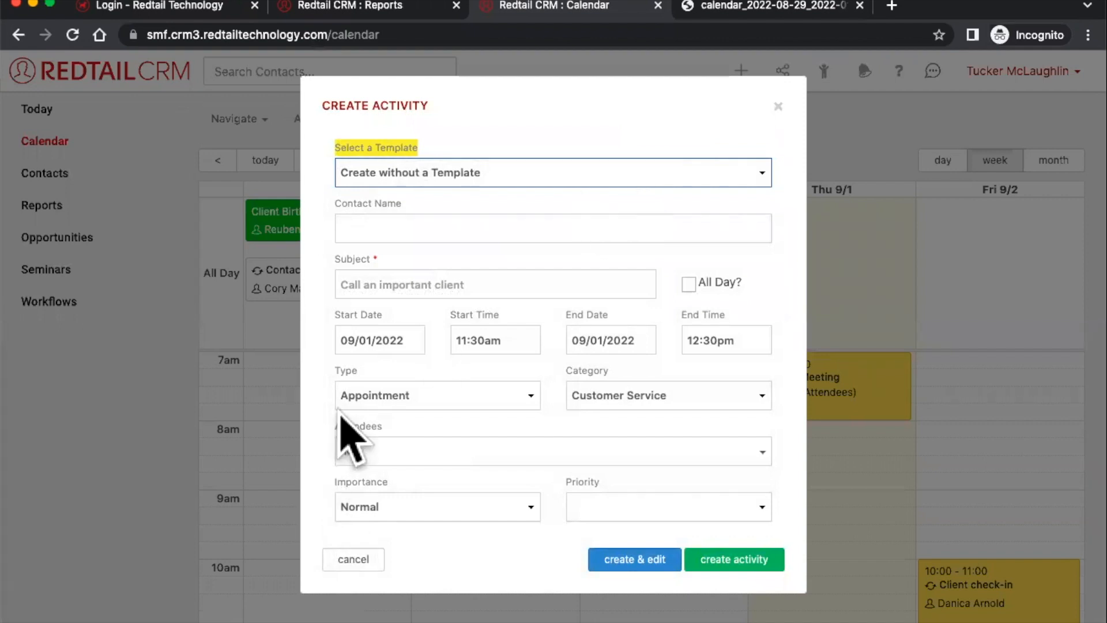
left_click(362, 398)
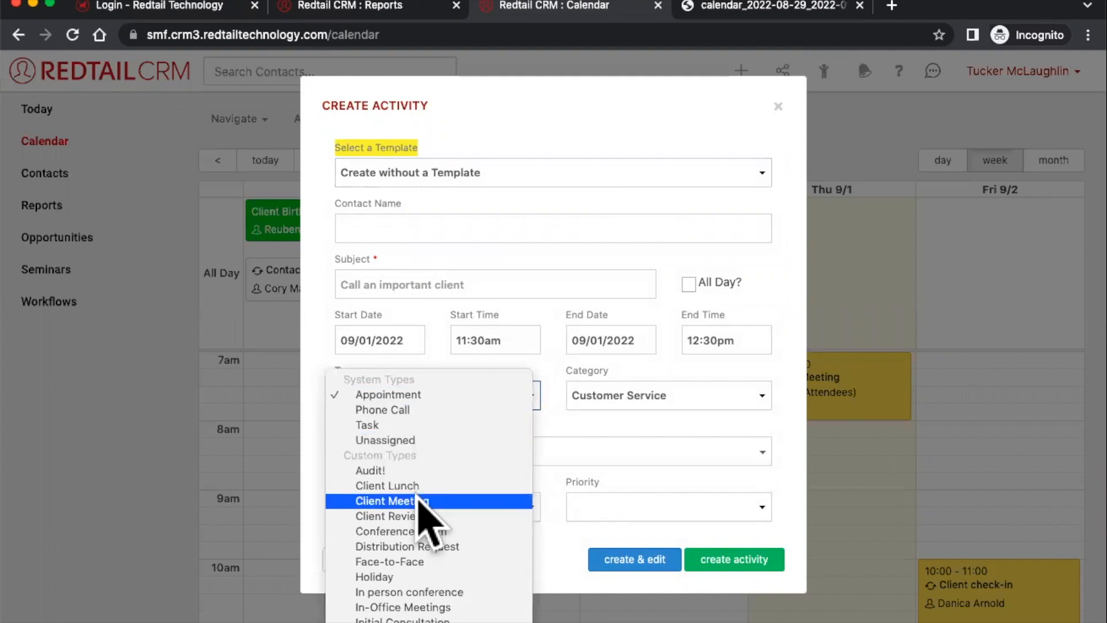
left_click(597, 369)
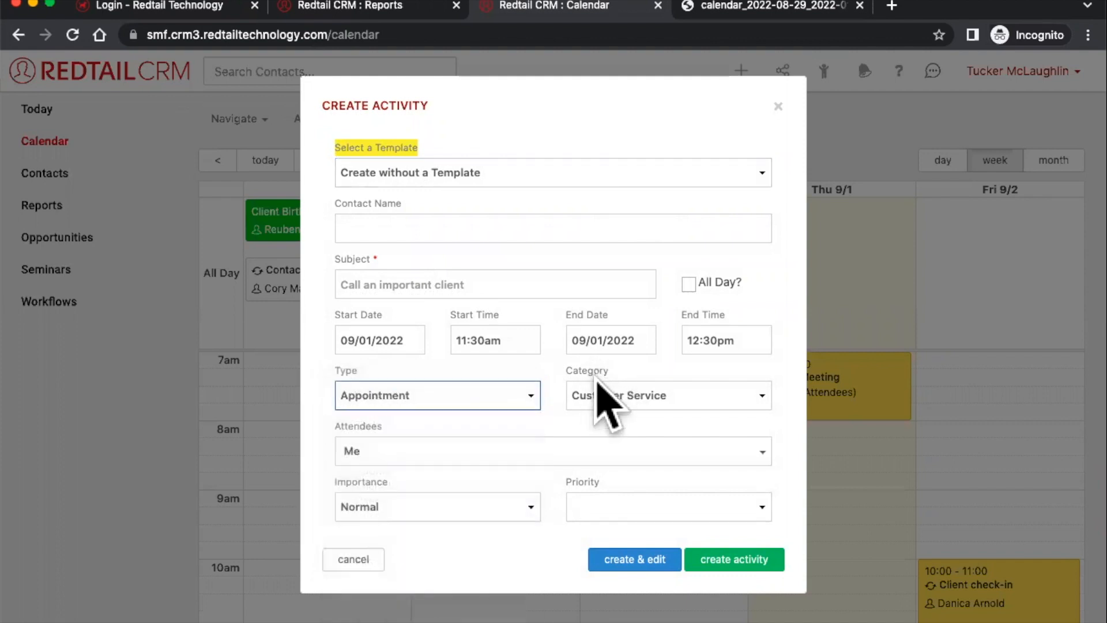
left_click(600, 385)
left_click(626, 365)
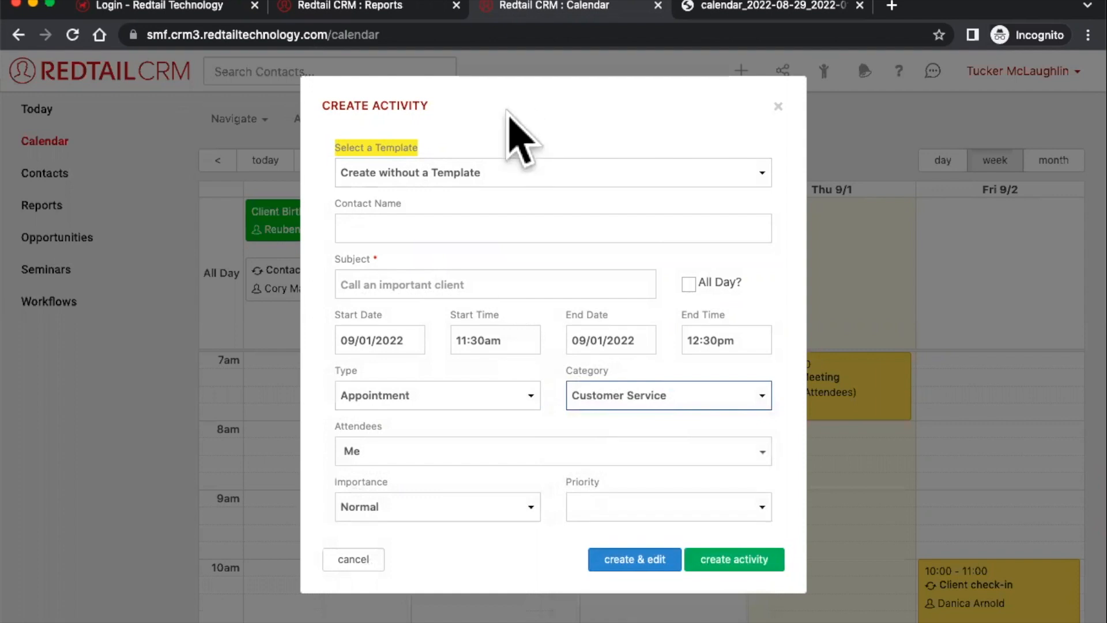
- Apply the Onboarding Meeting, then Staff Meeting templates, and dismiss the draft uncreated
left_click(476, 173)
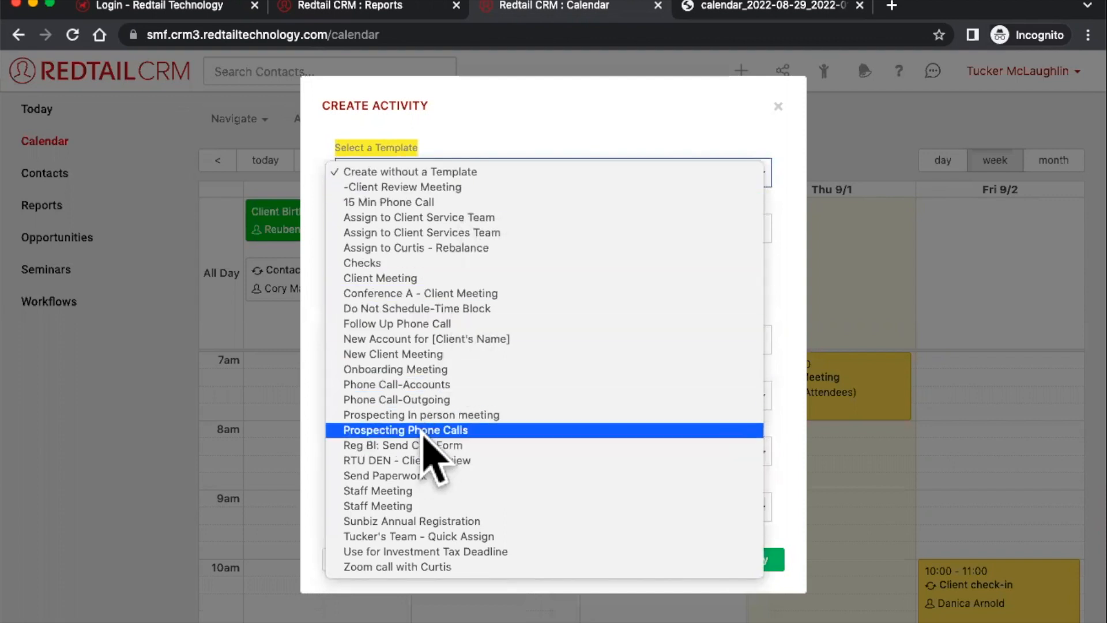
left_click(420, 372)
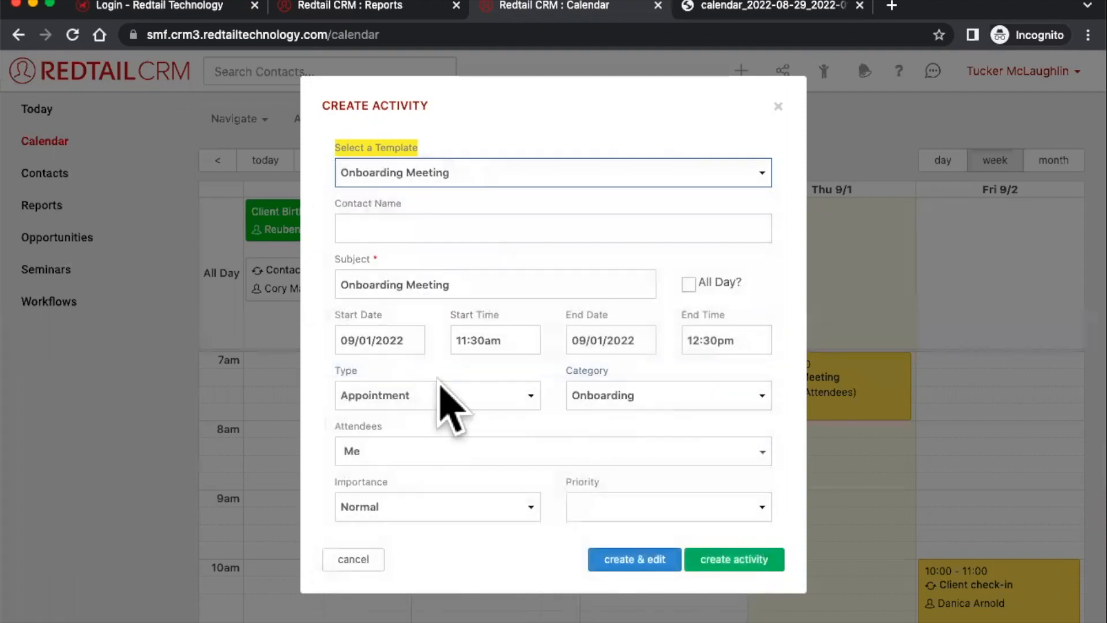
left_click(466, 168)
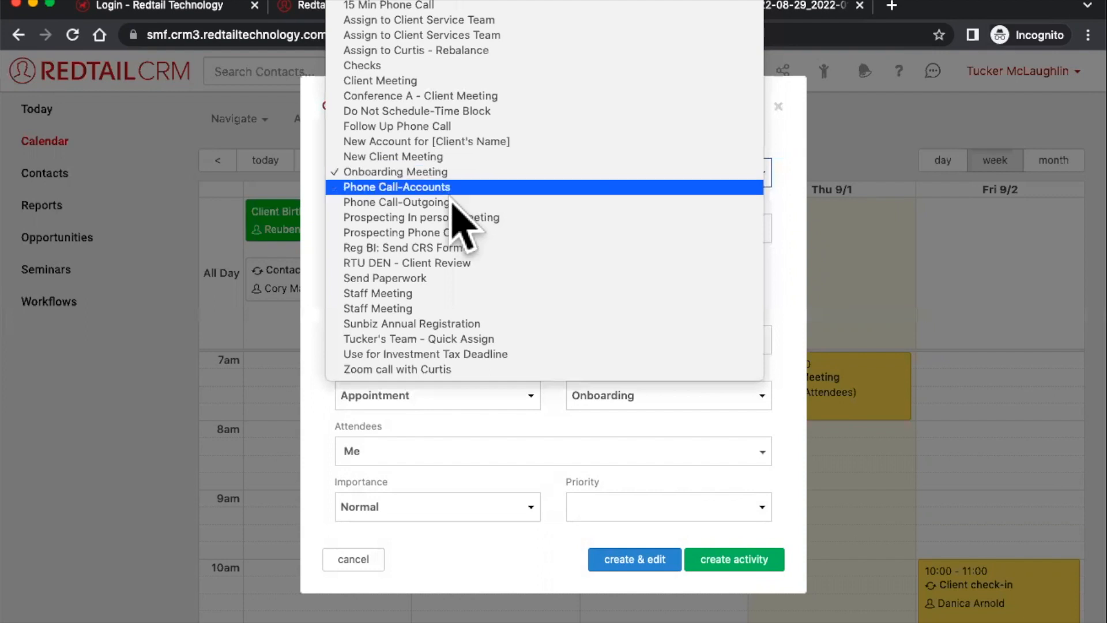
left_click(424, 295)
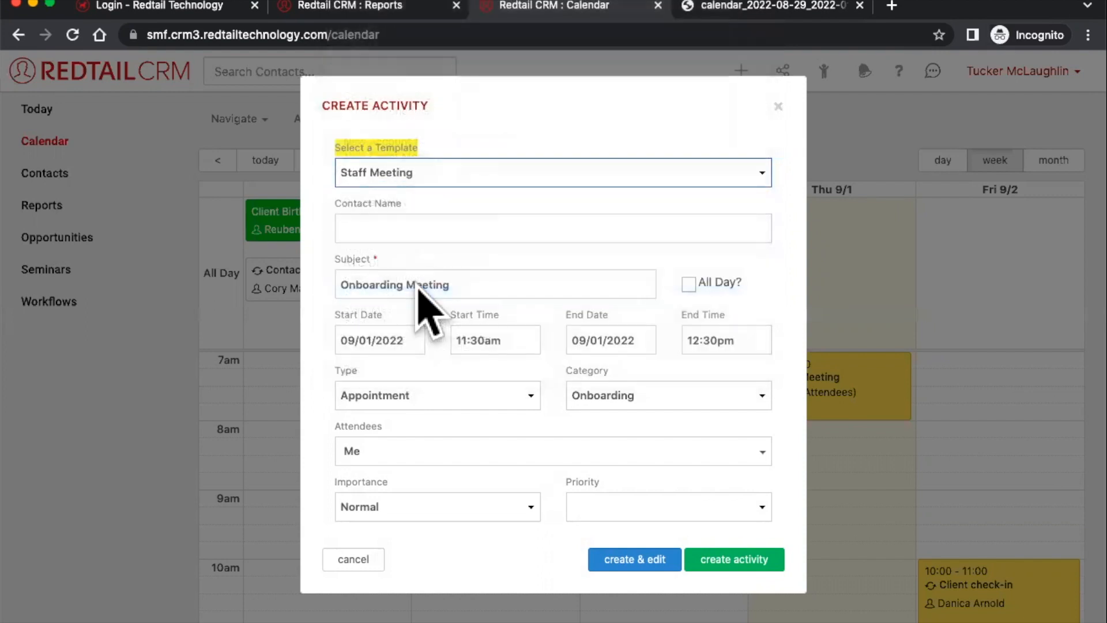
left_click(466, 164)
left_click(460, 184)
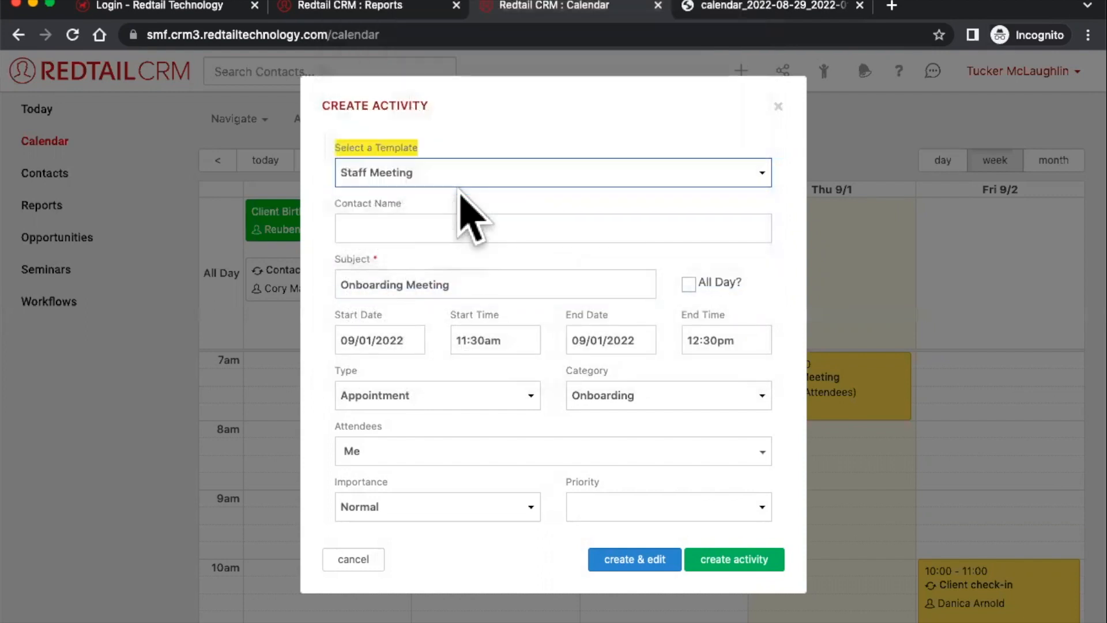
left_click(478, 172)
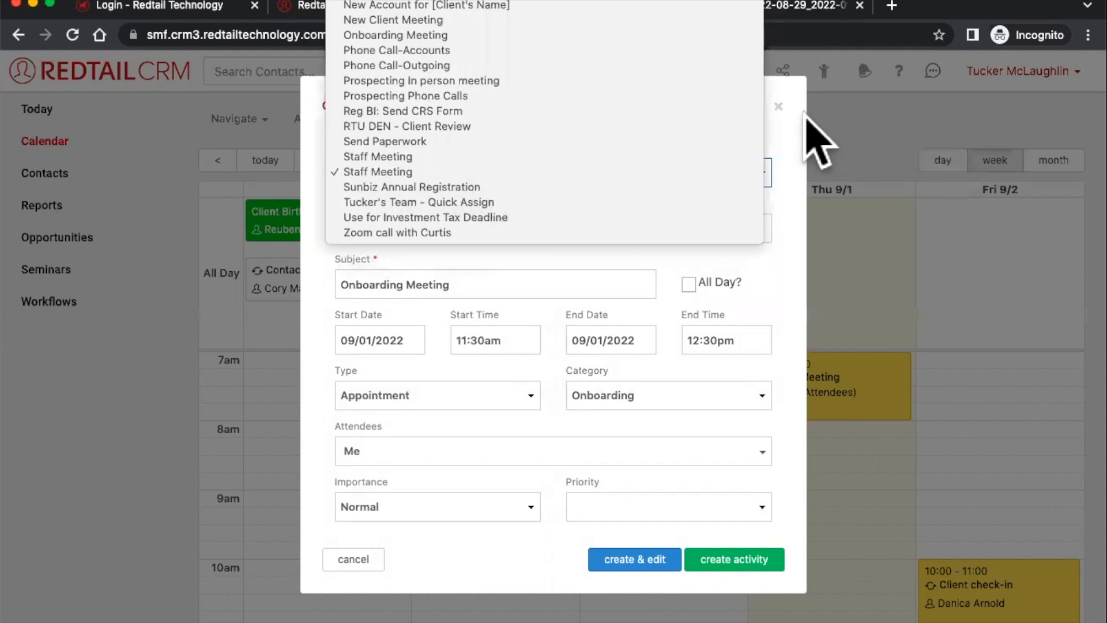
left_click(777, 115)
left_click(1035, 74)
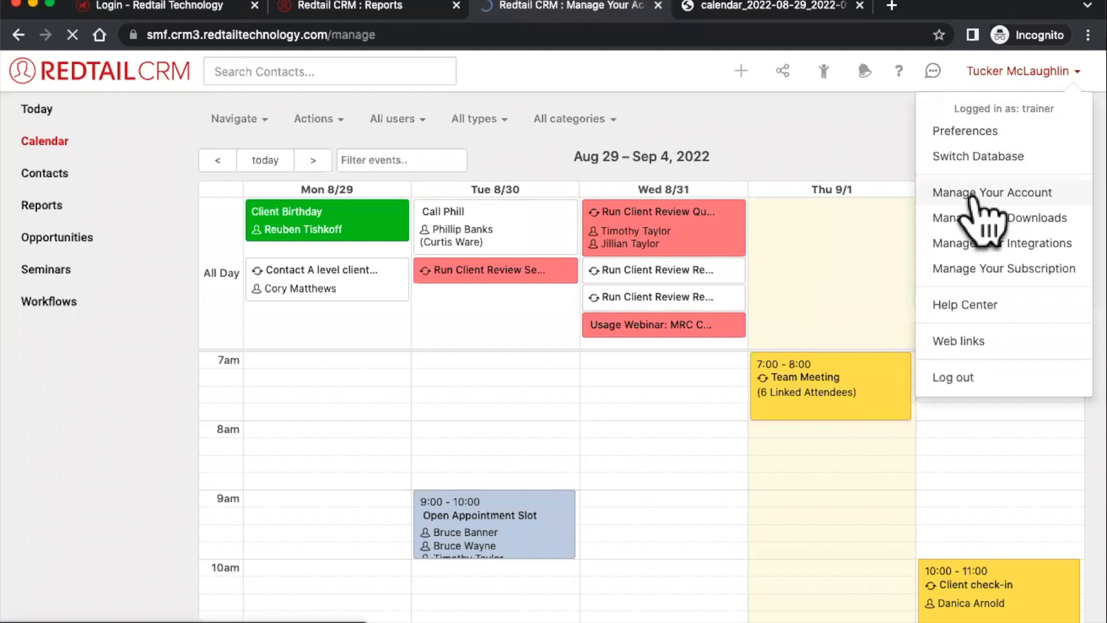
- View Activity Templates under Manage Your Account, then open the Help page with Redtail Help Desk
scroll(548, 487, "down", 3)
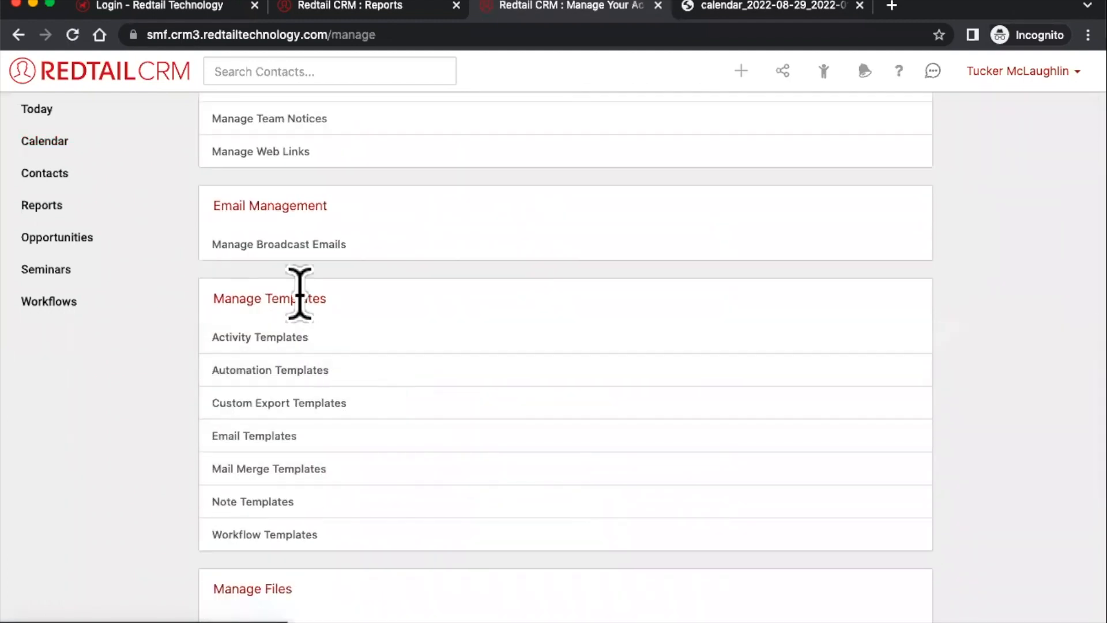
left_click(244, 340)
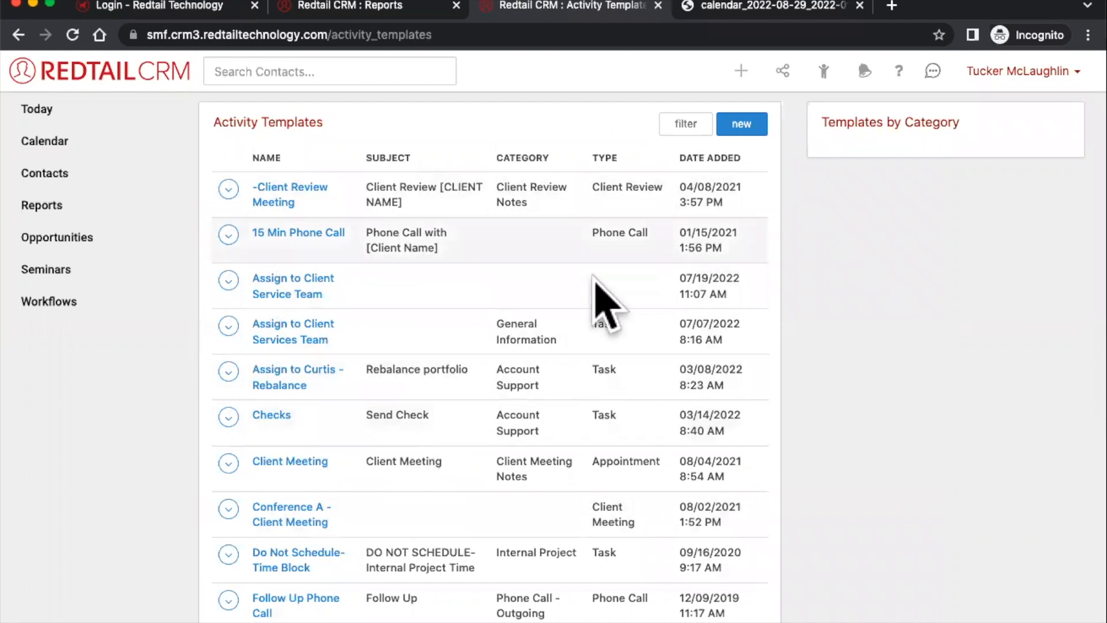
left_click(900, 75)
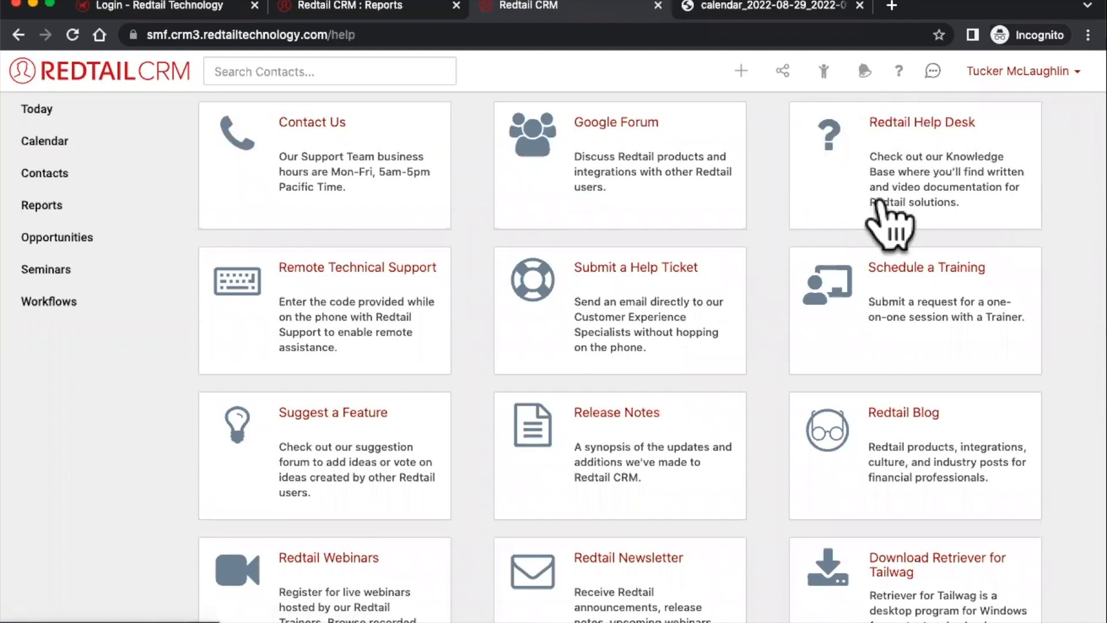
- Open the Redtail Help Desk knowledge base and browse the CRM help articles
left_click(865, 178)
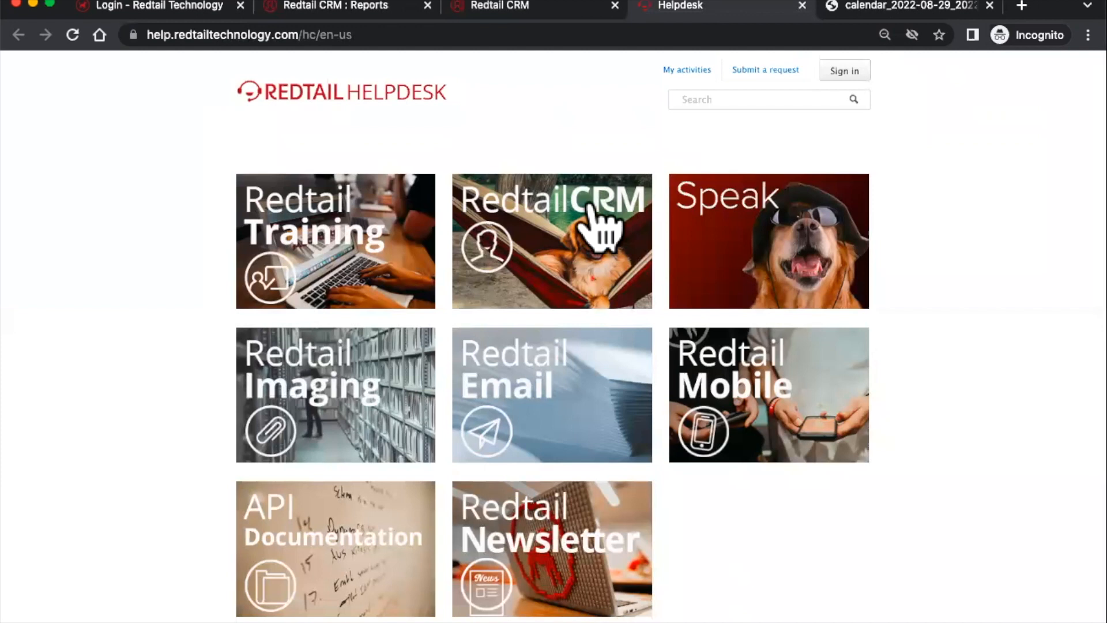
left_click(545, 270)
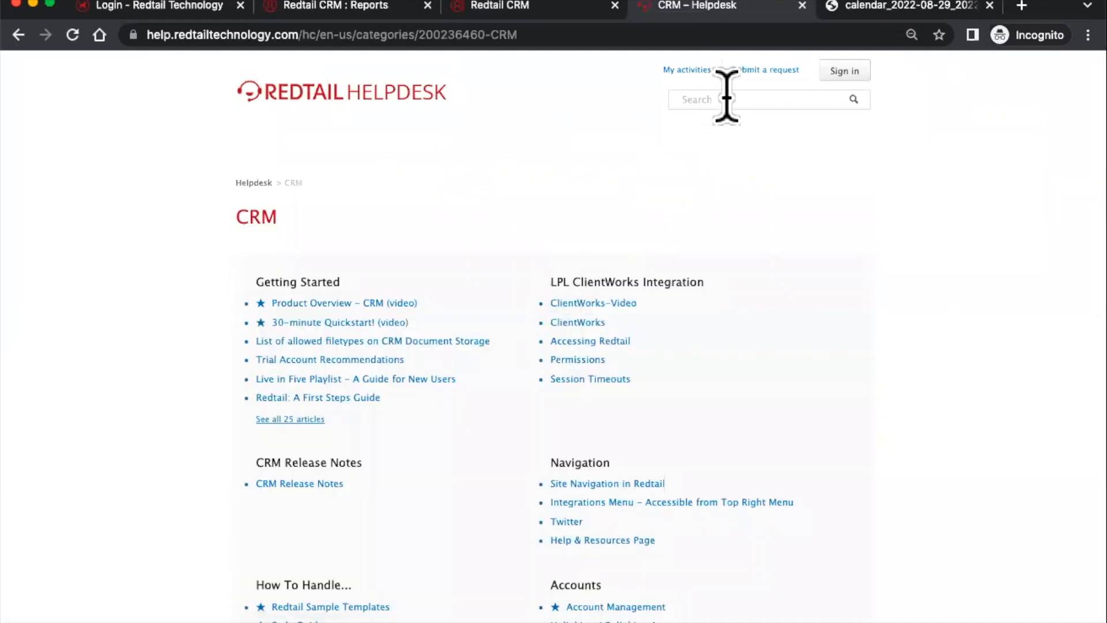
scroll(717, 154, "down", 3)
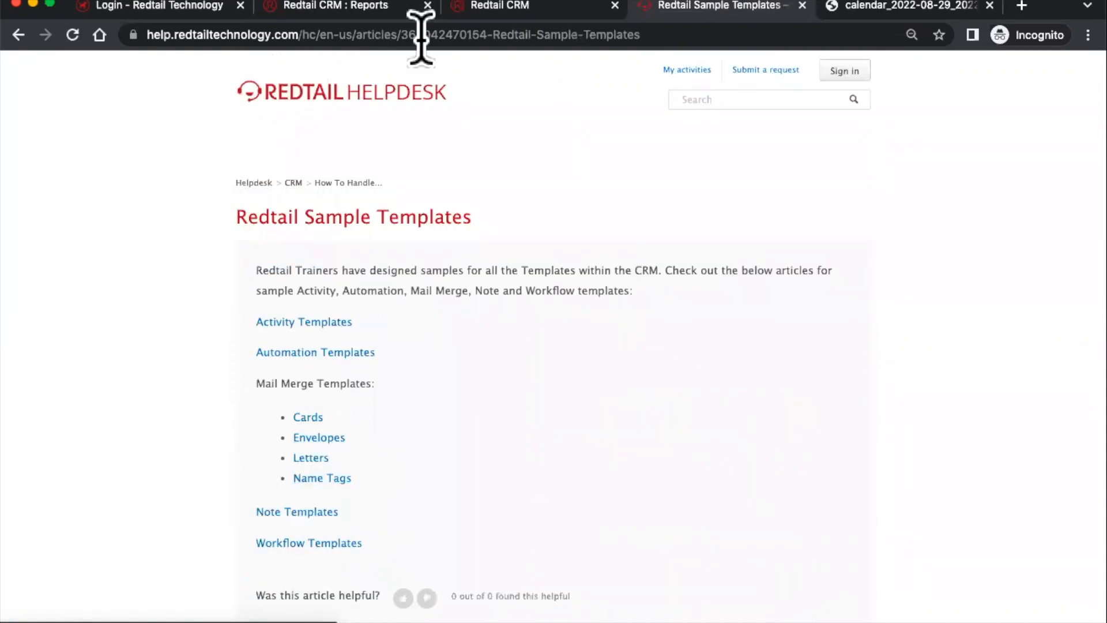
left_click(440, 34)
left_click(519, 210)
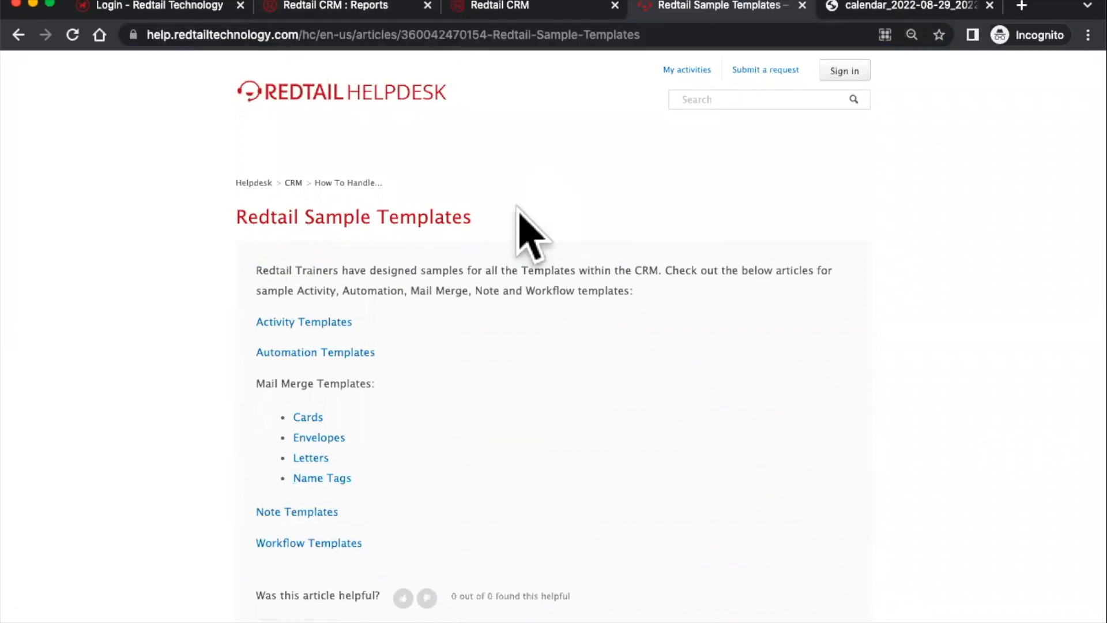
- Read through the Sample Activity Templates examples, then return to the CRM help tab
left_click(340, 325)
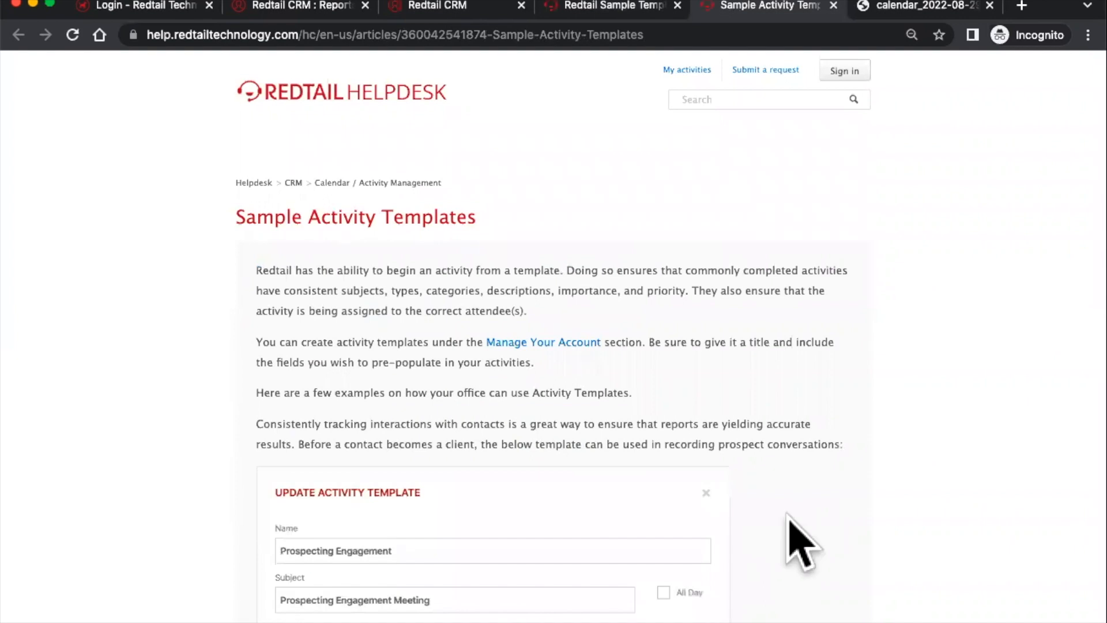
scroll(648, 569, "down", 8)
scroll(645, 540, "down", 9)
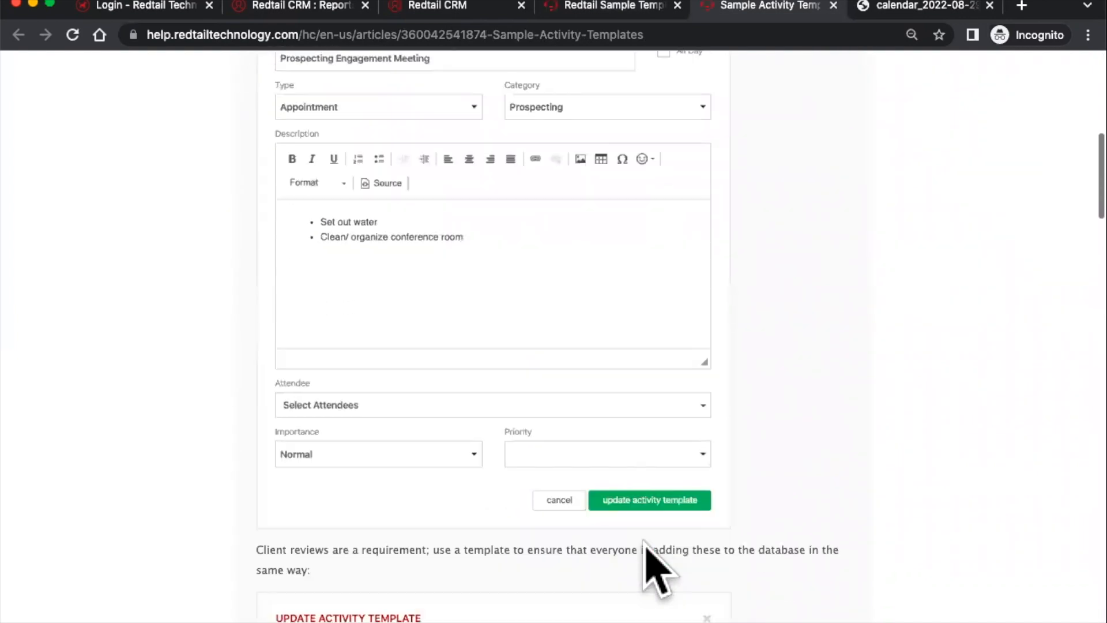
scroll(657, 568, "down", 1)
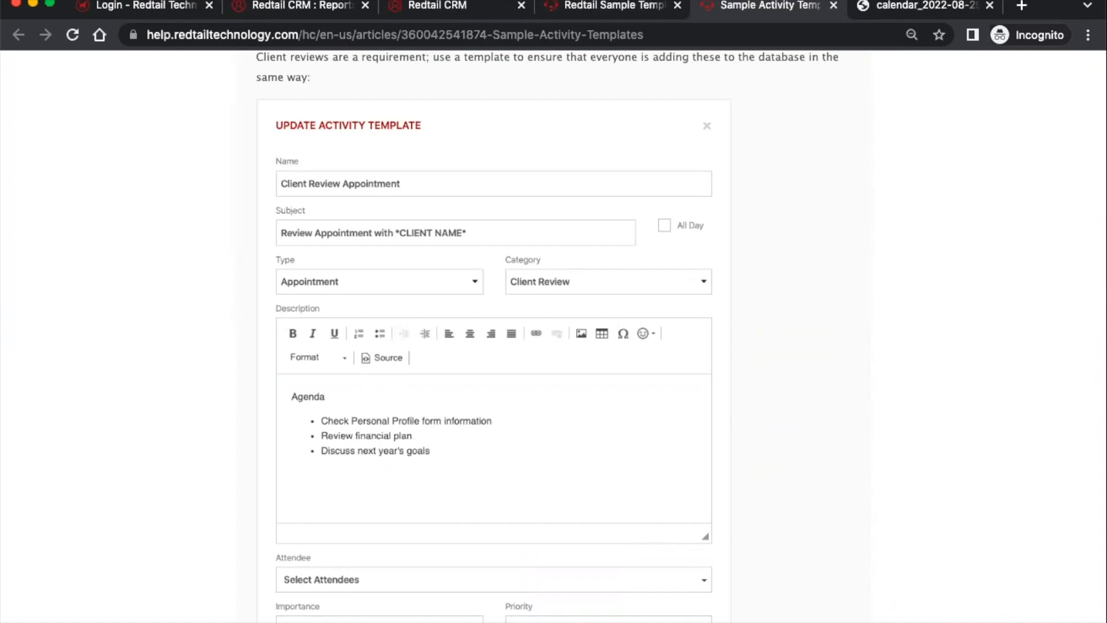
left_click(408, 6)
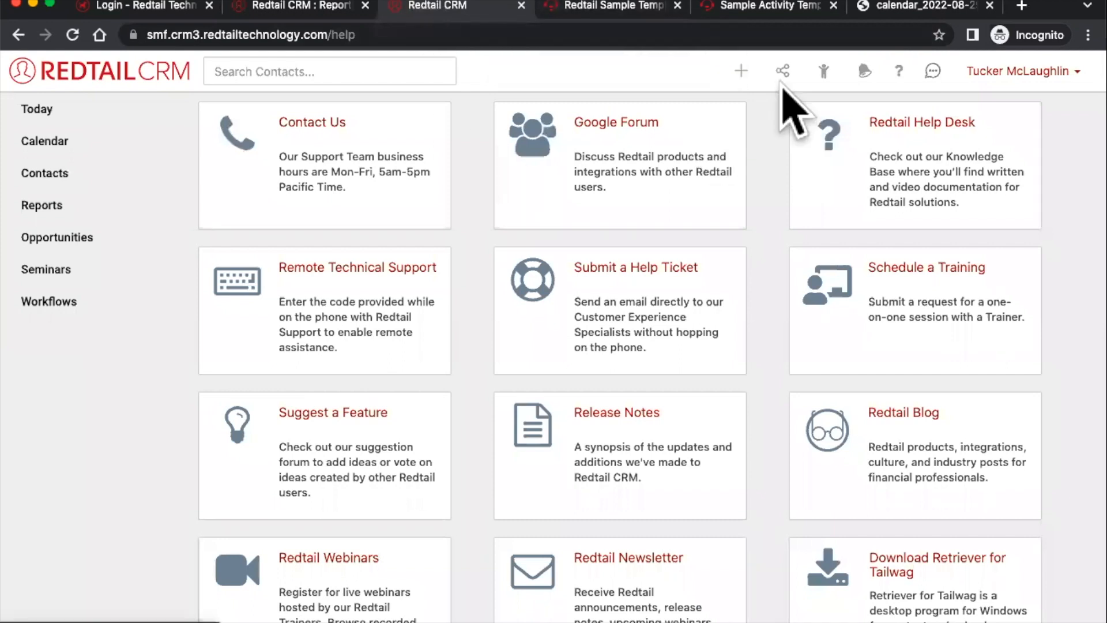
- Start a new activity from the + menu and pick a contact for it
left_click(741, 71)
left_click(716, 110)
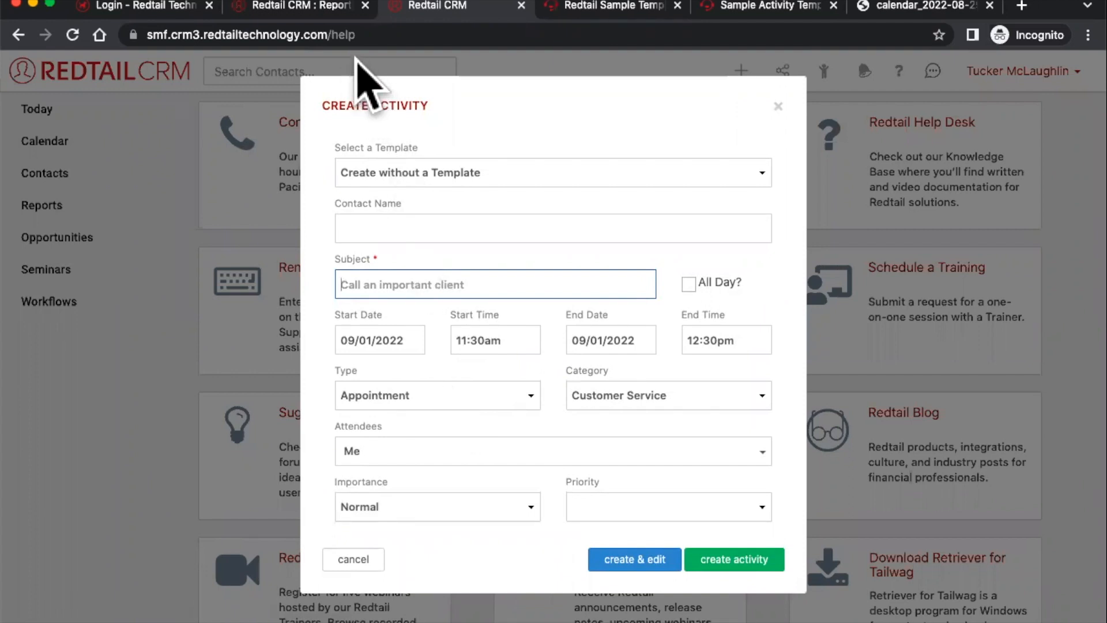
left_click(436, 225)
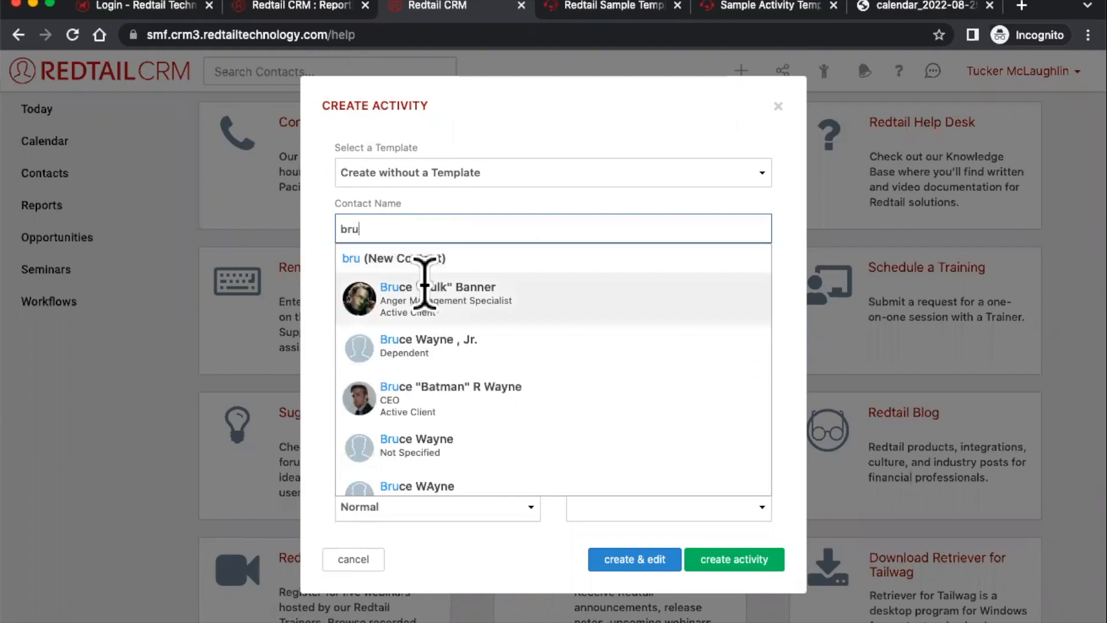
scroll(425, 447, "down", 3)
scroll(433, 468, "up", 3)
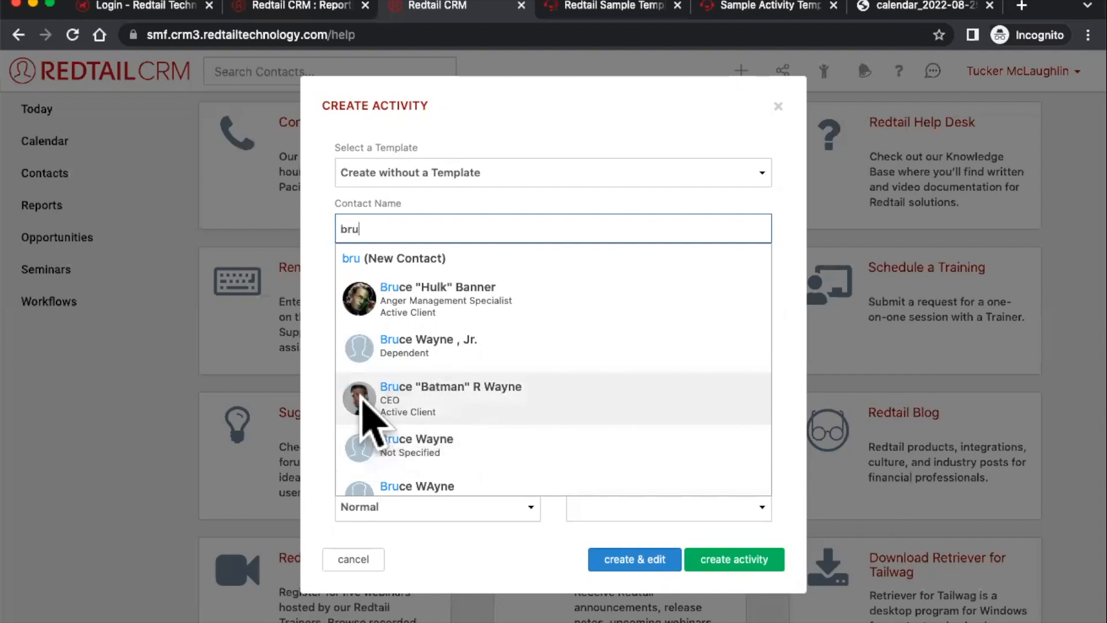
left_click(467, 397)
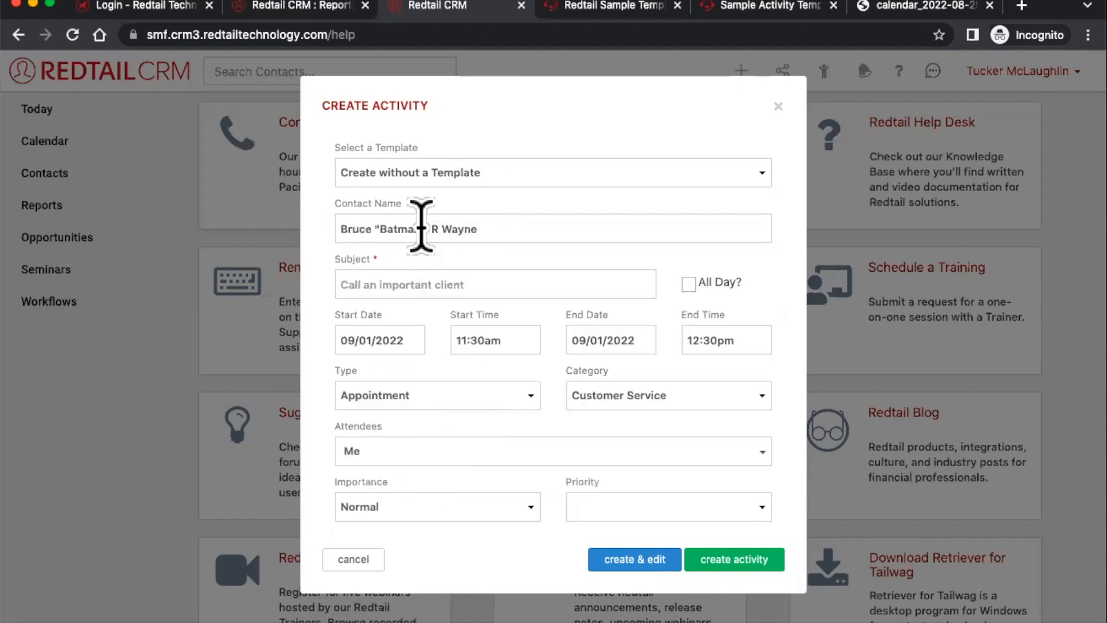
- Retype the contact name, then discard the draft and show recently viewed contacts
left_click(495, 219)
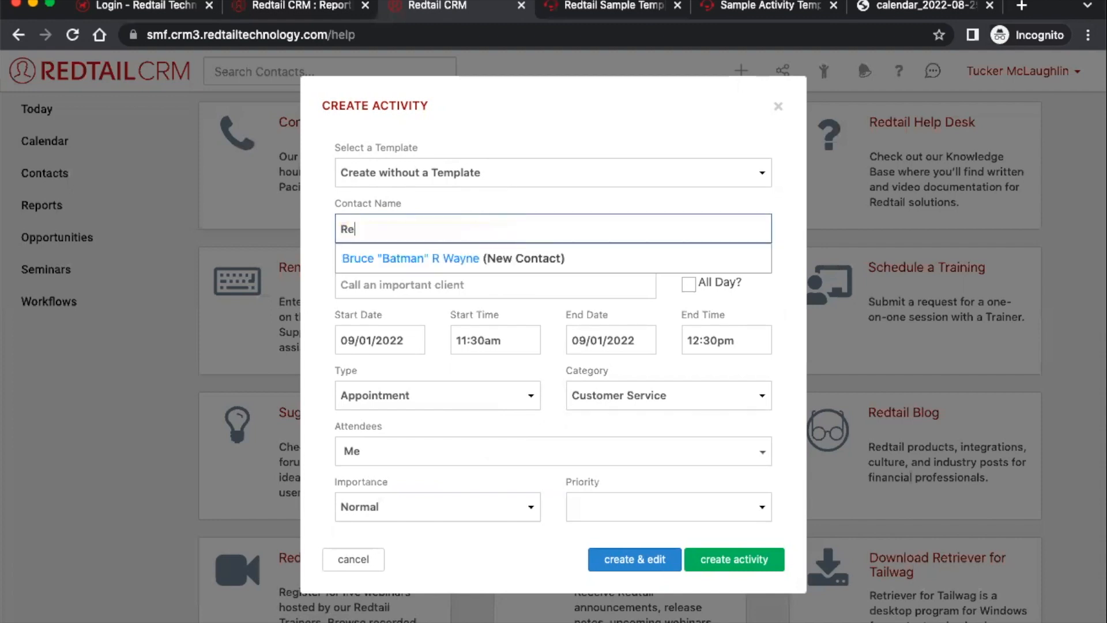
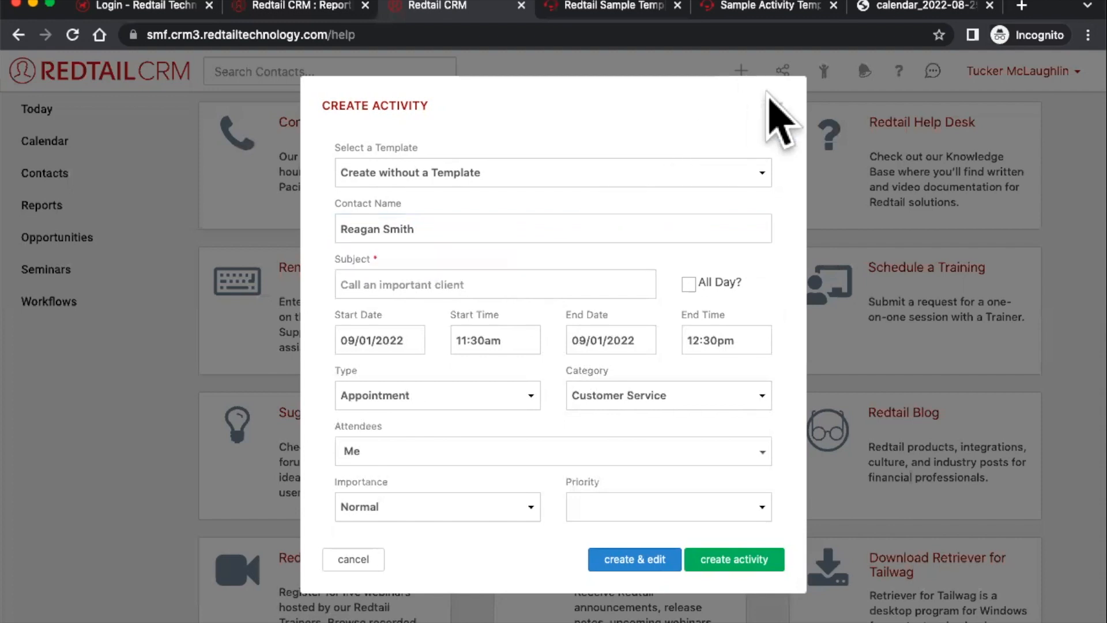
left_click(778, 107)
left_click(823, 71)
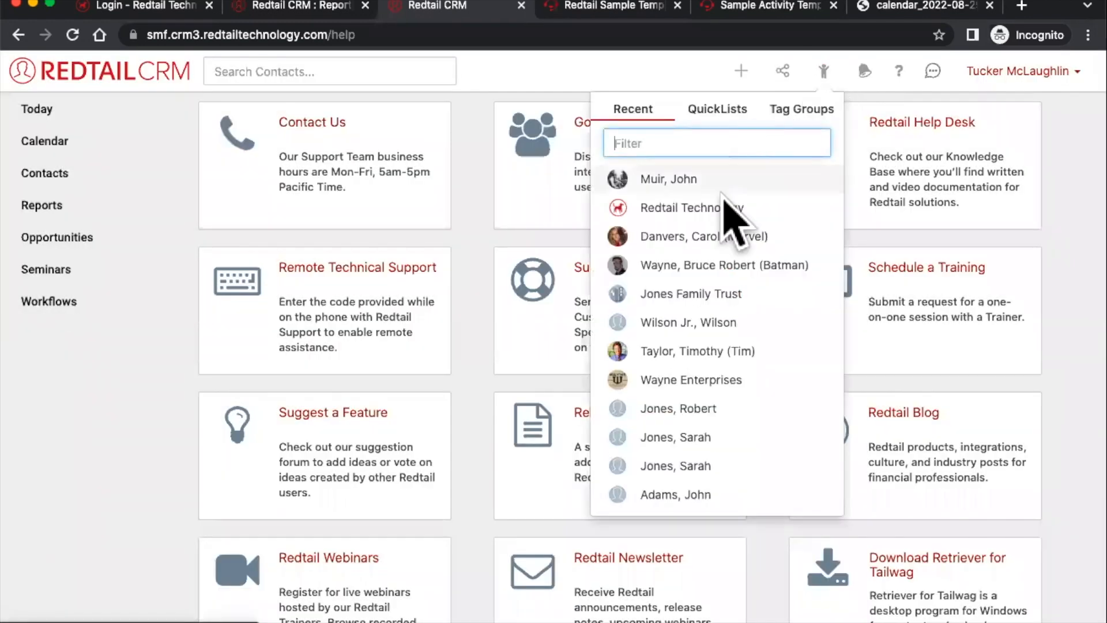
- Open the client's record and try a new activity with her name prefilled, then close it
left_click(696, 243)
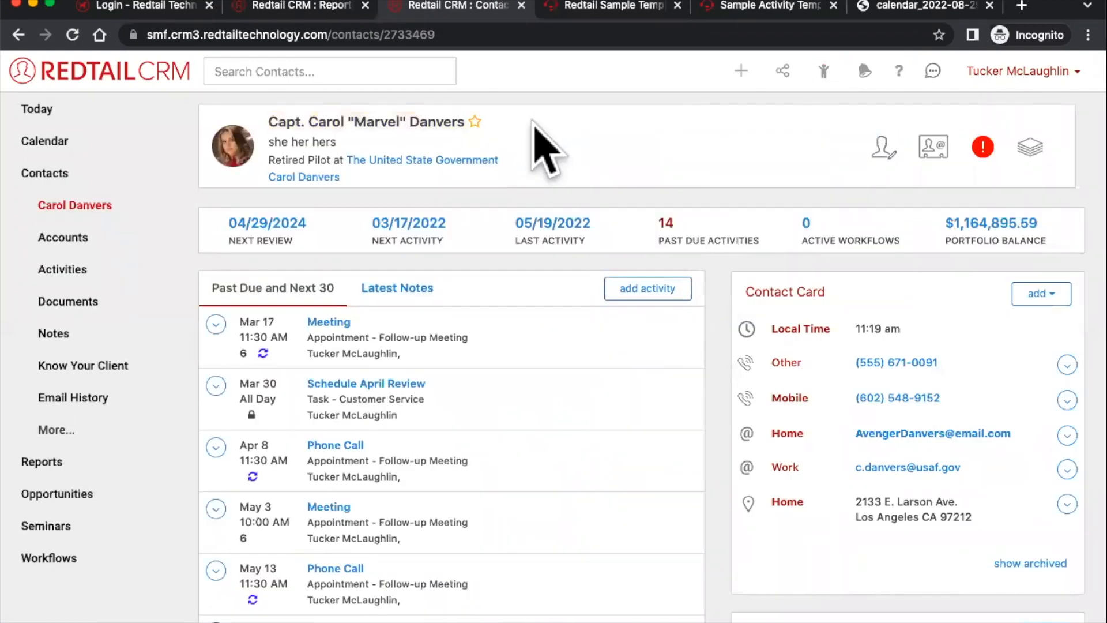
left_click(823, 71)
left_click(741, 72)
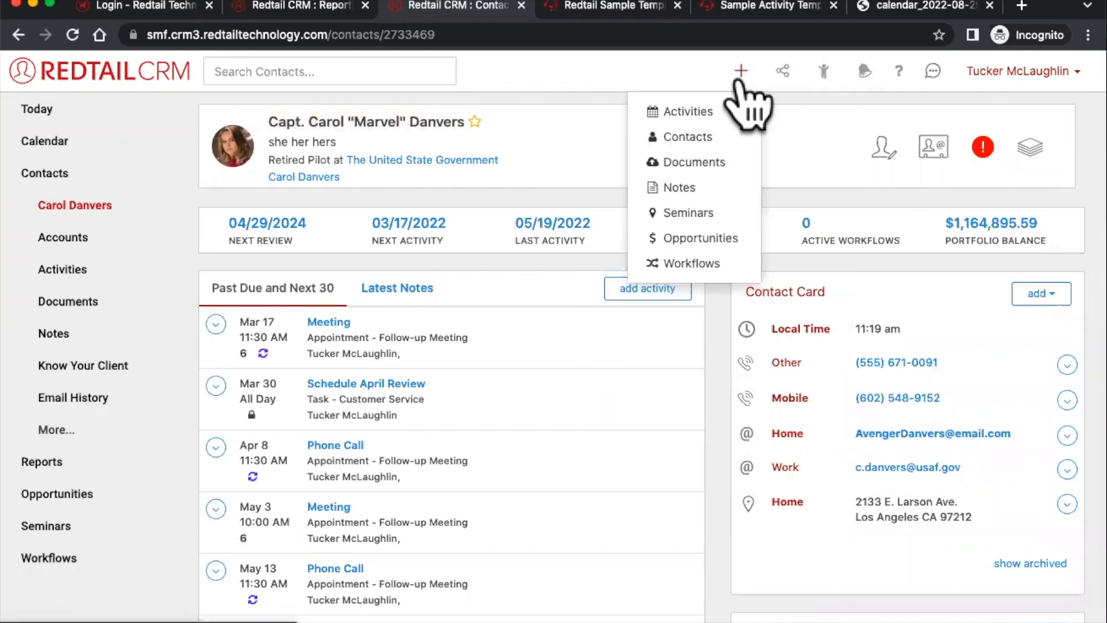
left_click(713, 109)
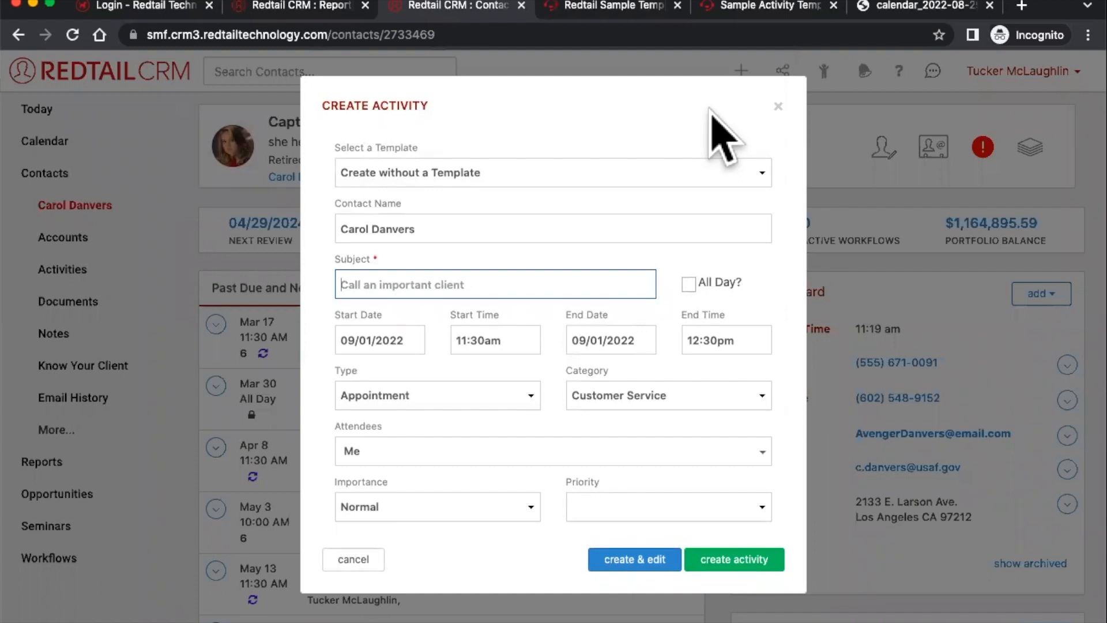
left_click(342, 225)
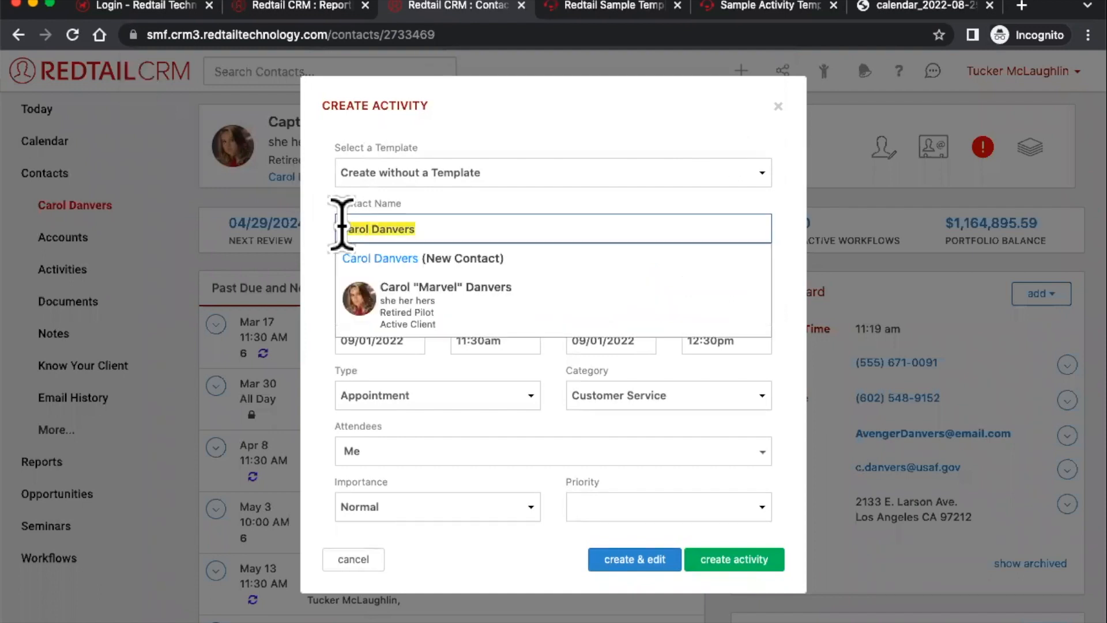
left_click(544, 224)
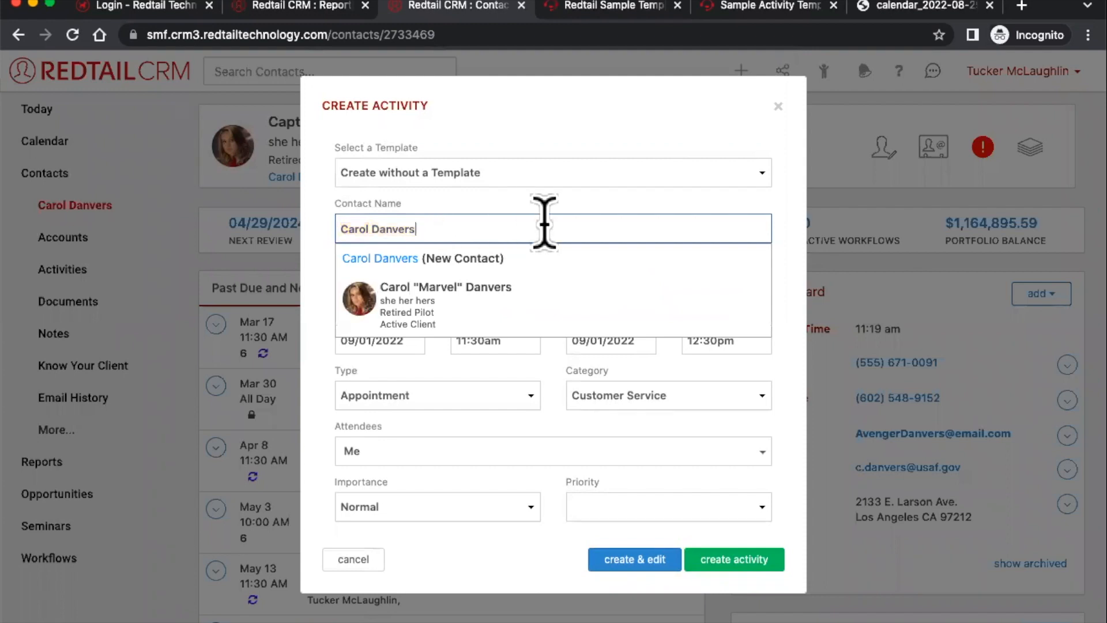
left_click(778, 105)
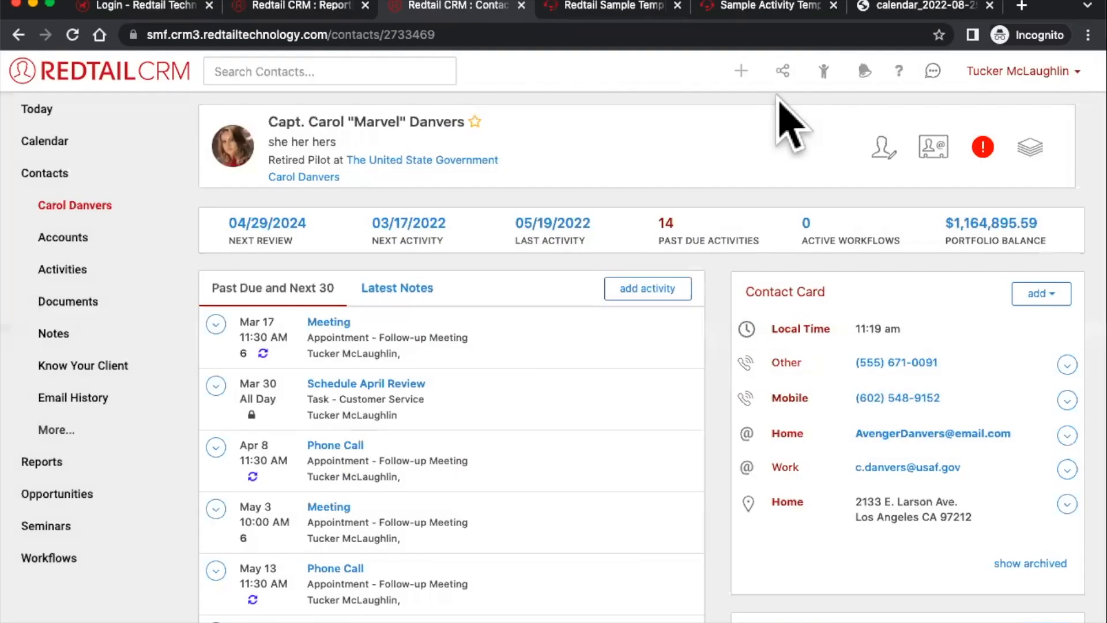
- Start a new activity with subject 'Cut a Check' and make it all day
left_click(741, 71)
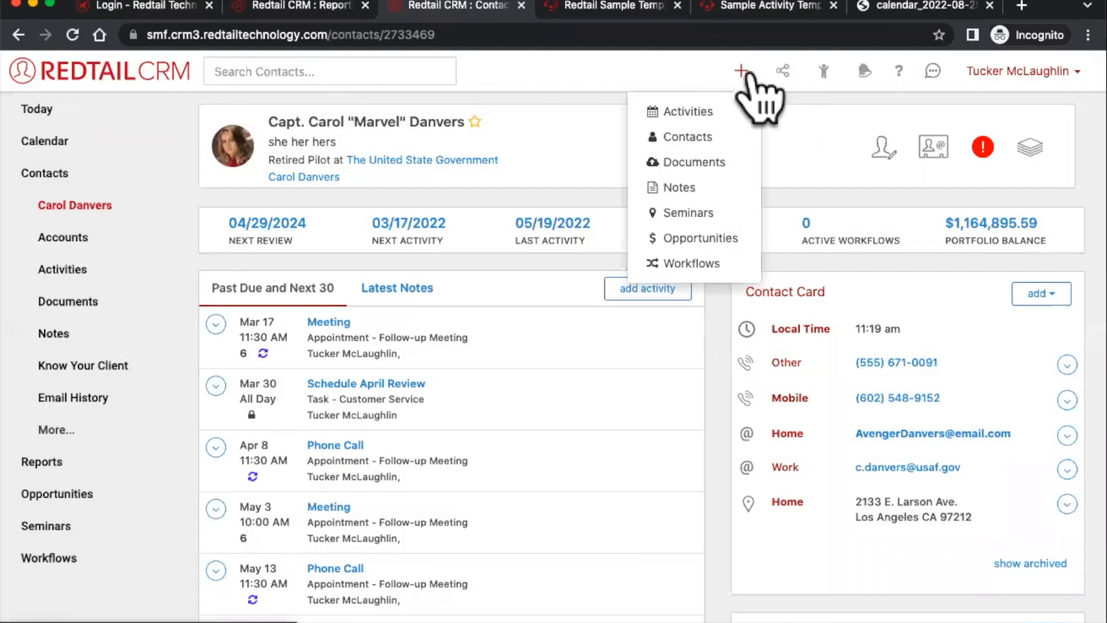
left_click(687, 112)
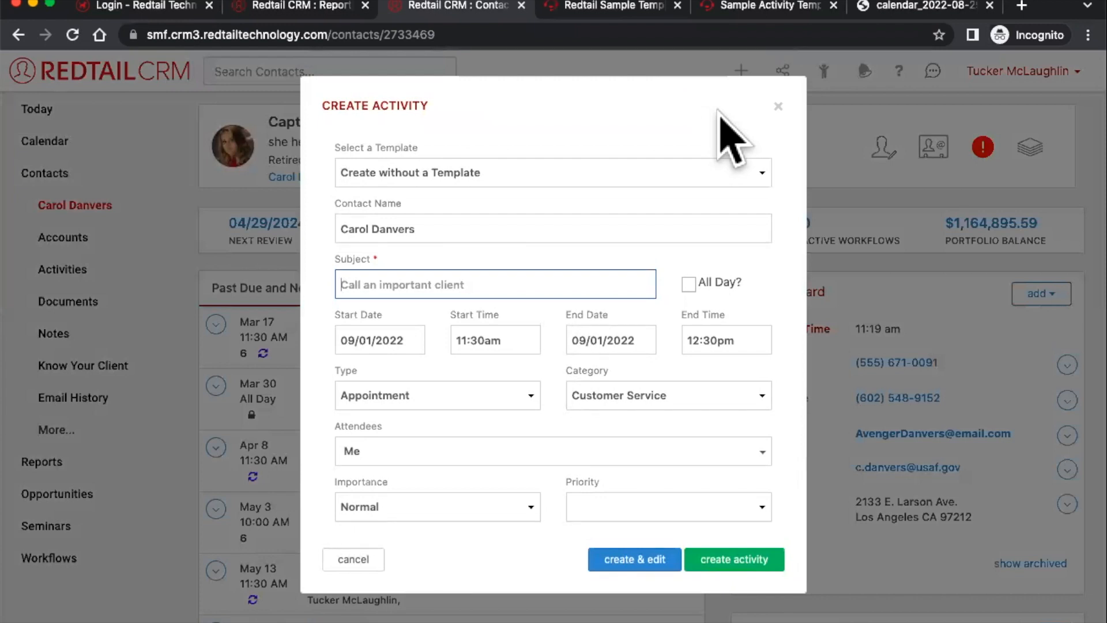
type("Cut a Check")
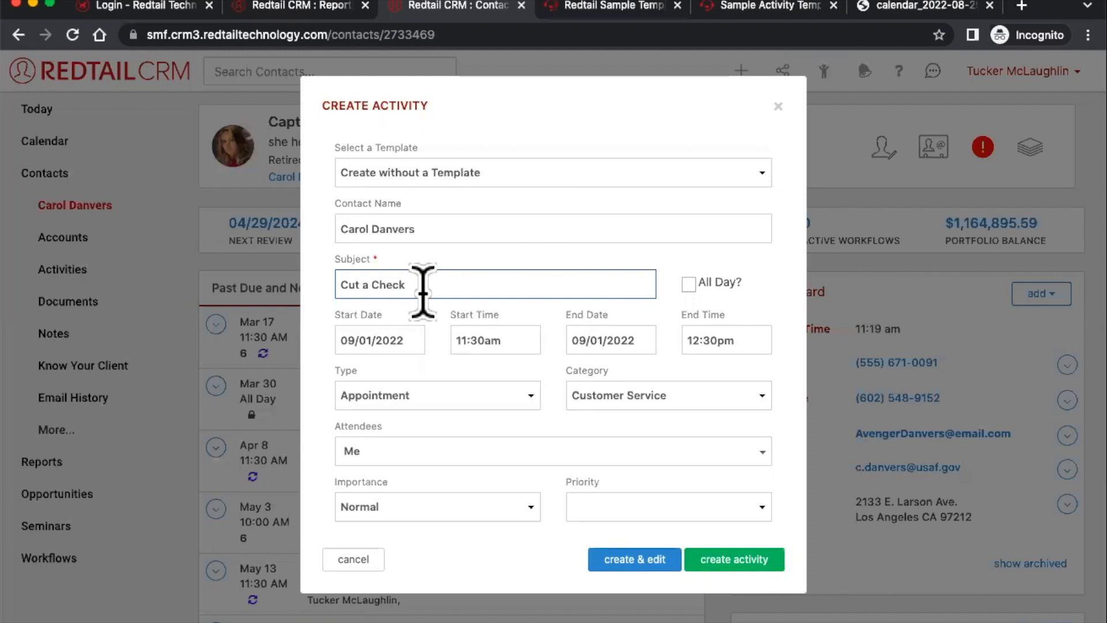
left_click(689, 284)
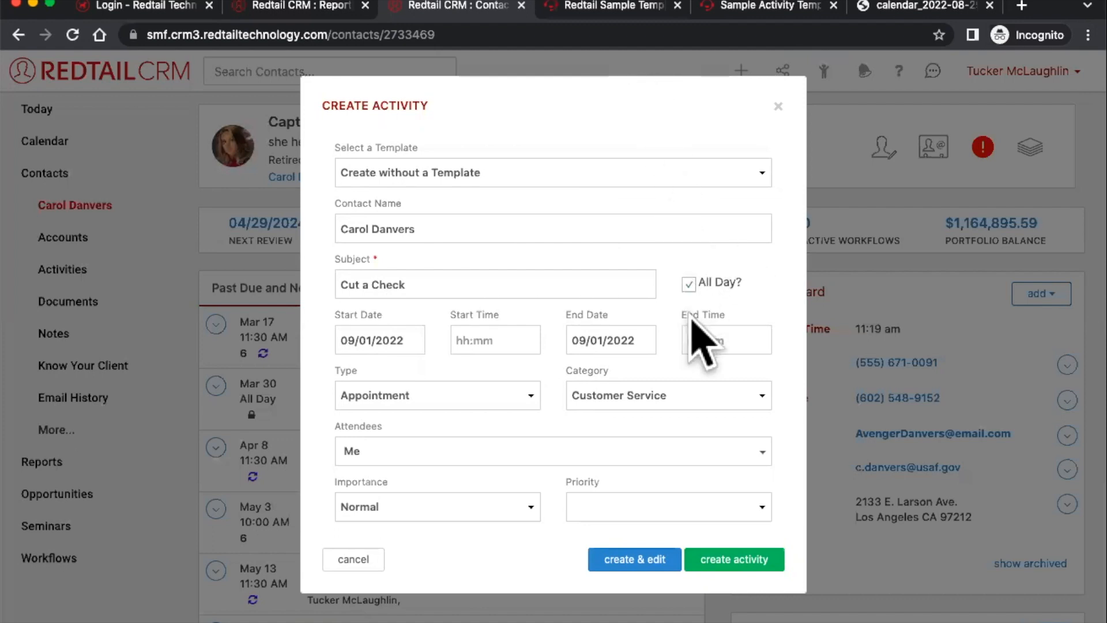
- Check the weekly calendar and the sample templates article, then return to the activity draft
left_click(292, 9)
left_click(84, 145)
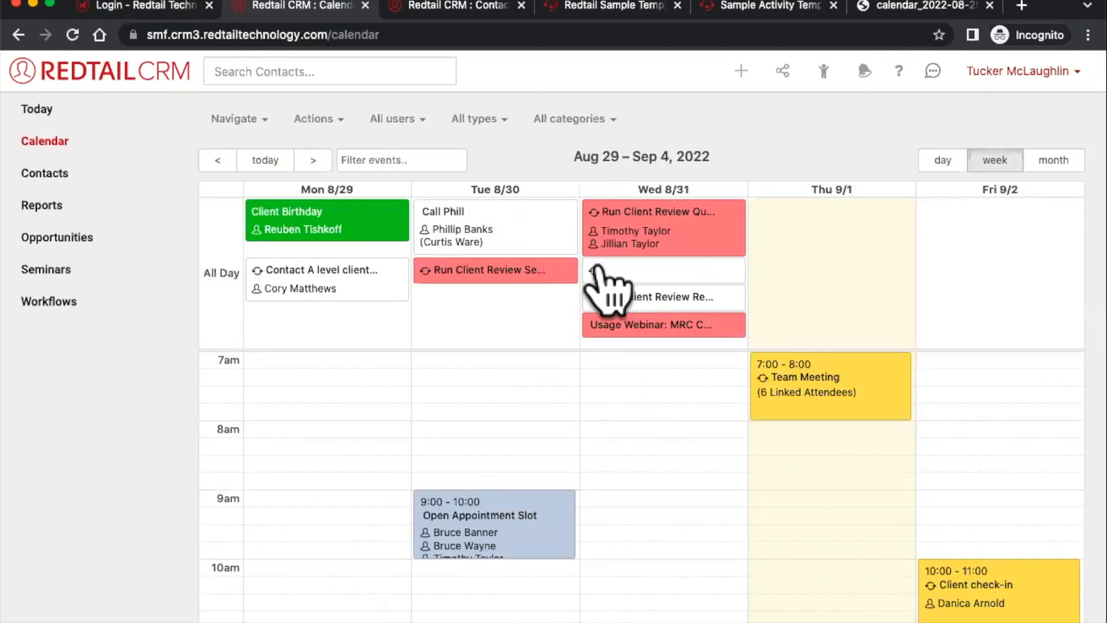
mouse_move(661, 214)
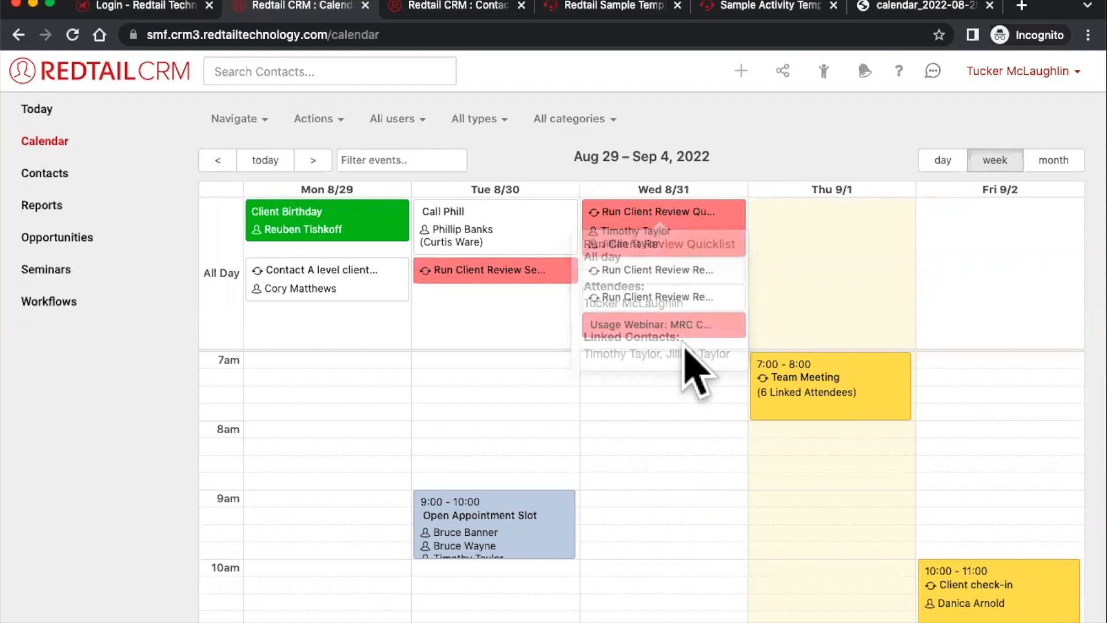
left_click(575, 6)
left_click(470, 6)
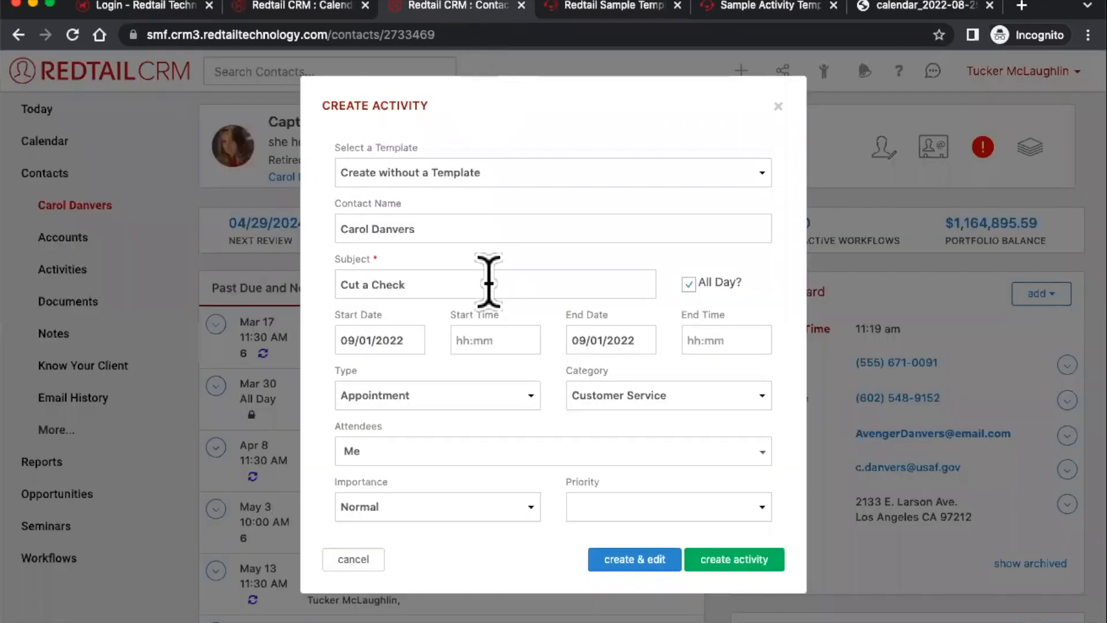
- Make Cut a Check a Task in the Money Movement category
left_click(474, 385)
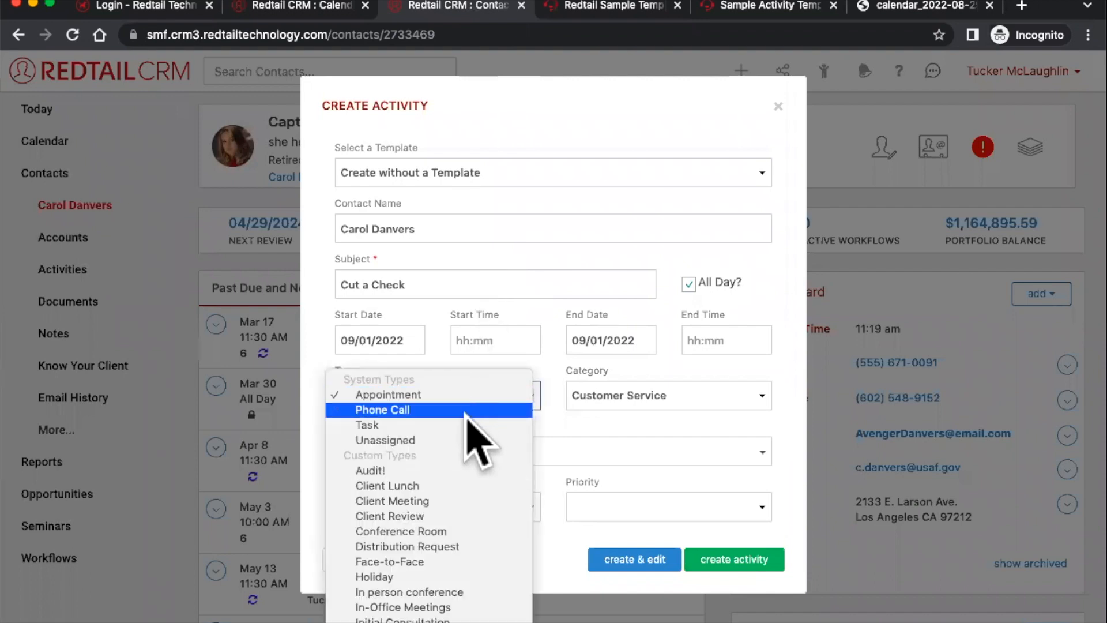
left_click(467, 425)
left_click(583, 402)
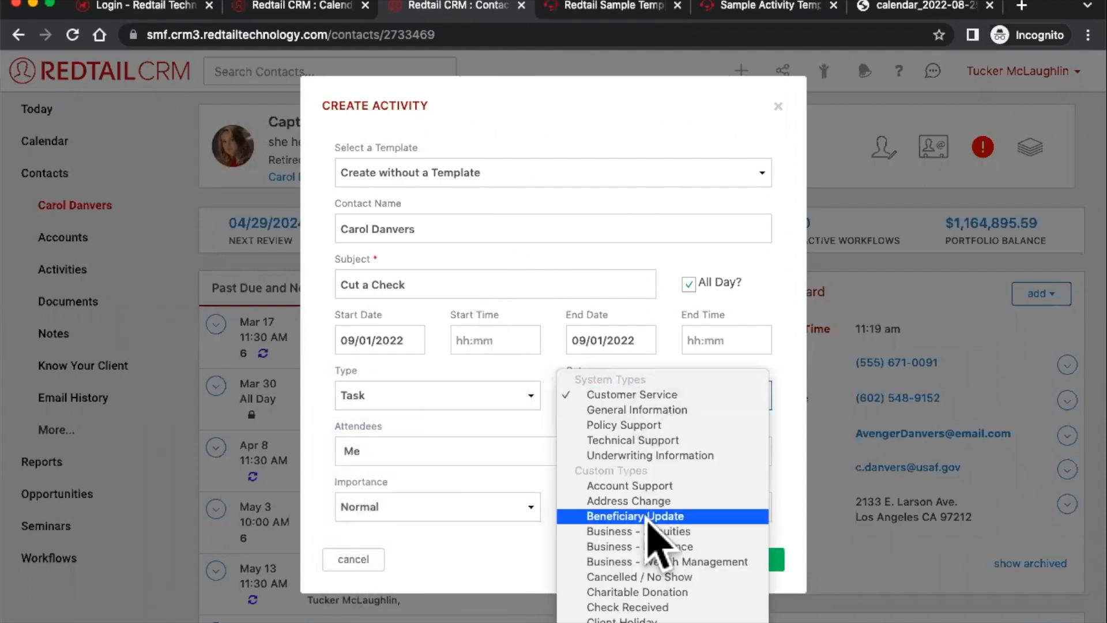
scroll(646, 554, "down", 5)
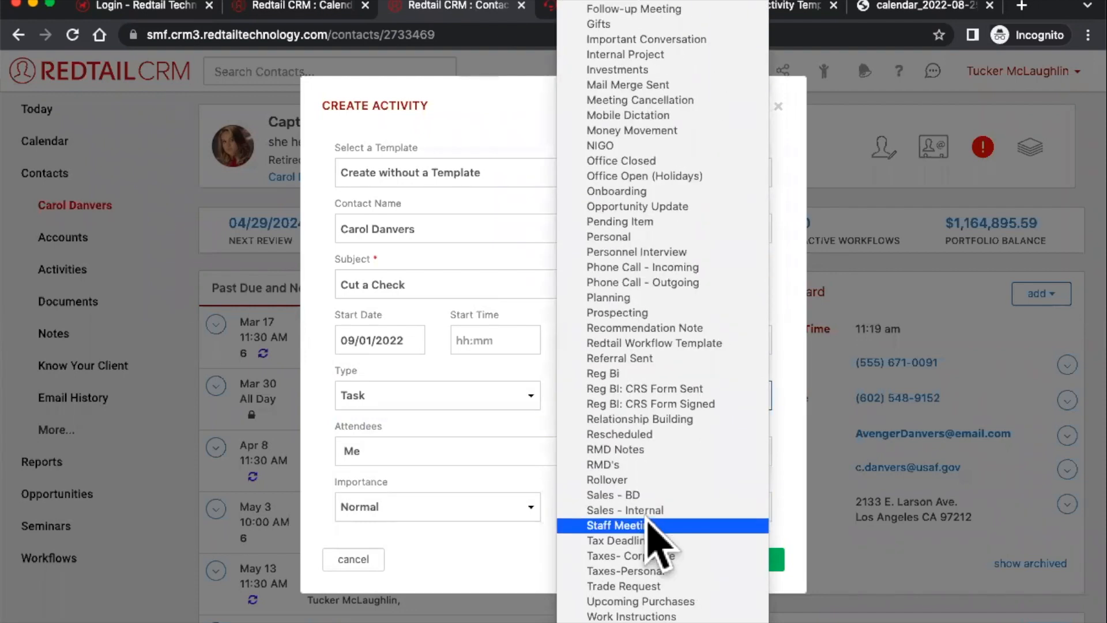
scroll(649, 496, "up", 3)
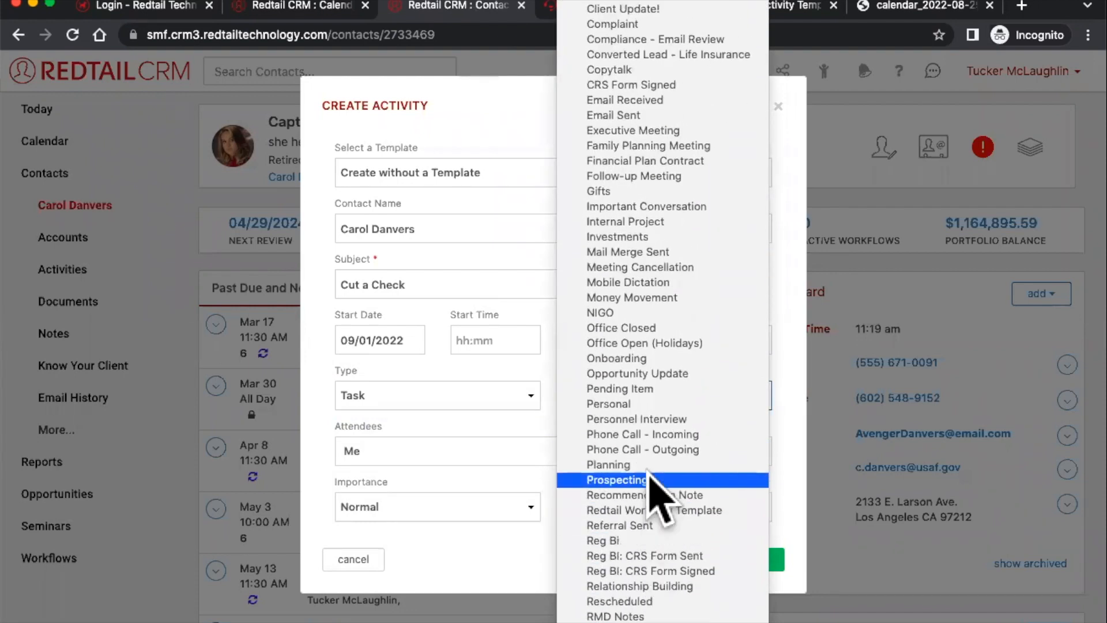
scroll(651, 488, "up", 4)
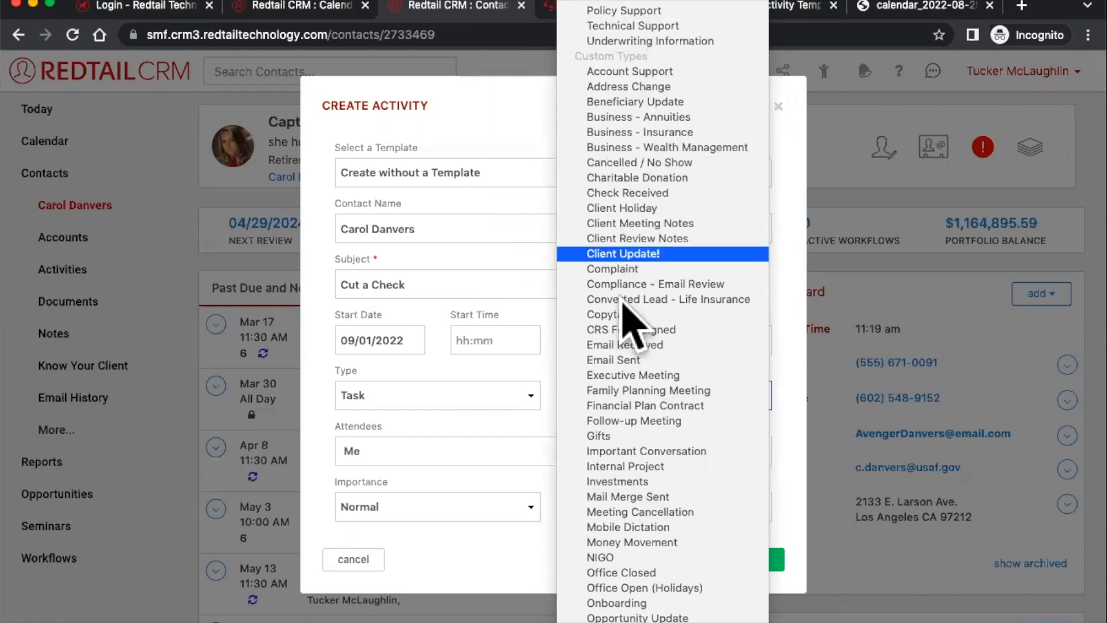
left_click(685, 545)
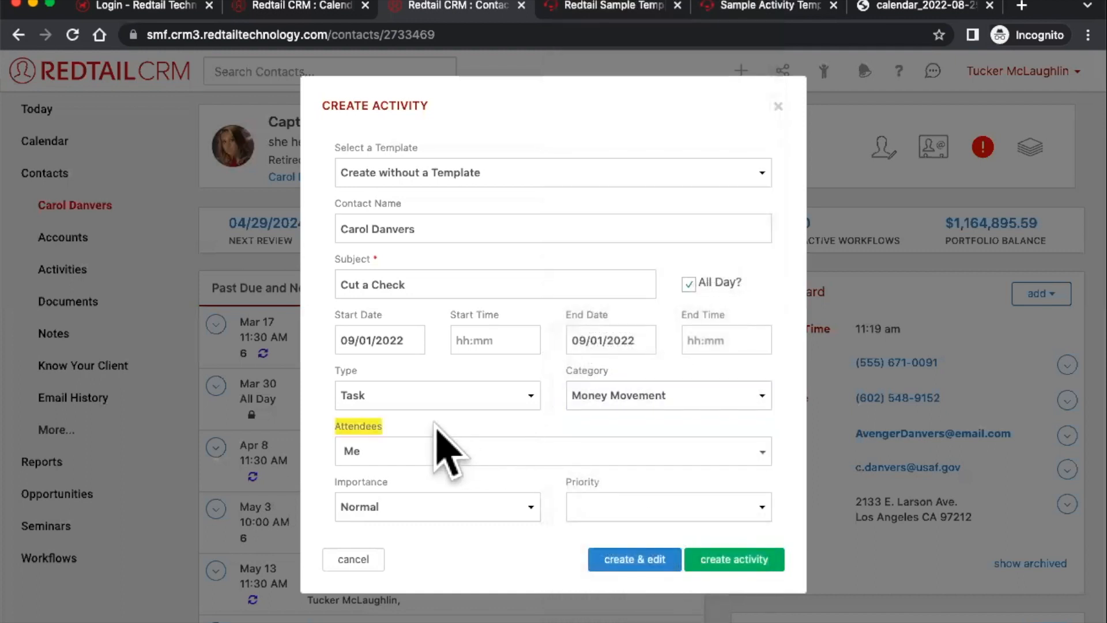
left_click(374, 453)
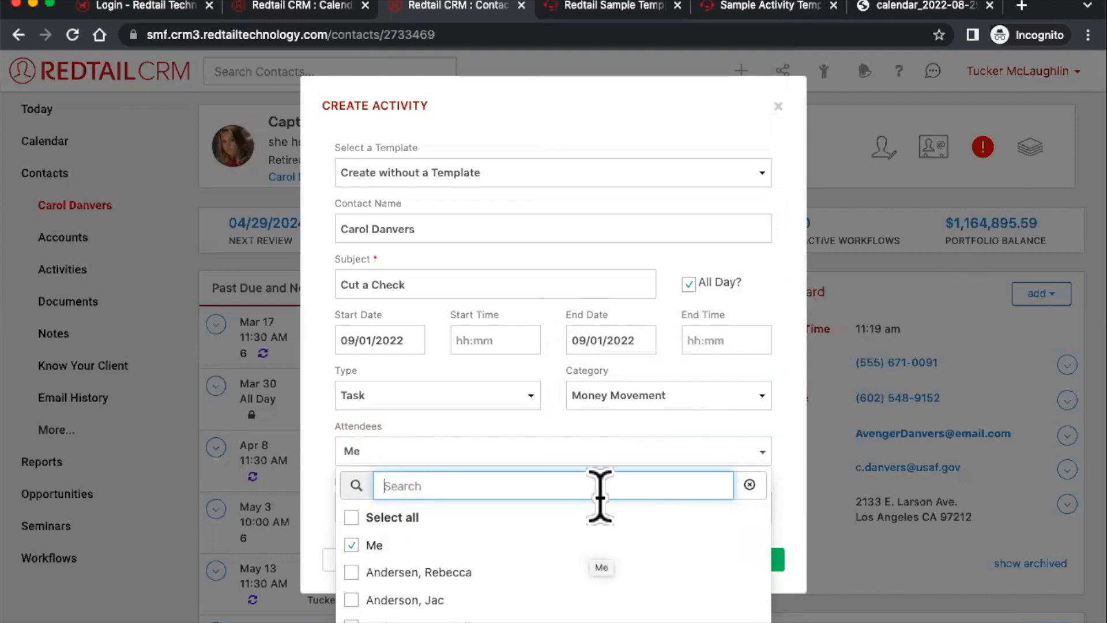
left_click(515, 438)
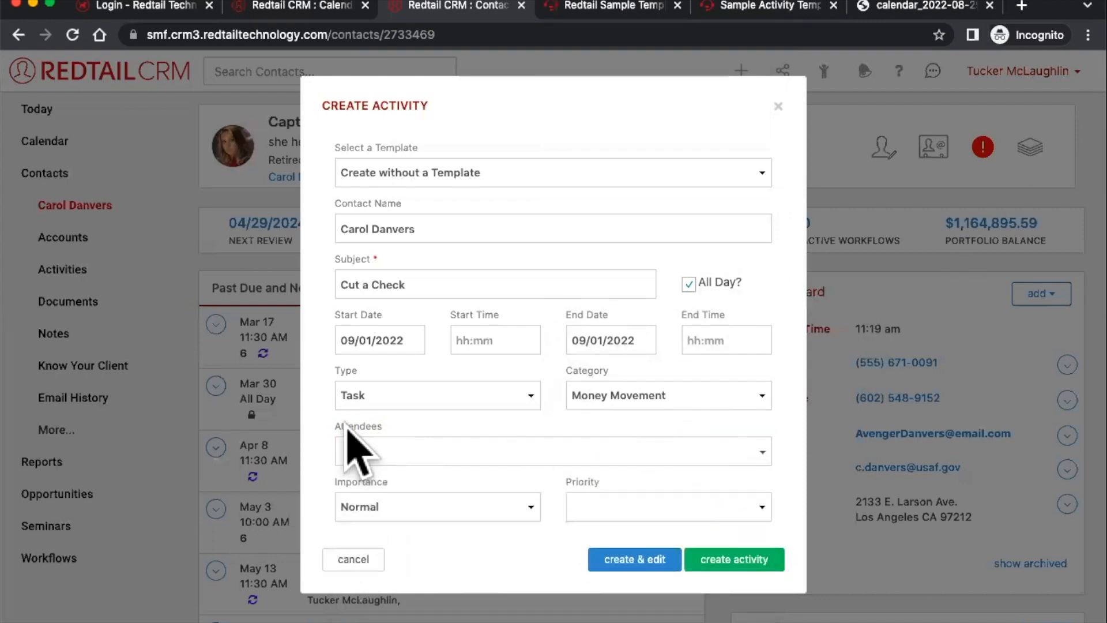
left_click(419, 453)
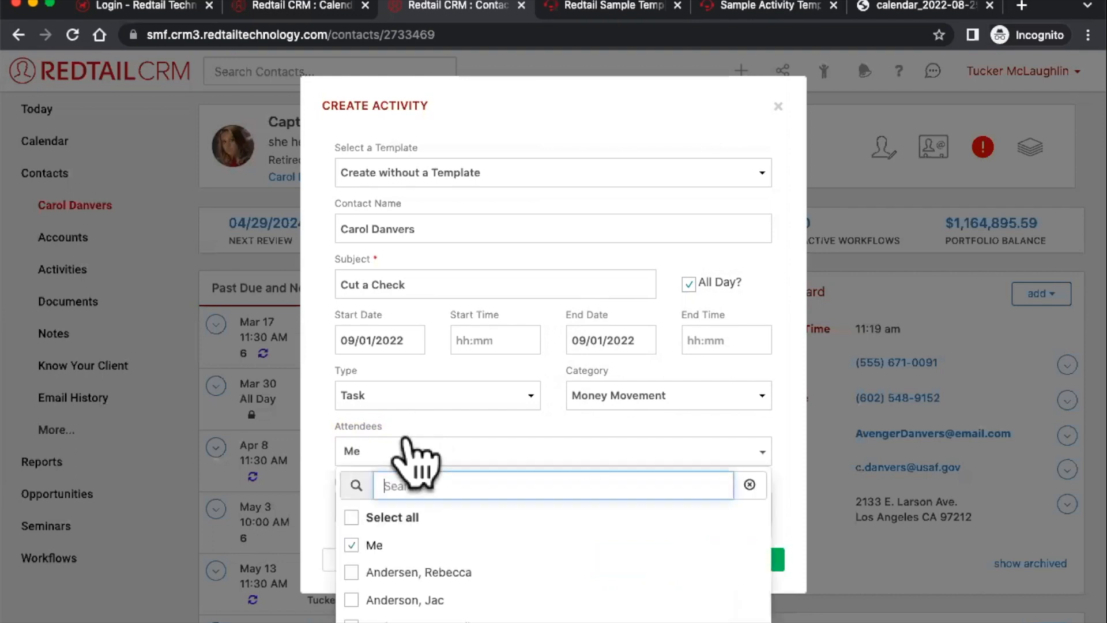
scroll(490, 551, "down", 3)
scroll(490, 548, "down", 2)
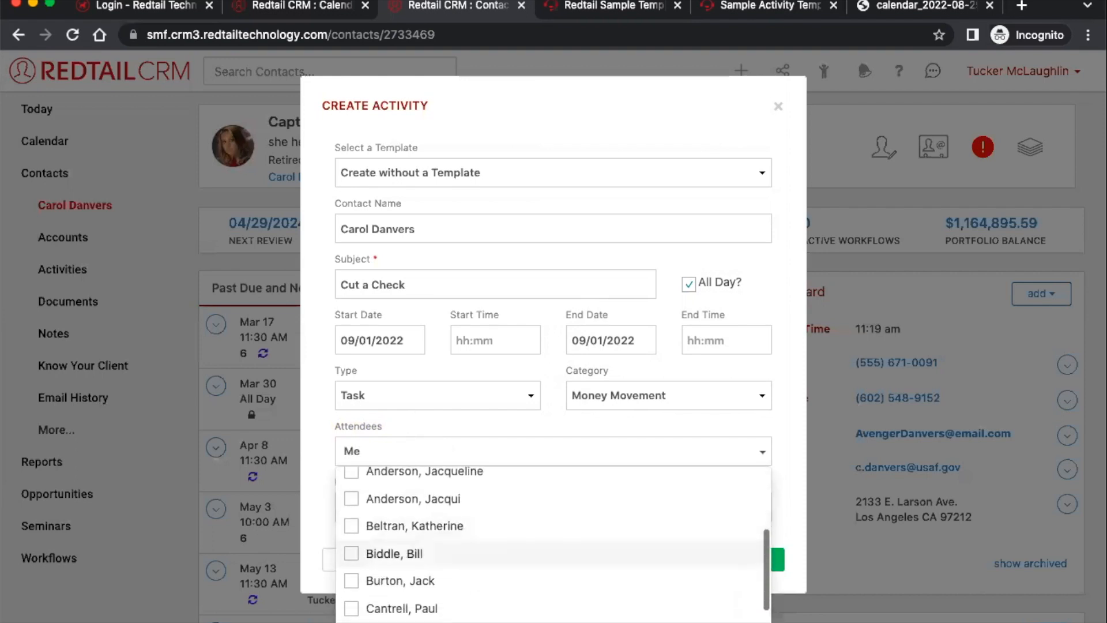
left_click(493, 557)
left_click(489, 447)
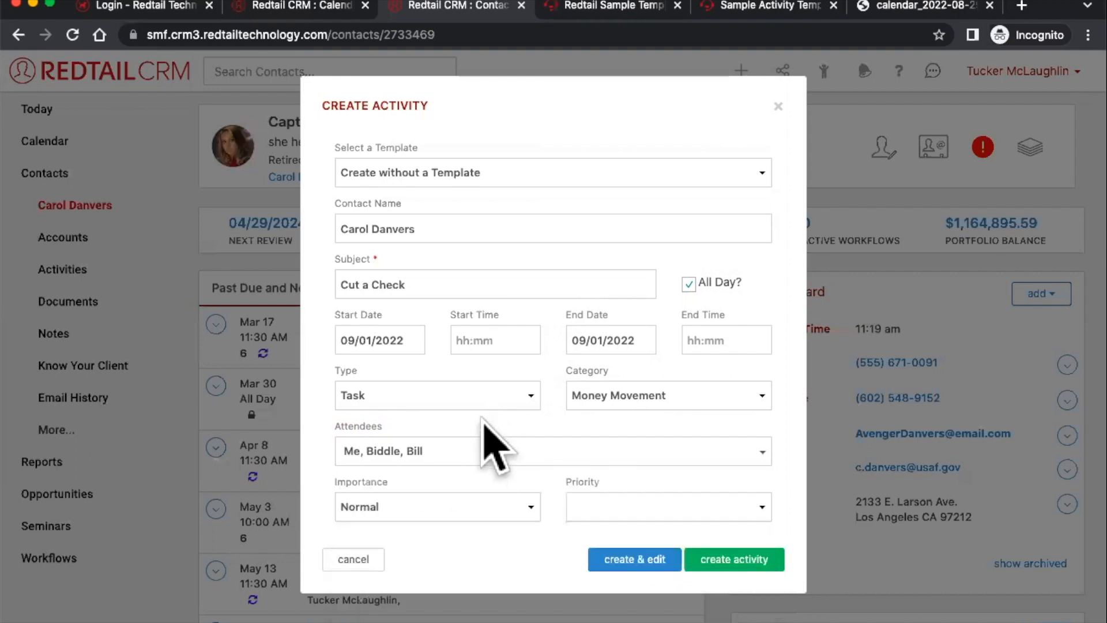
left_click(431, 455)
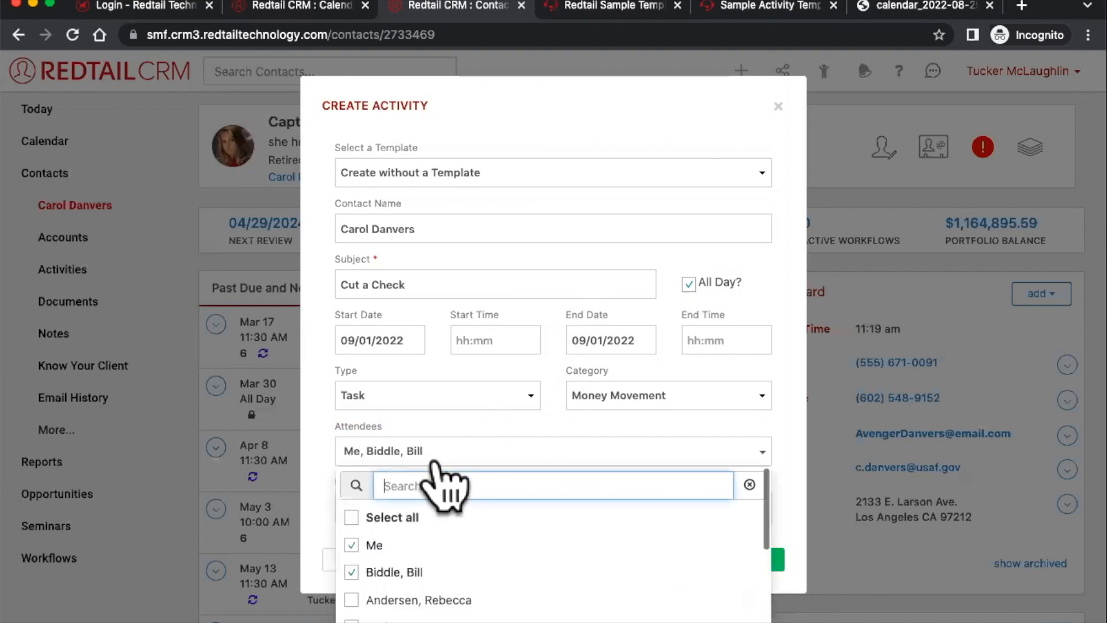
left_click(372, 544)
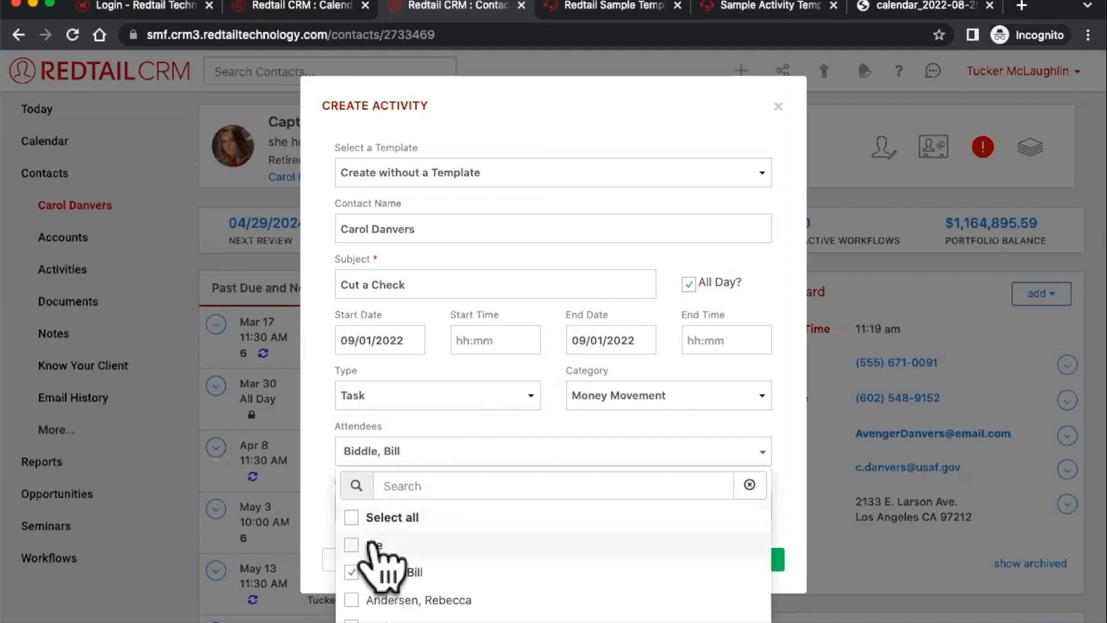
left_click(515, 430)
left_click(476, 447)
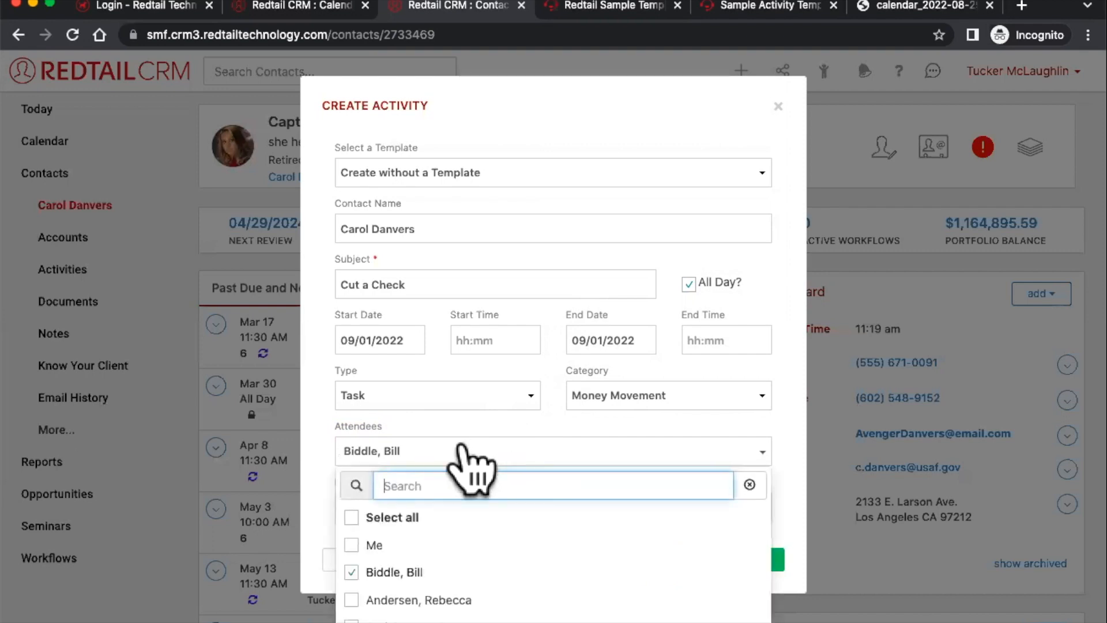
left_click(372, 544)
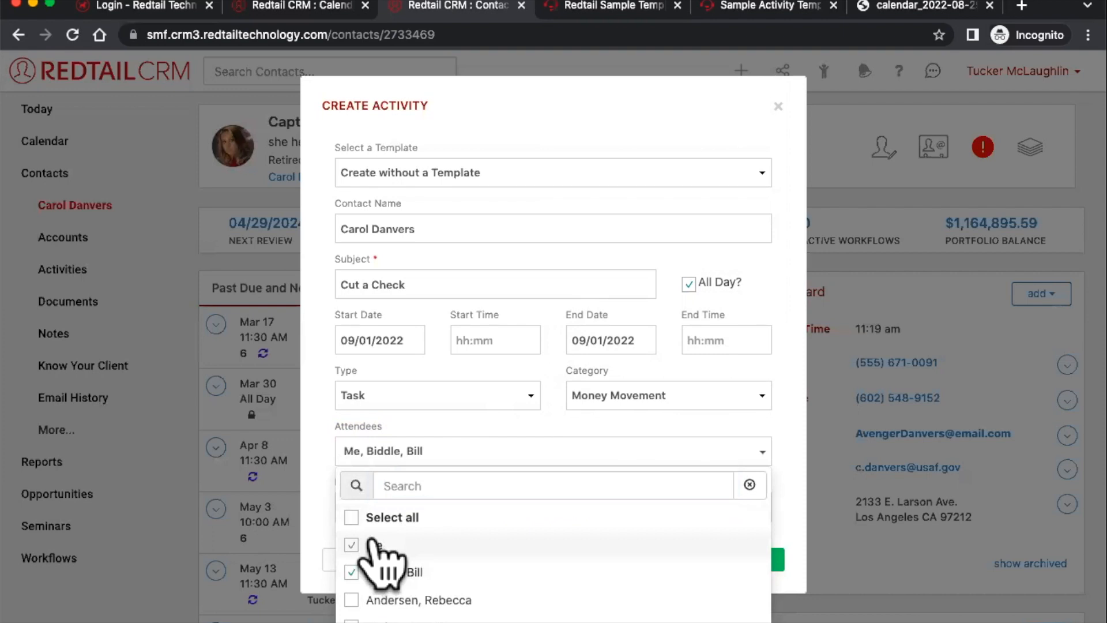
left_click(512, 425)
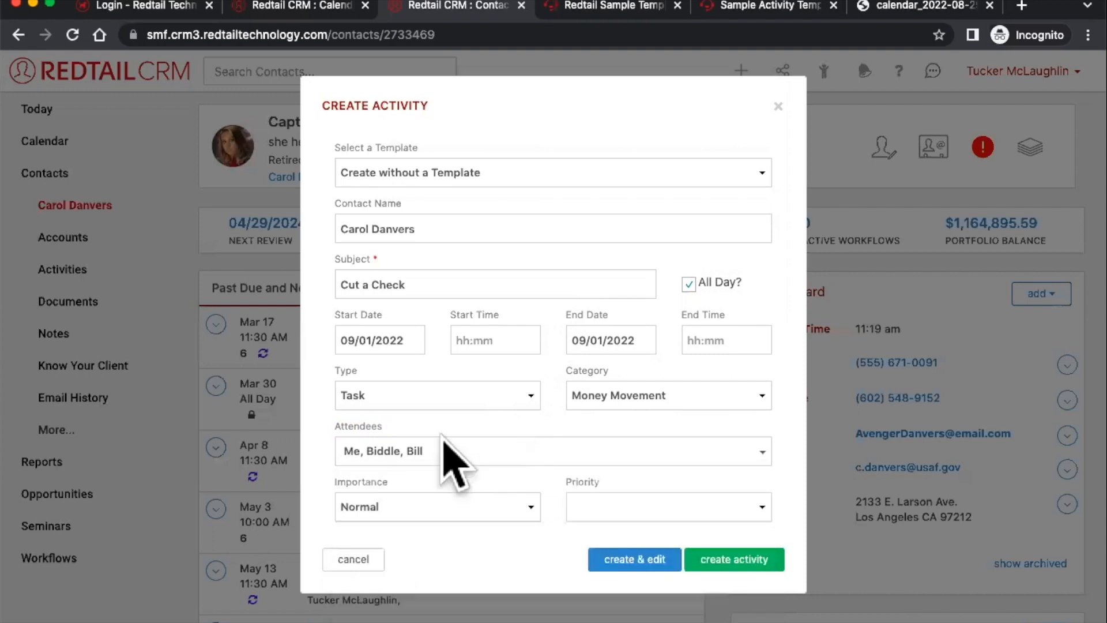
left_click(410, 455)
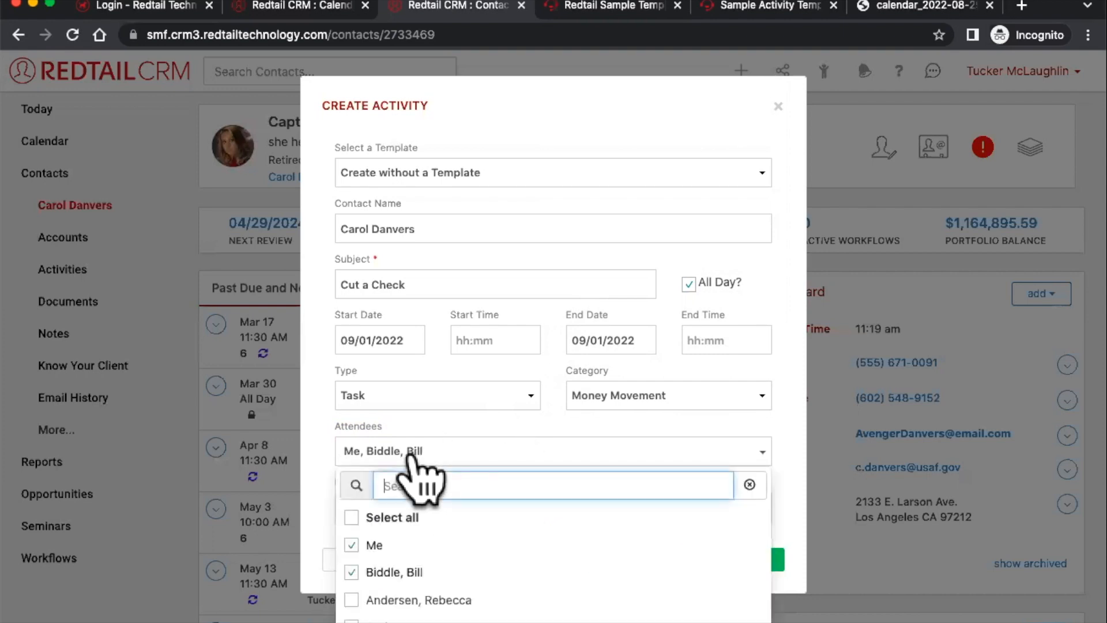
left_click(415, 571)
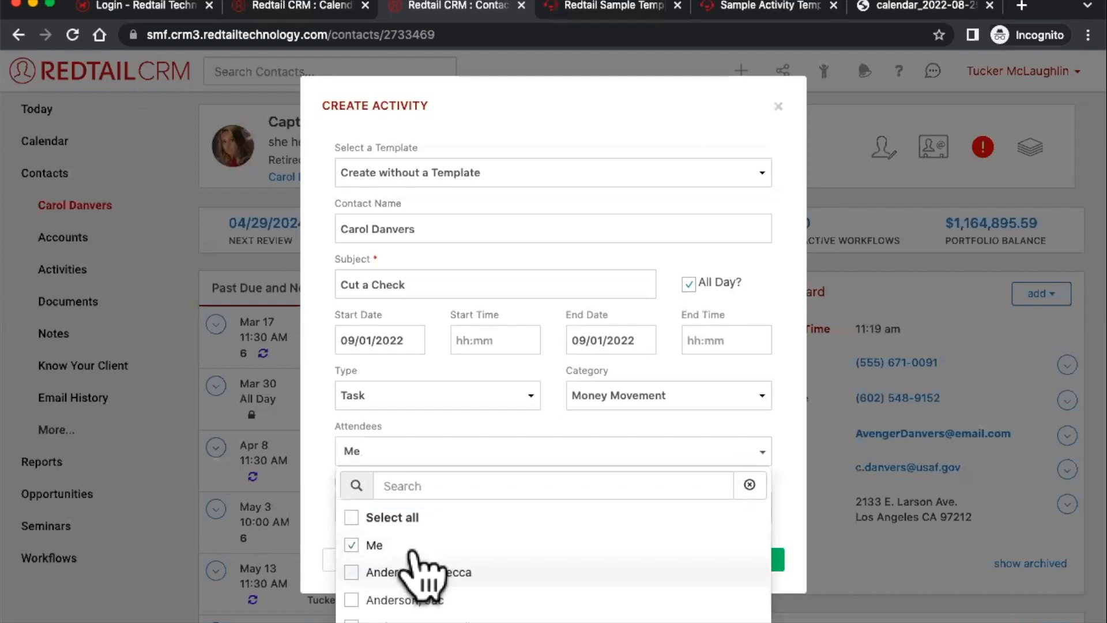
left_click(495, 431)
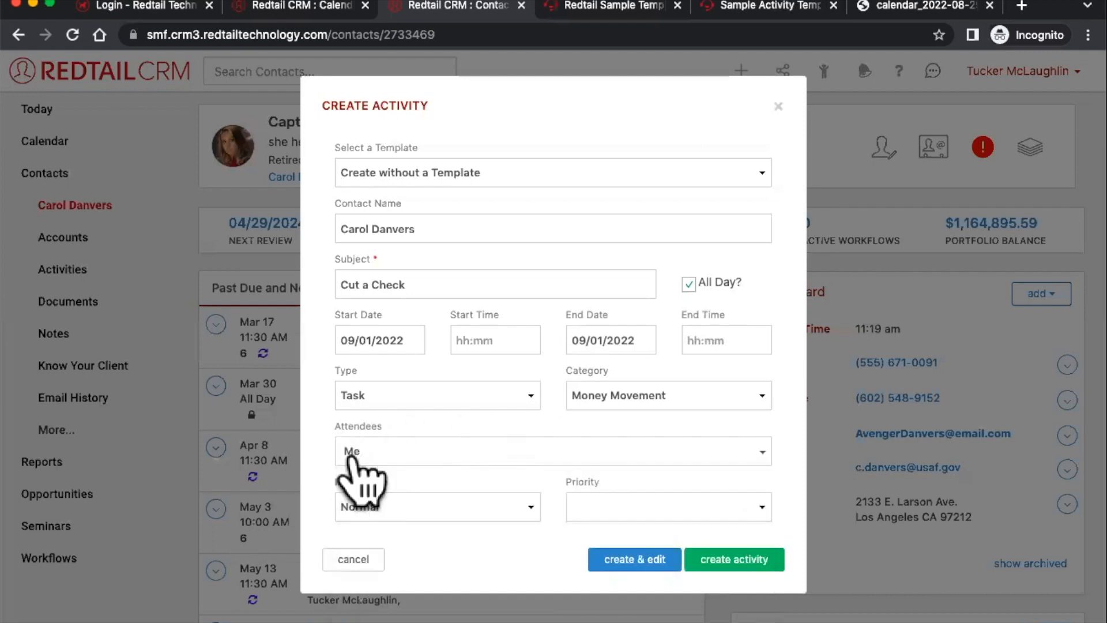
left_click(383, 334)
left_click(524, 155)
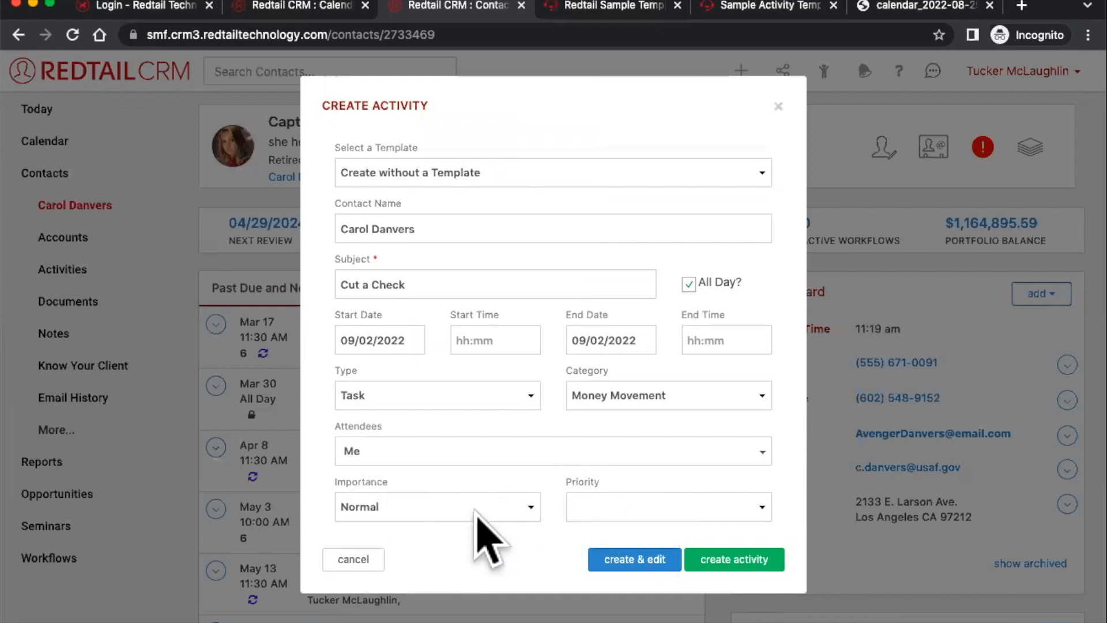
- Set importance to High and compare against the week's calendar
left_click(496, 506)
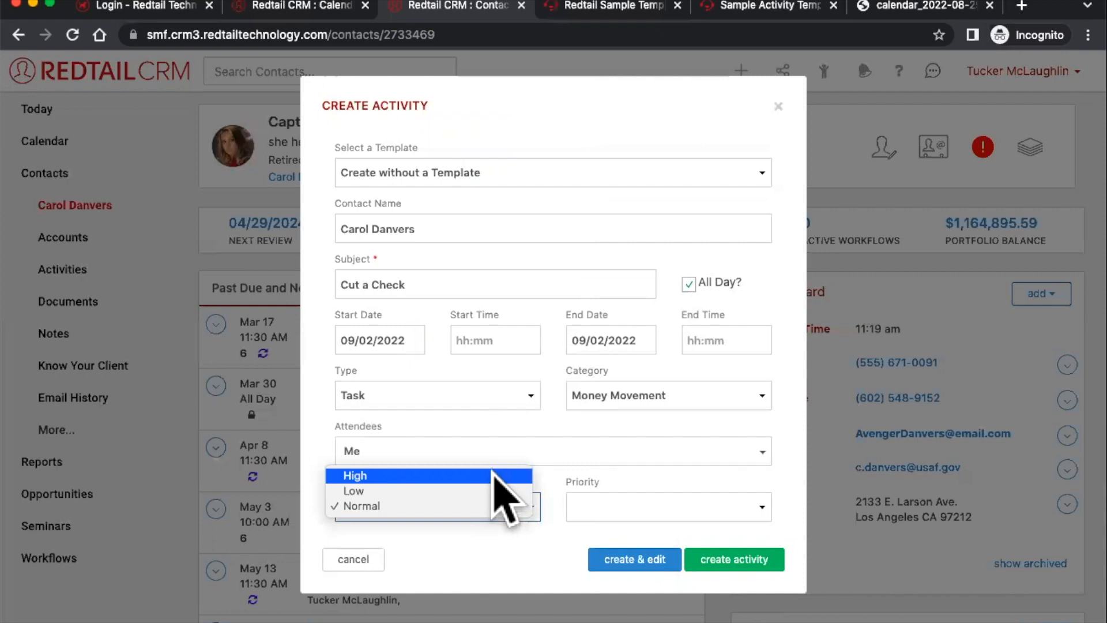
left_click(493, 473)
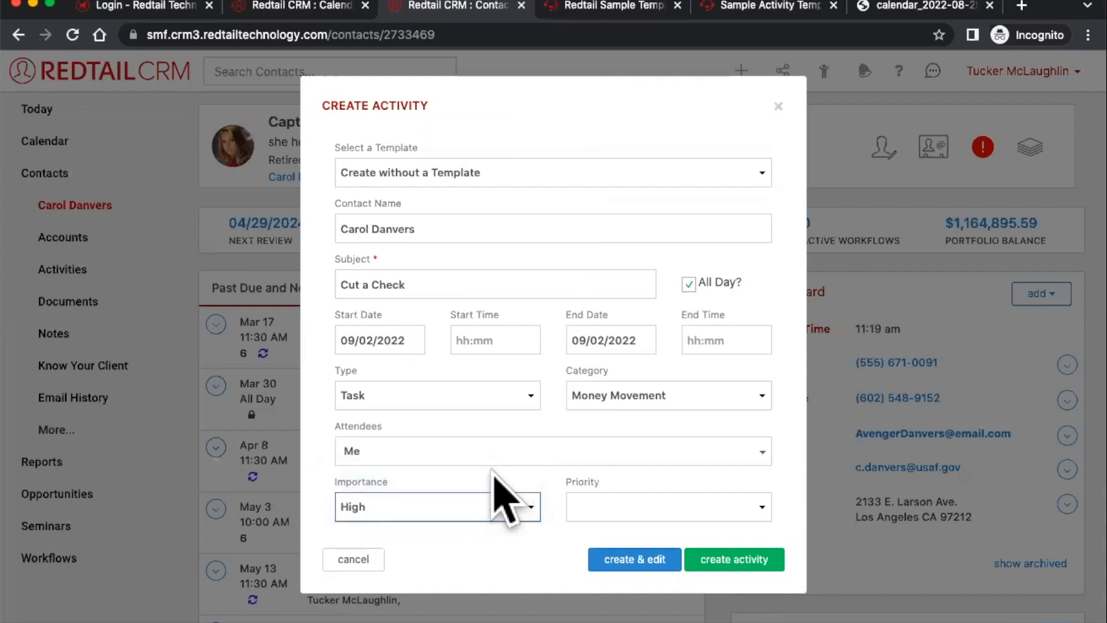
left_click(306, 9)
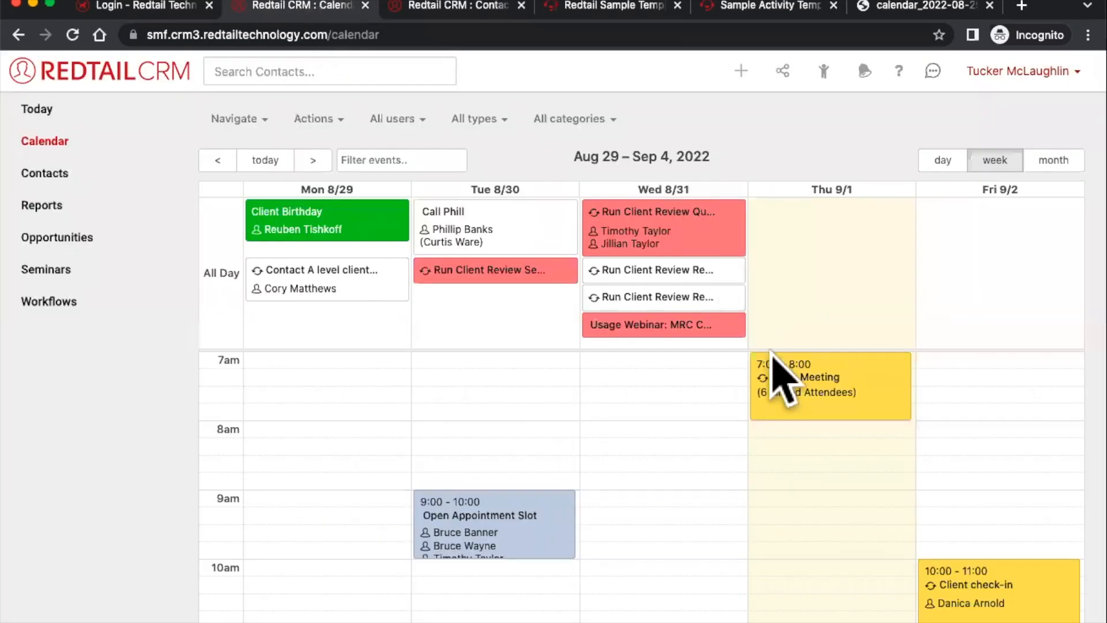
mouse_move(862, 370)
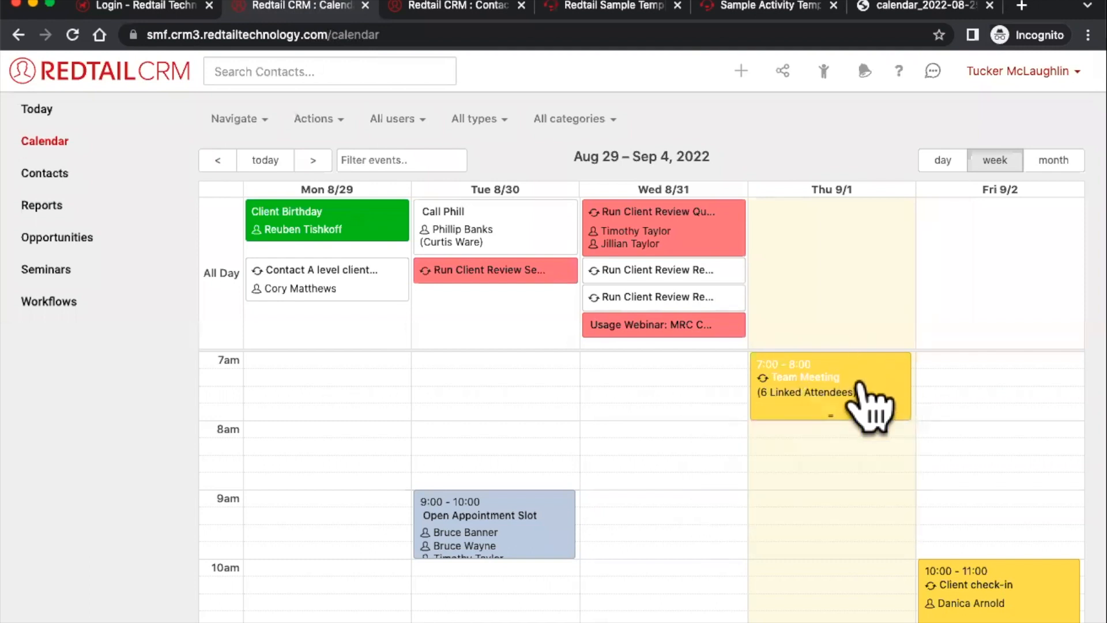
left_click(470, 7)
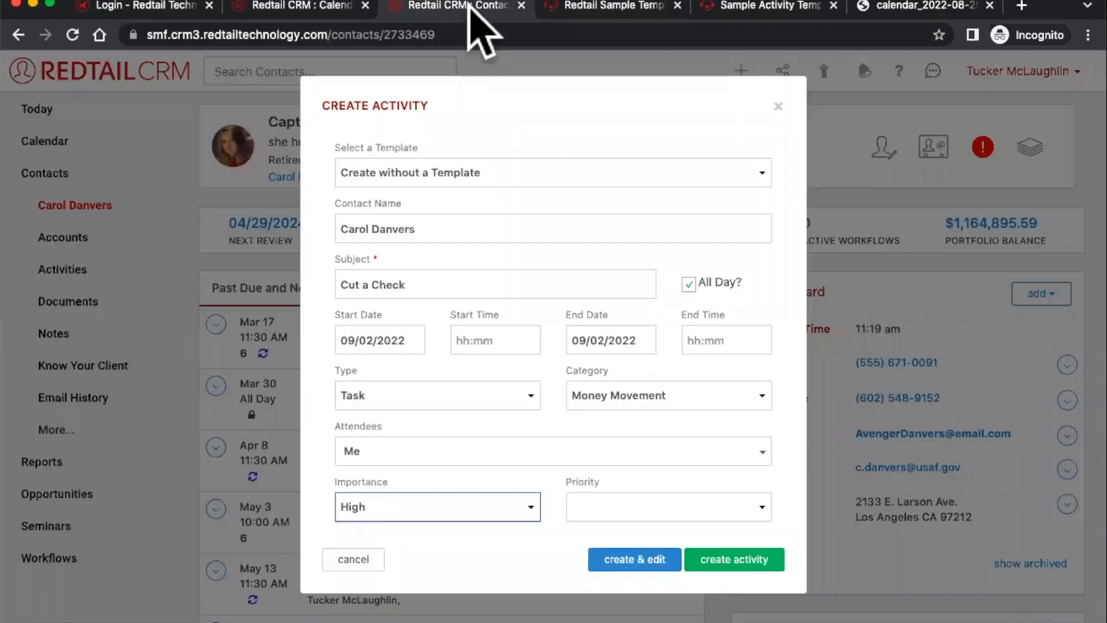
- Change importance to Low and then back to Normal
left_click(522, 505)
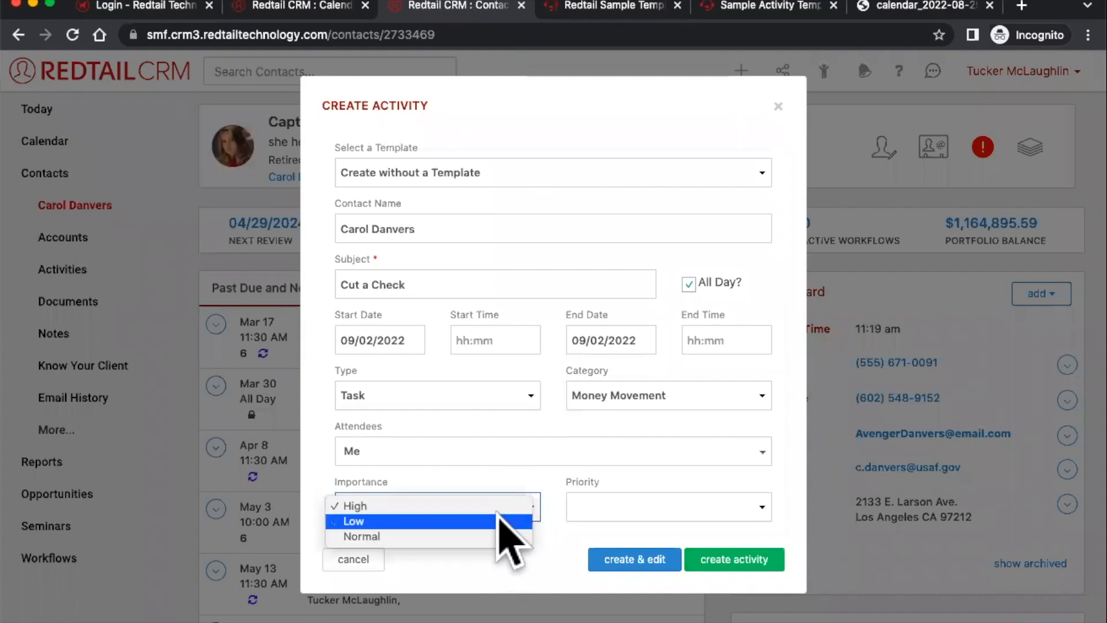
left_click(497, 515)
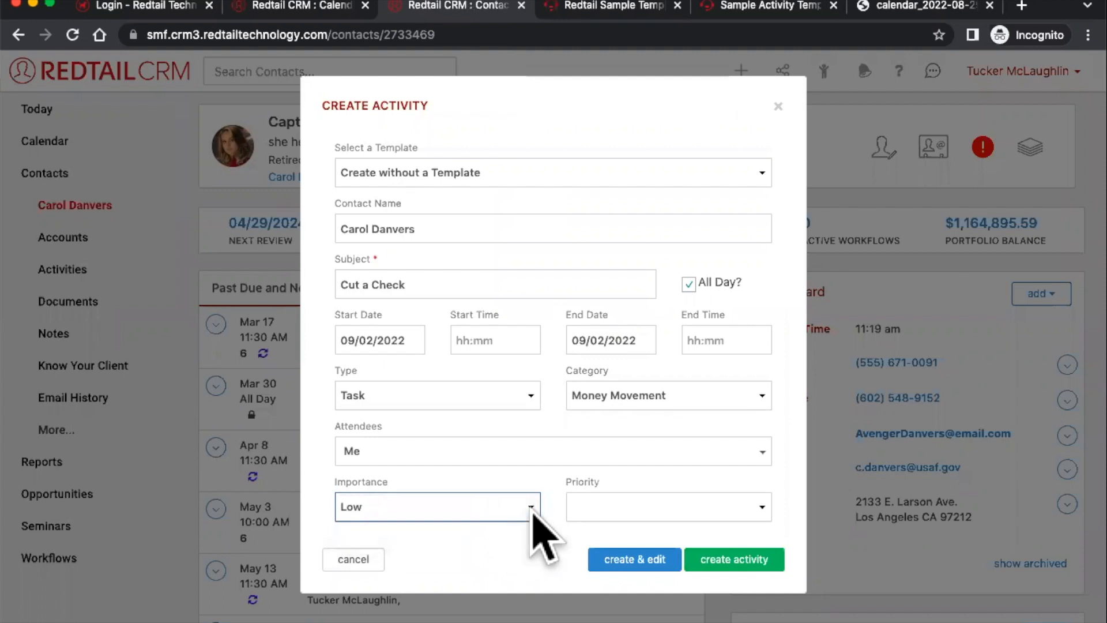
left_click(493, 507)
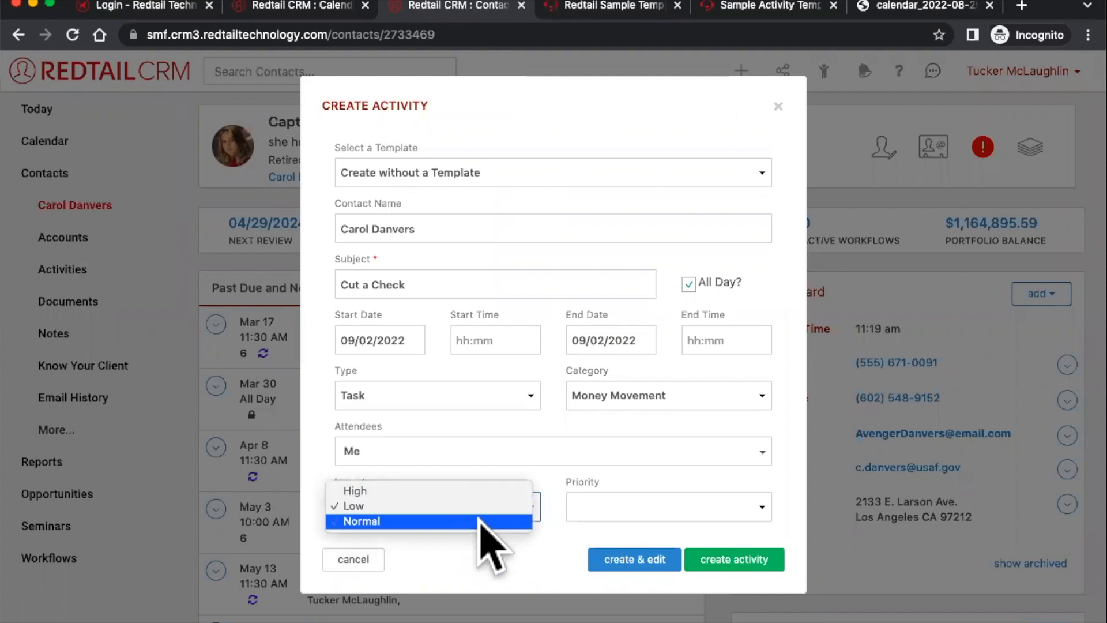
left_click(490, 522)
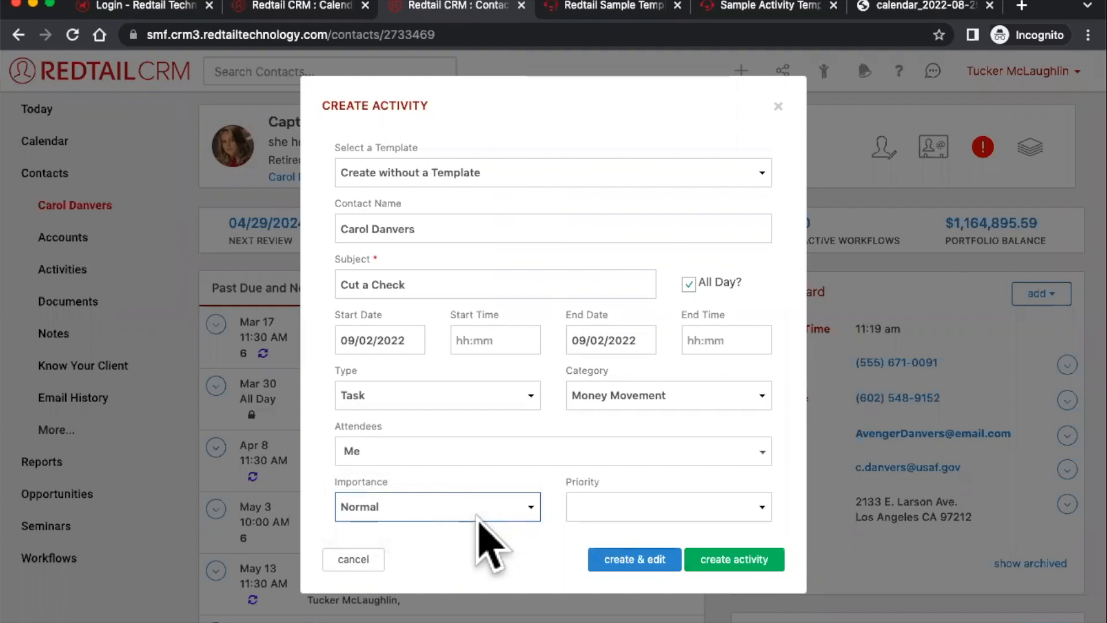
left_click(638, 507)
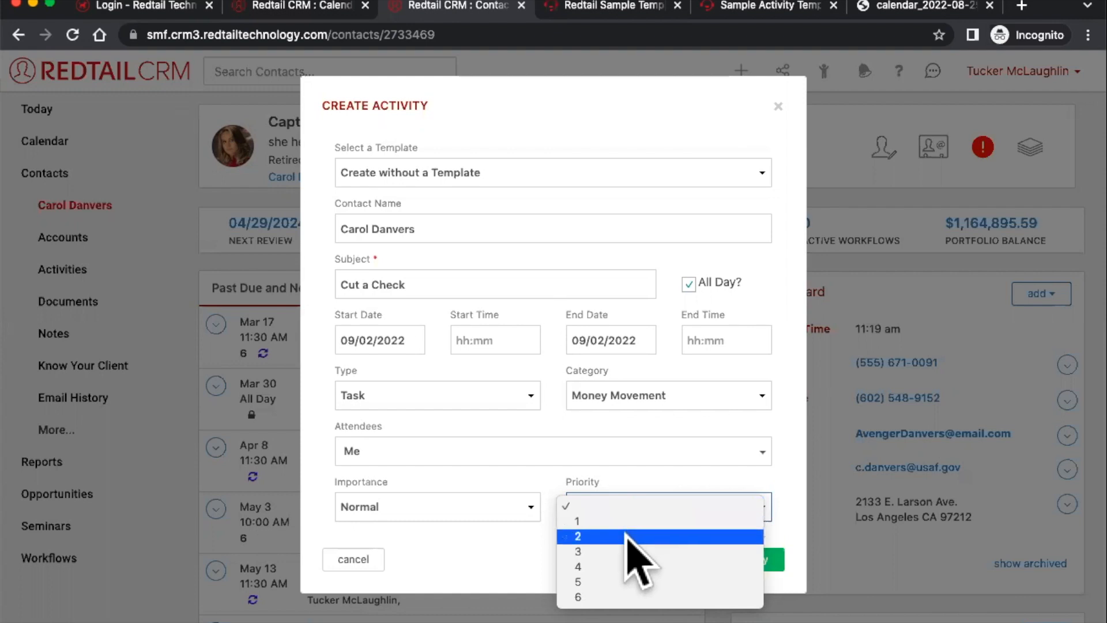
- Set priority 2 and High importance, then create the activity and open its details
left_click(631, 535)
left_click(460, 506)
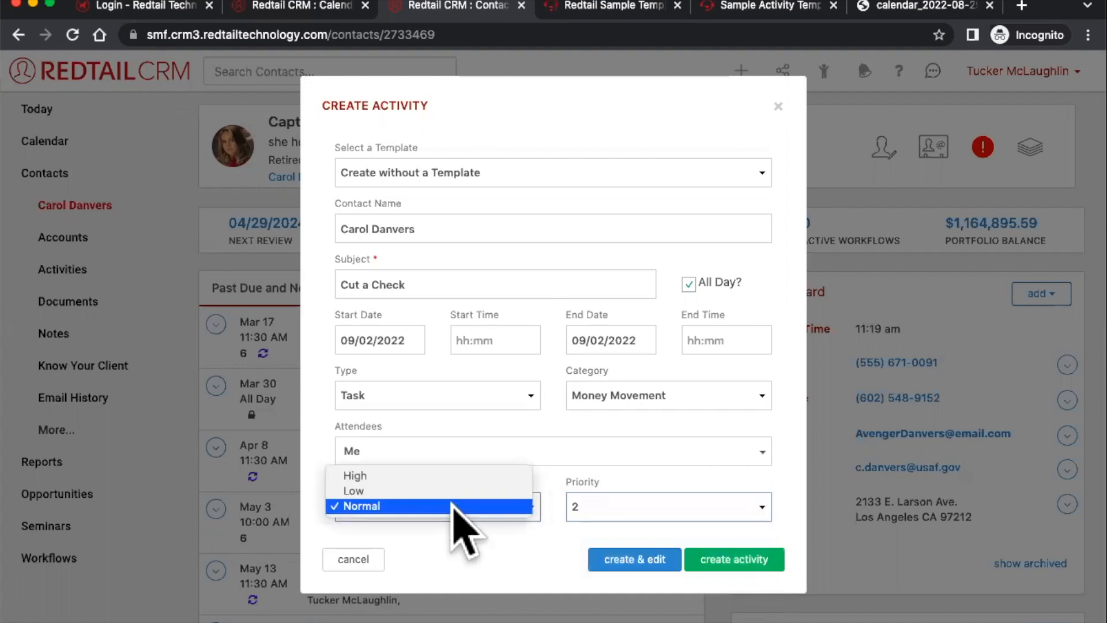
left_click(469, 474)
left_click(634, 558)
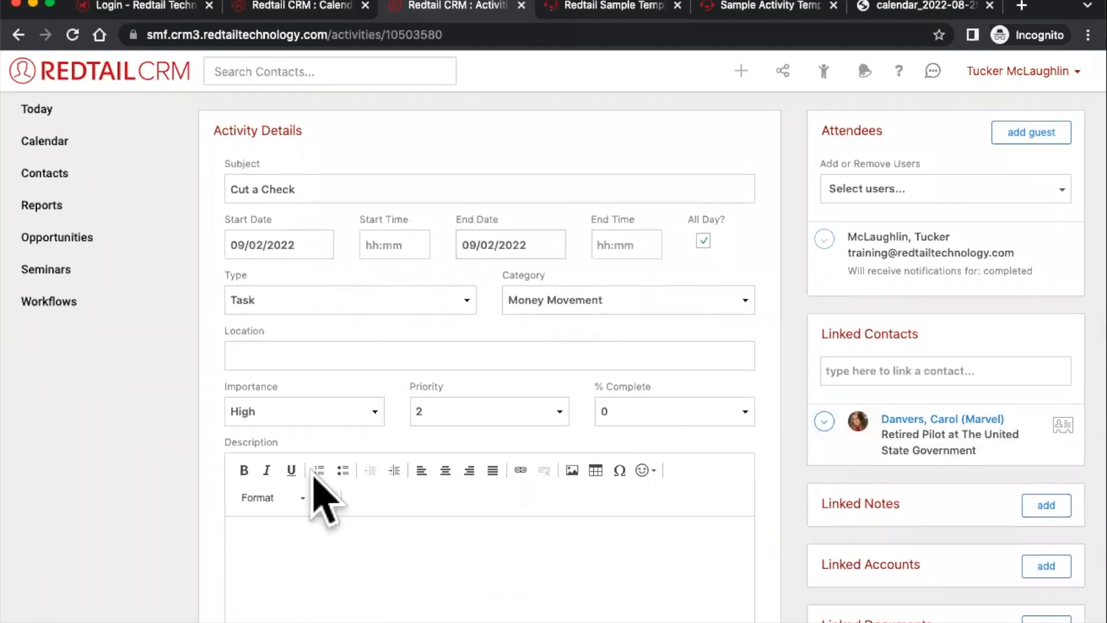
- Set the location to The Cheesecake Factory address, then clear it again
scroll(533, 467, "down", 1)
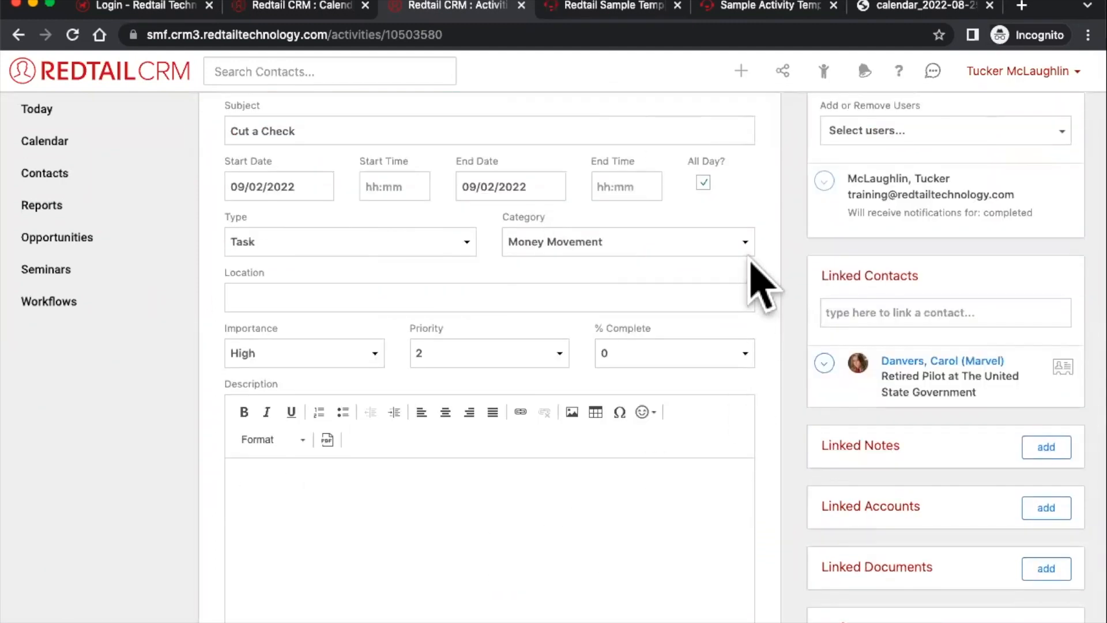
scroll(747, 260, "down", 2)
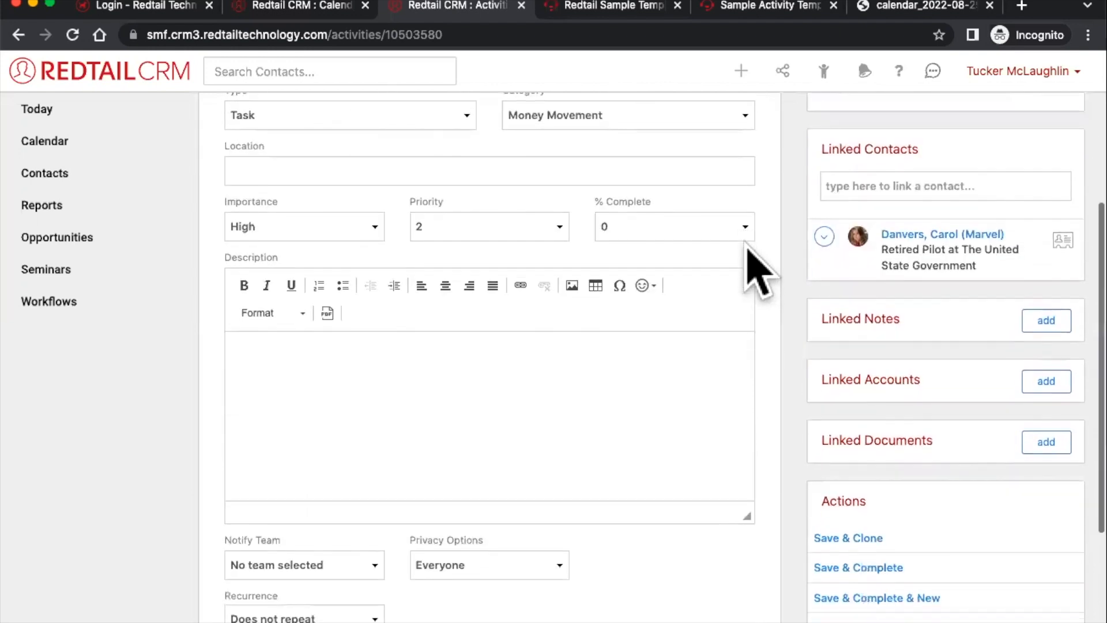
scroll(689, 260, "up", 2)
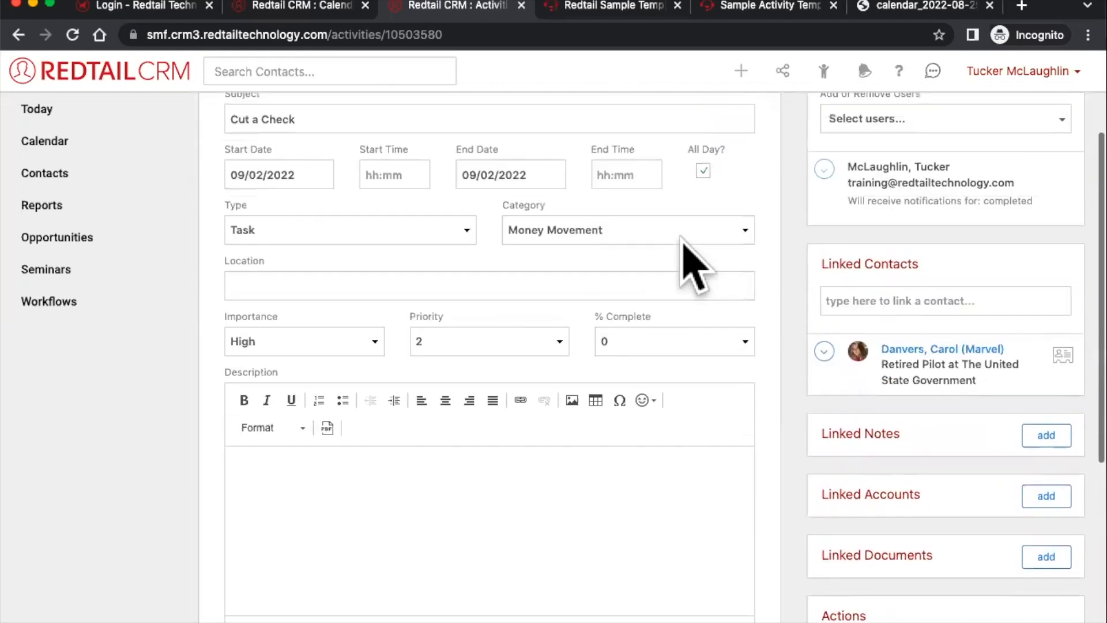
left_click(348, 271)
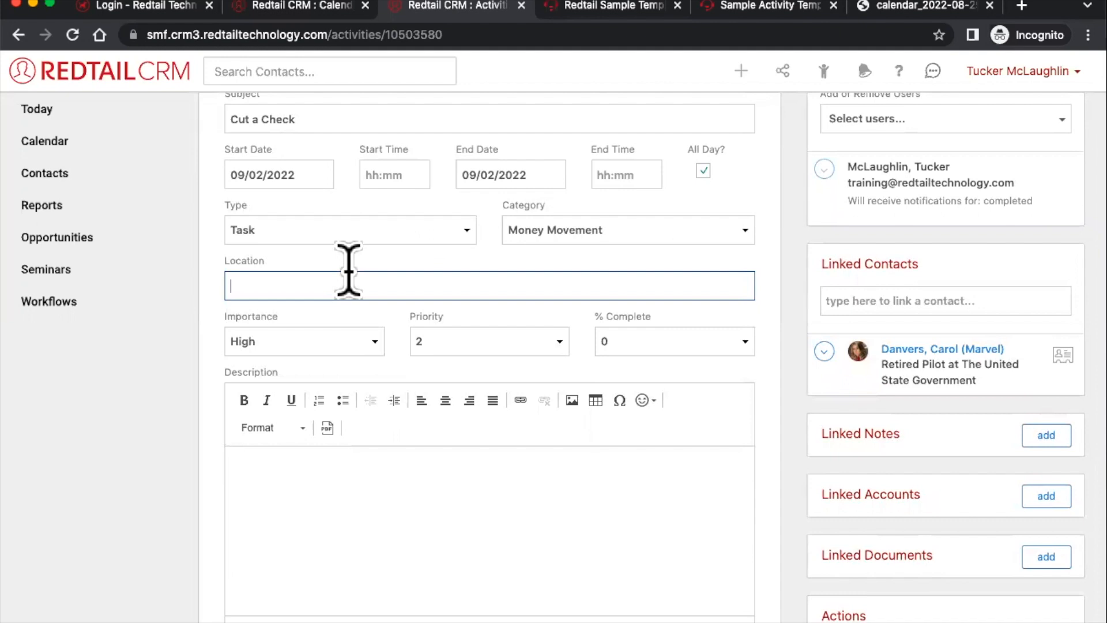
type("the")
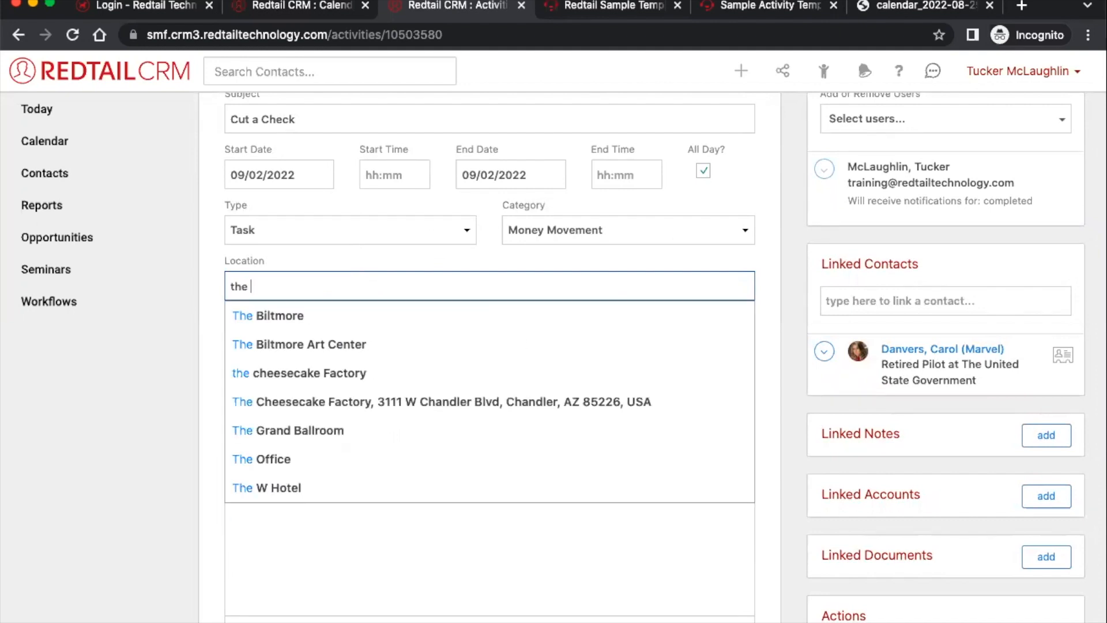
left_click(364, 403)
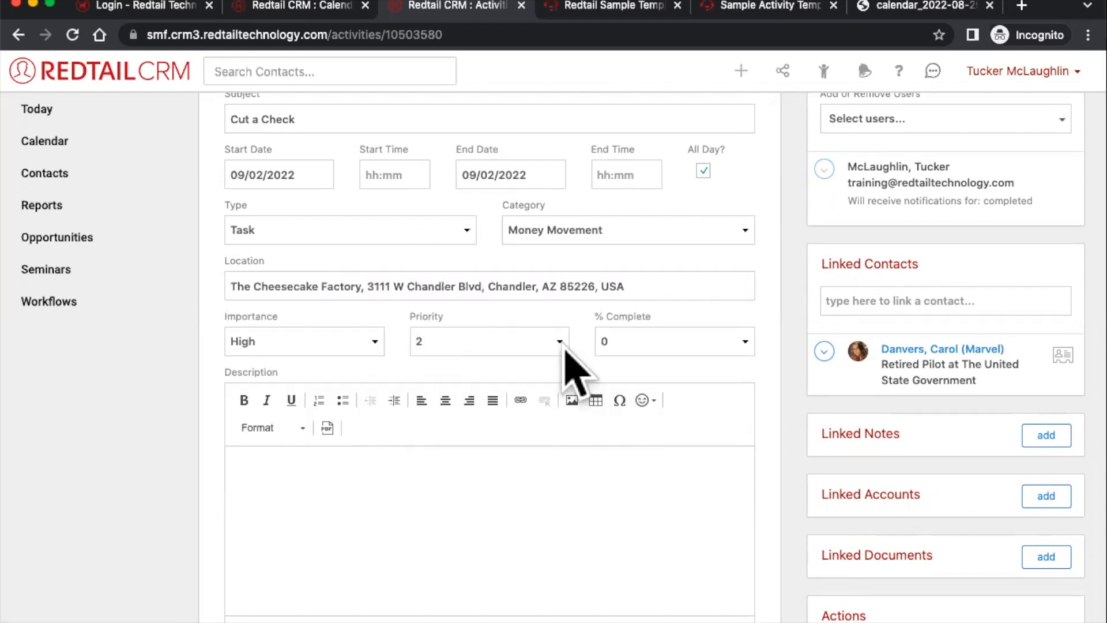
triple_click(521, 287)
key("BackSpace")
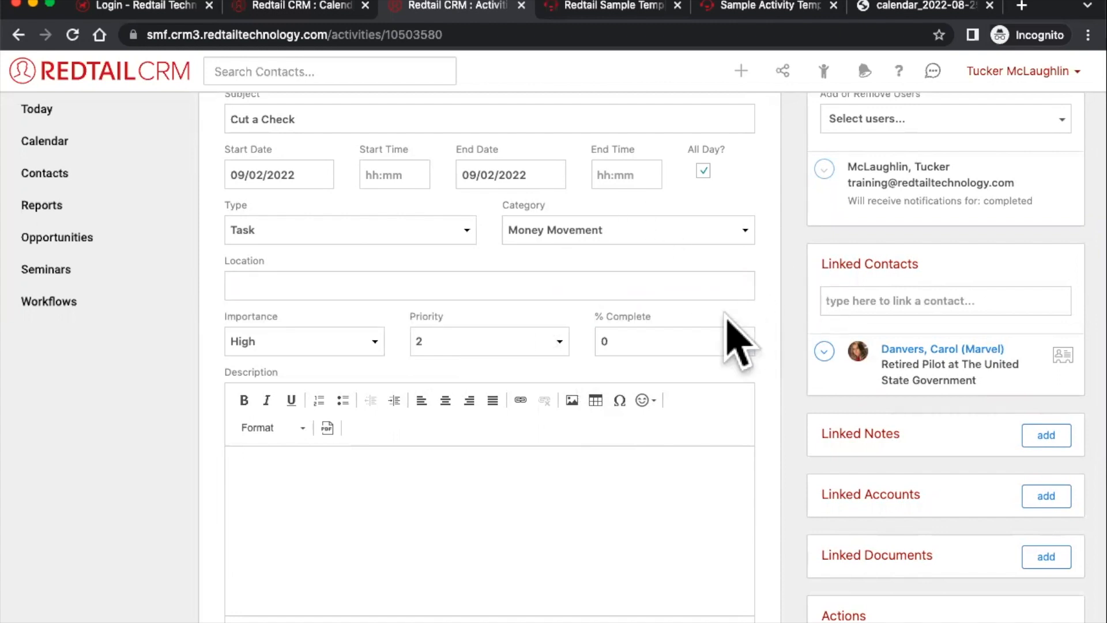
- Mark the task 100% complete and begin the description with 'agenda'
left_click(712, 343)
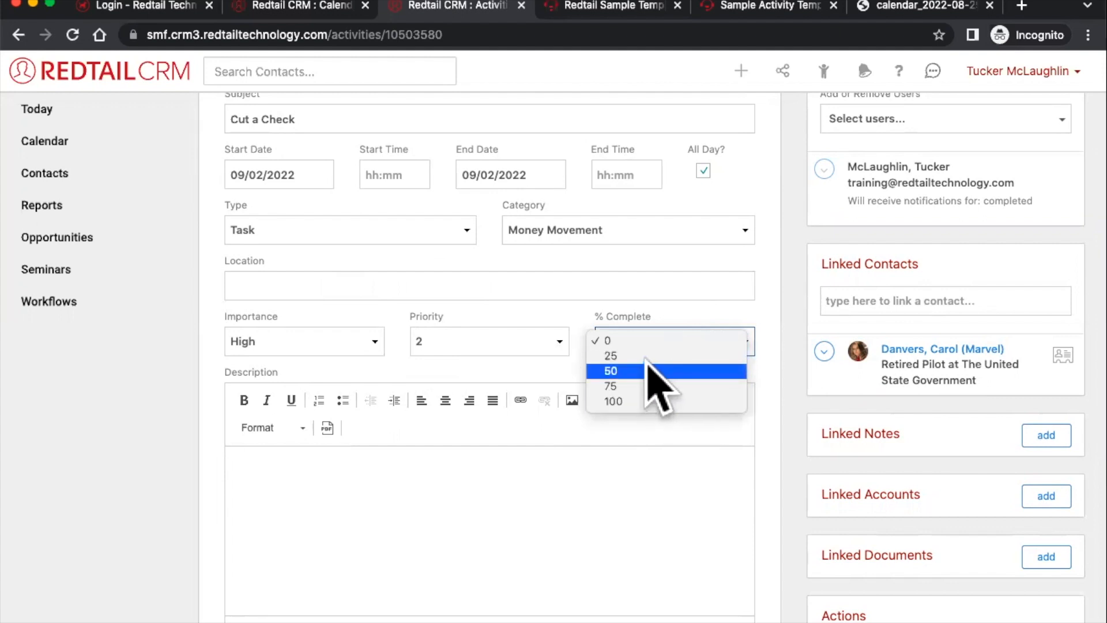
left_click(726, 401)
scroll(874, 287, "down", 2)
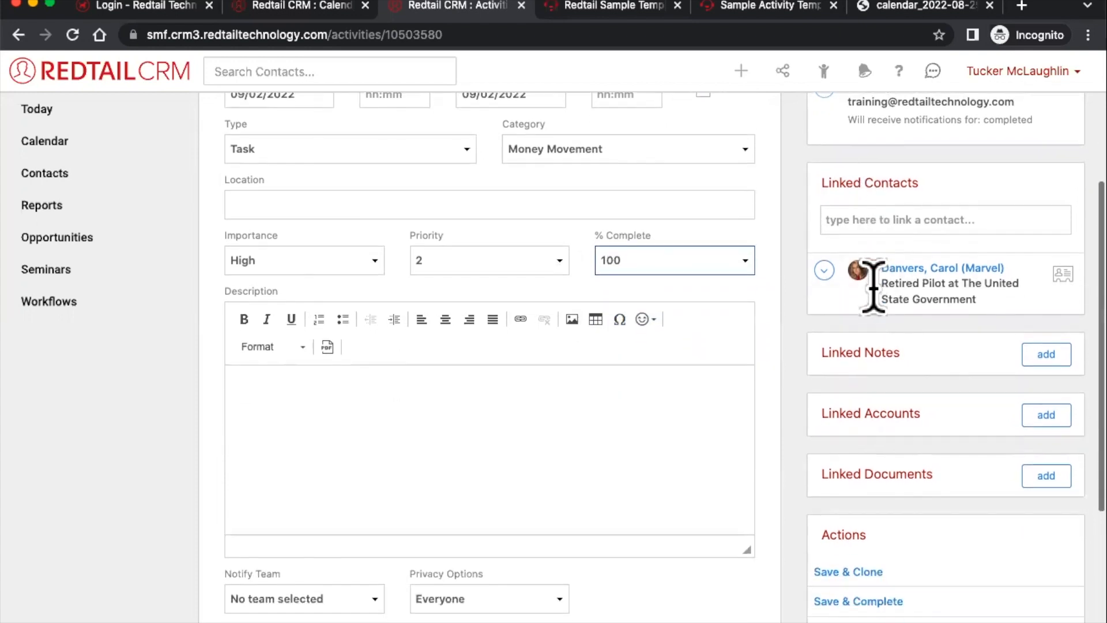
scroll(874, 287, "down", 2)
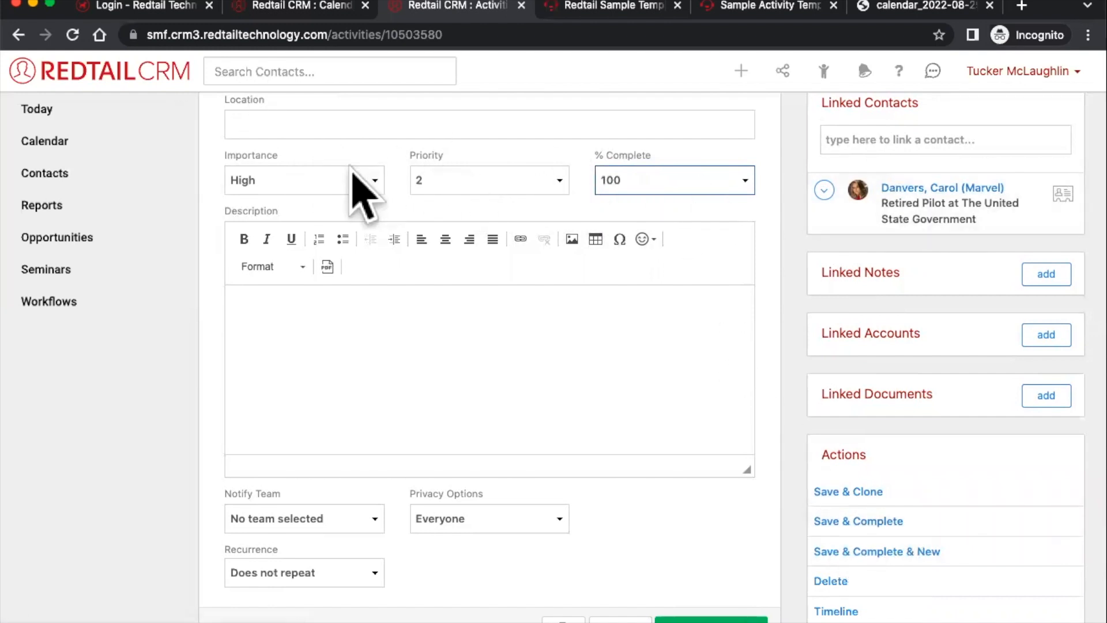
left_click(562, 415)
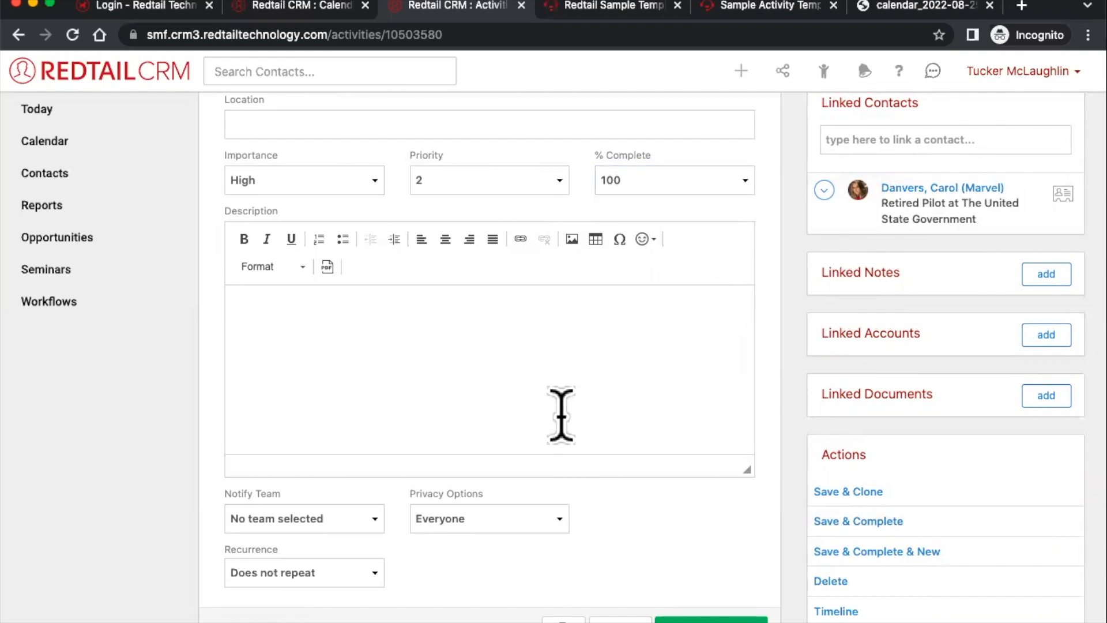
type("agenda")
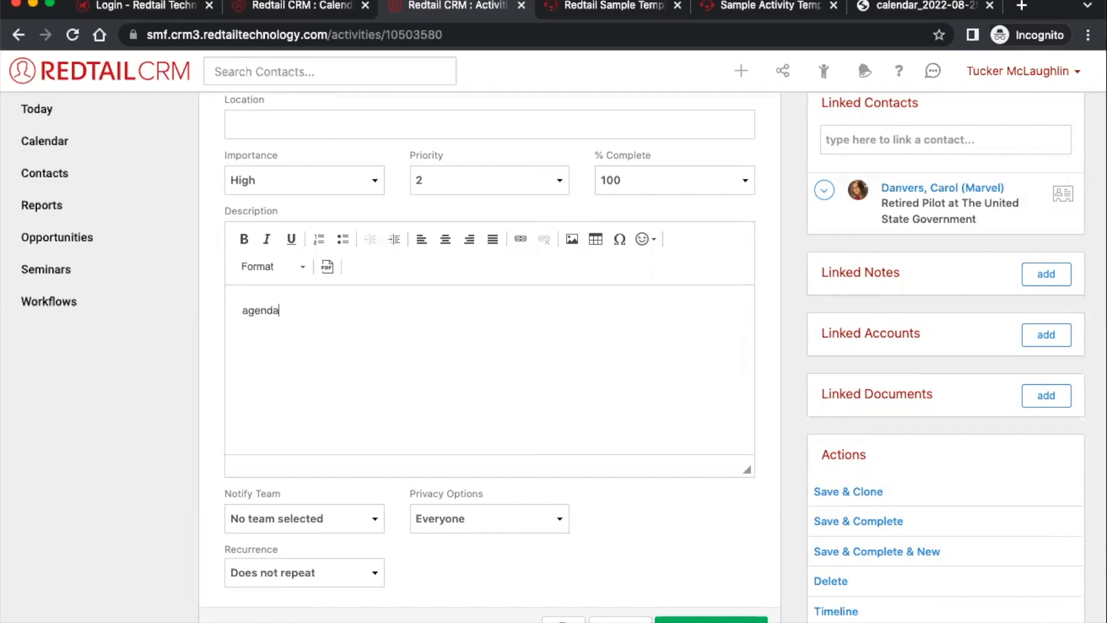
- Add ', directions outcome, progress, changes' and a '9/1 NG11:24 am' line, fixing 'progresss'
type(", directions ")
type("outcome, ")
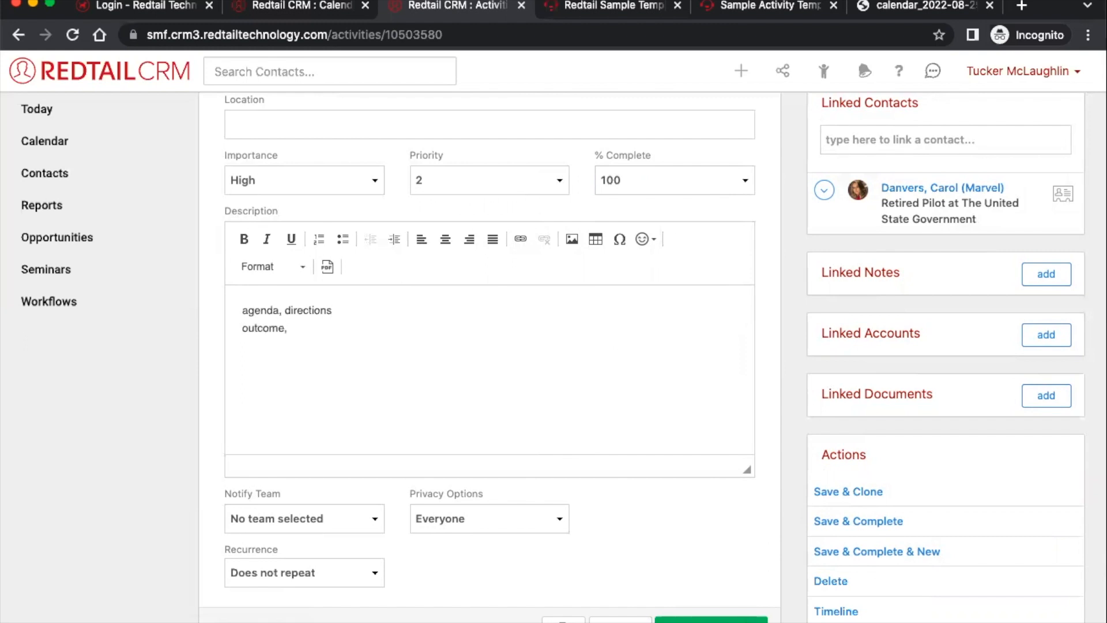
type("progresss, changes")
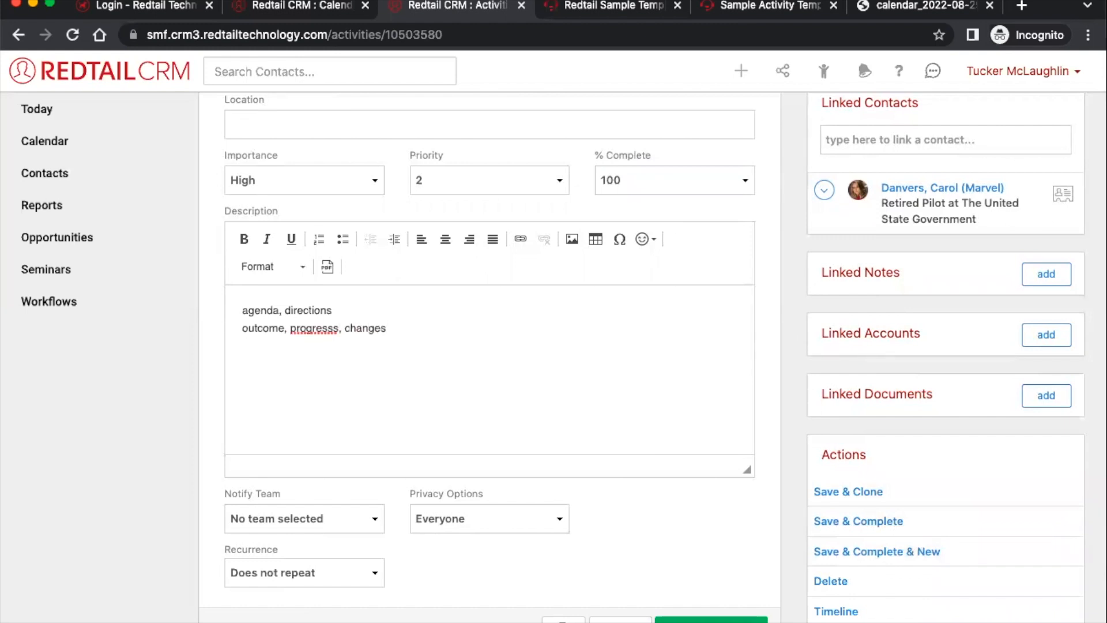
right_click(321, 326)
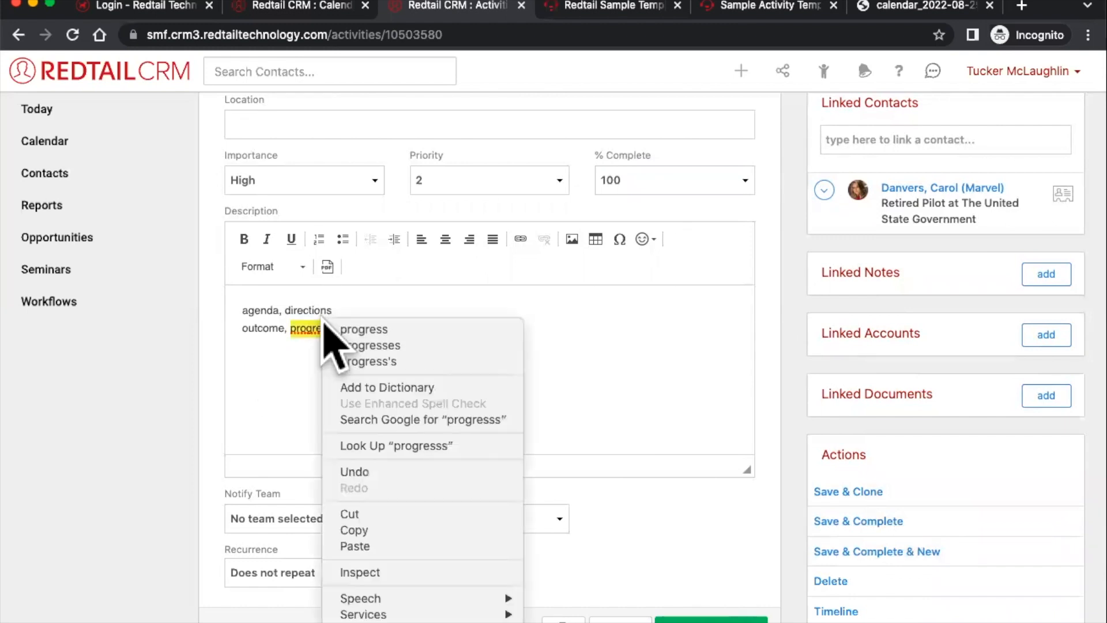
left_click(361, 329)
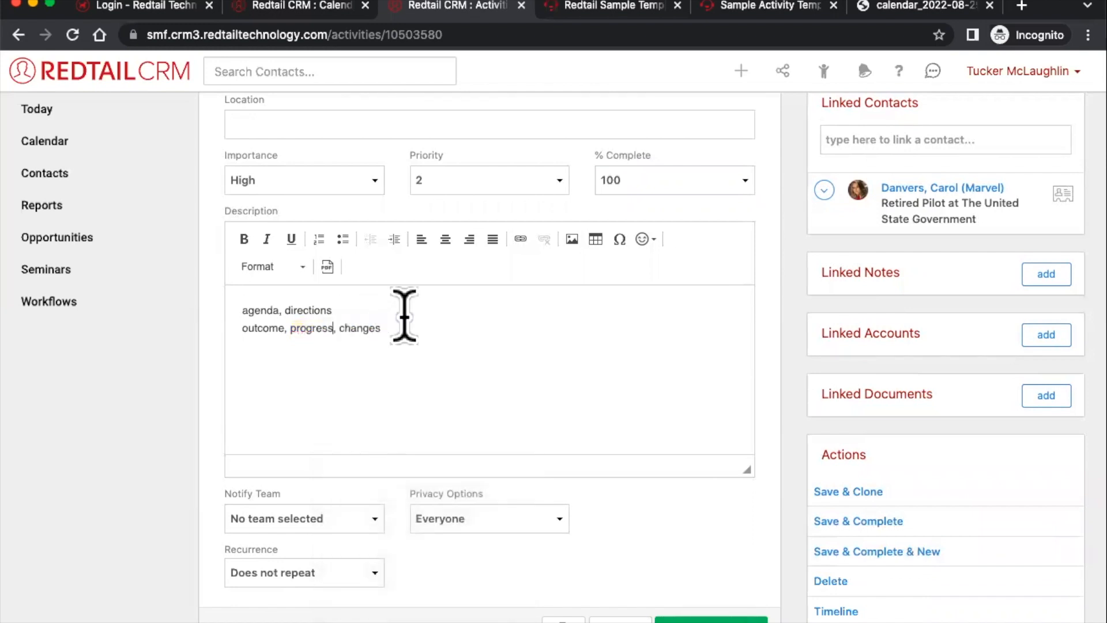
key("Return")
type("9/1 NG,")
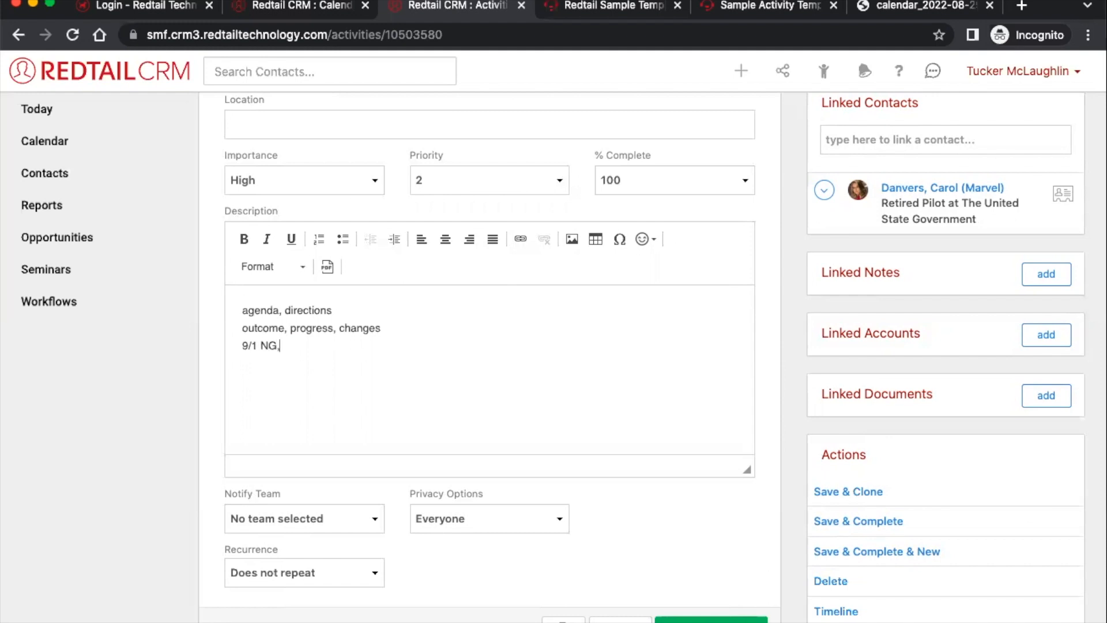
type("11:24 am")
- Add 'Cut the check successfully' to the third line and copy that phrase
key("Right")
key("Right")
key("Right")
key("Right")
type("Cut the check successfu")
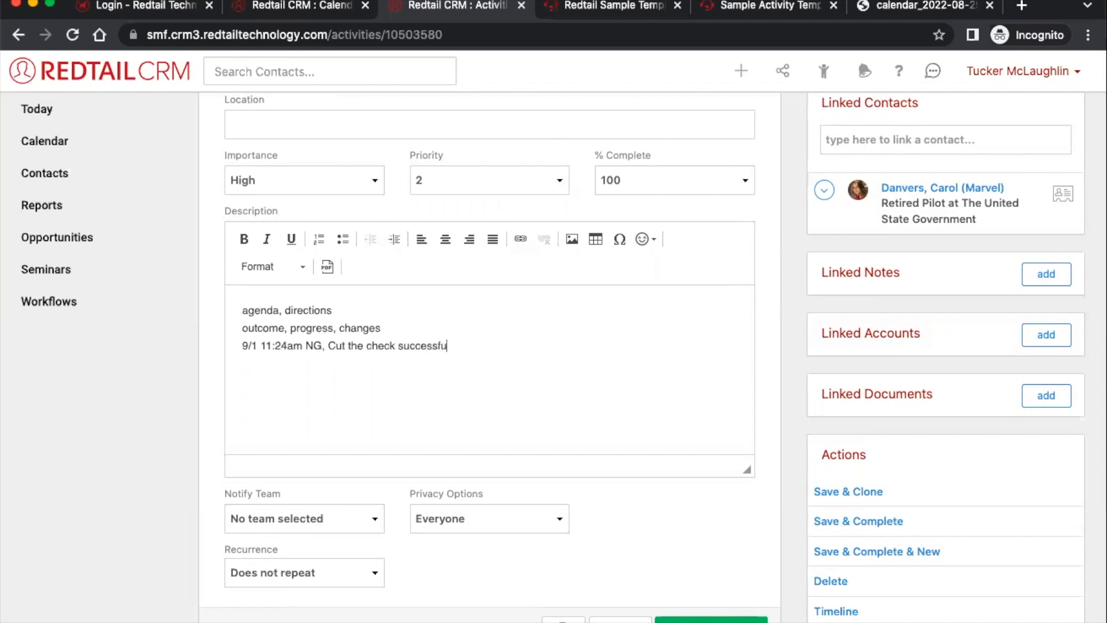
type("lly")
left_click_drag(469, 346, 328, 346)
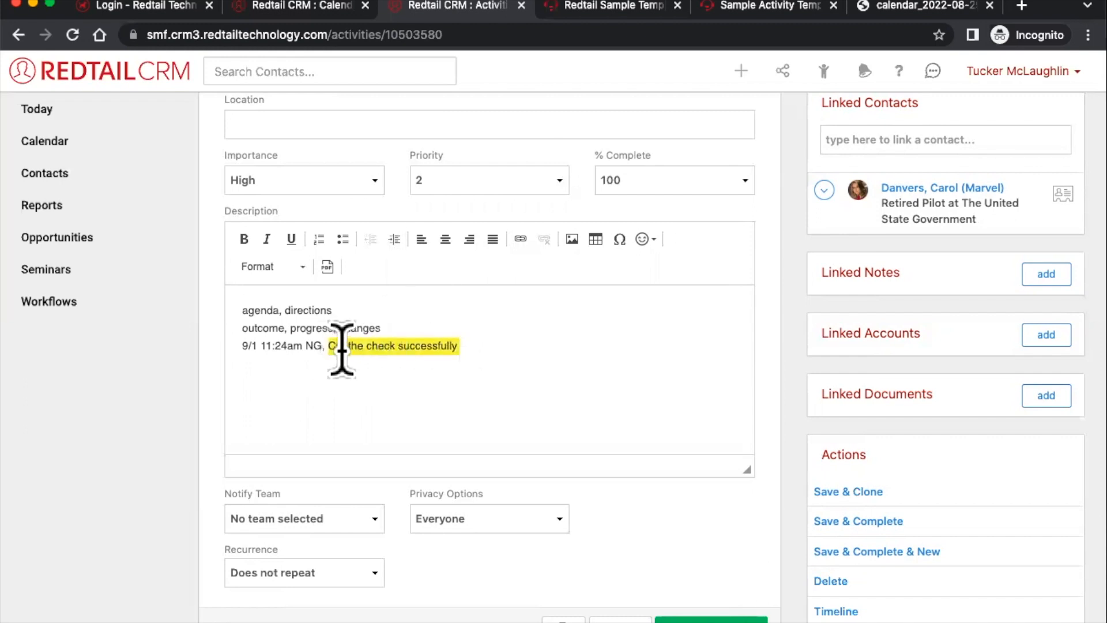
right_click(358, 347)
left_click(385, 431)
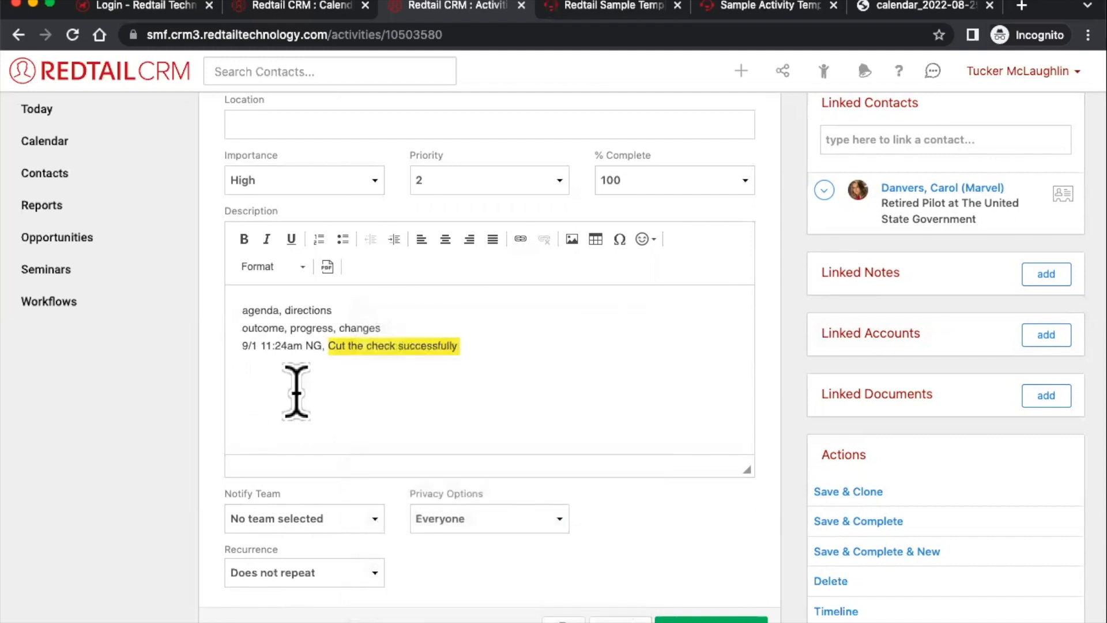
- Select all the description text and delete it
left_click(295, 345)
double_click(288, 345)
left_click(392, 365)
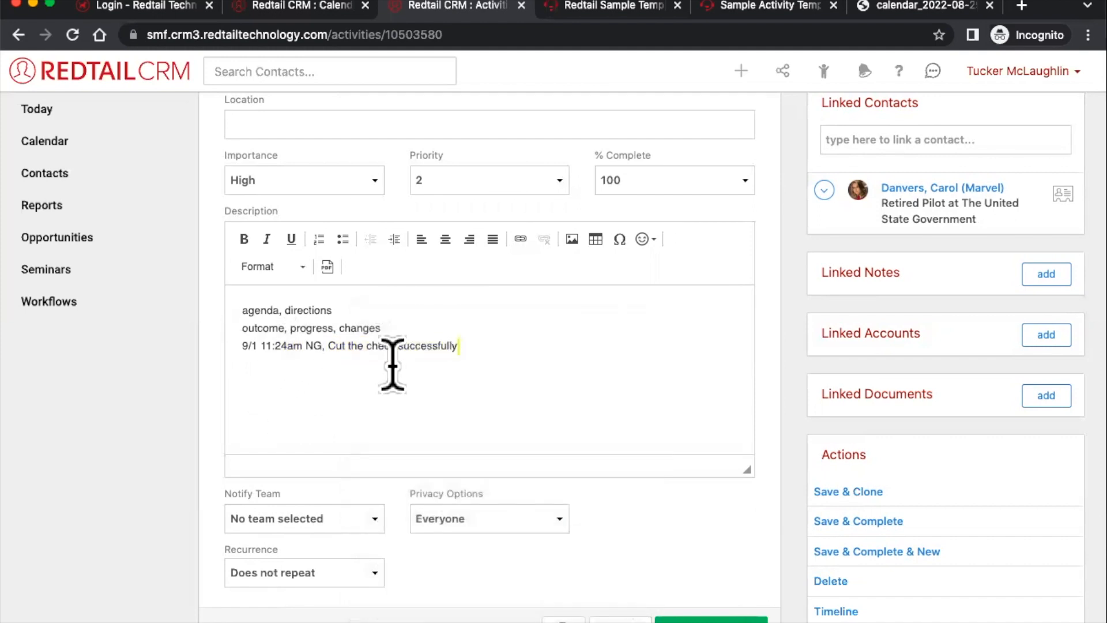
left_click_drag(289, 345, 234, 324)
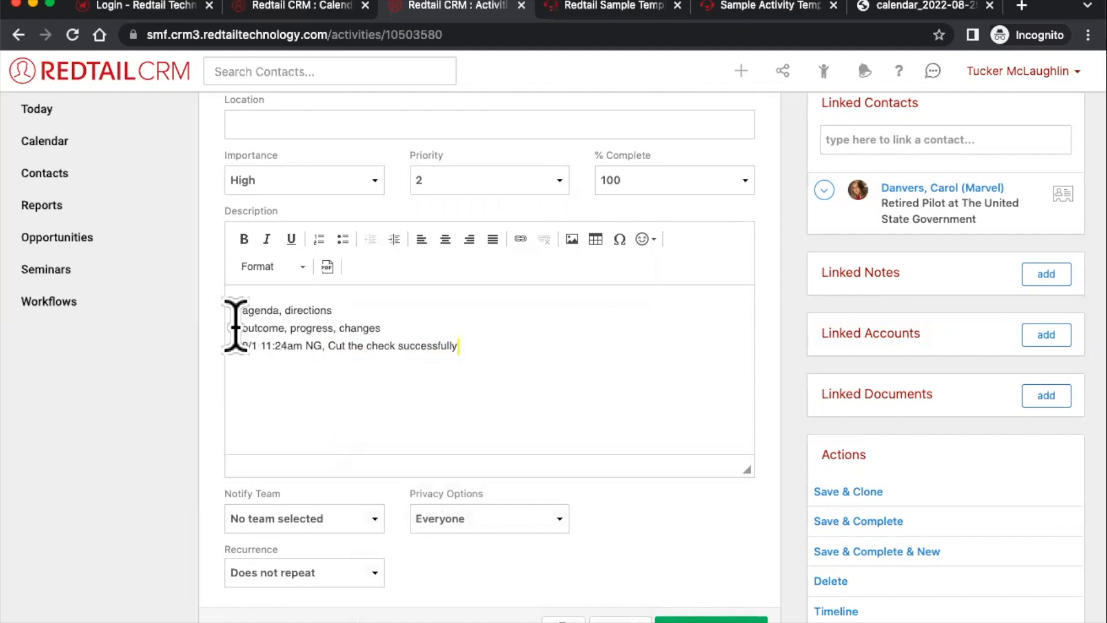
double_click(329, 346)
left_click(452, 345)
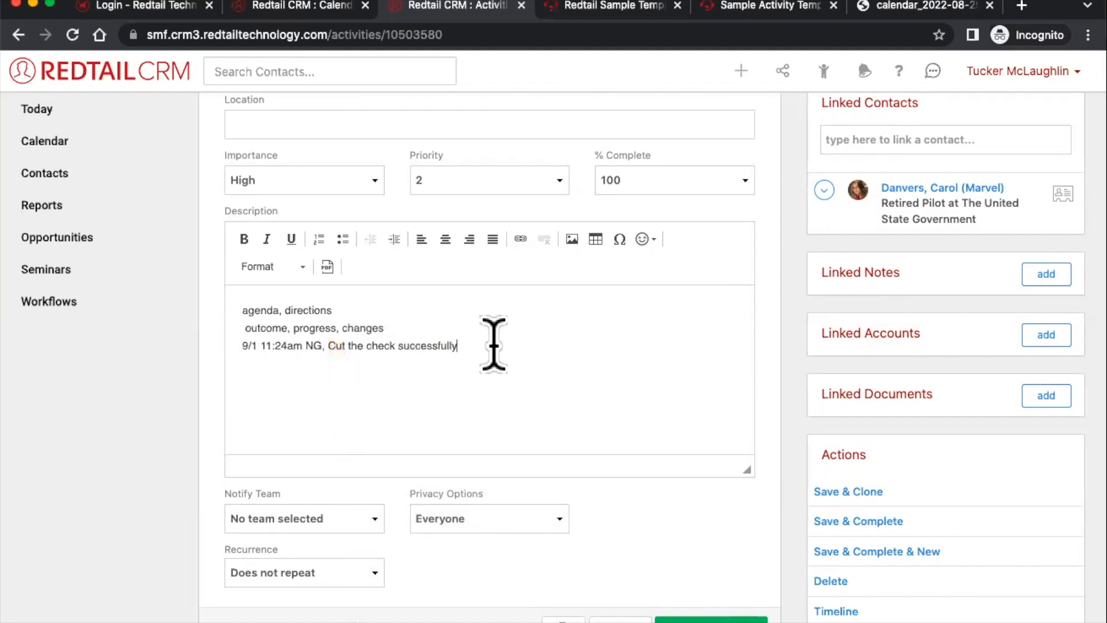
left_click_drag(494, 343, 237, 295)
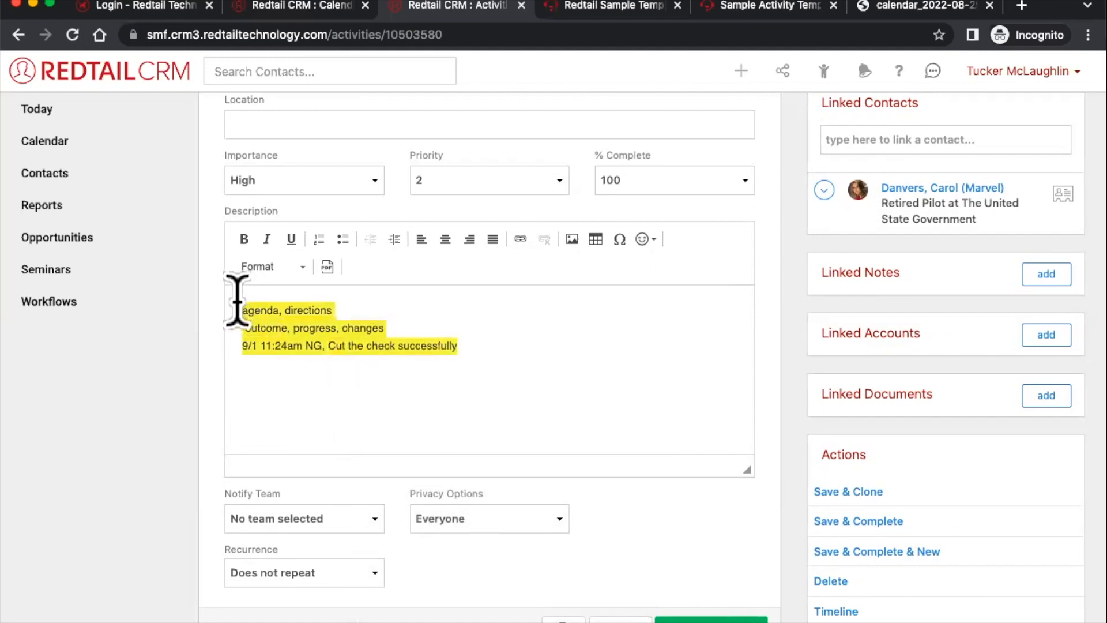
key("BackSpace")
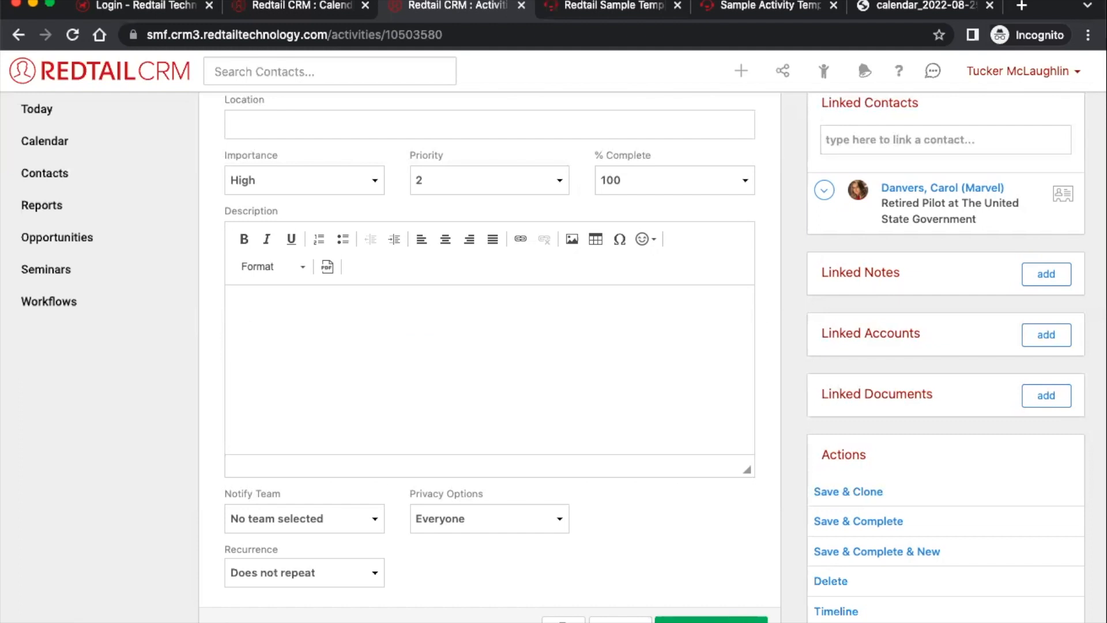
triple_click(850, 272)
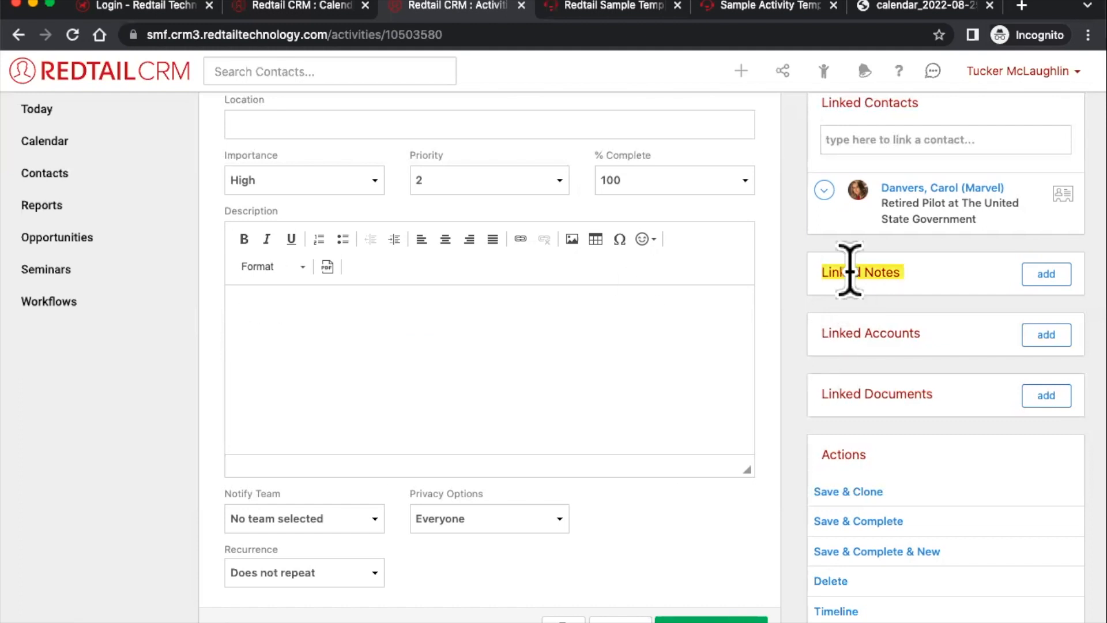
left_click(1042, 277)
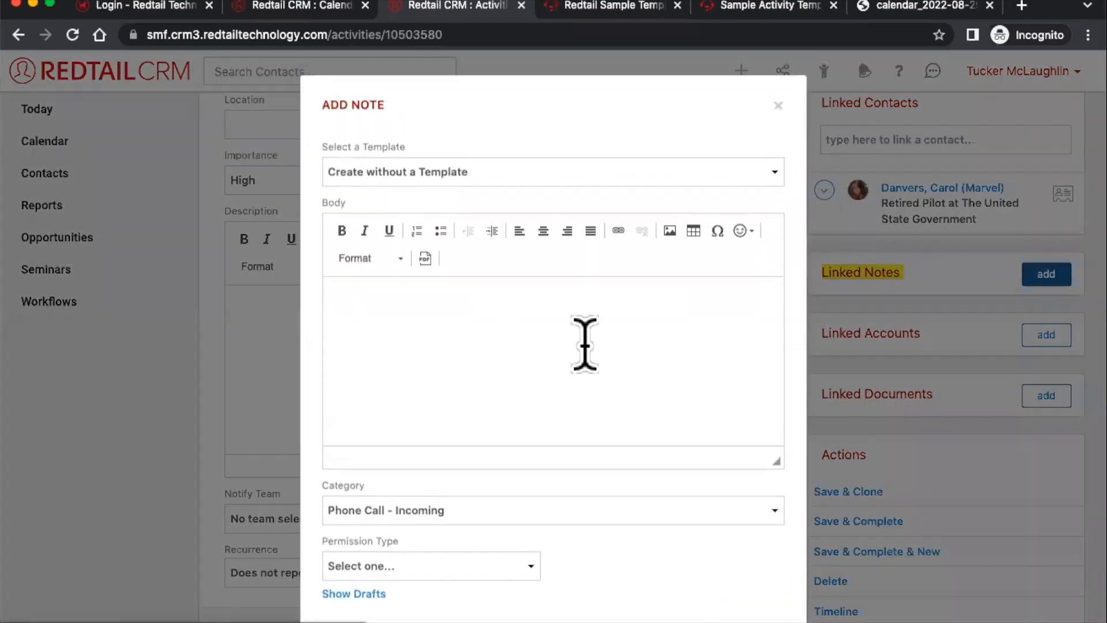
- Draft a 'running dialogue to activity' note line, then clear all the note text
left_click(585, 344)
type("runnin")
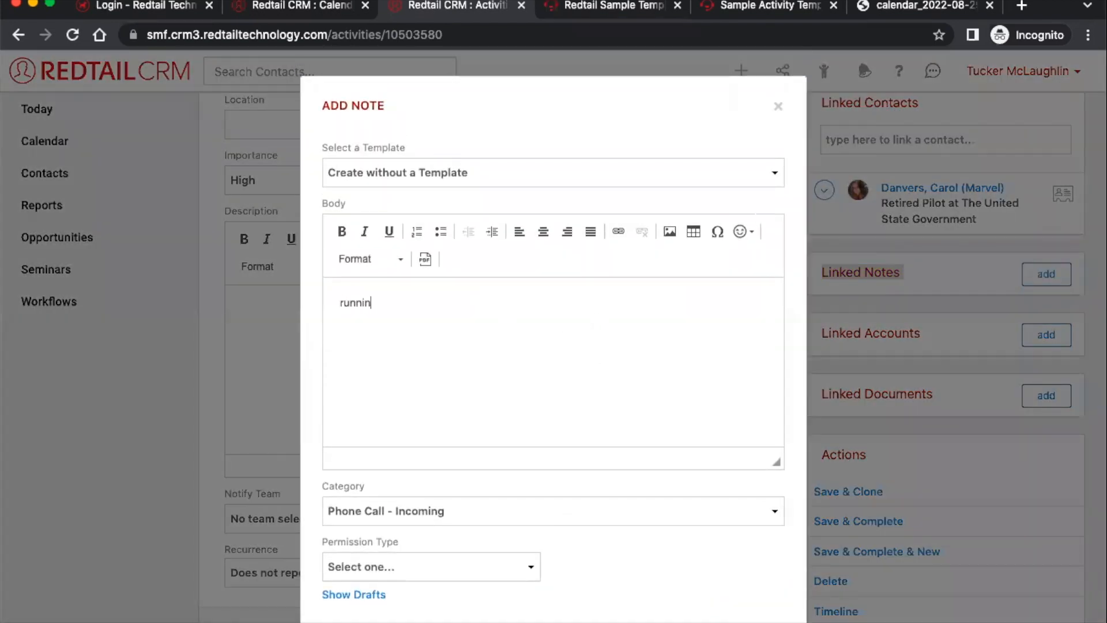
type("g ta")
key("BackSpace")
type("dialogue.")
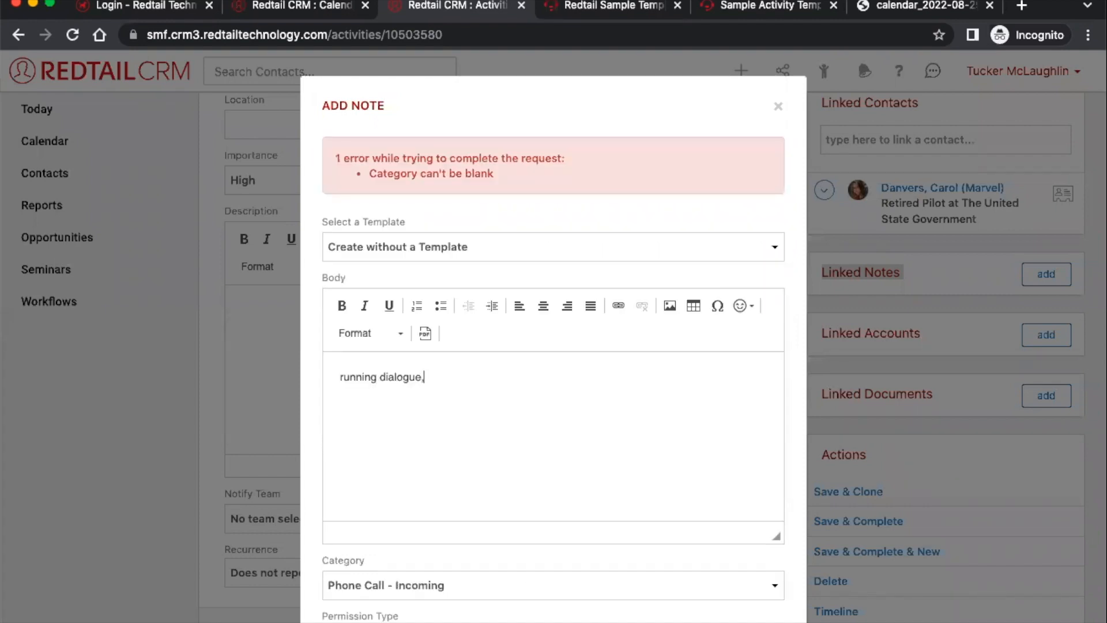
key("BackSpace")
type("to ")
type("di")
key("BackSpace")
type("act")
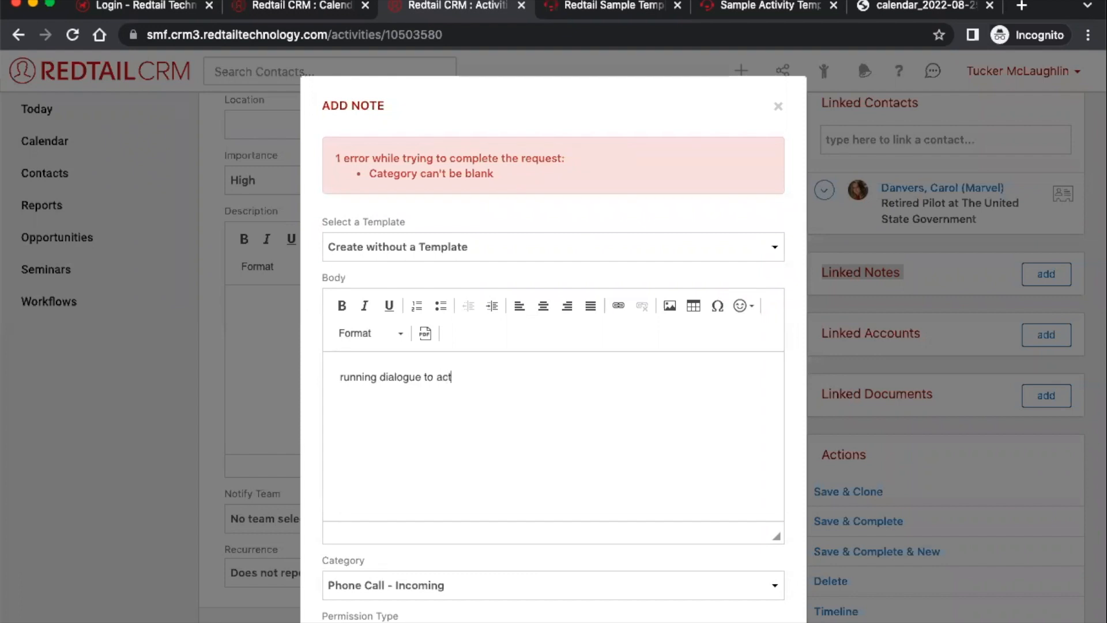
type("tivity")
key("Return")
type("chcange")
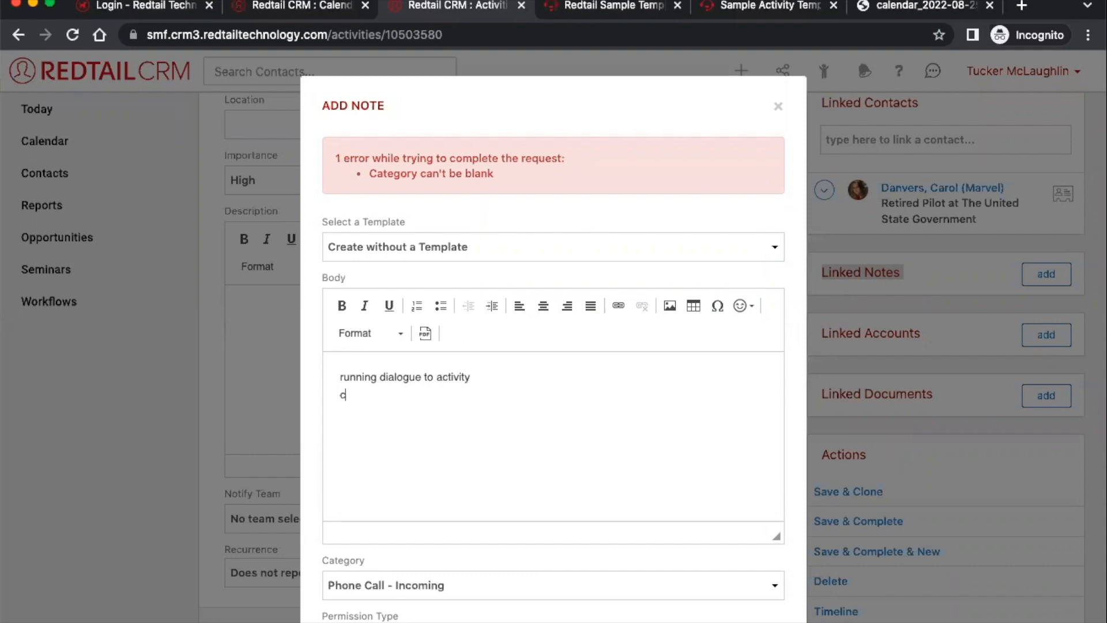
key("BackSpace")
key("BackSpace")
key("BackSpace")
key("BackSpace")
key("super+a")
key("BackSpace")
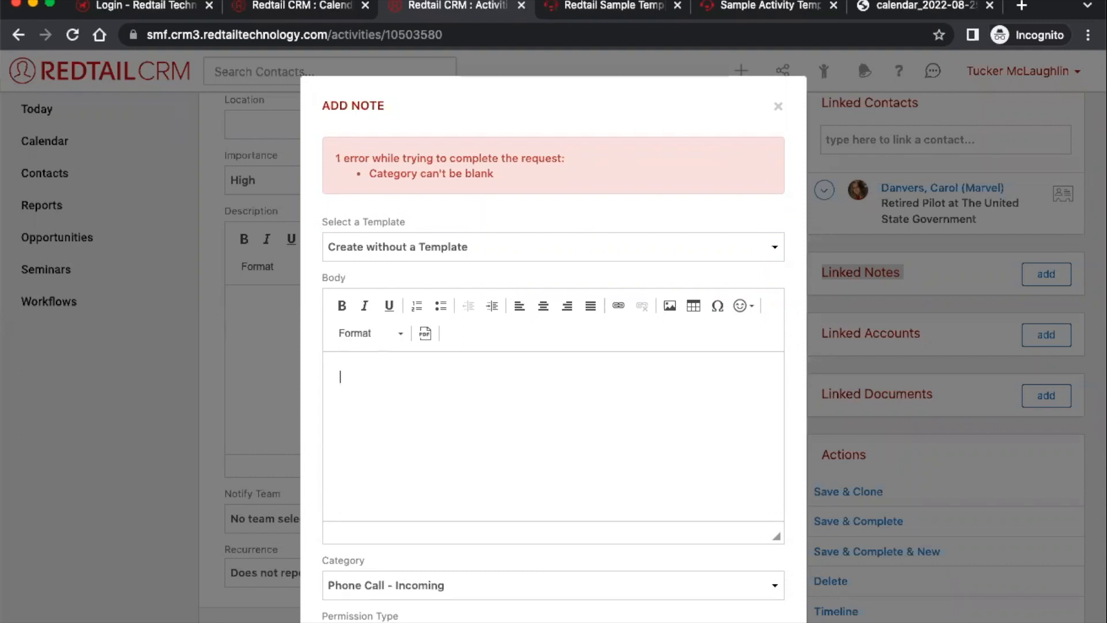
- Paste 'Cut the check successfully', add a FedEx tracking number line, and save the linked note
key("super+v")
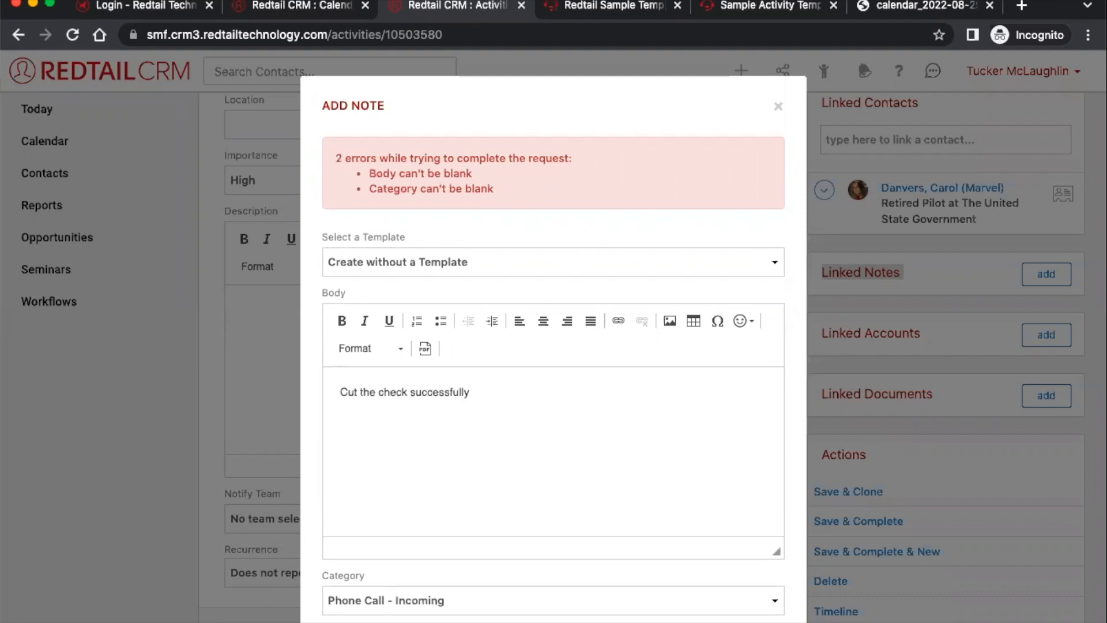
type("fed ex tracking num")
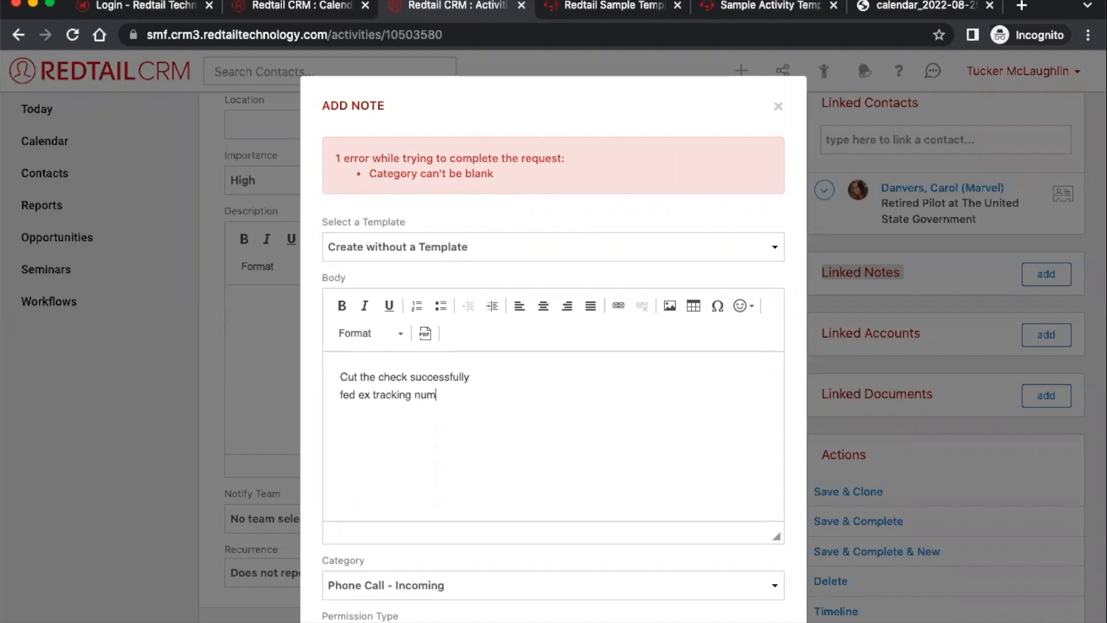
key("Return")
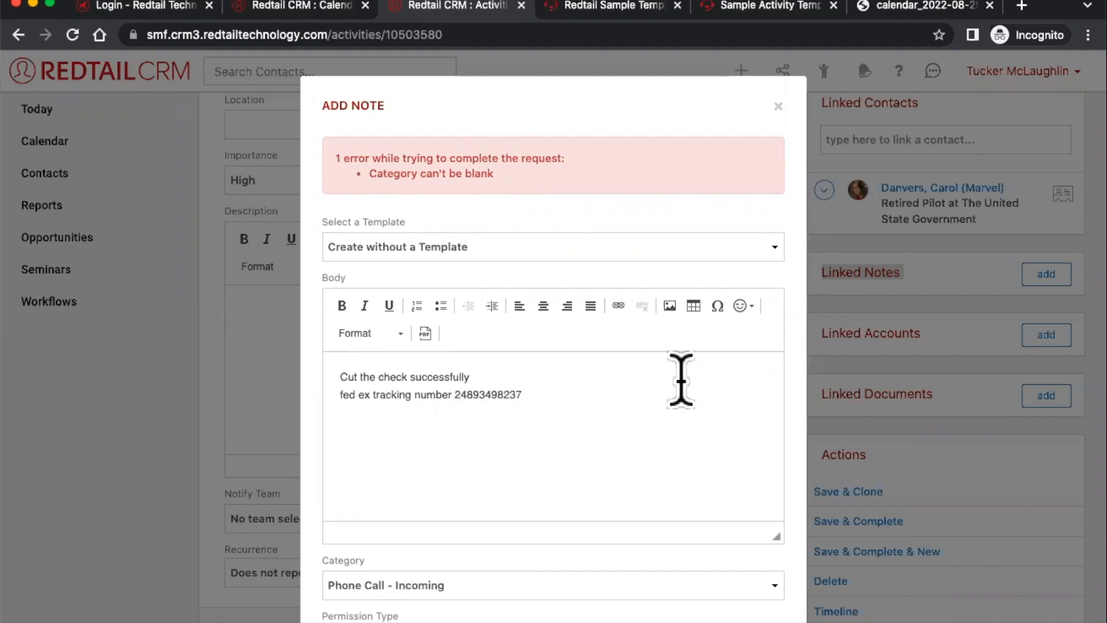
scroll(680, 381, "down", 3)
left_click(747, 579)
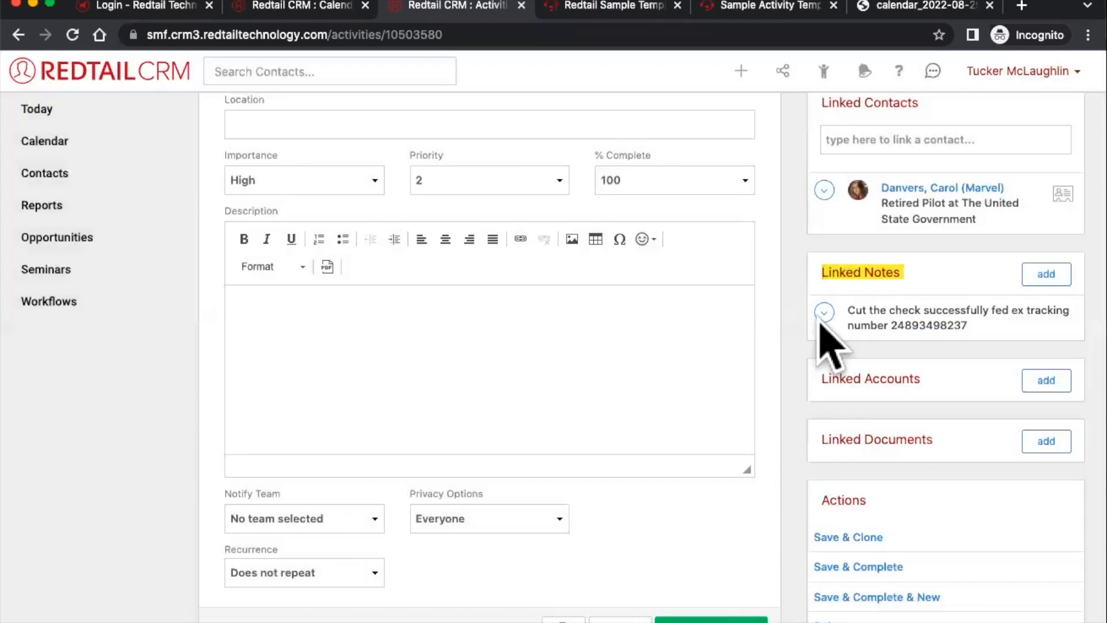
mouse_move(900, 332)
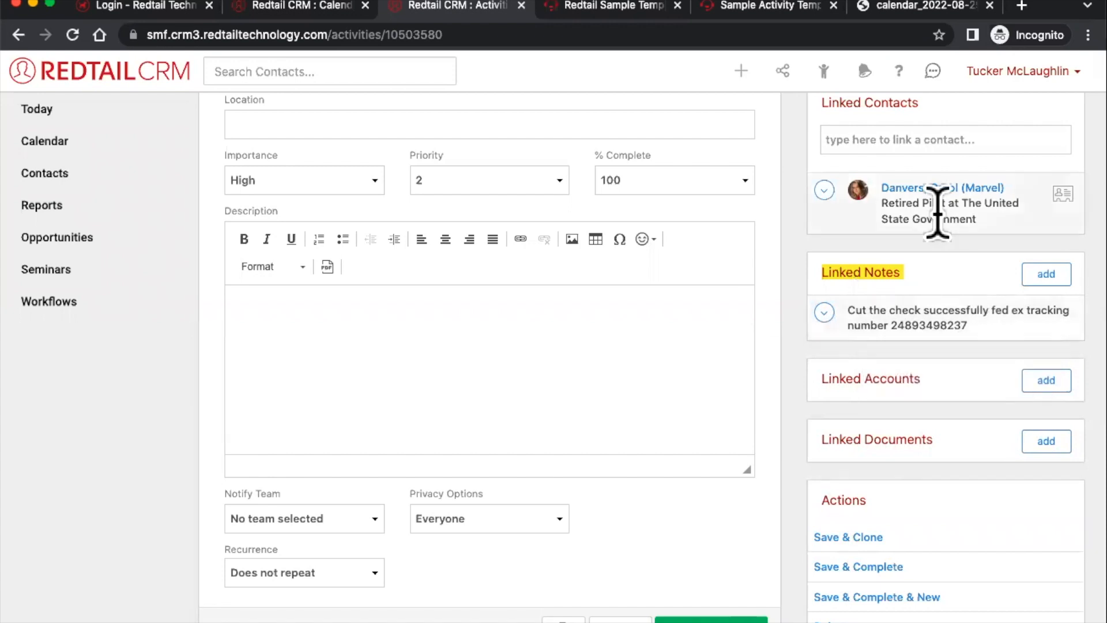
right_click(917, 186)
left_click(900, 195)
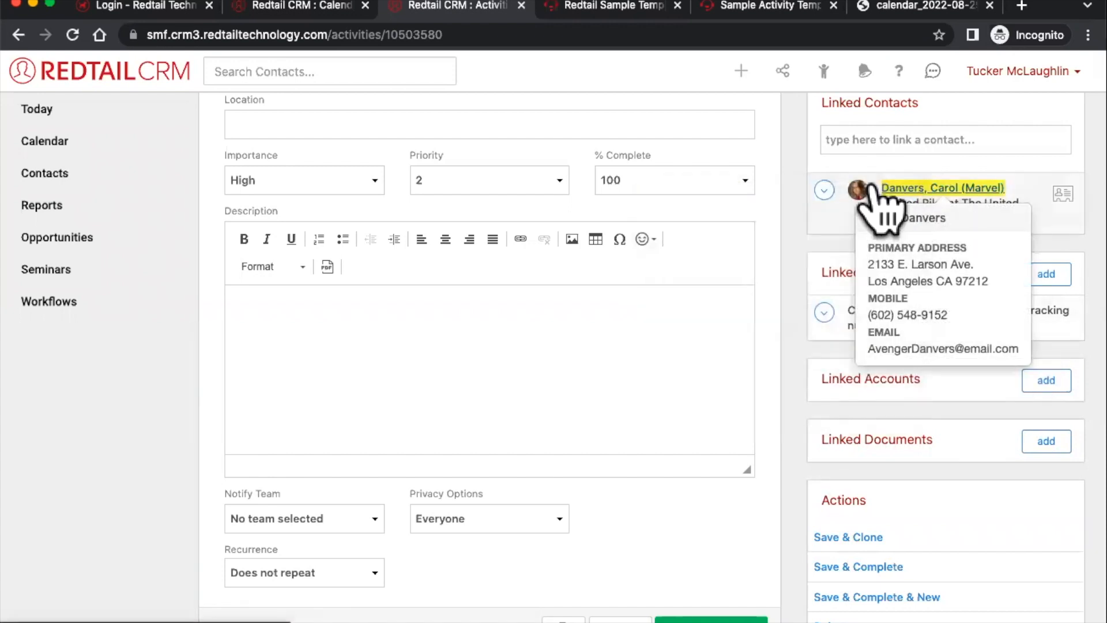
left_click(550, 6)
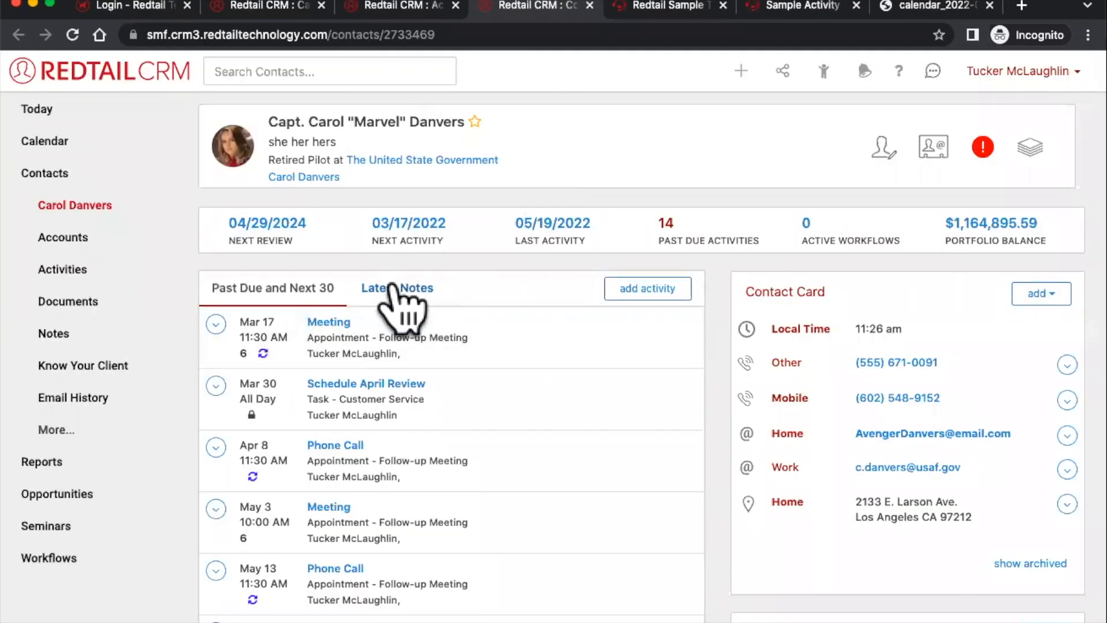
left_click(402, 294)
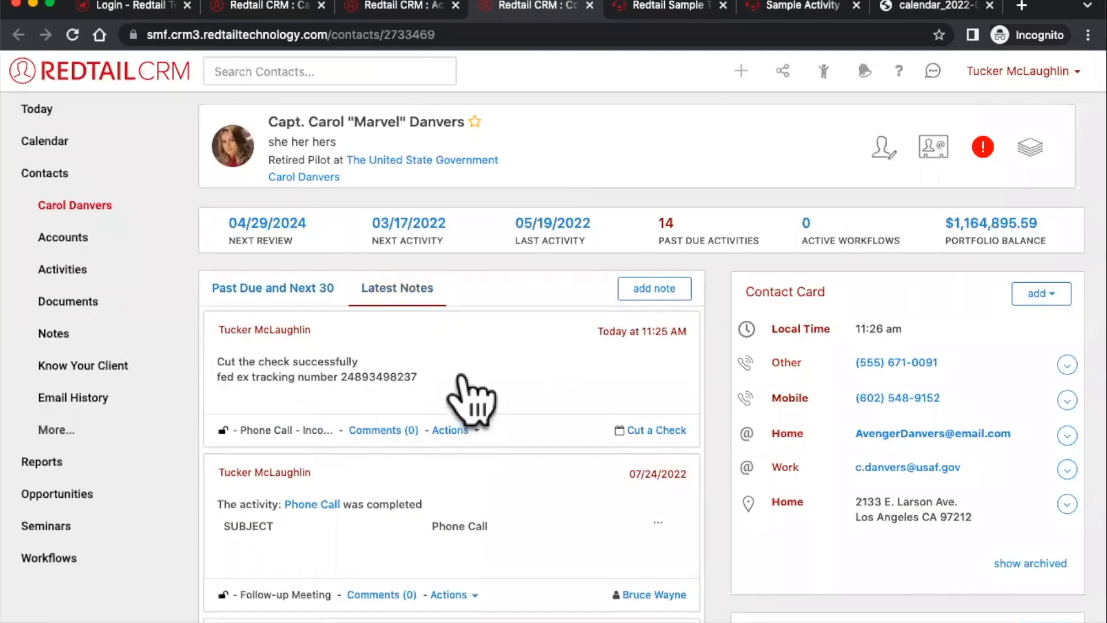
left_click(420, 5)
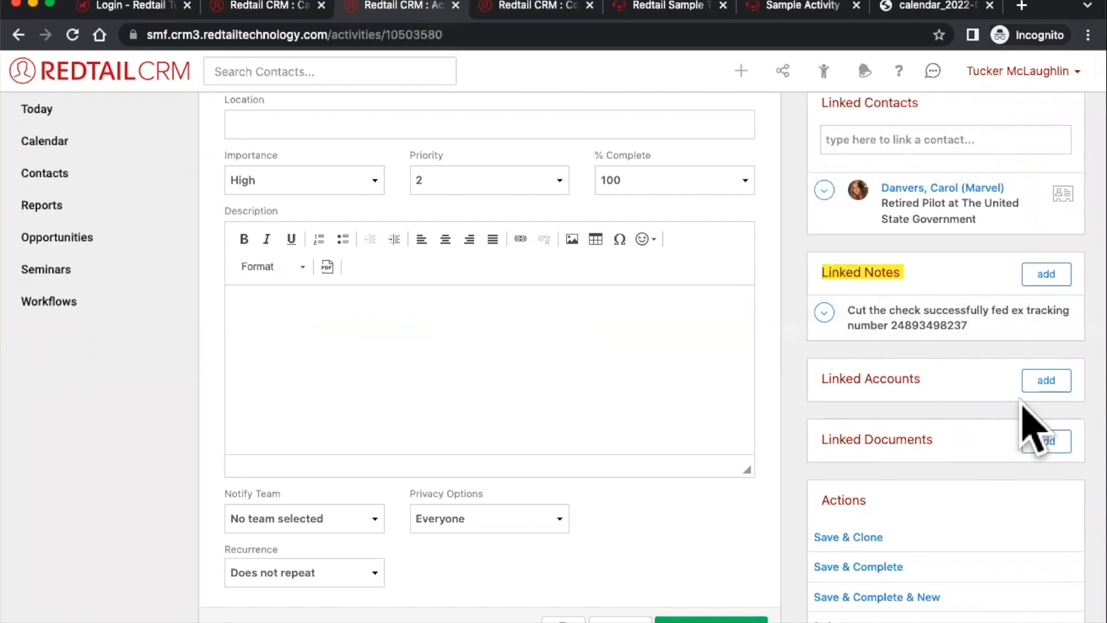
left_click(1047, 382)
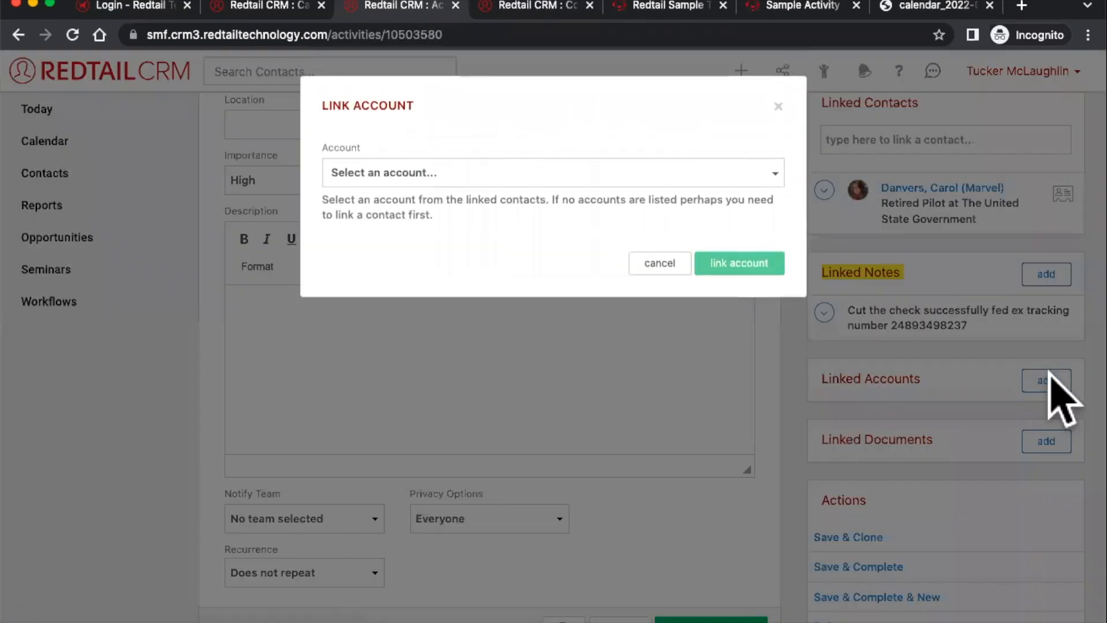
- Link the contact's second open account to the Cut a Check activity
left_click(516, 176)
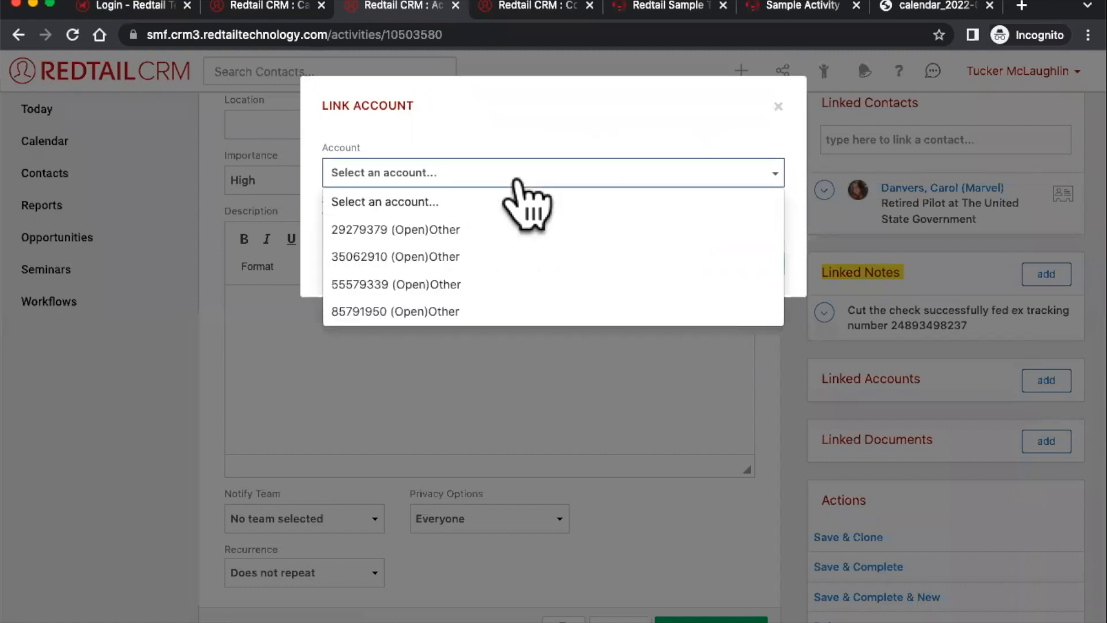
left_click(487, 257)
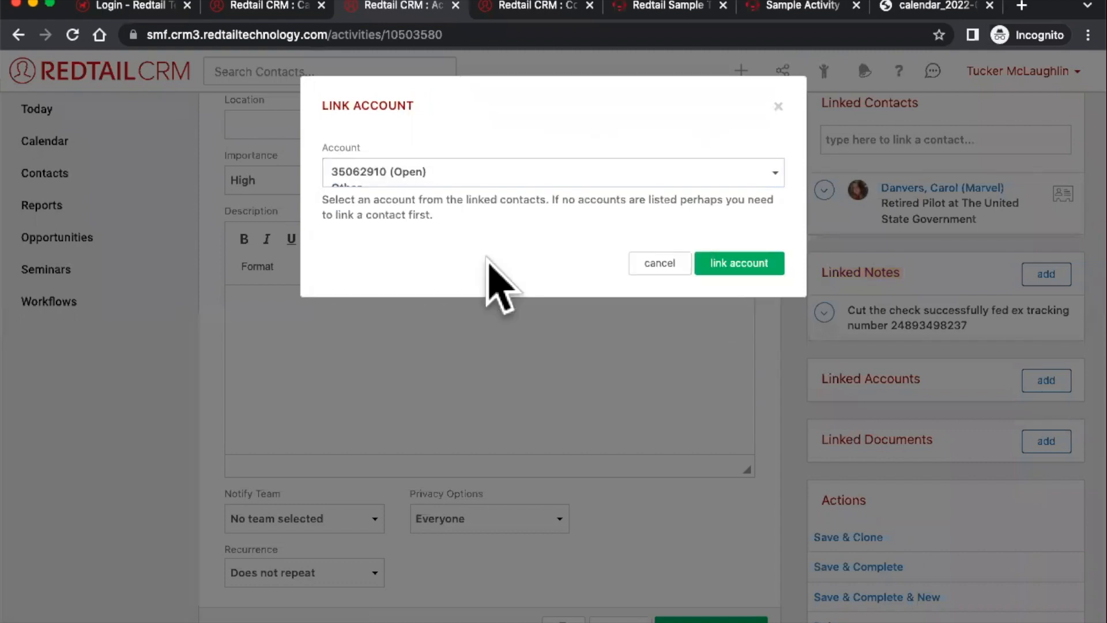
left_click(727, 264)
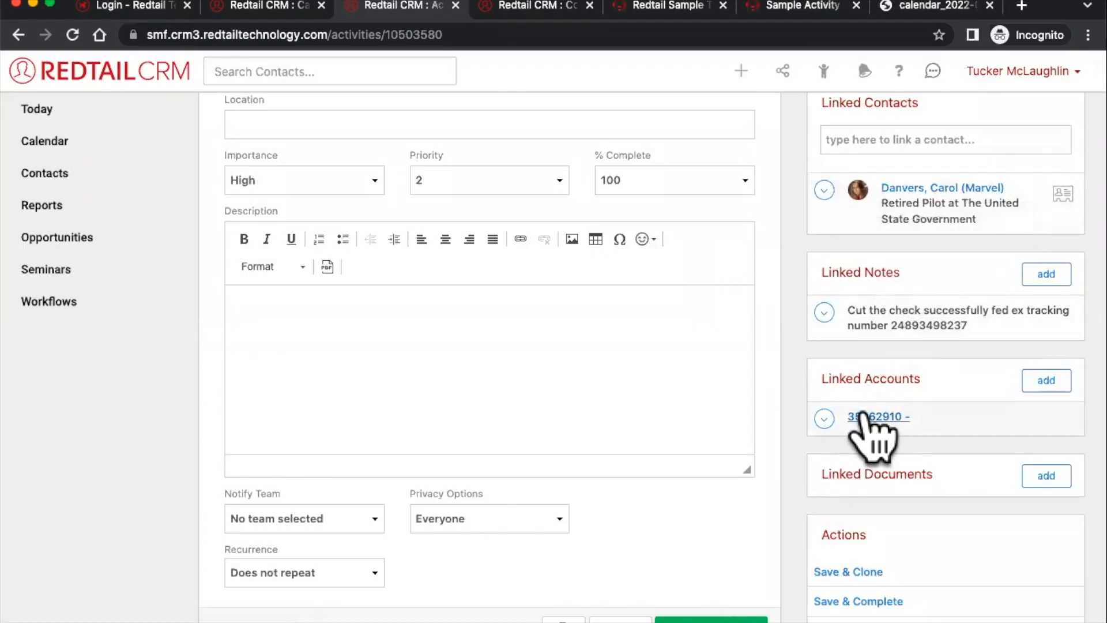
scroll(933, 402, "down", 1)
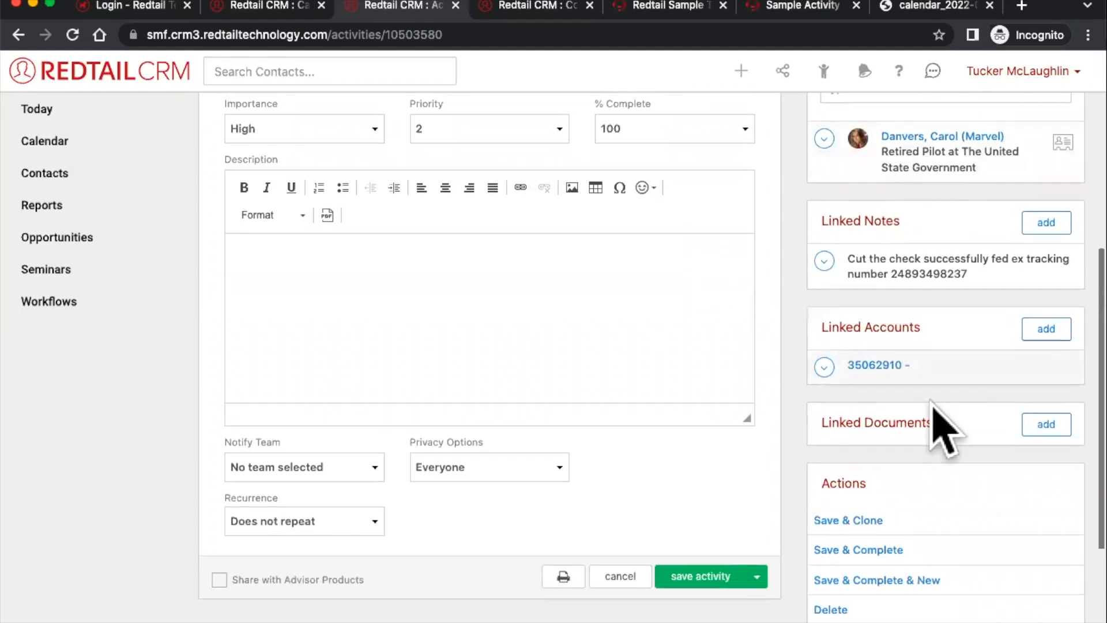
mouse_move(932, 265)
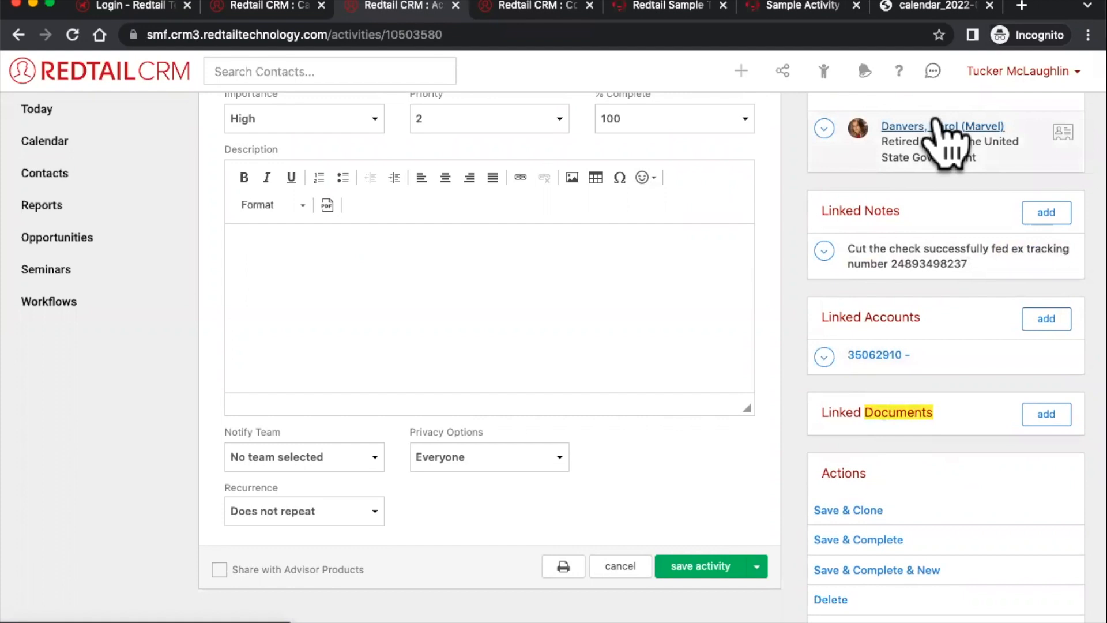
left_click(565, 7)
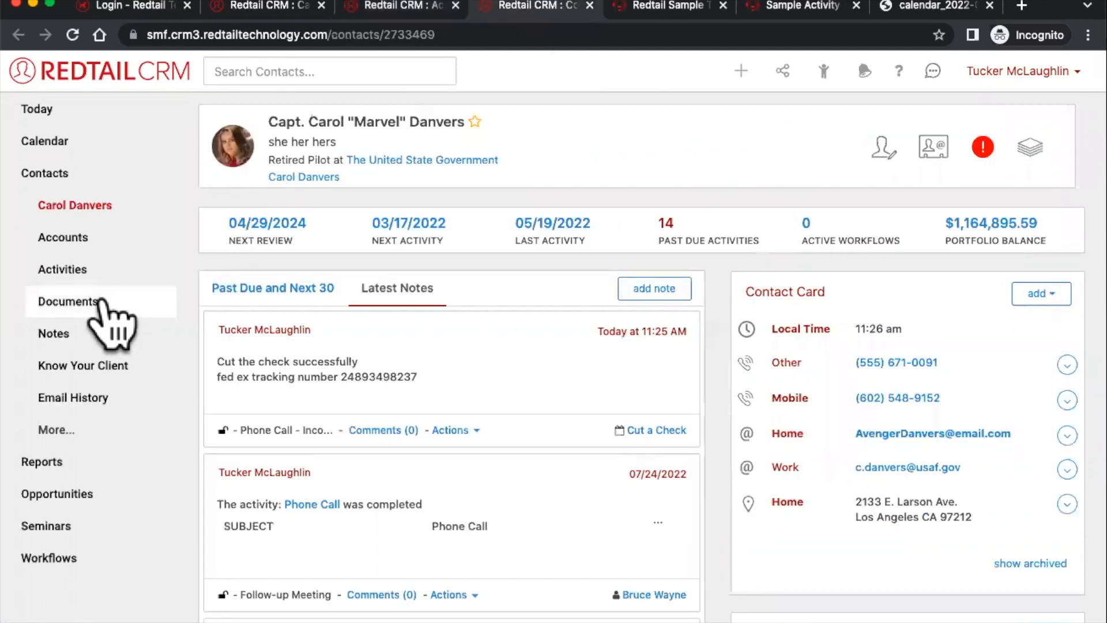
- Review the contact's Documents tab, then return to the Cut a Check activity
left_click(99, 301)
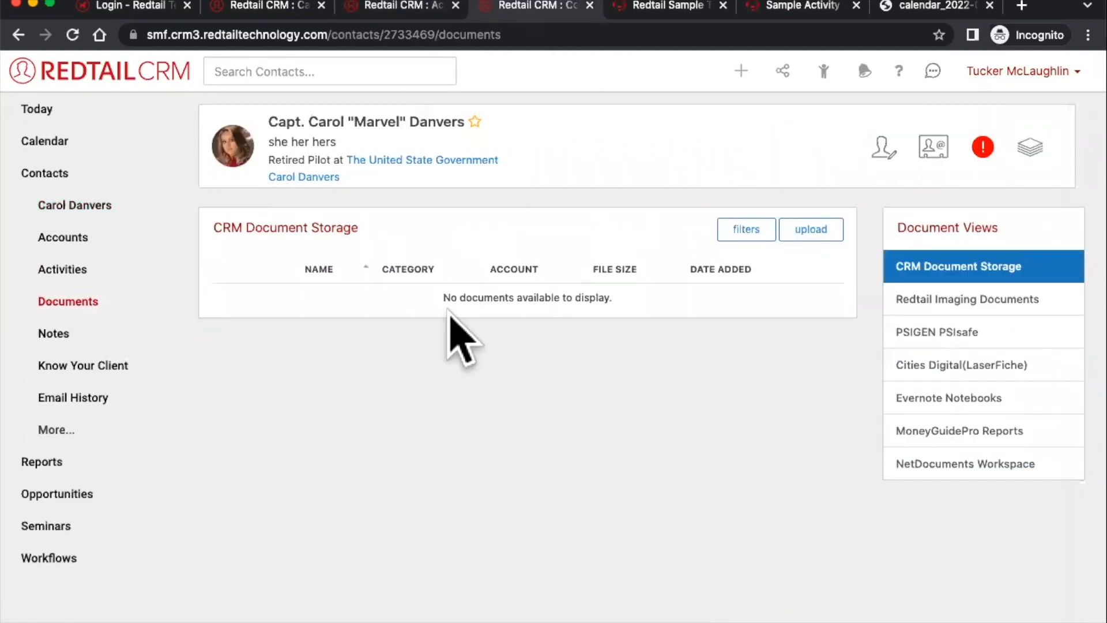
left_click(367, 11)
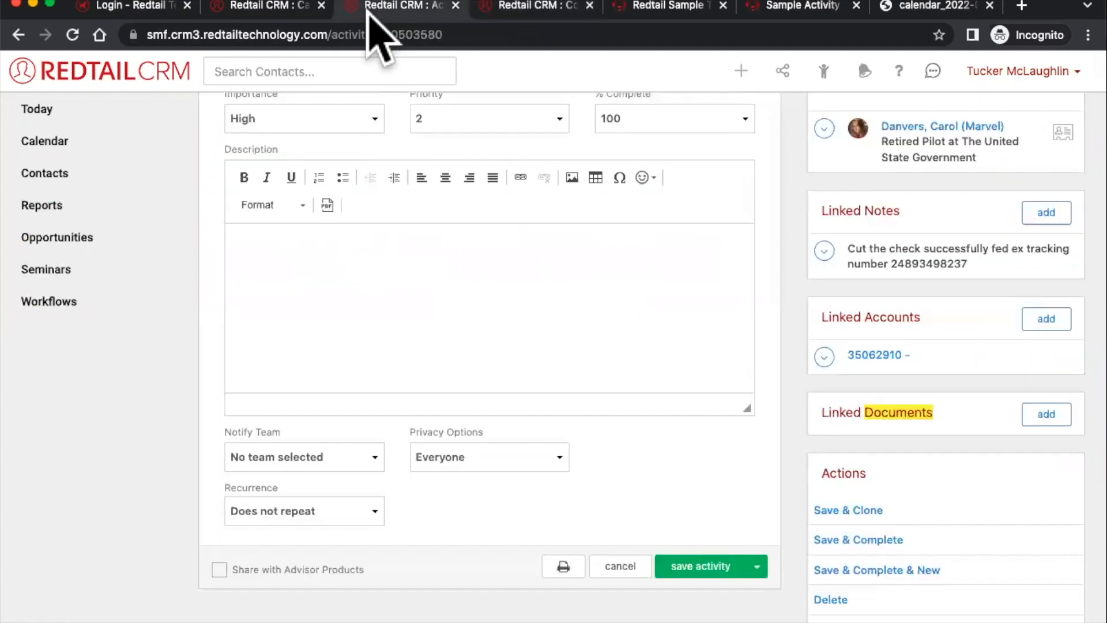
left_click(895, 415)
scroll(897, 414, "down", 1)
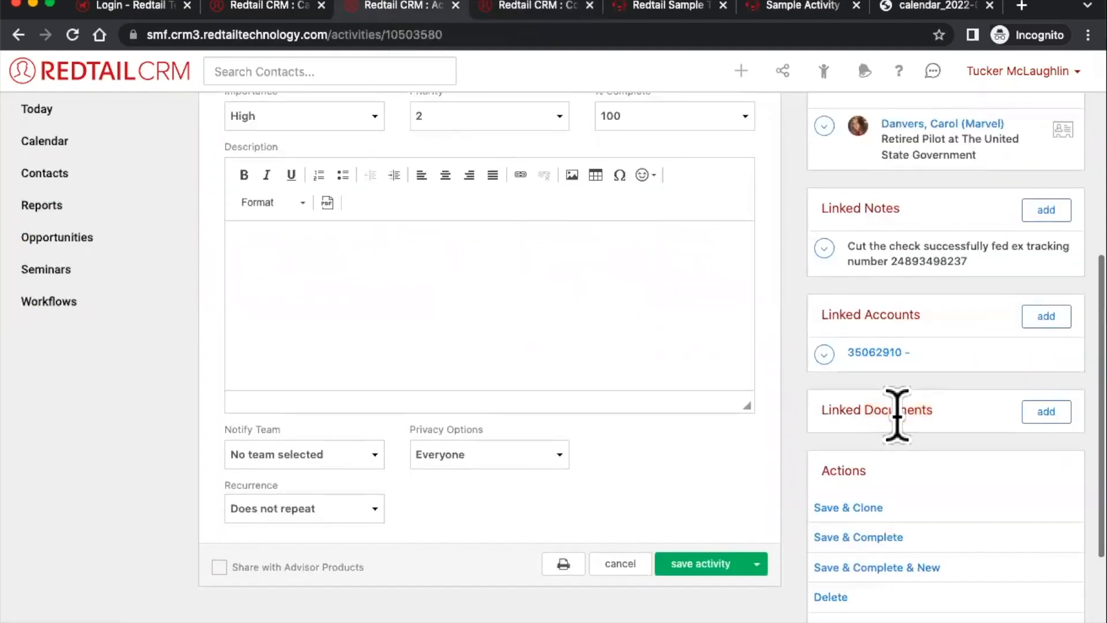
scroll(897, 424, "up", 2)
scroll(902, 432, "down", 3)
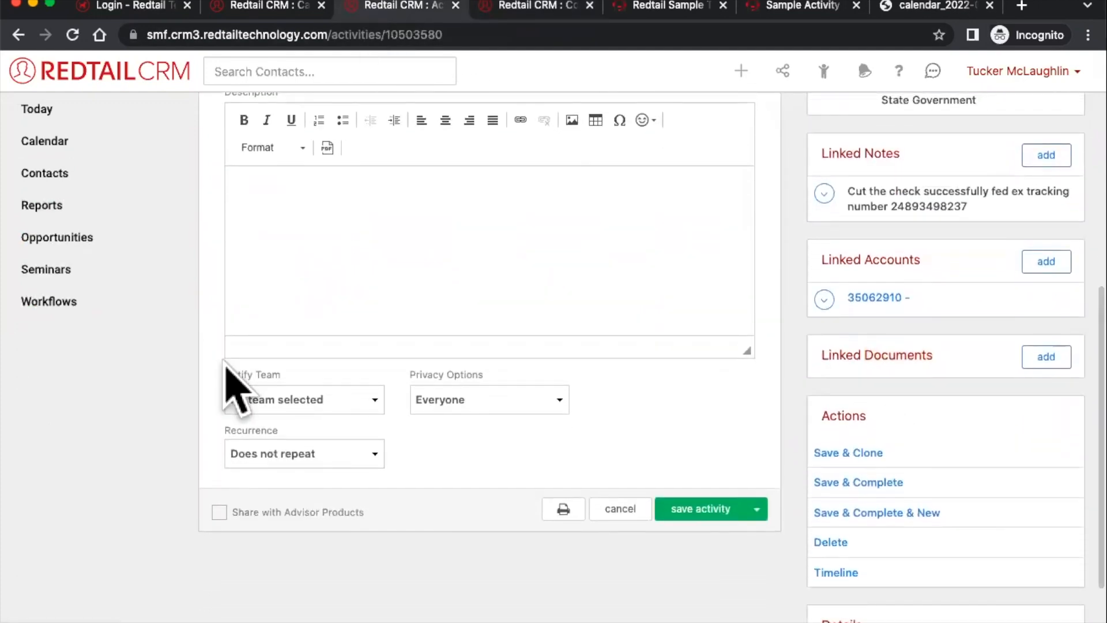
- Notify All Staff, keep Privacy as Everyone, and review the Recurrence choices (Does not repeat)
left_click(298, 399)
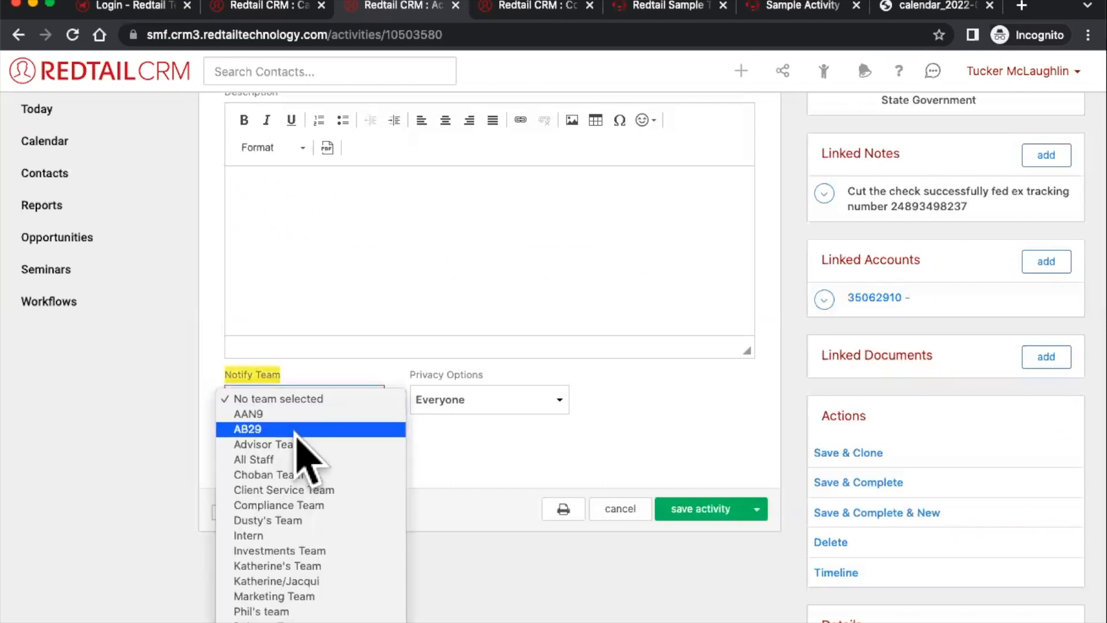
left_click(302, 461)
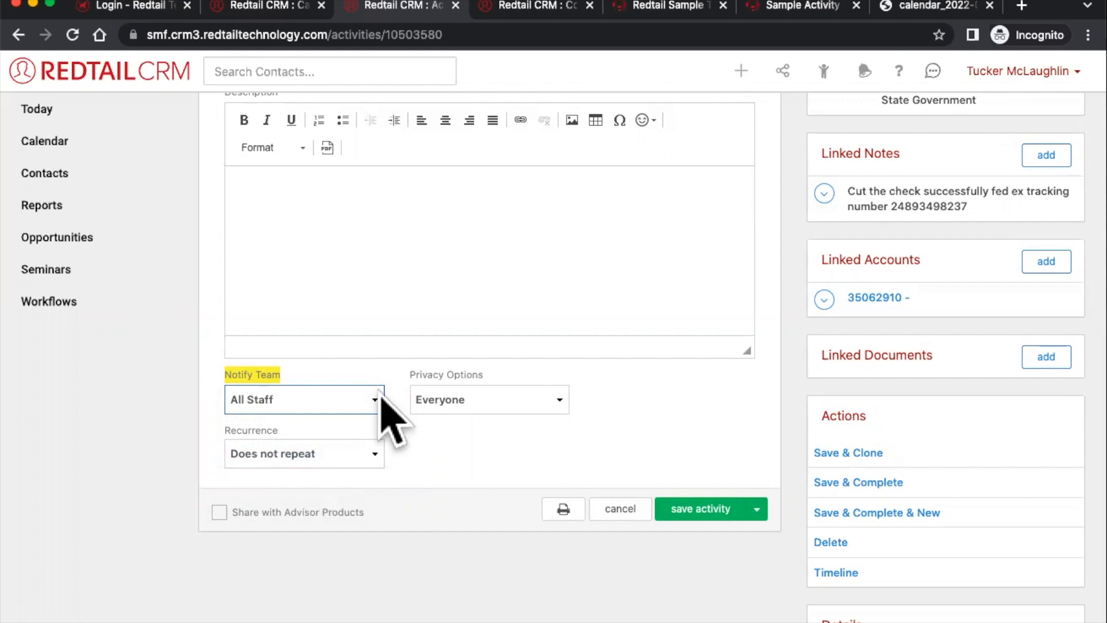
left_click(435, 409)
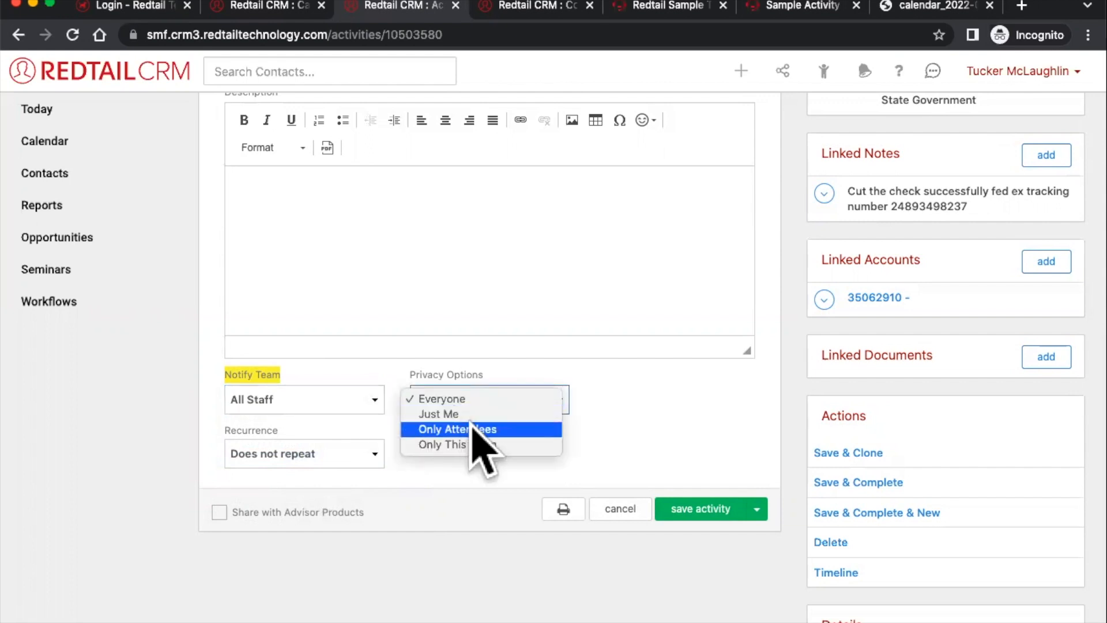
left_click(616, 437)
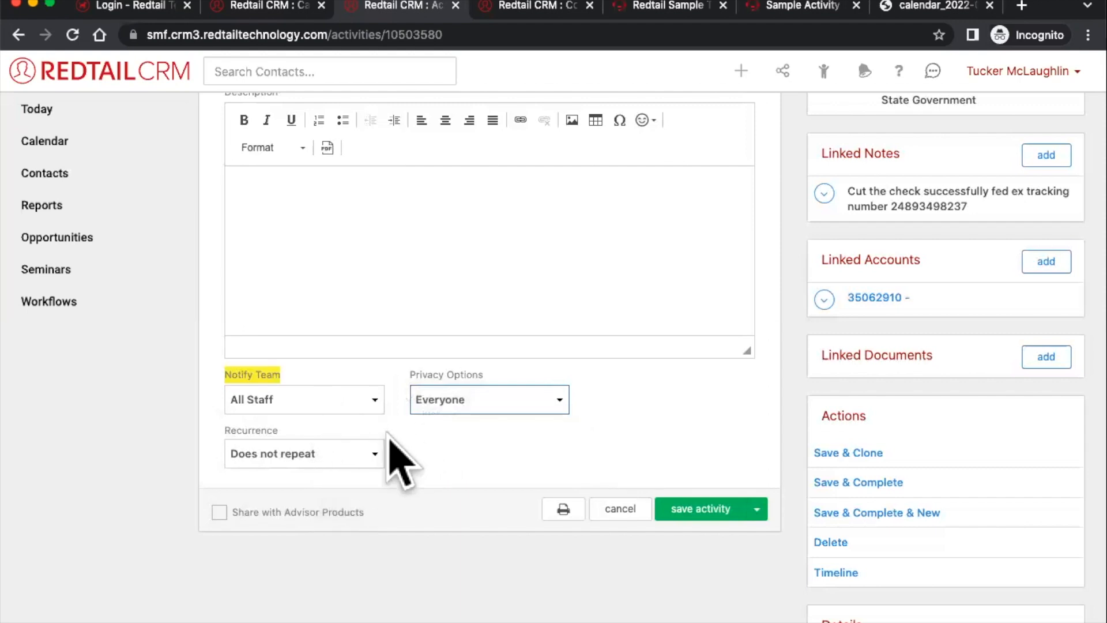
left_click(373, 453)
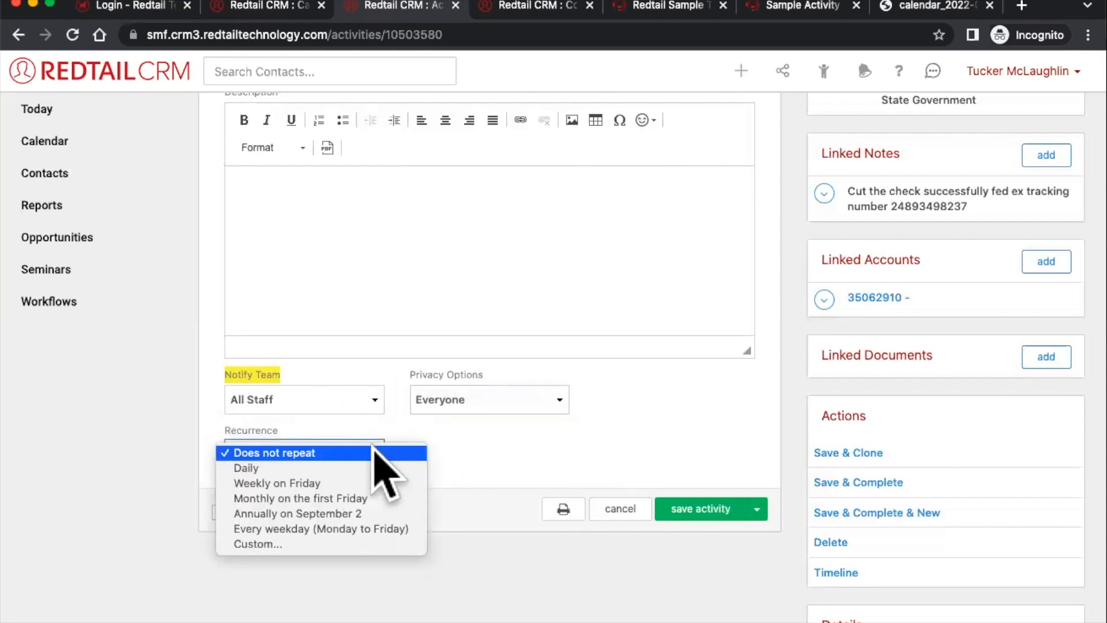
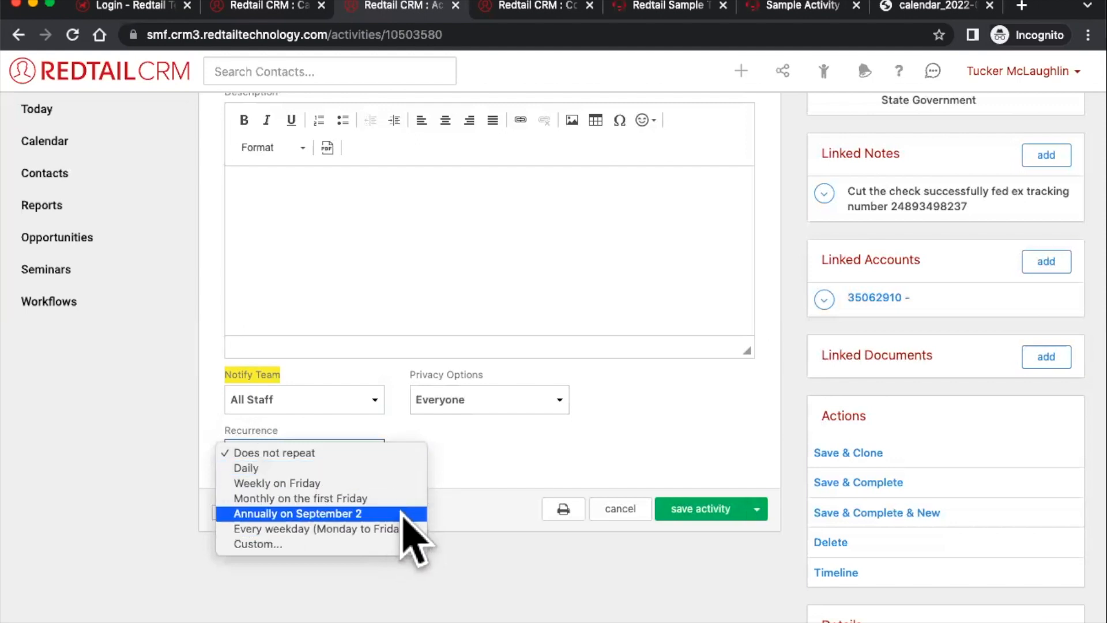
- Switch Recurrence to Custom and set it to repeat every 3 months
left_click(383, 543)
left_click(321, 510)
key("BackSpace")
type("4")
left_click(278, 537)
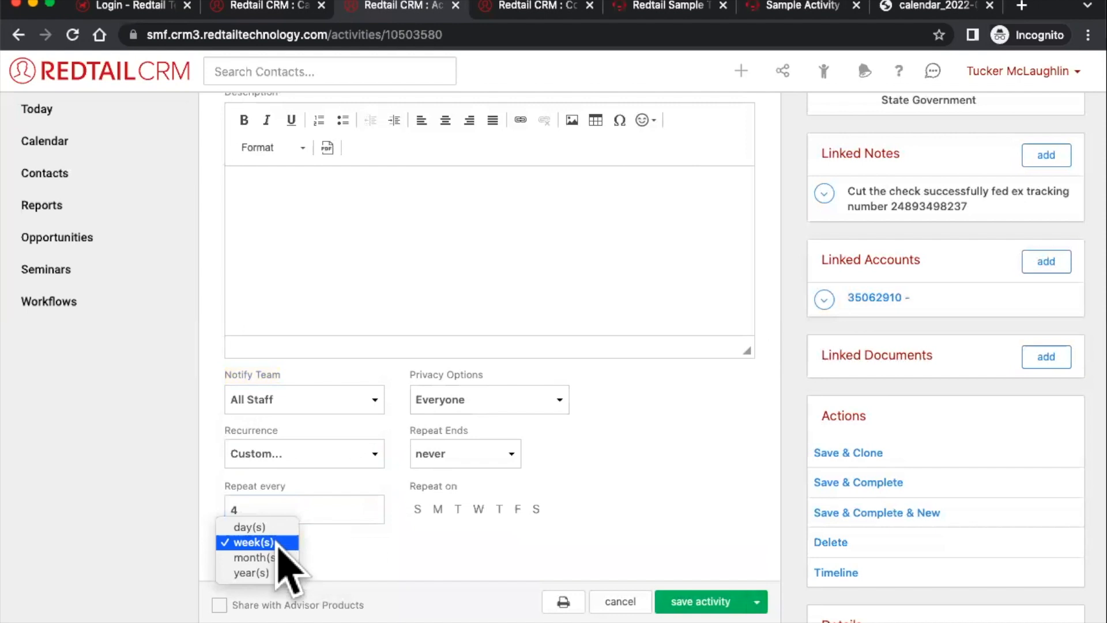
left_click(280, 557)
left_click(300, 510)
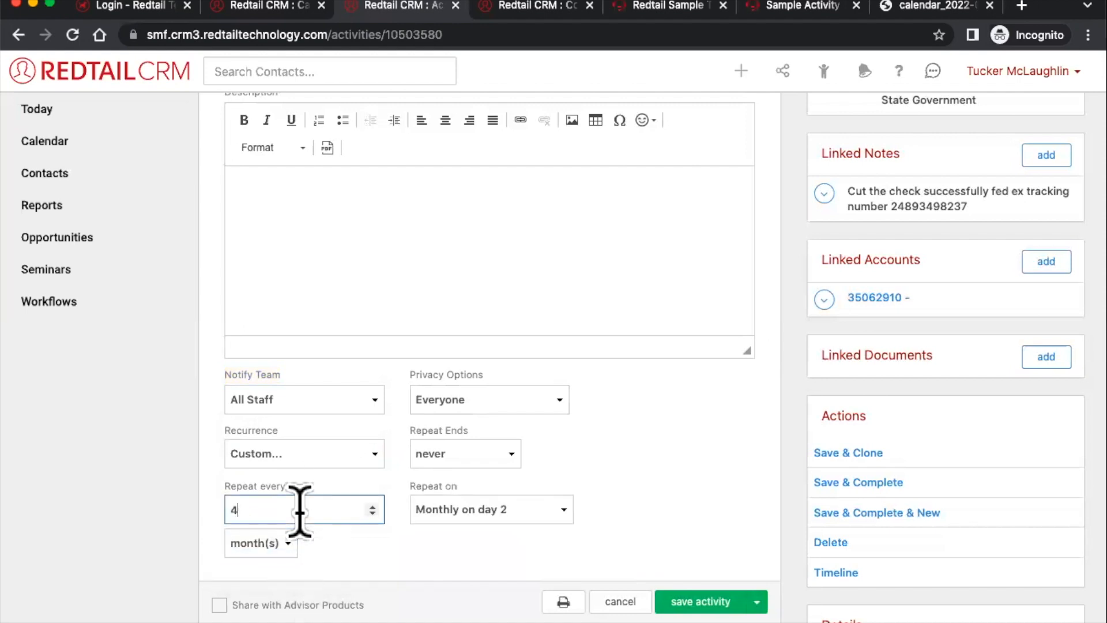
key("BackSpace")
type("3")
left_click(441, 562)
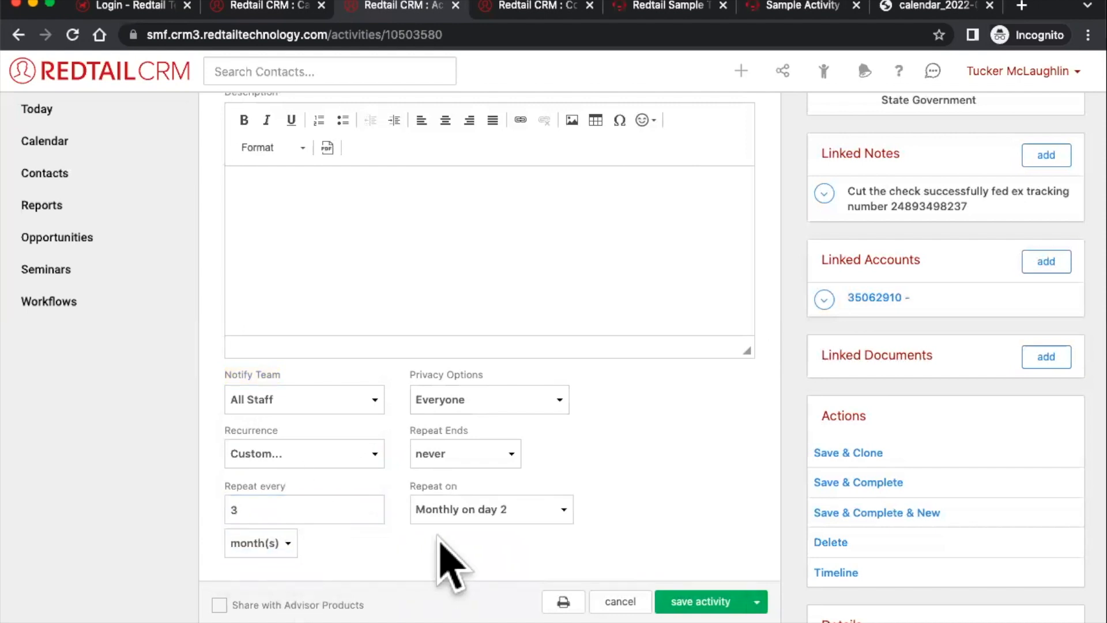
- Keep the repeat on Monthly on day 2 and point out Share with Advisor Products
left_click(461, 518)
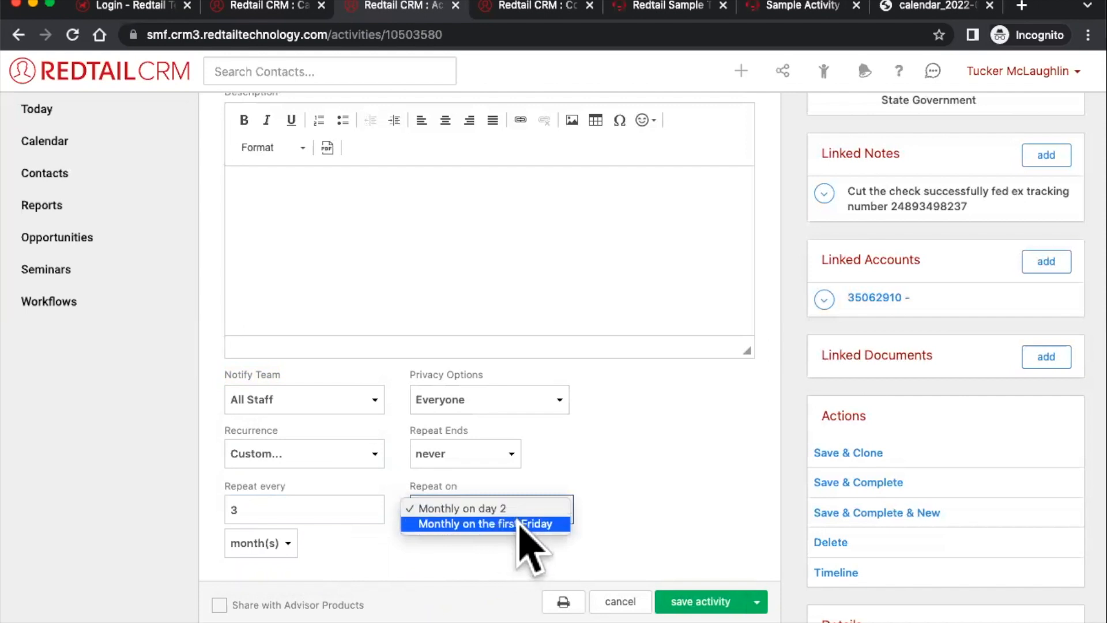
left_click(603, 520)
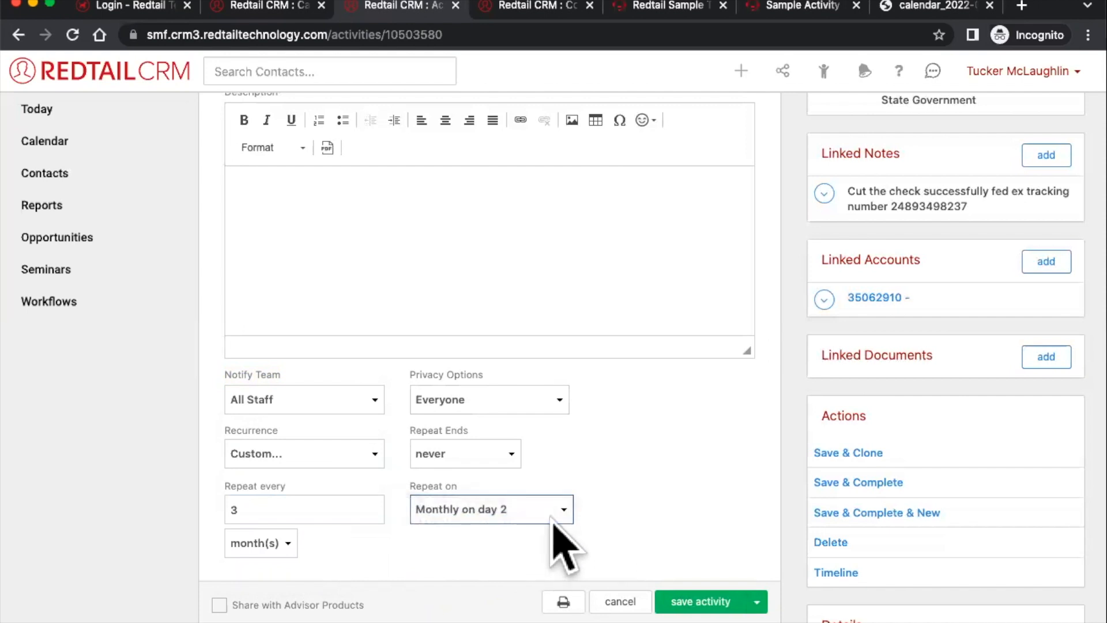
left_click_drag(365, 606, 230, 606)
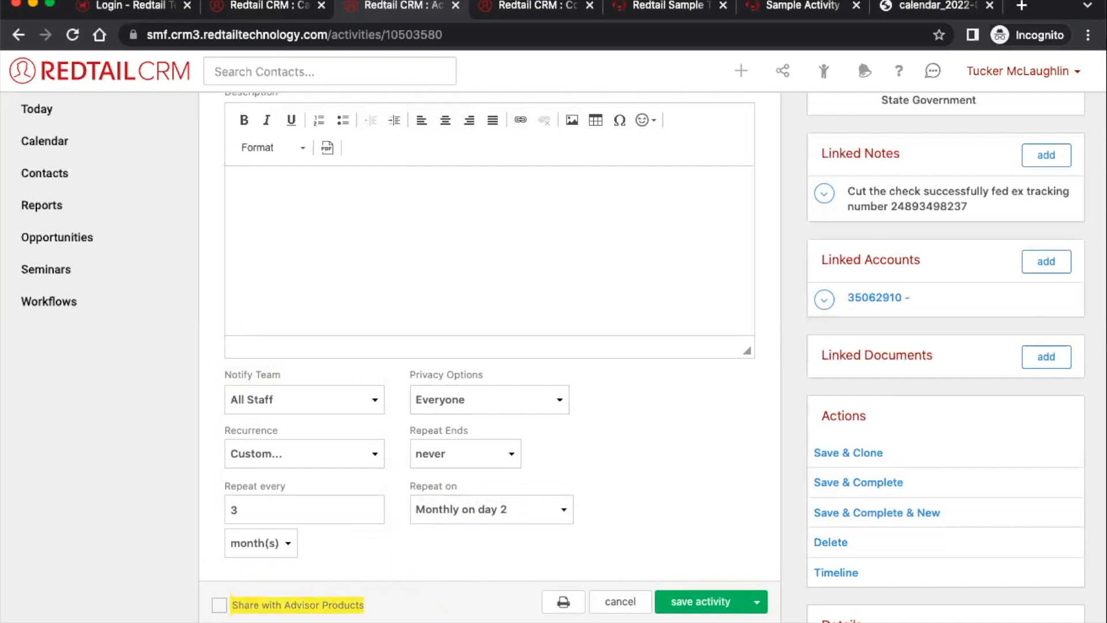
- Review the current attendee's name and e-mail in the Attendees section
scroll(428, 594, "up", 6)
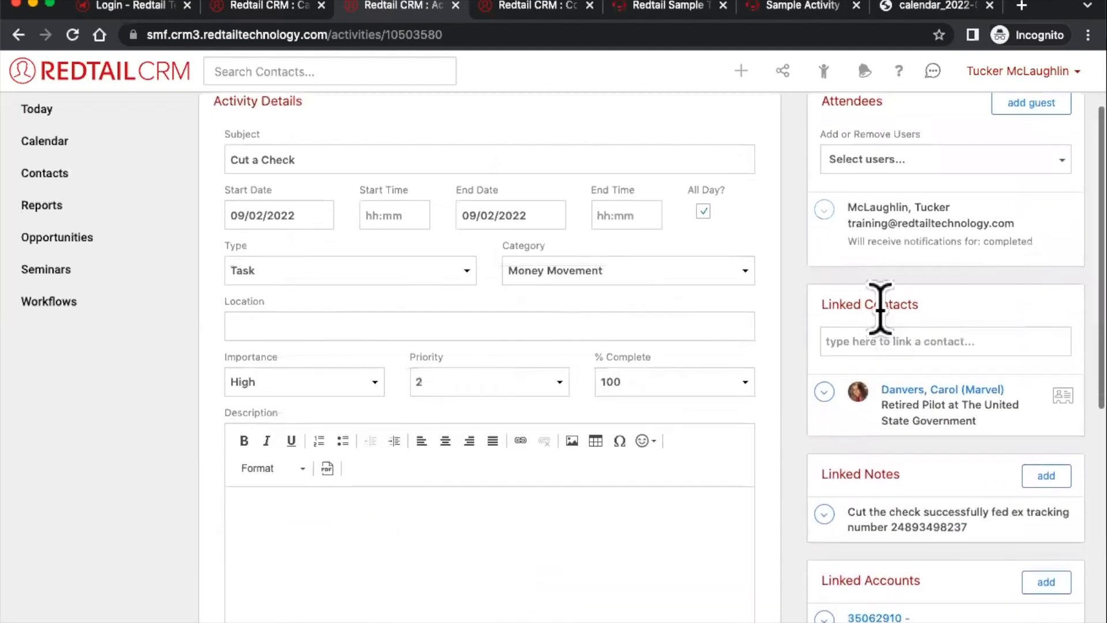
left_click(891, 103)
left_click(930, 223)
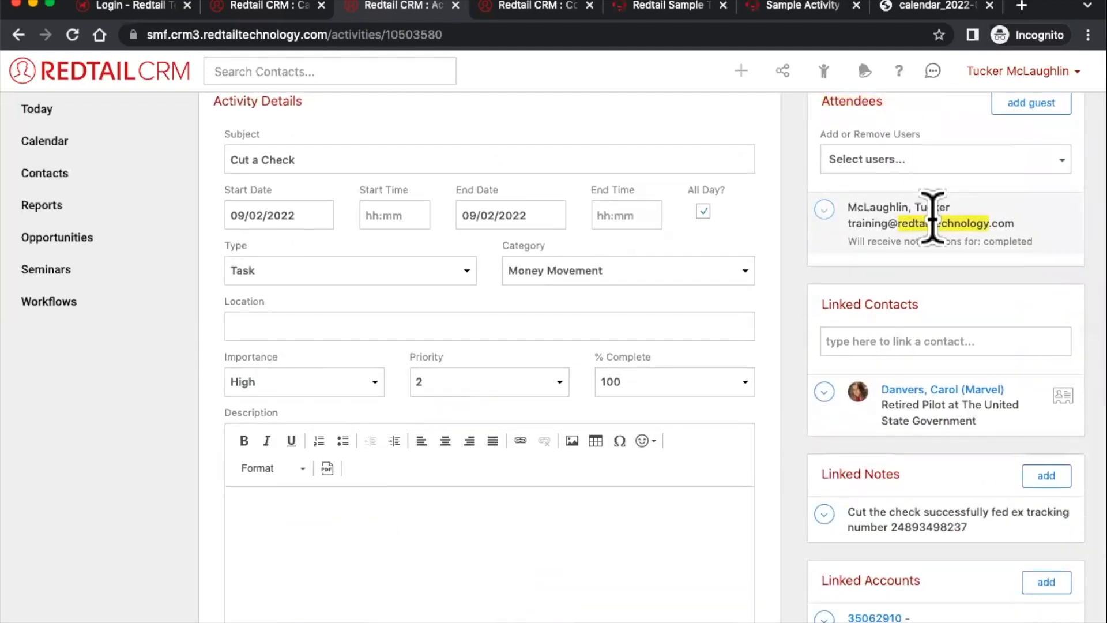
triple_click(942, 209)
left_click(955, 206)
- Add two more staff users as attendees from the Select users list
left_click(1006, 164)
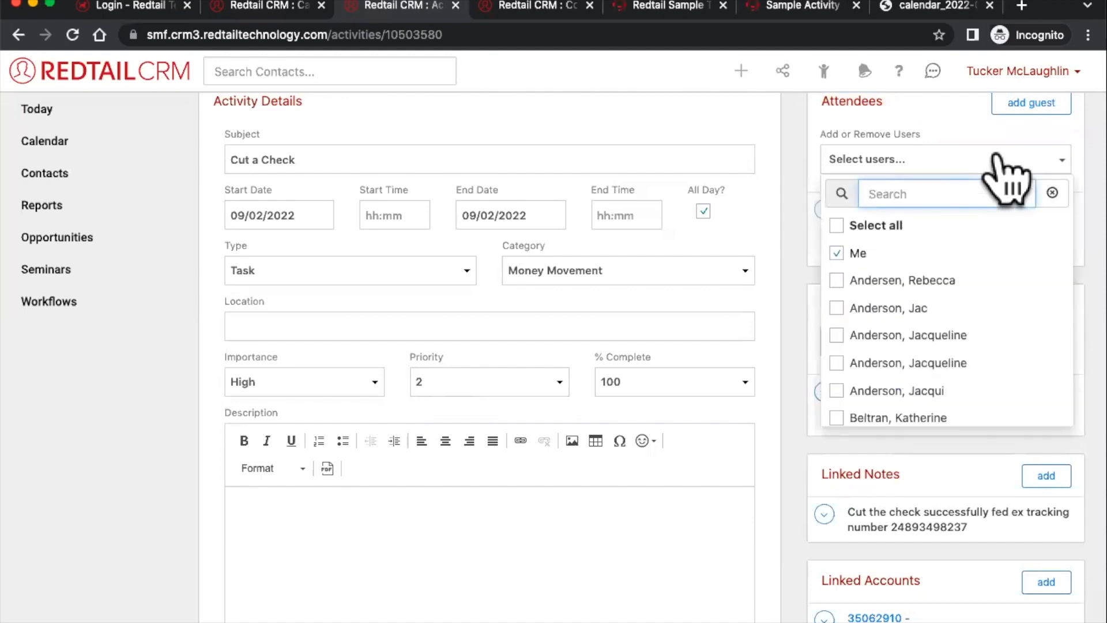
scroll(931, 378, "down", 5)
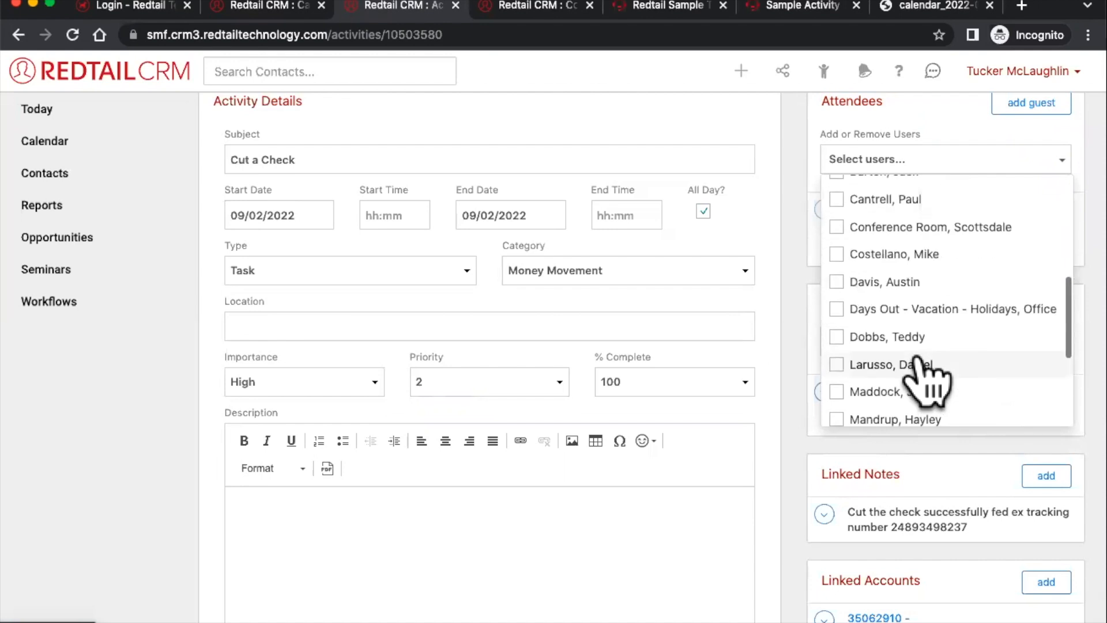
left_click(904, 336)
left_click(778, 309)
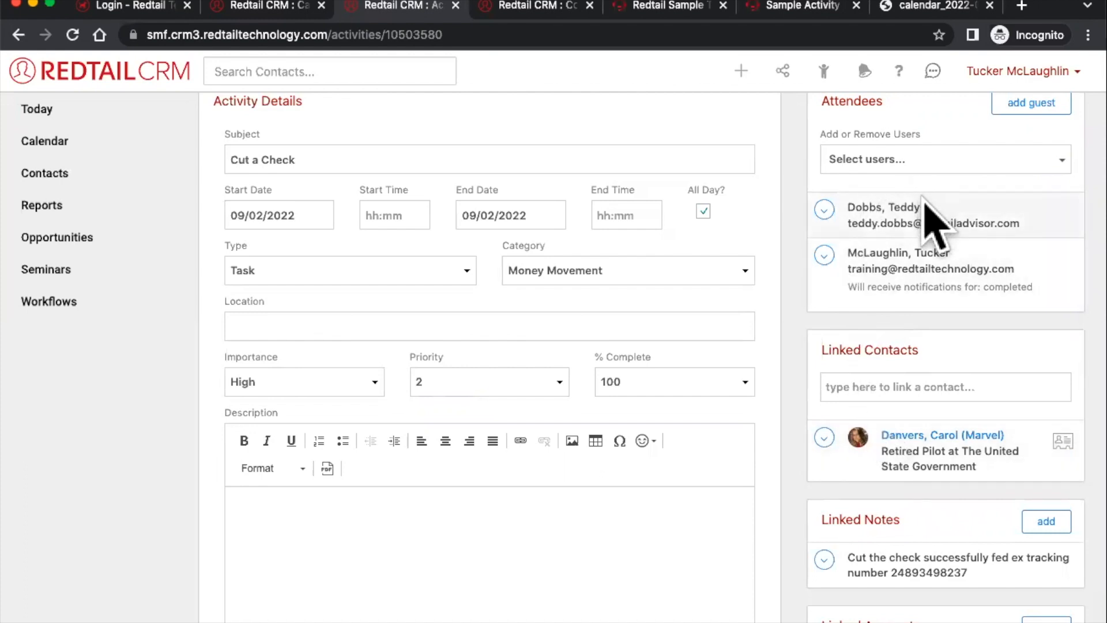
left_click(926, 166)
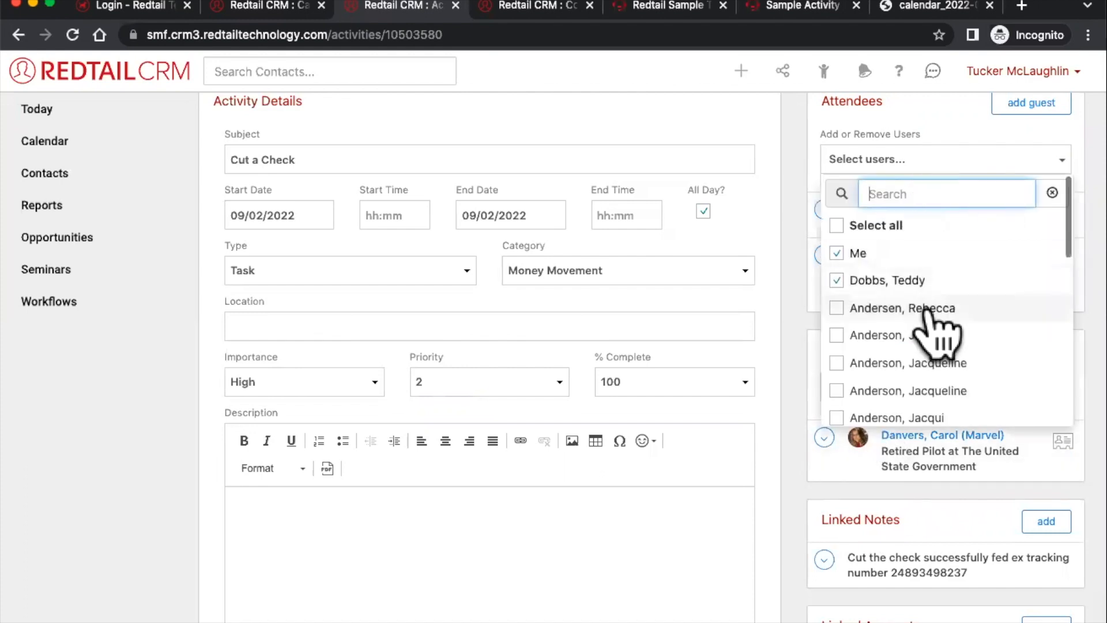
left_click(933, 340)
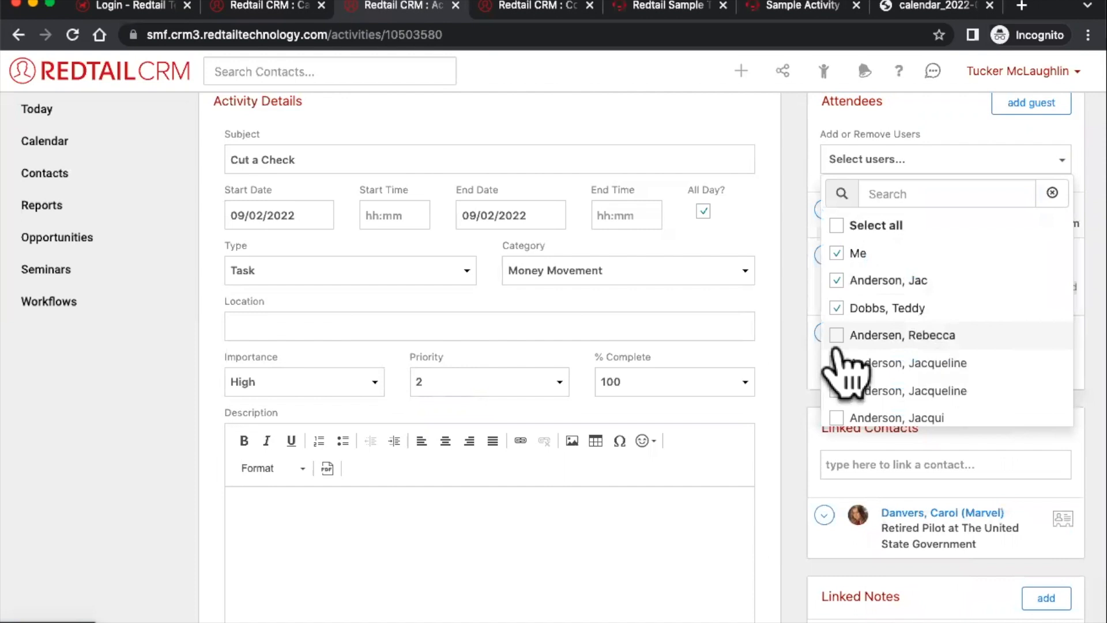
left_click(796, 363)
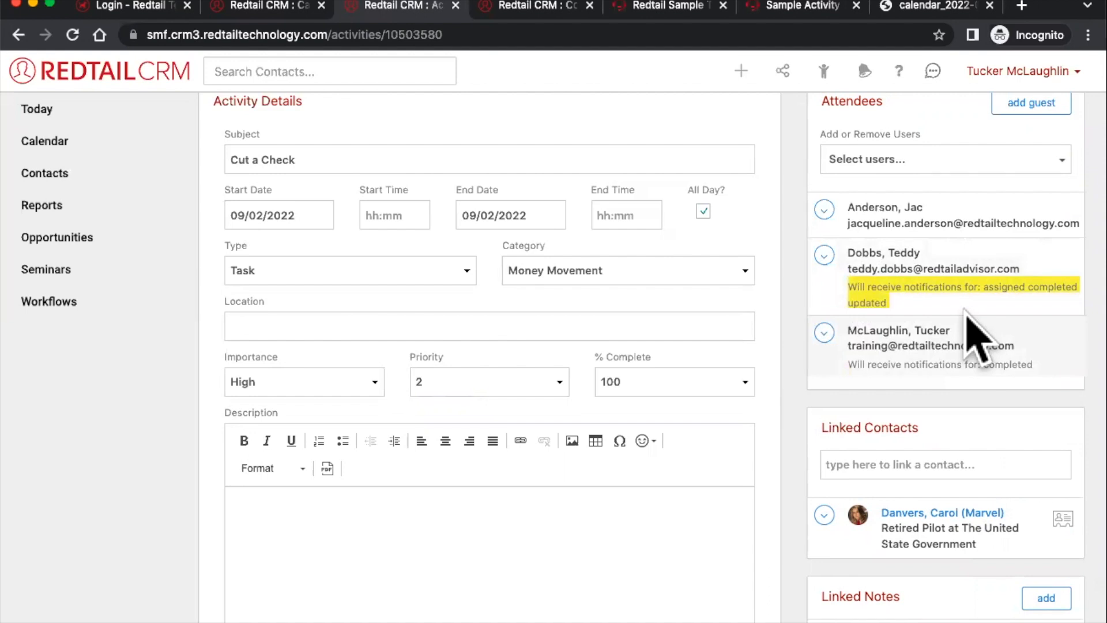
scroll(975, 300, "down", 4)
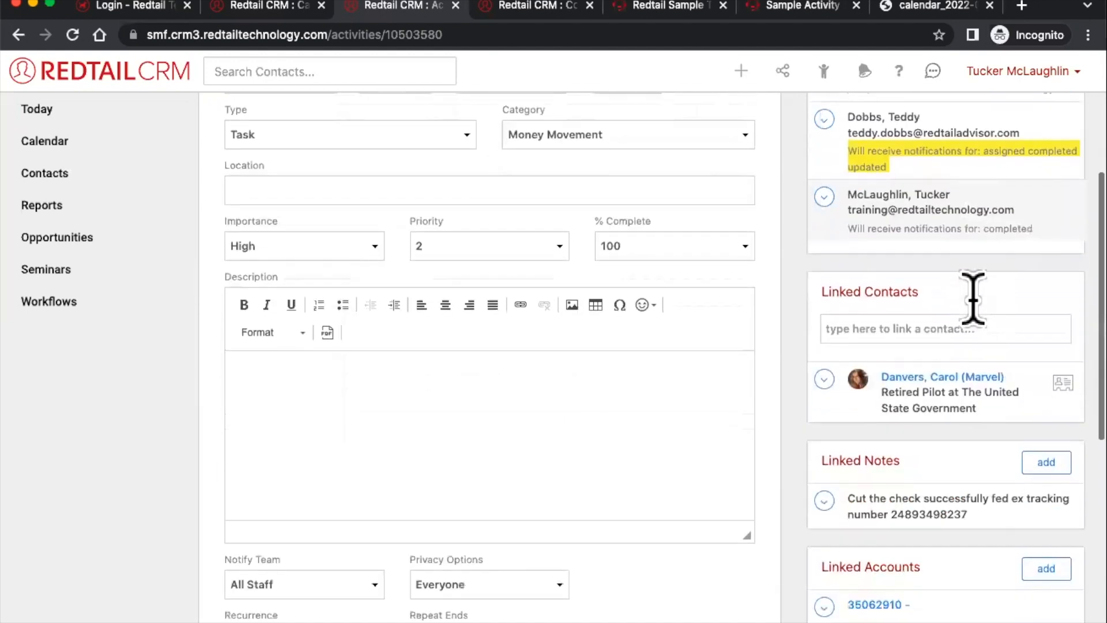
left_click(912, 267)
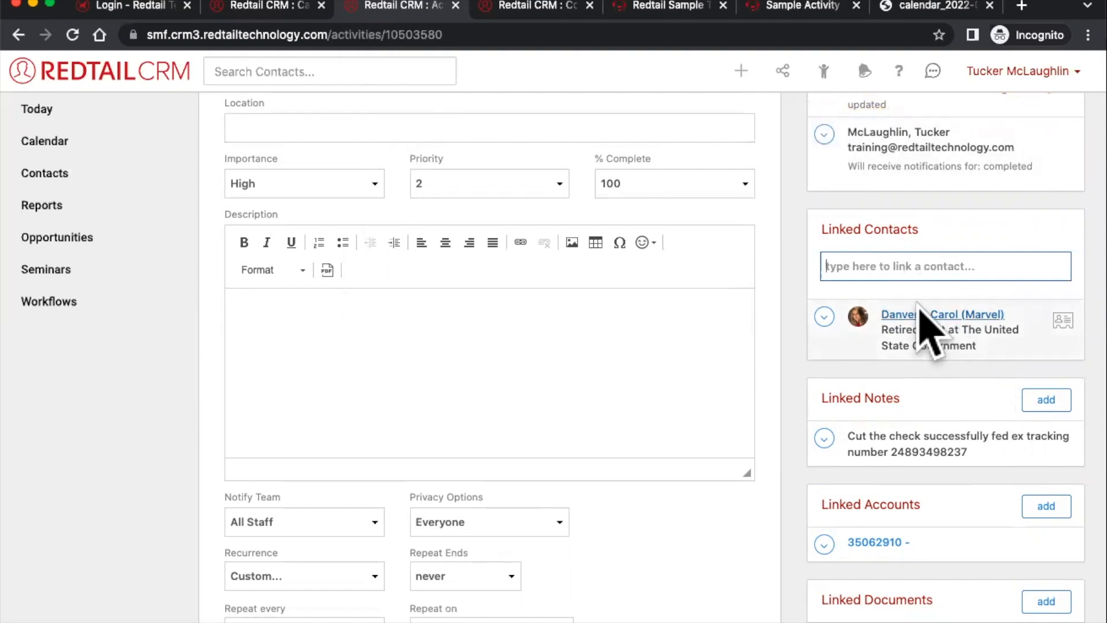
left_click(889, 244)
left_click(892, 267)
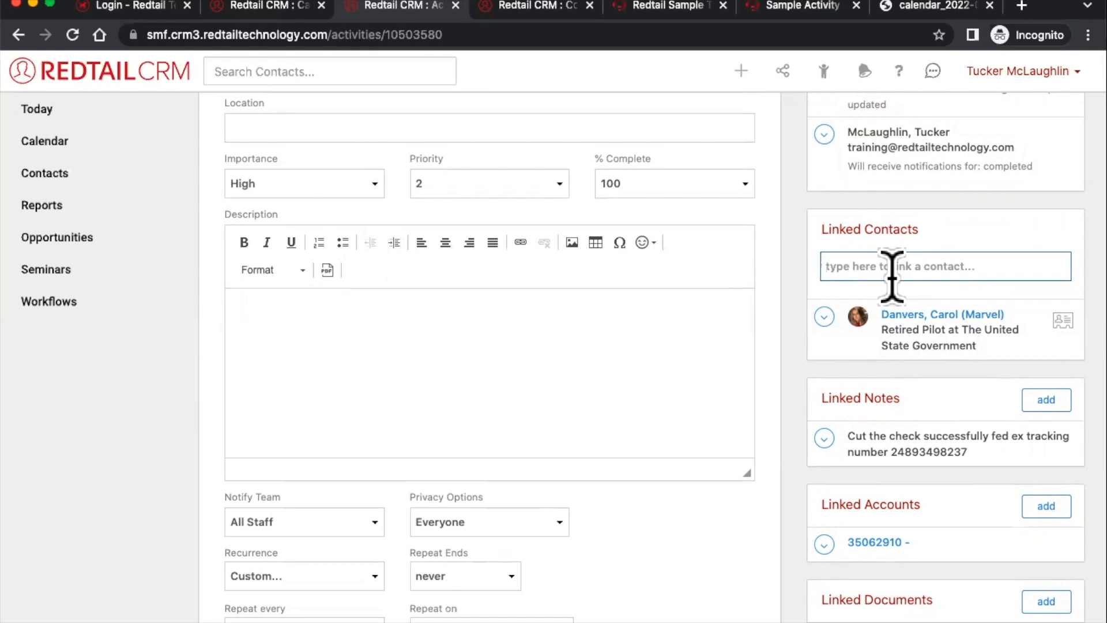
scroll(946, 309, "down", 3)
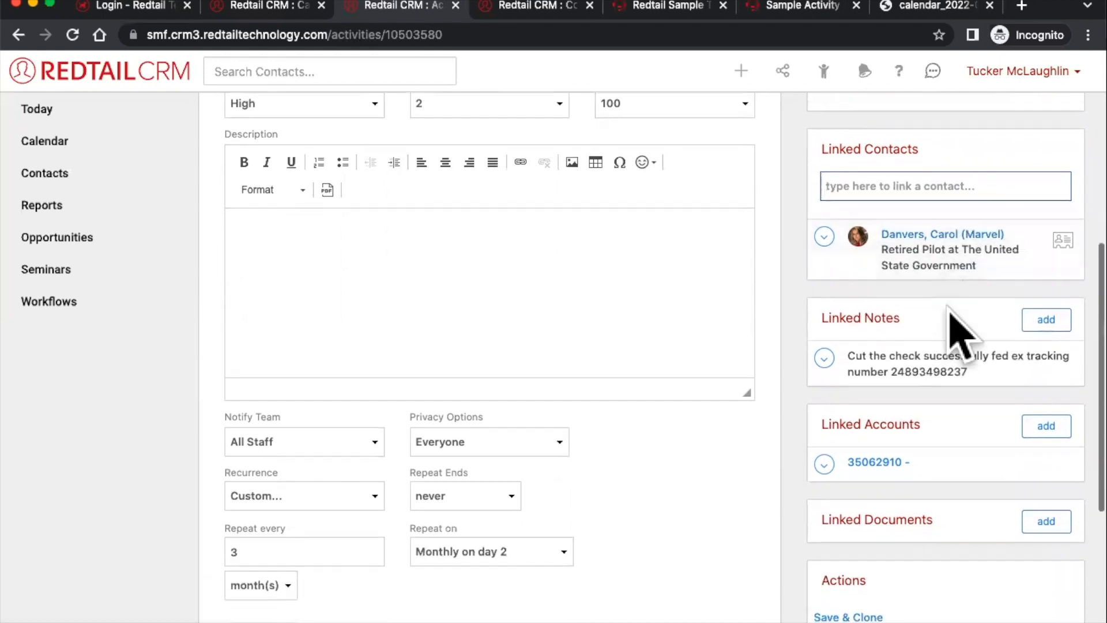
scroll(949, 311, "down", 8)
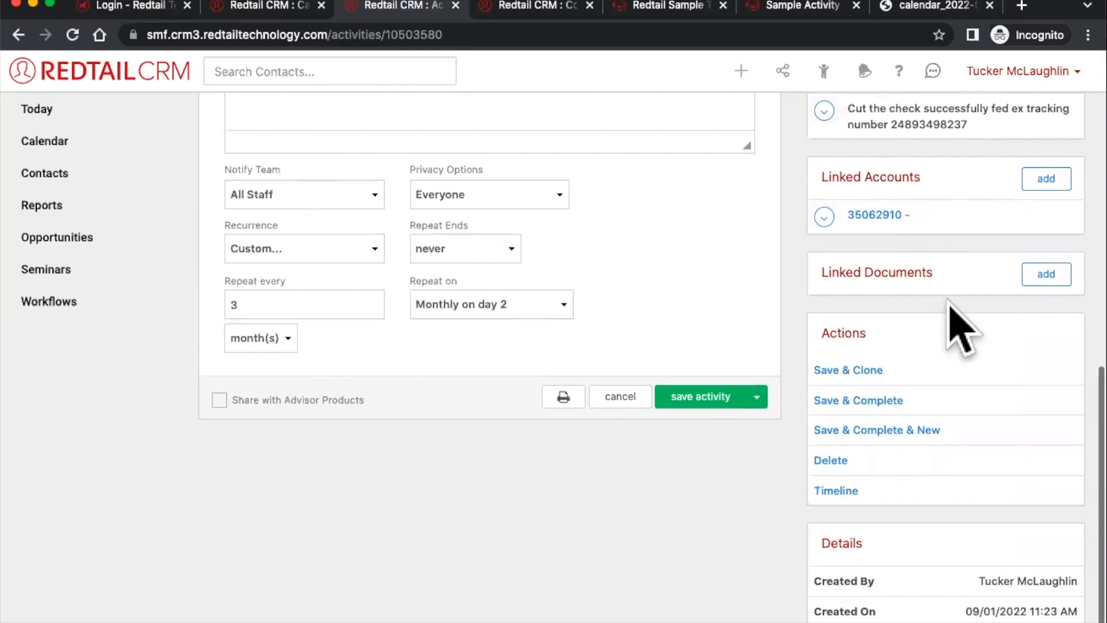
scroll(948, 300, "up", 1)
scroll(949, 301, "down", 1)
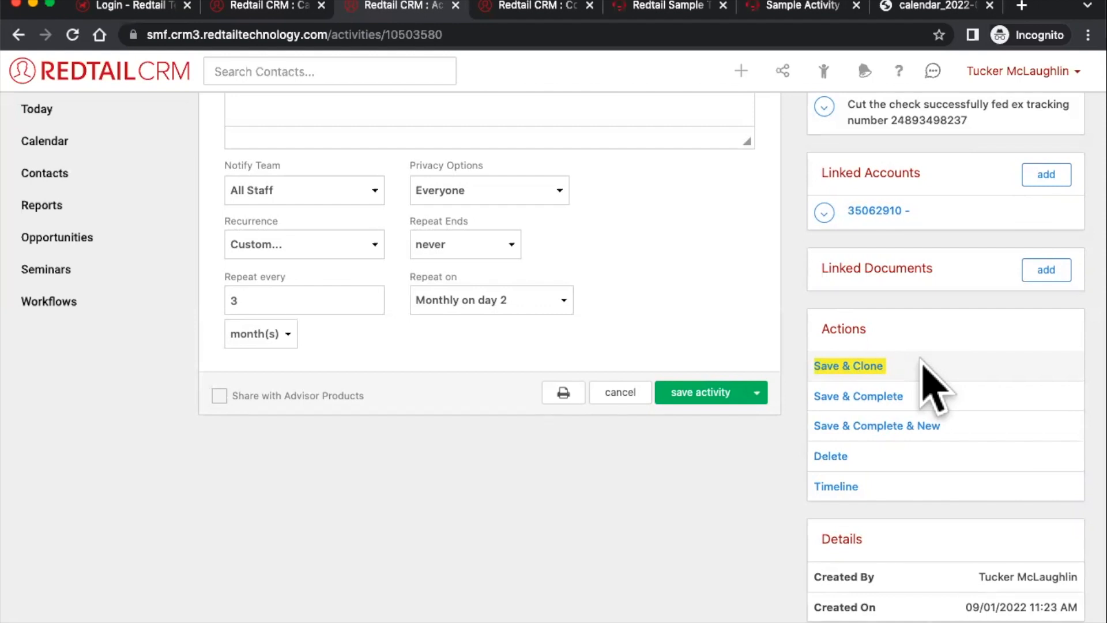
left_click(841, 367)
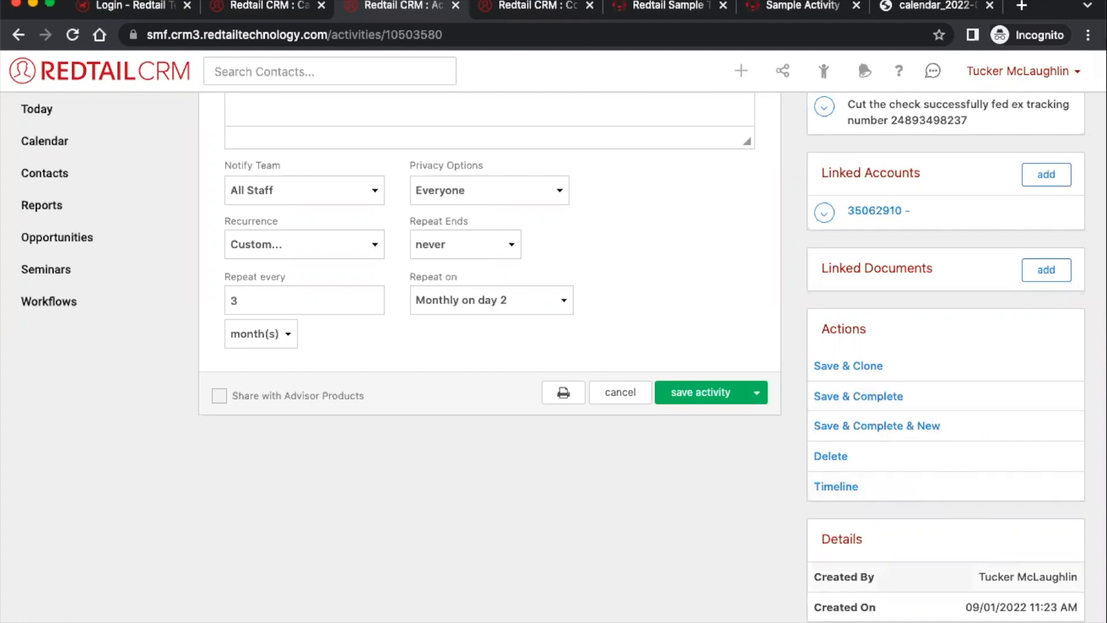
left_click(940, 121)
left_click(923, 128)
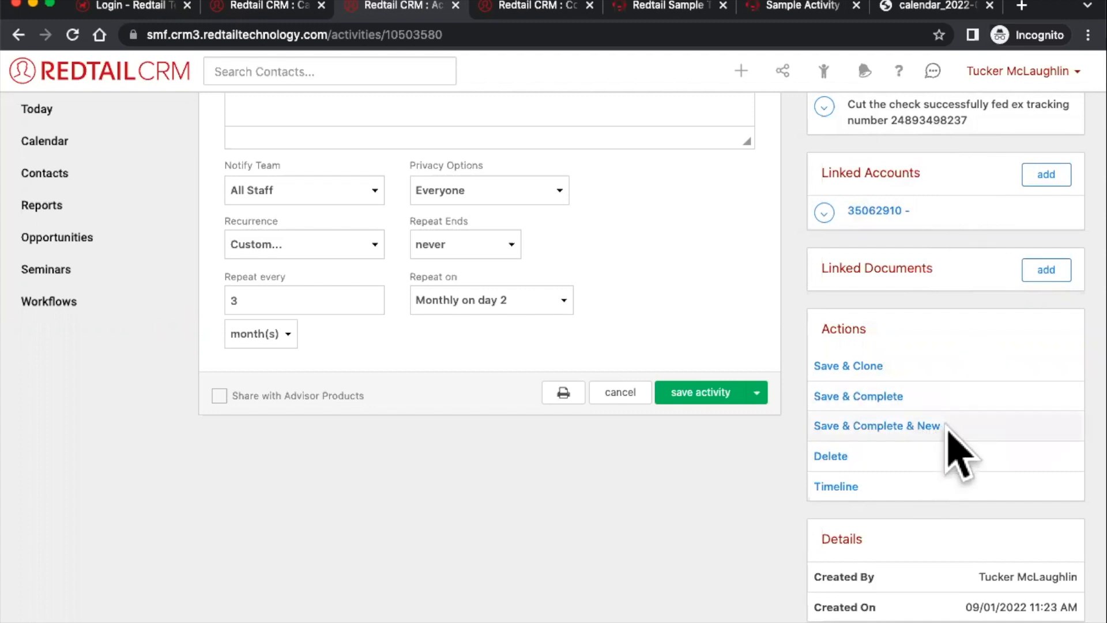
left_click_drag(942, 426, 821, 429)
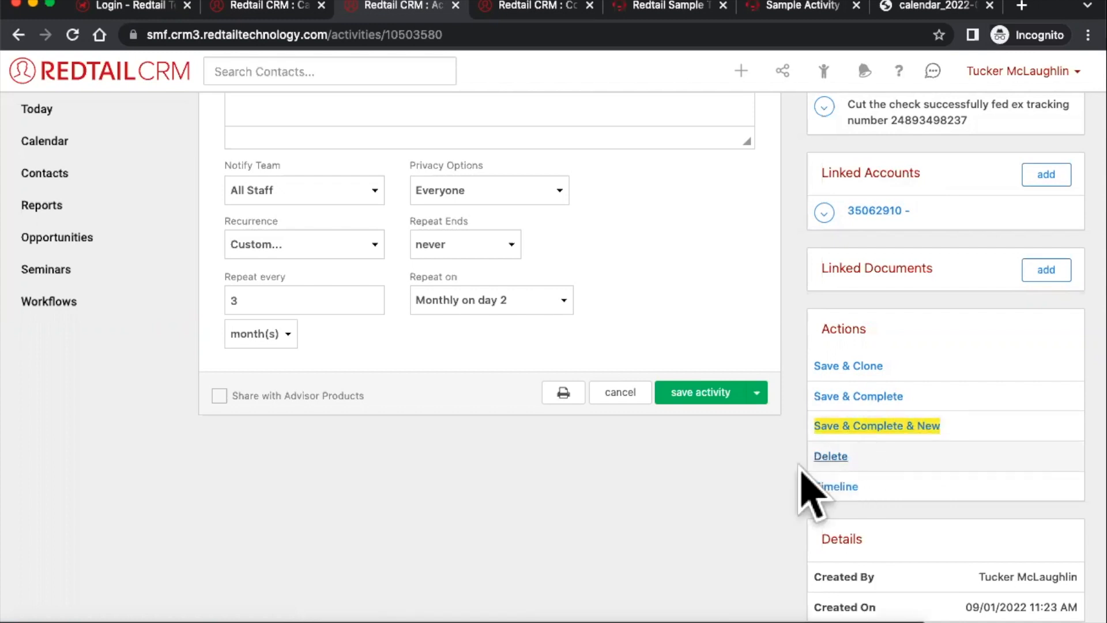
left_click(835, 487)
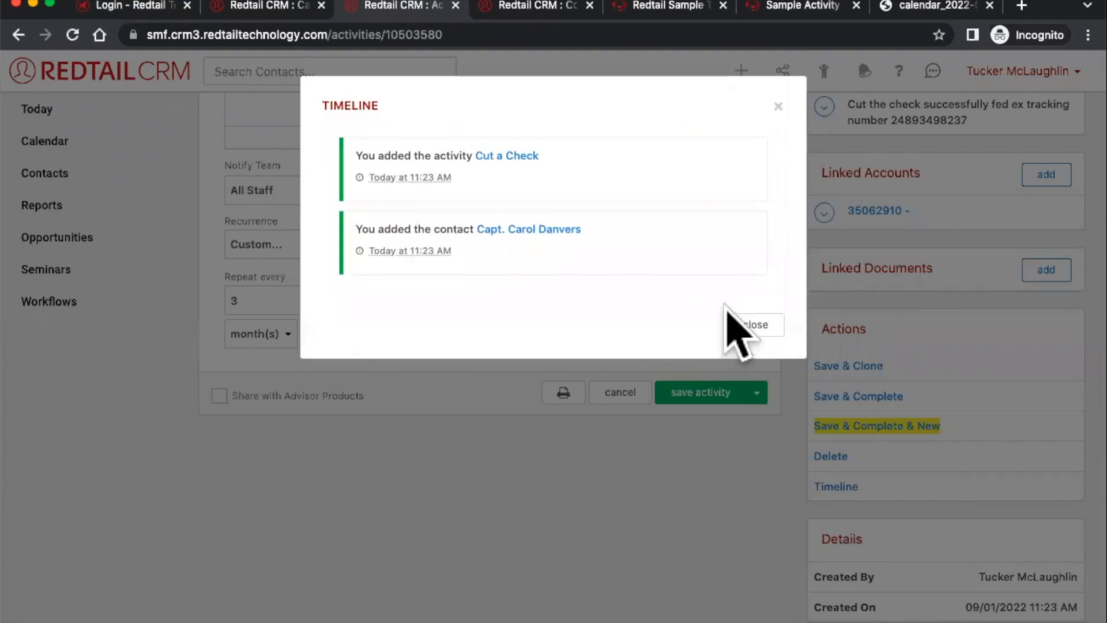
left_click(766, 327)
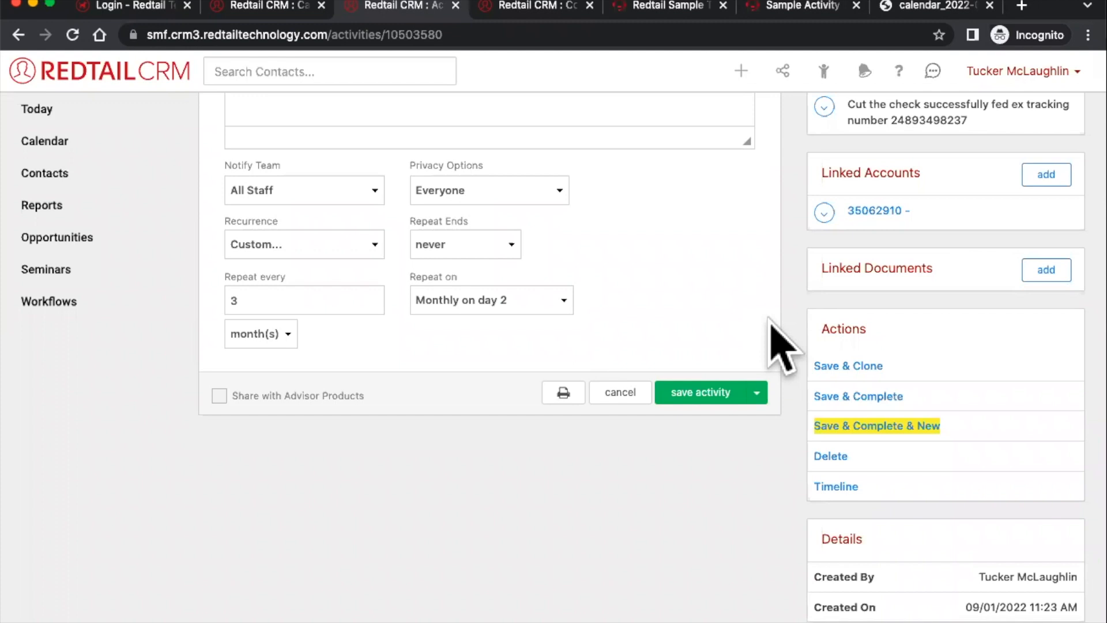
left_click(834, 486)
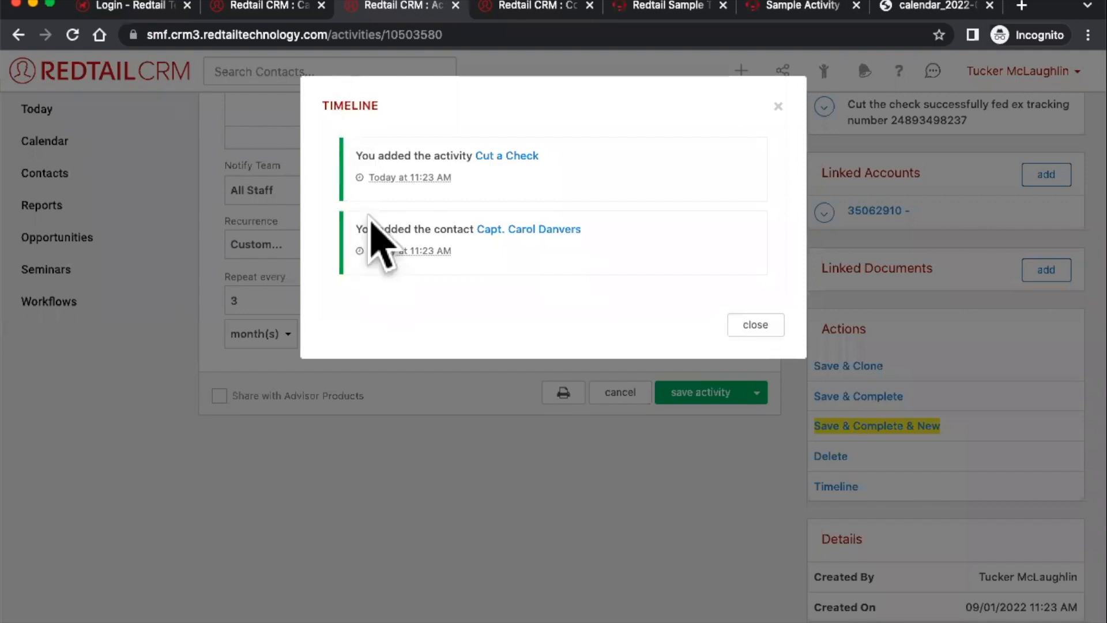
left_click(778, 106)
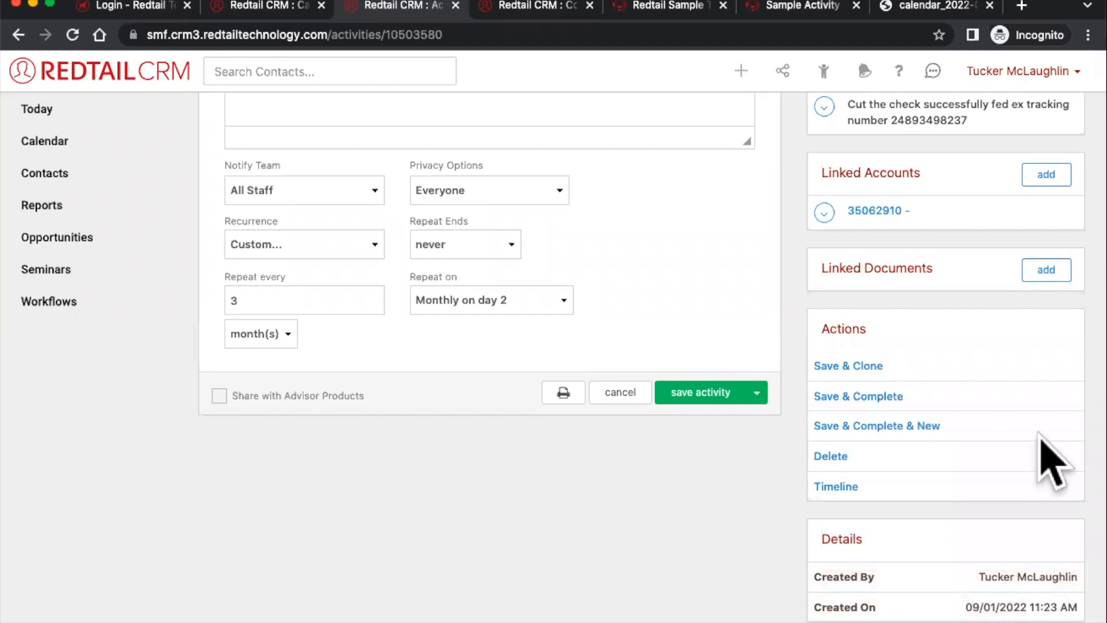
- Save the Cut a Check activity and mark it complete
scroll(1050, 457, "up", 10)
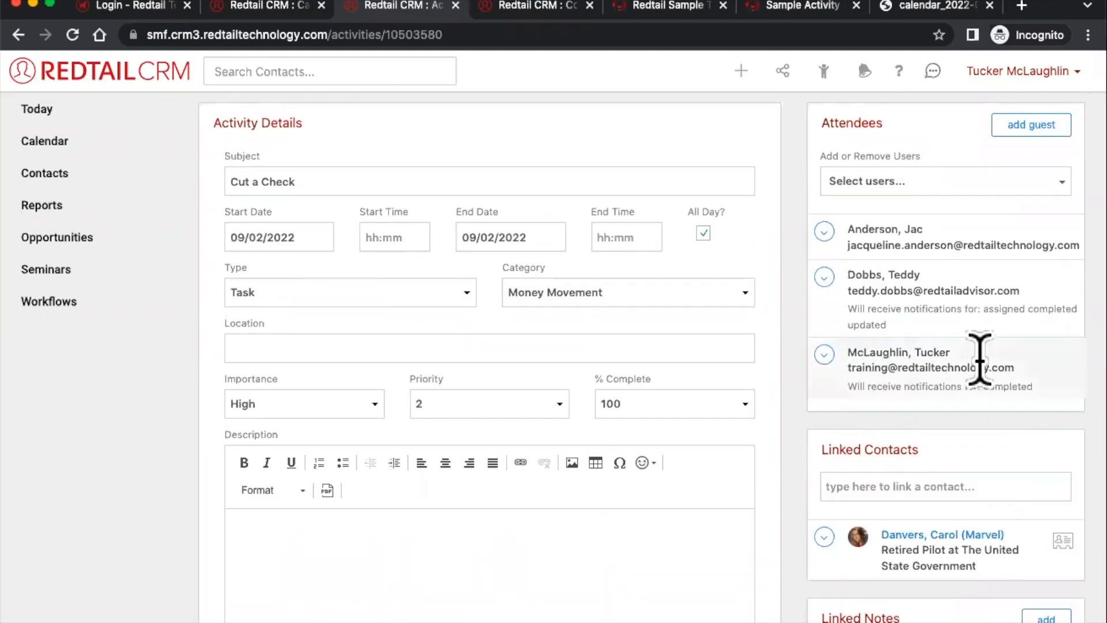
scroll(979, 361, "down", 7)
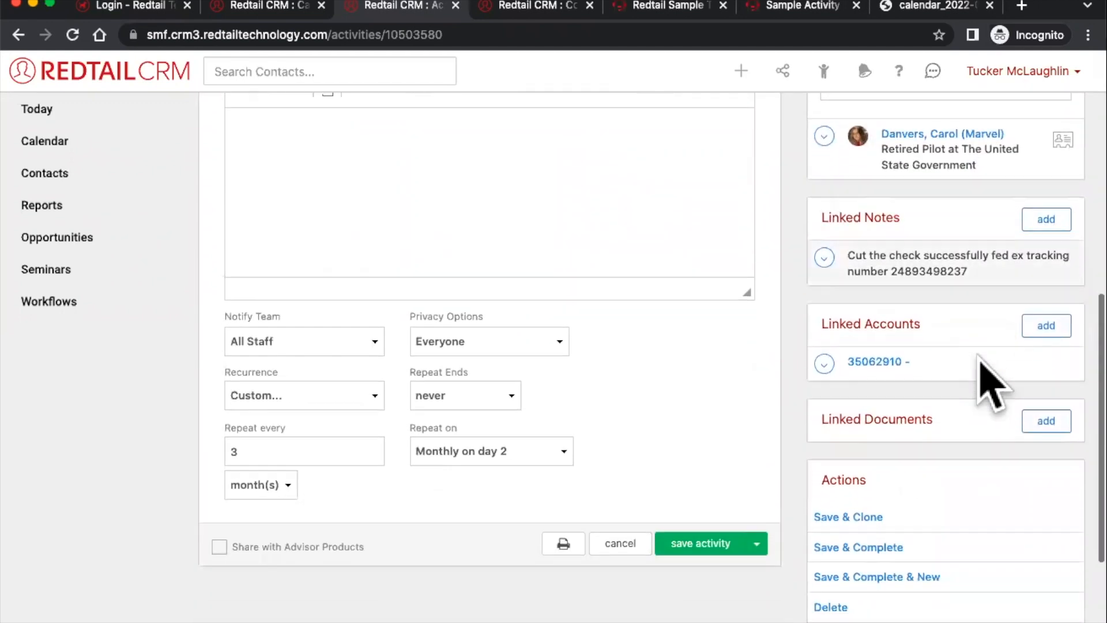
left_click(860, 523)
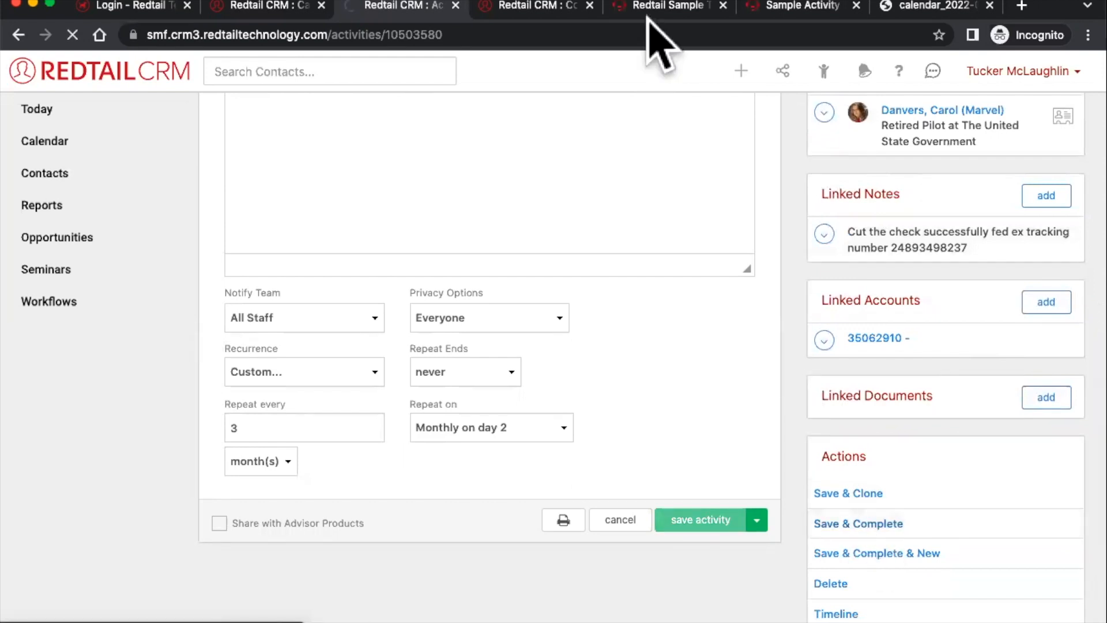
- Review the Cut a Check completion note on the contact's overview, then show past-due activities
left_click(555, 8)
left_click(65, 210)
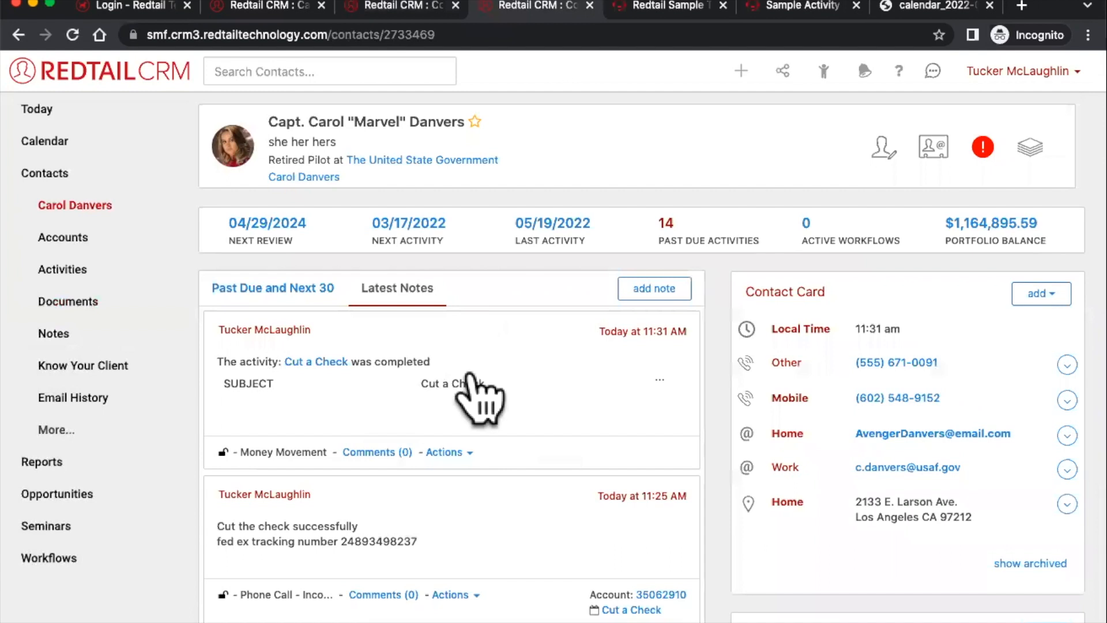
left_click(469, 376)
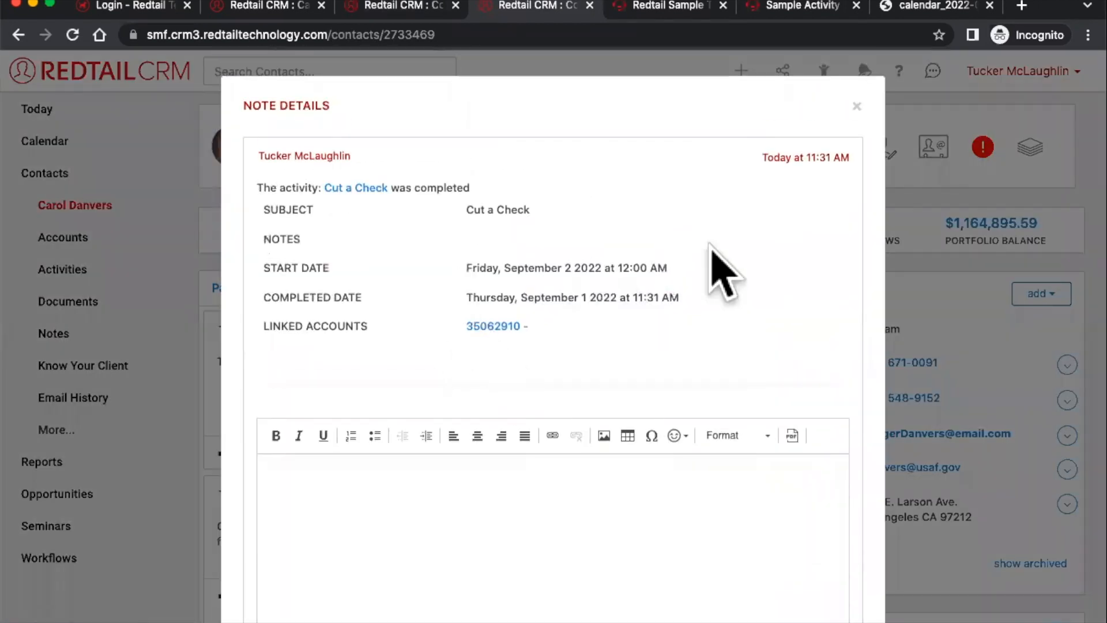
scroll(728, 262, "down", 2)
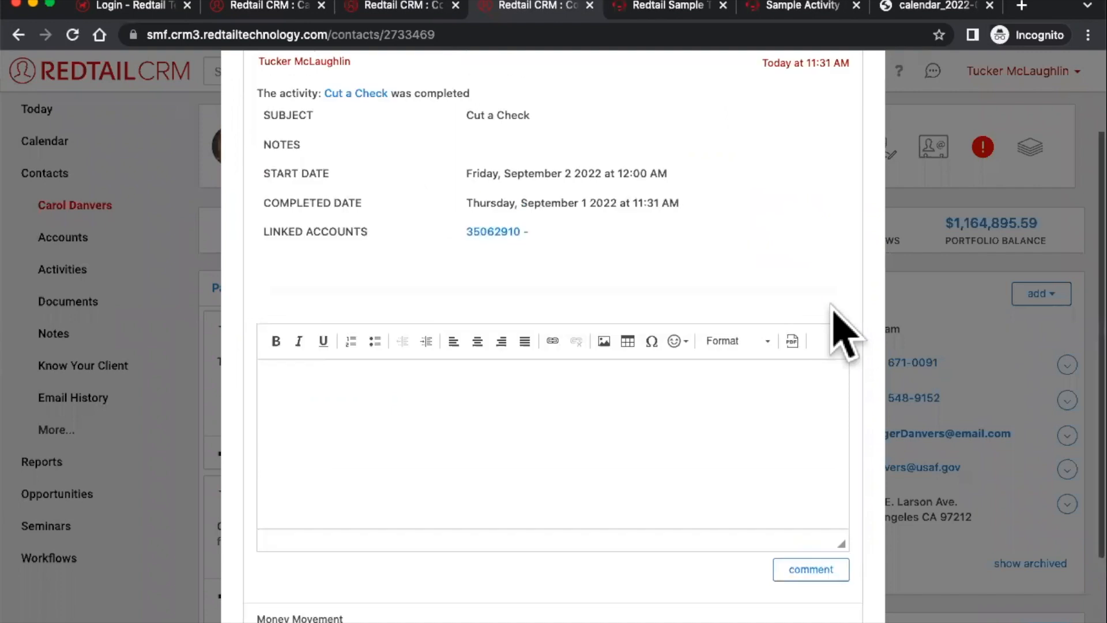
scroll(842, 332, "up", 2)
left_click(857, 108)
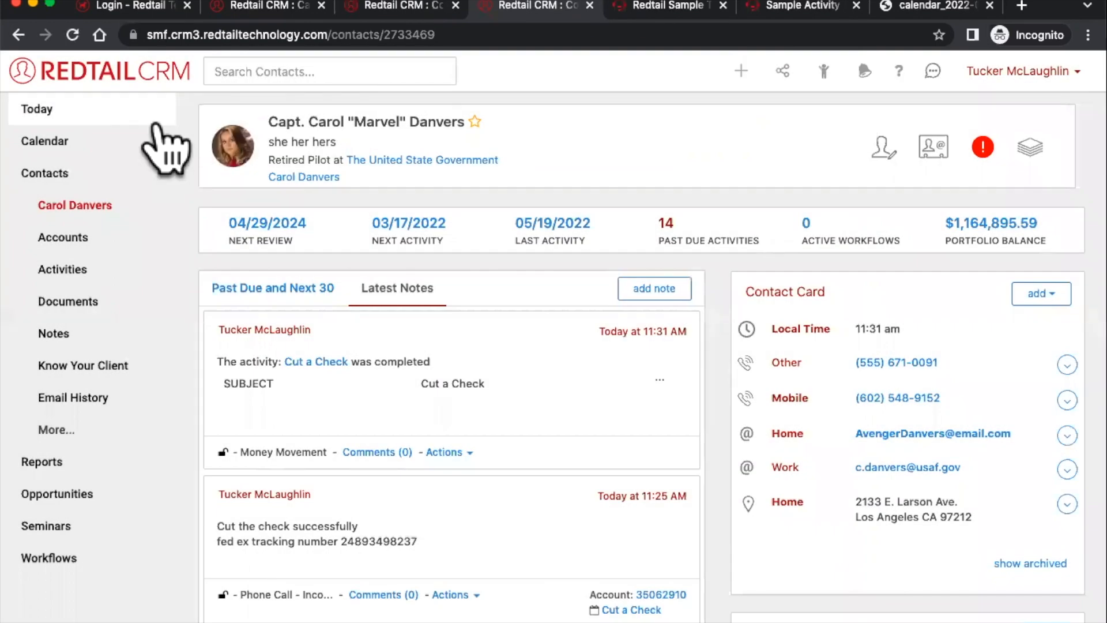
left_click(152, 119)
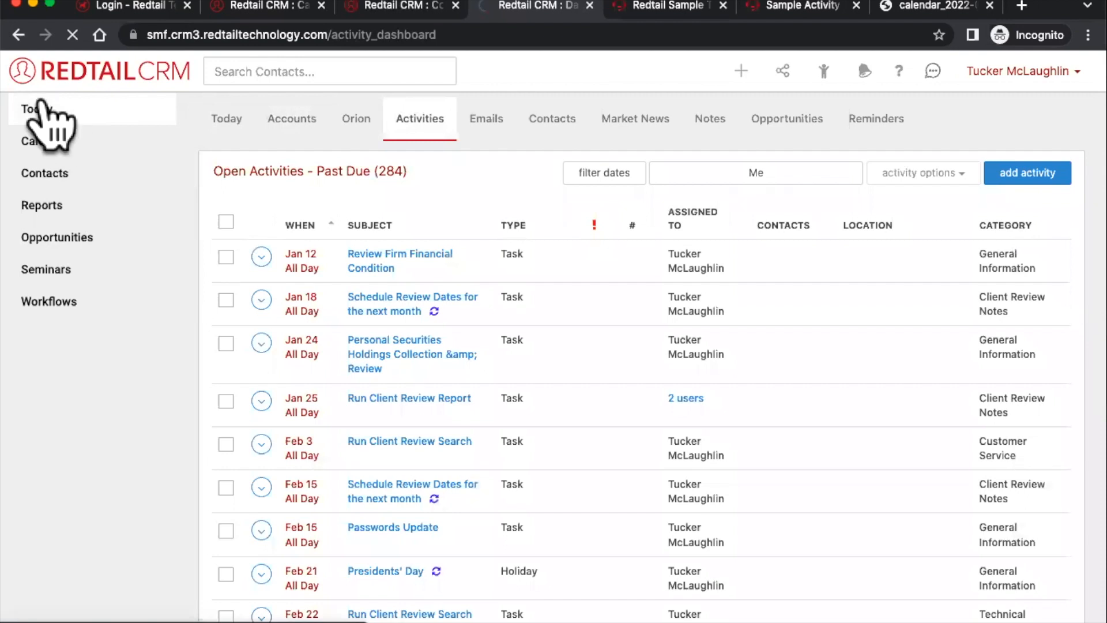
- Open the activities dashboard, check the date filter options, and browse the past-due list
left_click(49, 105)
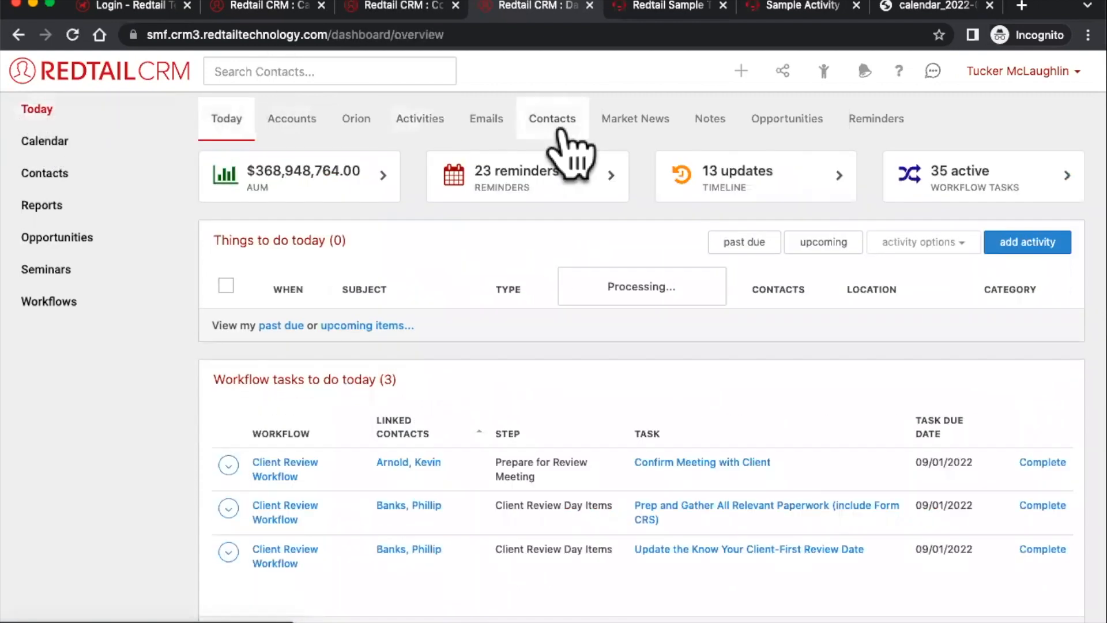
left_click(420, 119)
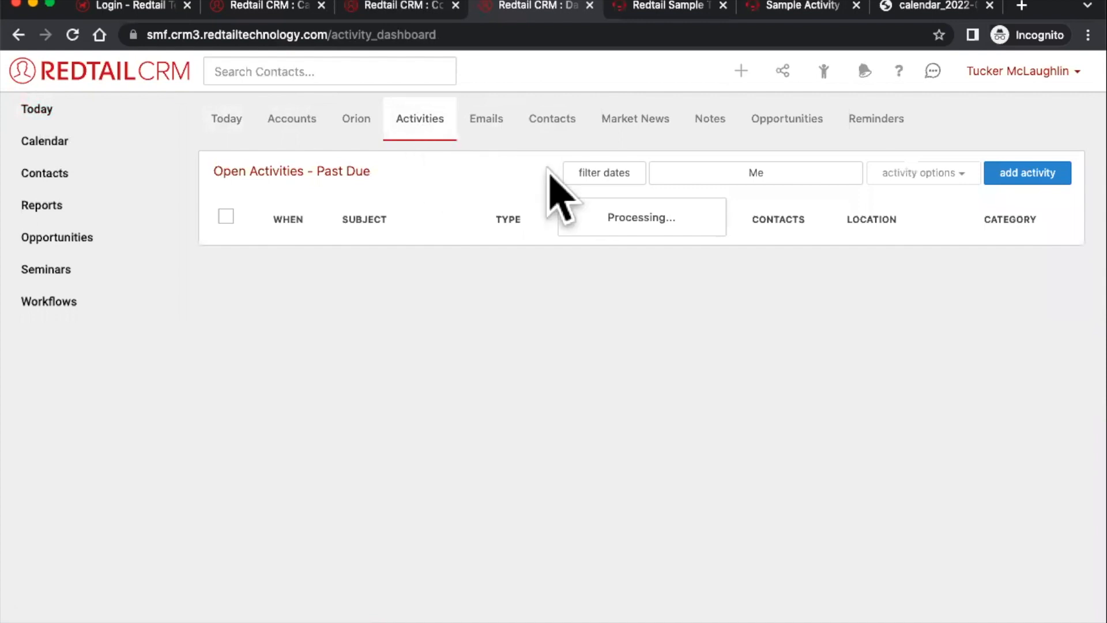
left_click(591, 182)
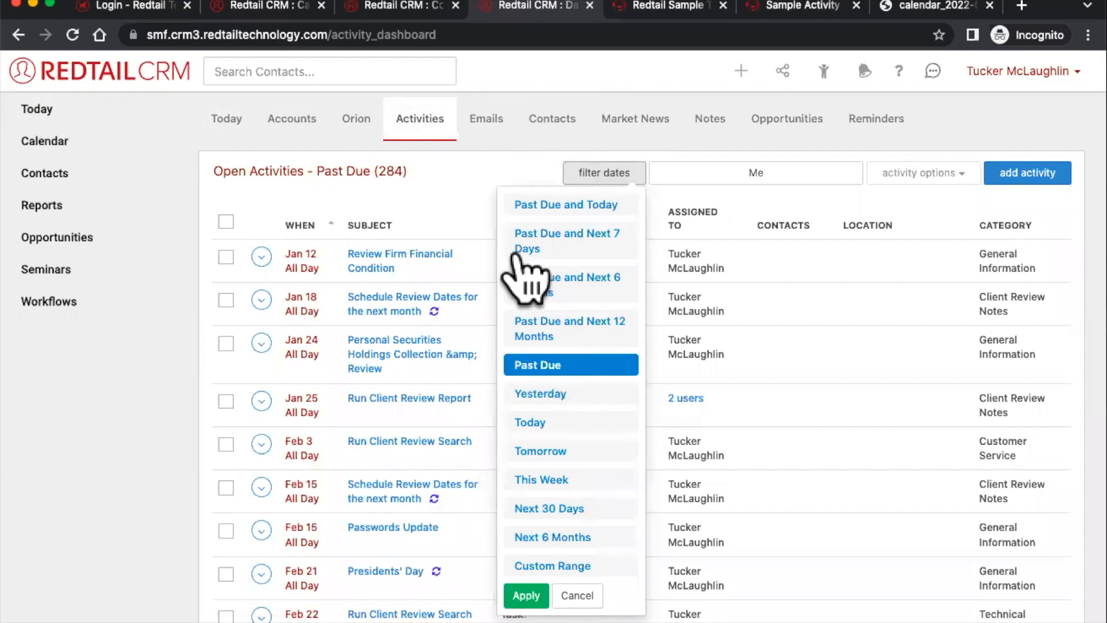
left_click(433, 170)
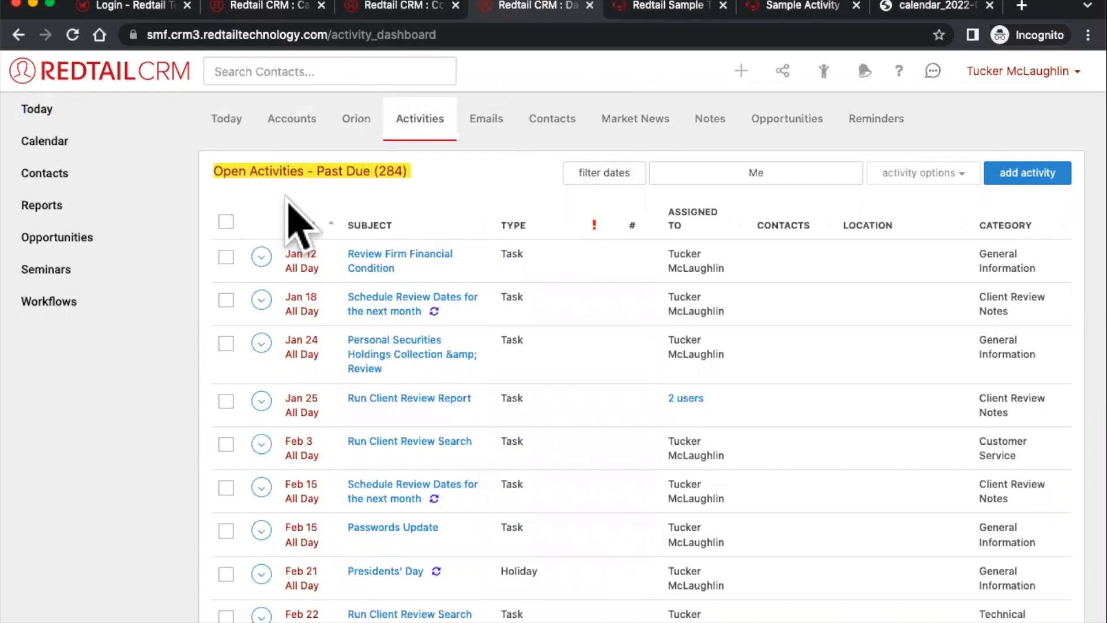
scroll(296, 225, "down", 3)
scroll(296, 225, "down", 20)
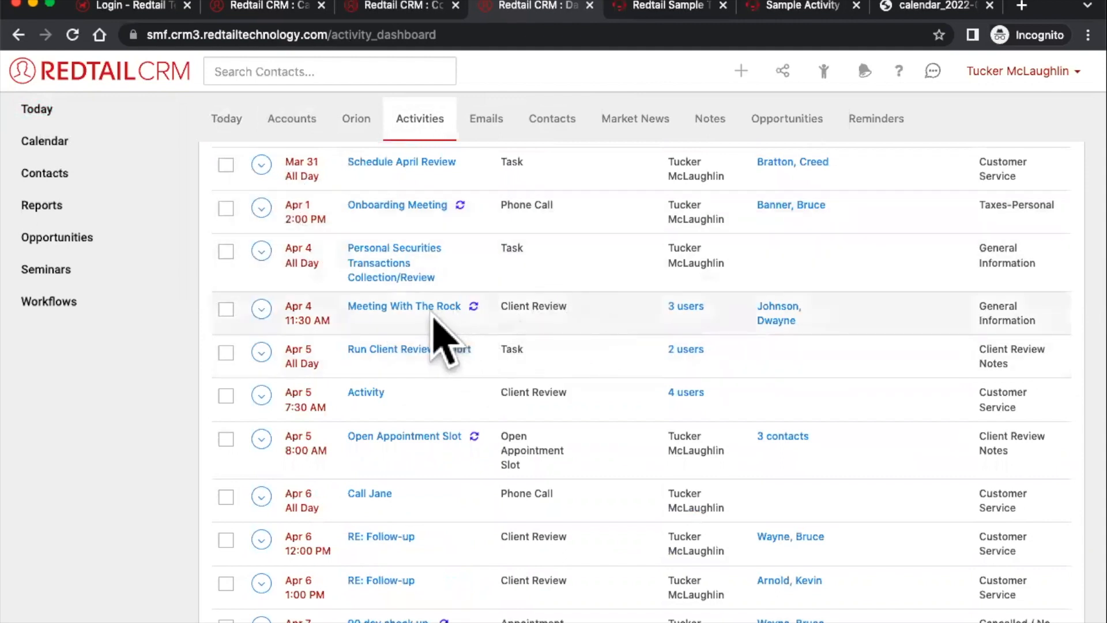
scroll(437, 318, "down", 1)
scroll(444, 329, "up", 2)
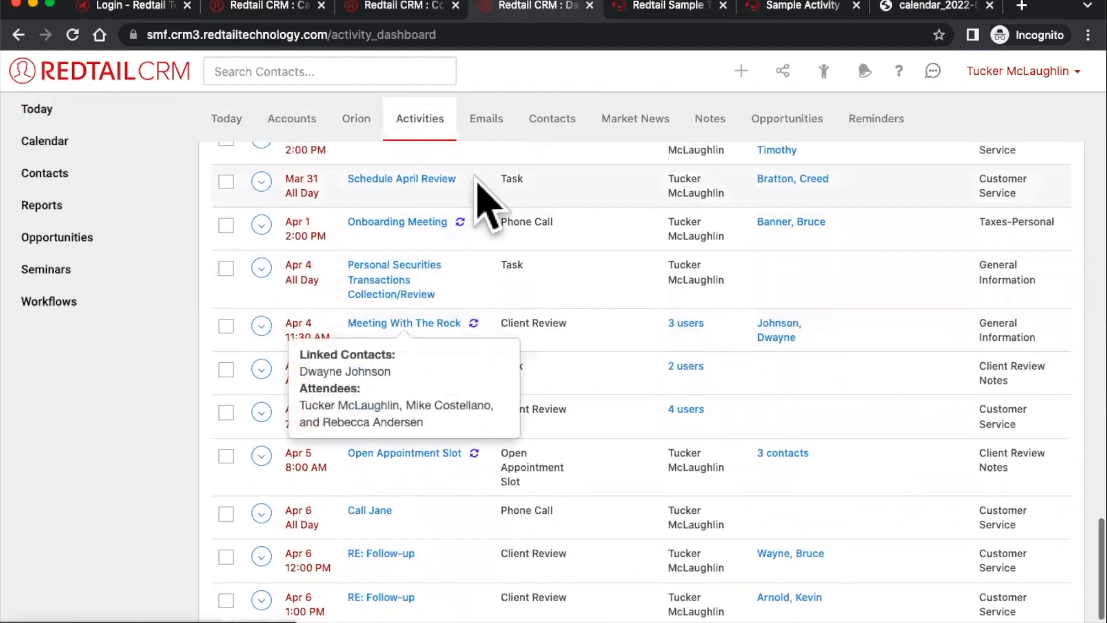
scroll(818, 202, "down", 3)
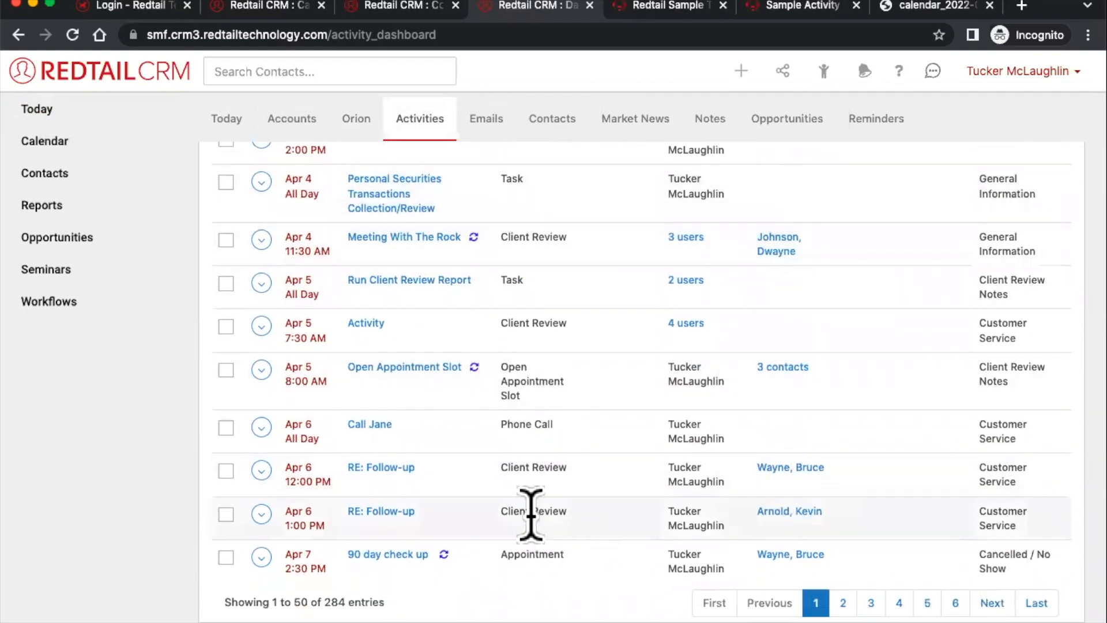
- Complete the Apr 6 RE: Follow-up activity, confirming the completion
left_click(262, 470)
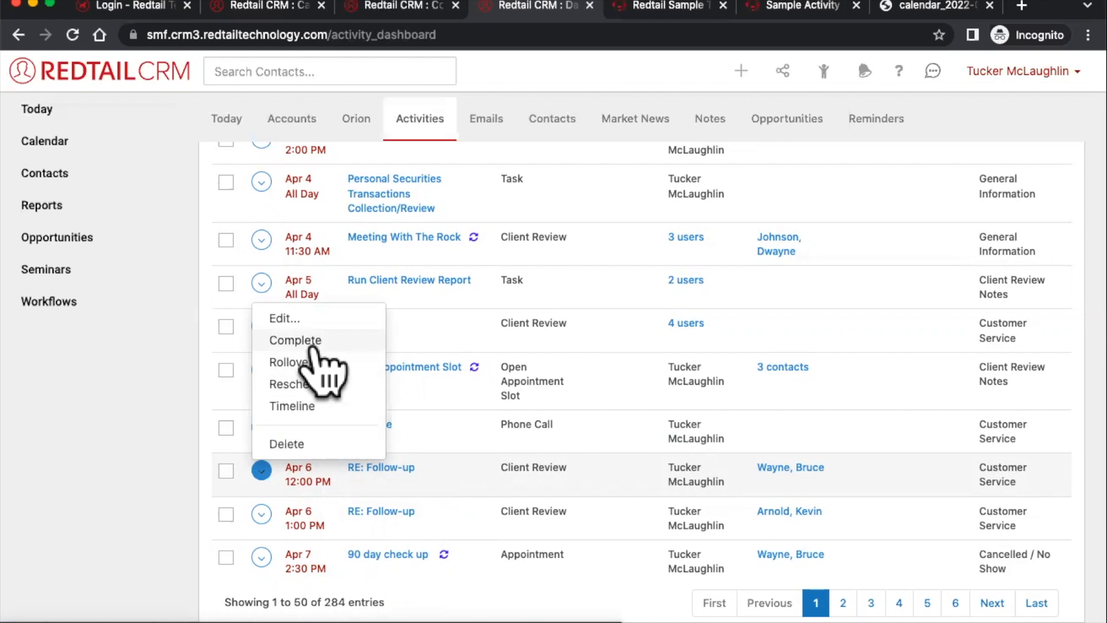
left_click(147, 428)
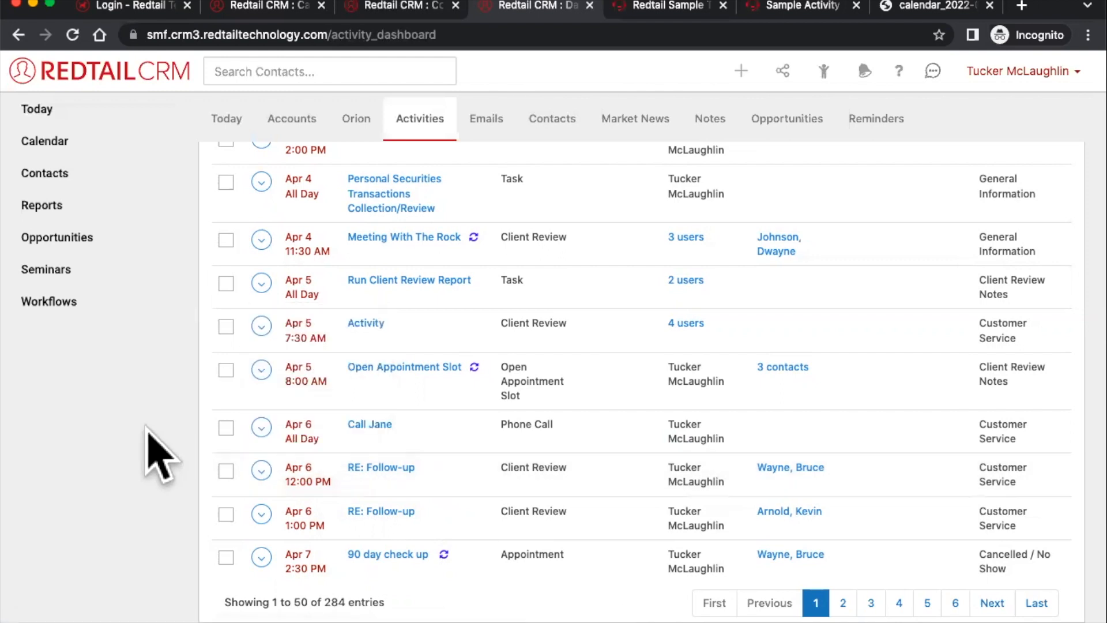
left_click(261, 471)
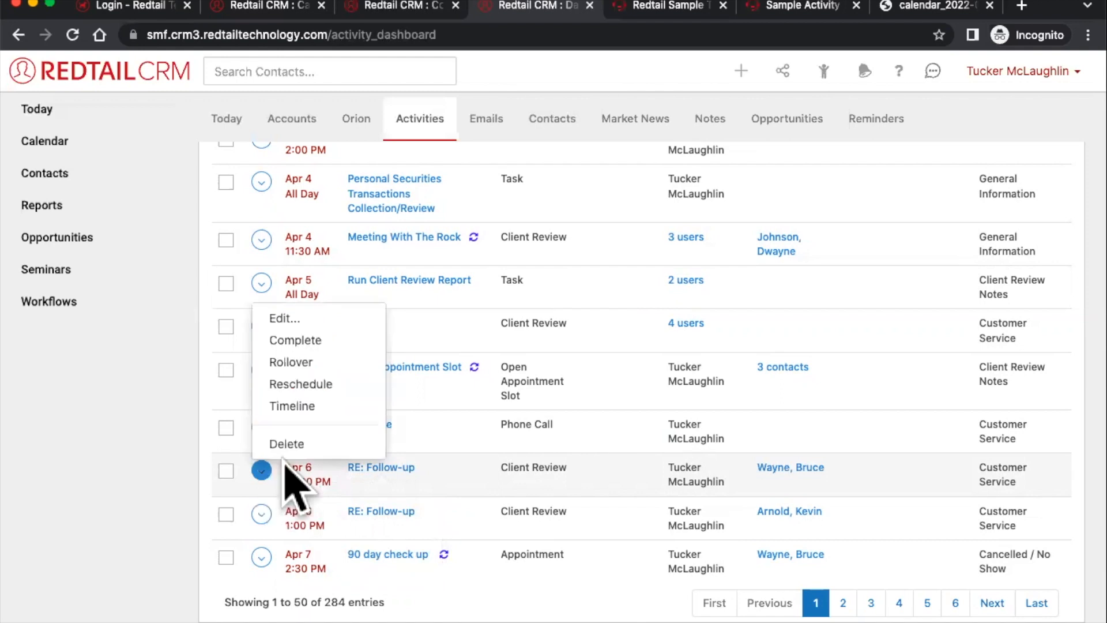
left_click(330, 340)
left_click(677, 192)
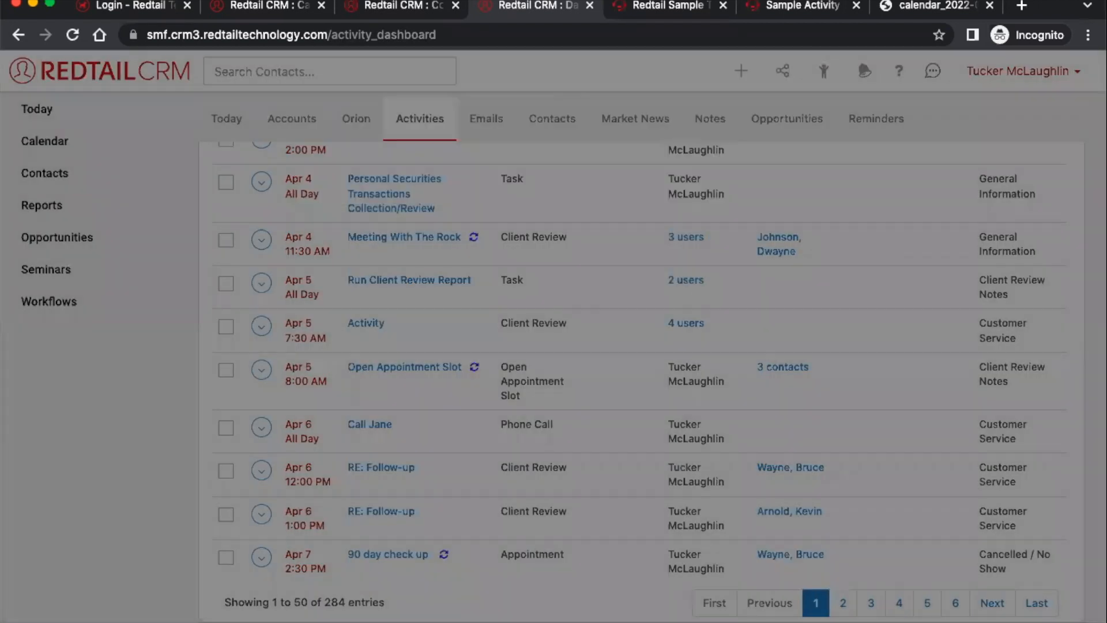
- Select Open Appointment Slot and then all rows, then view Today's activities in reversed time order
left_click(559, 376)
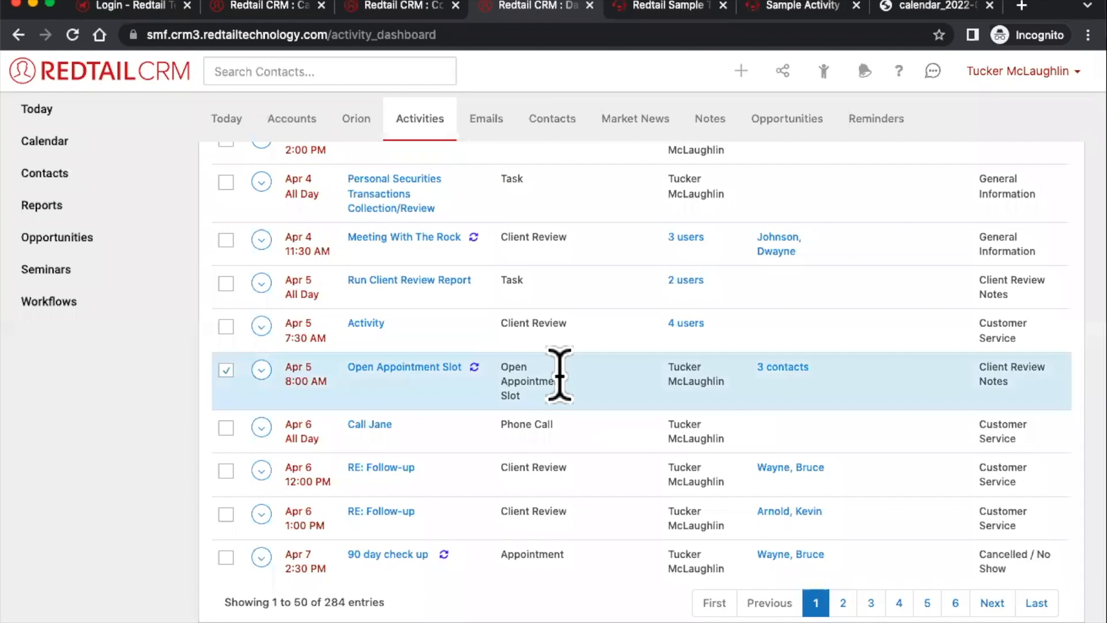
scroll(562, 380, "up", 20)
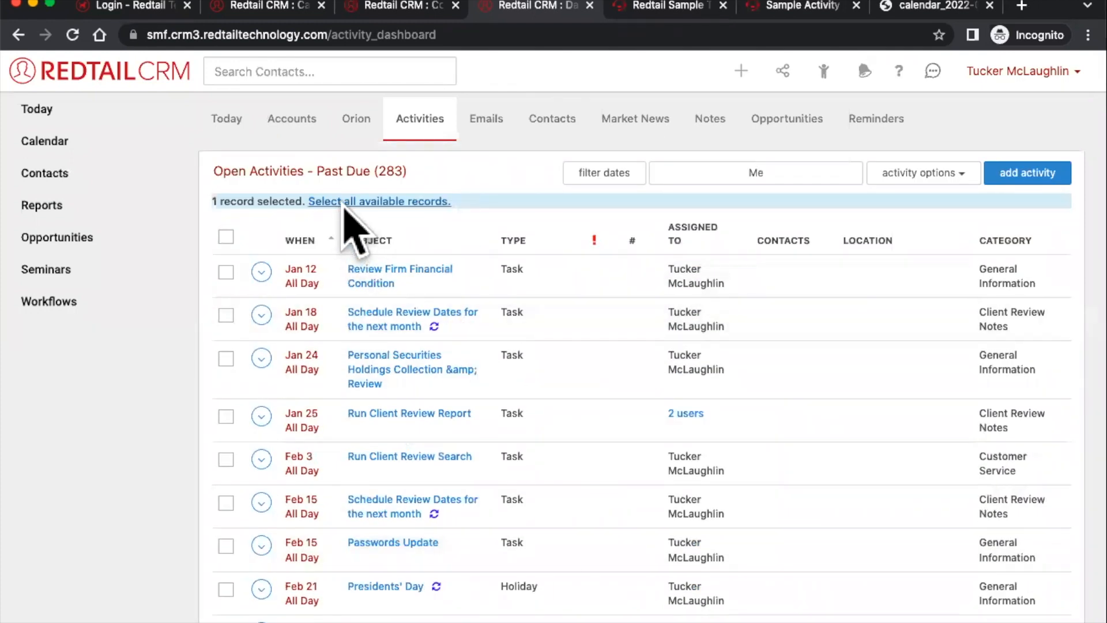
left_click(226, 237)
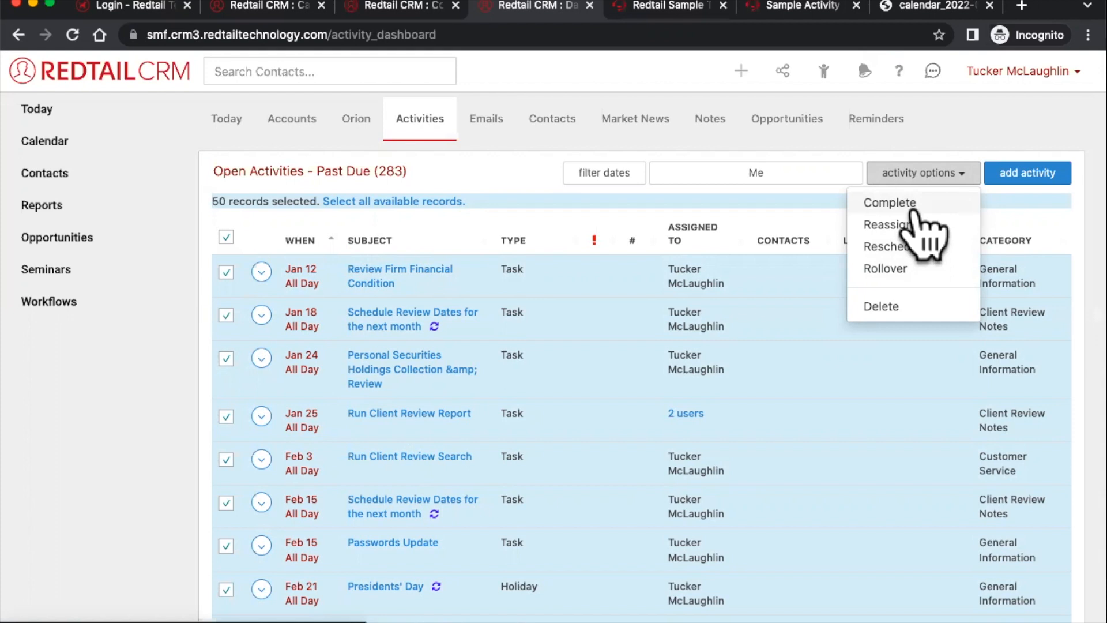
left_click(64, 118)
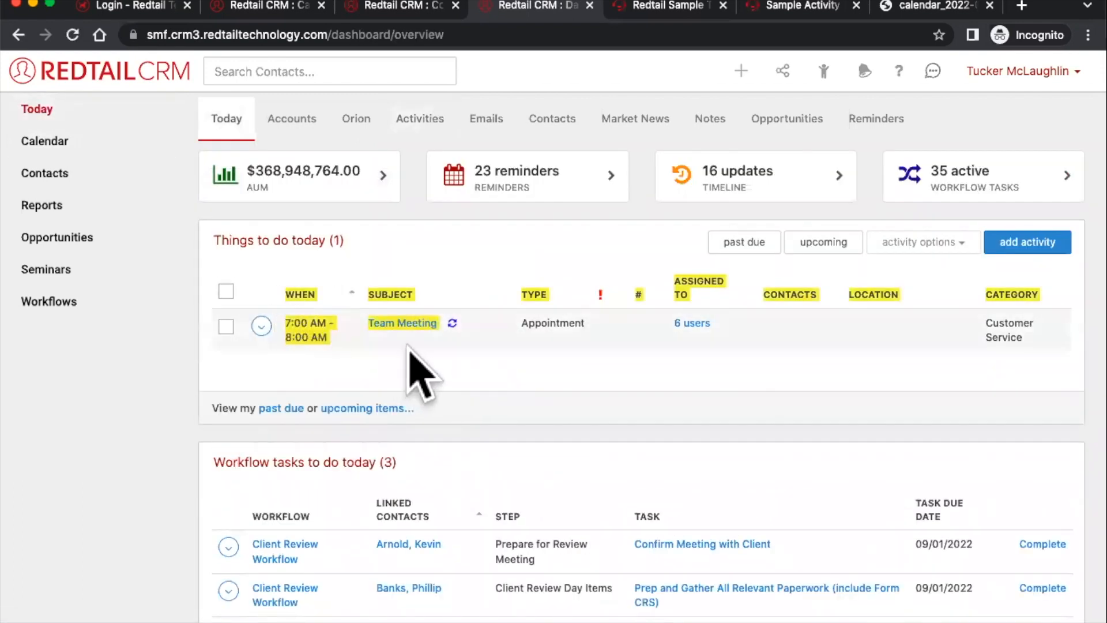
left_click(305, 296)
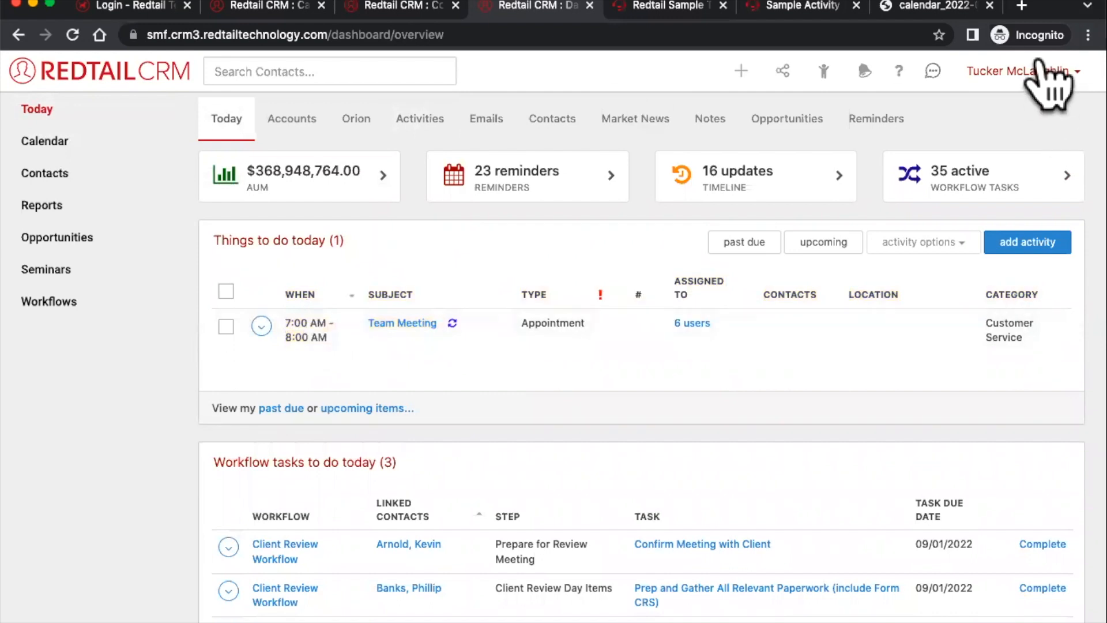
left_click(1066, 72)
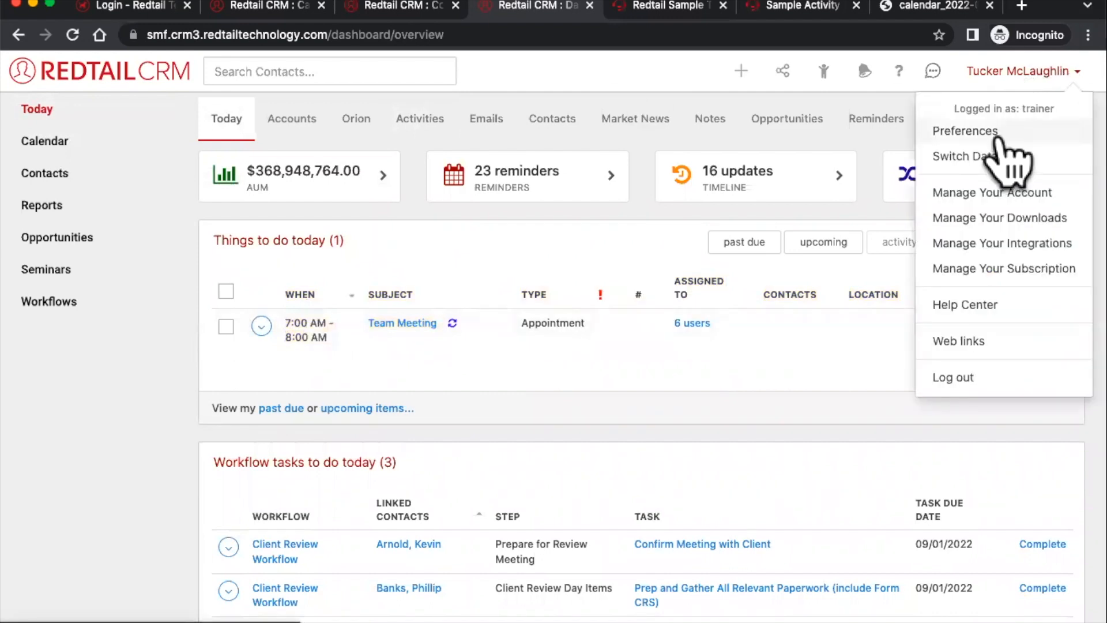
key("ctrl+f")
type("notif")
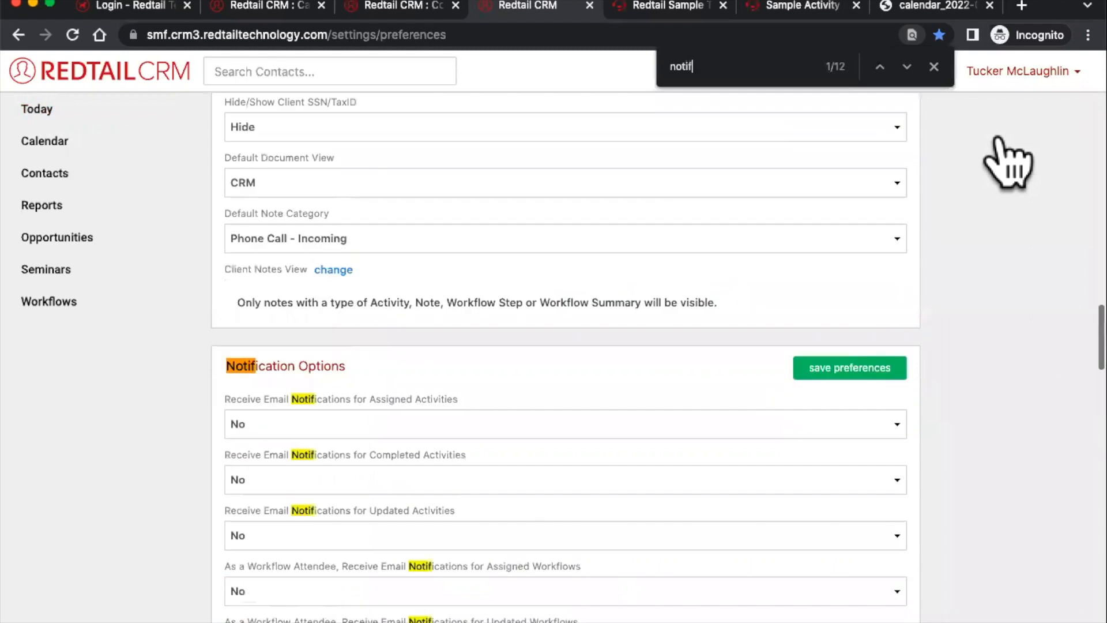
scroll(955, 335, "down", 10)
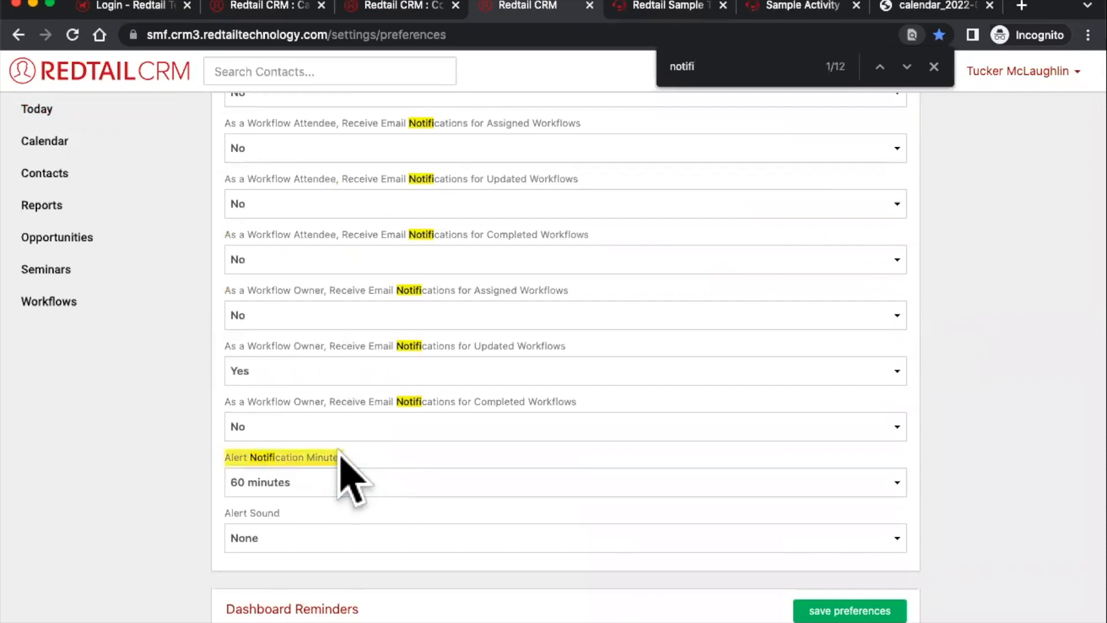
left_click(277, 529)
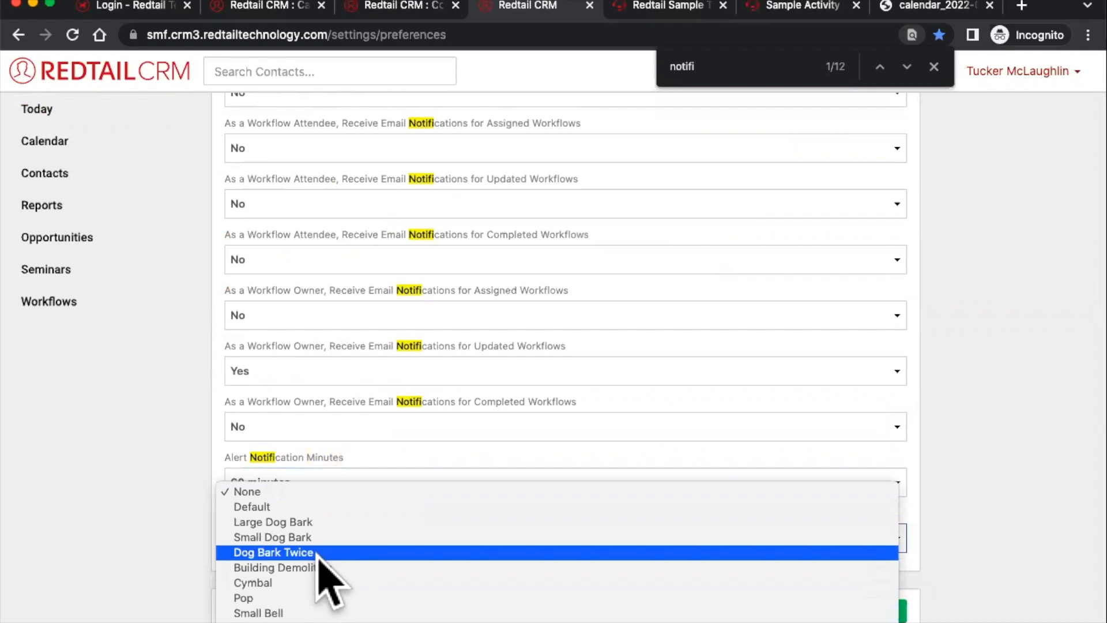
left_click(378, 460)
left_click(376, 479)
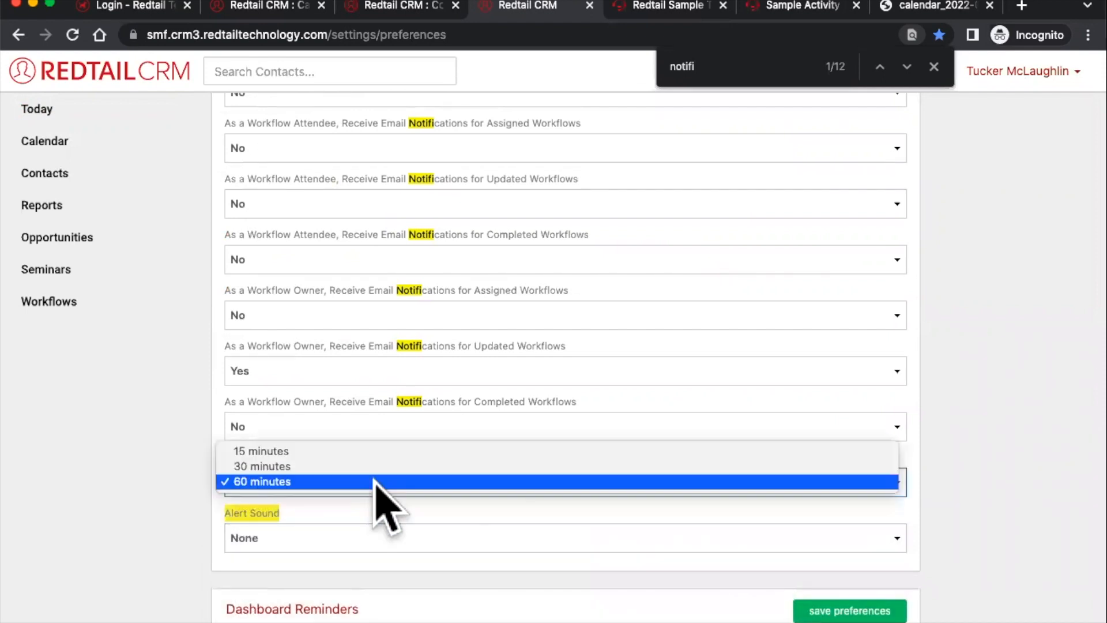
left_click(473, 406)
left_click(41, 111)
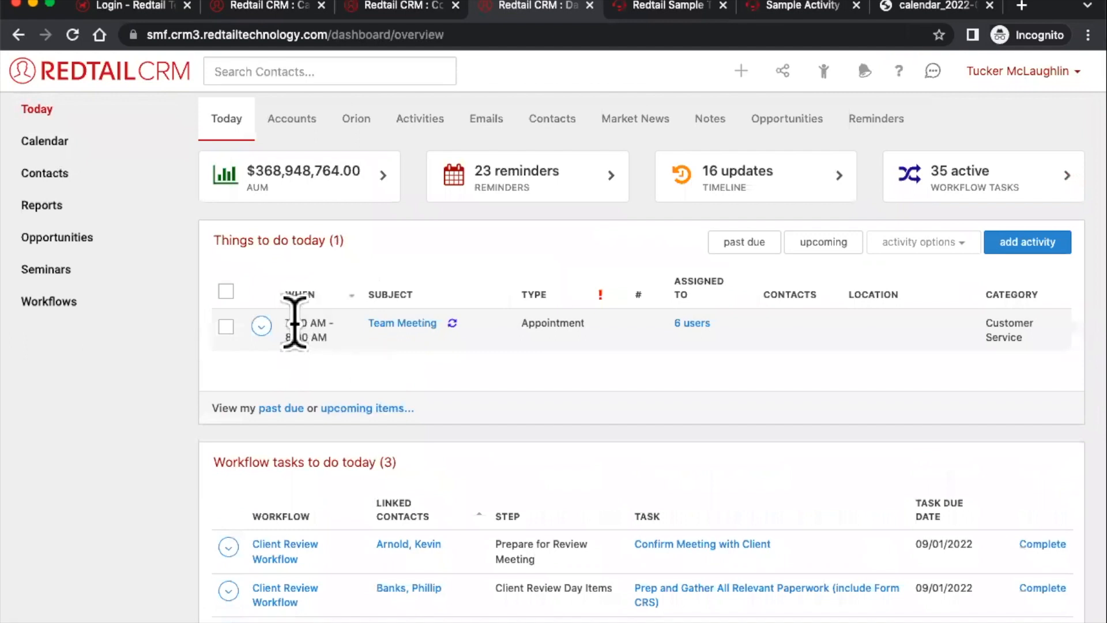
left_click(867, 77)
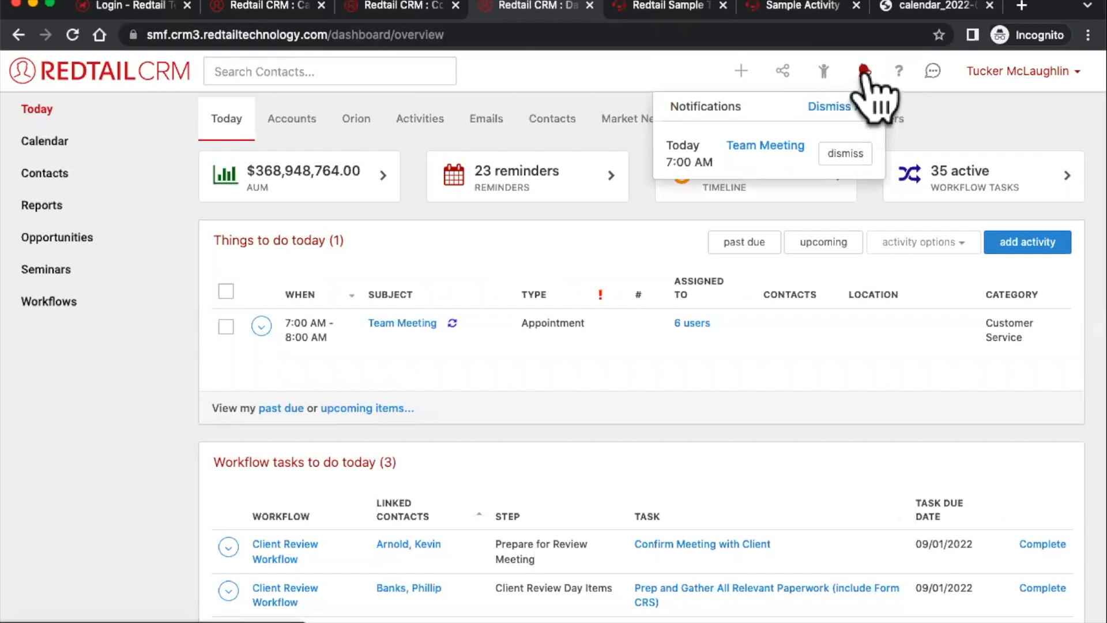
- Dismiss the Team Meeting notification from the notifications list
left_click(544, 321)
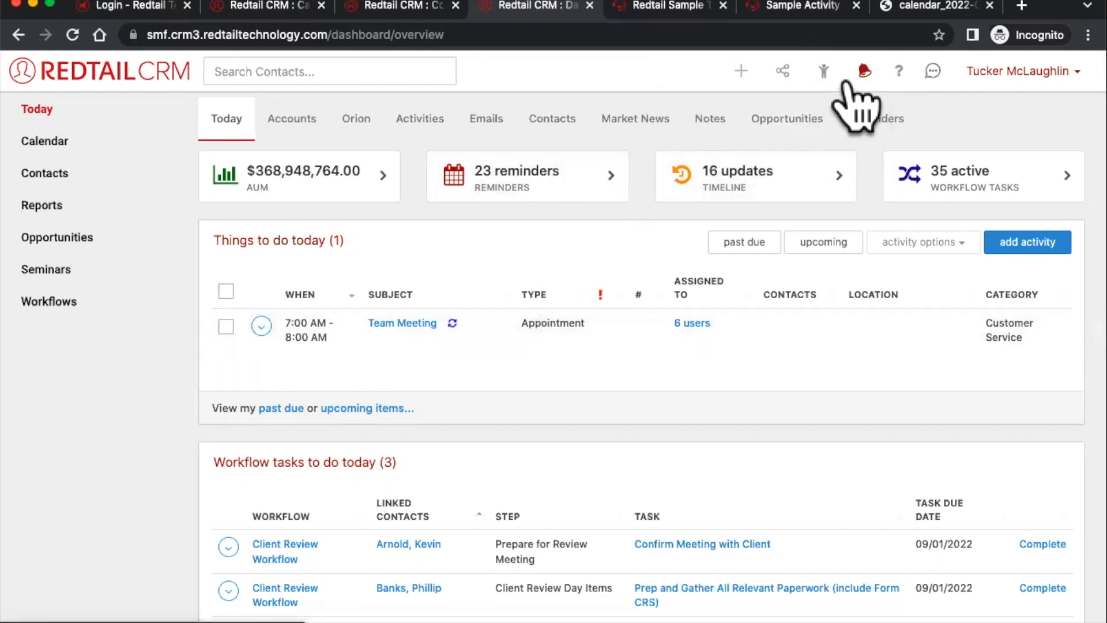
left_click(865, 74)
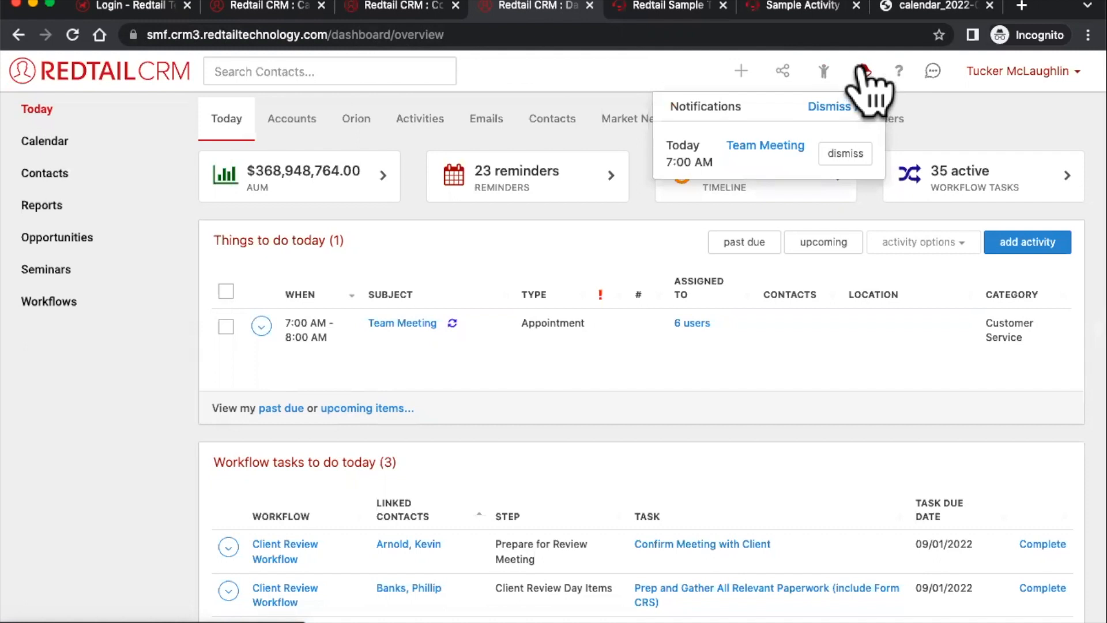
left_click(833, 165)
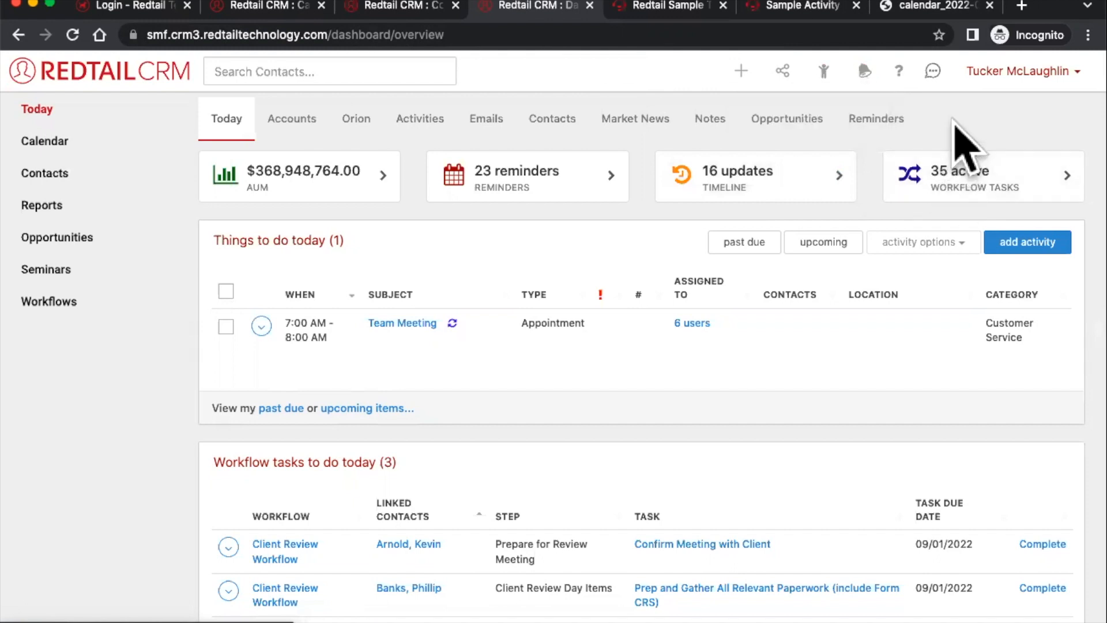
left_click(988, 69)
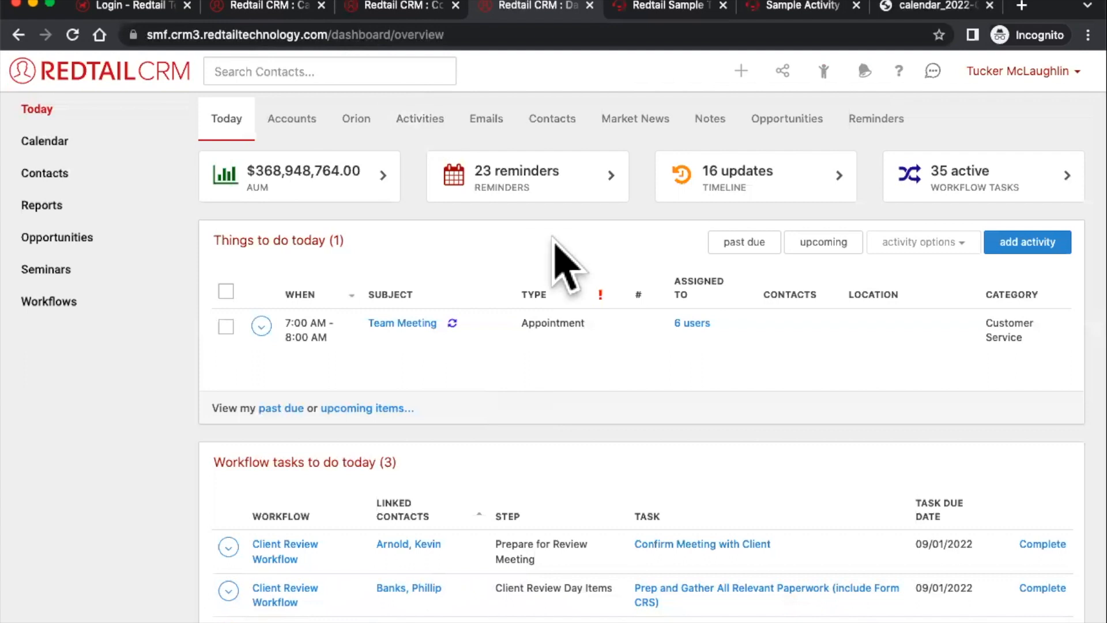
- Look over the quick-add options for new records, then bring up the account menu
left_click(741, 70)
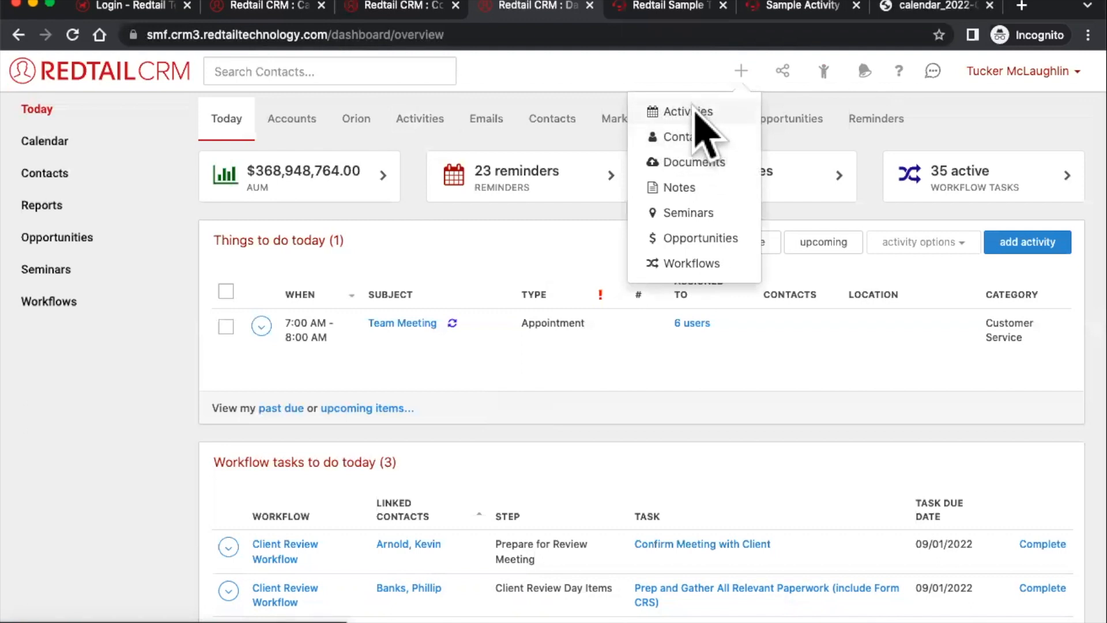
left_click(731, 328)
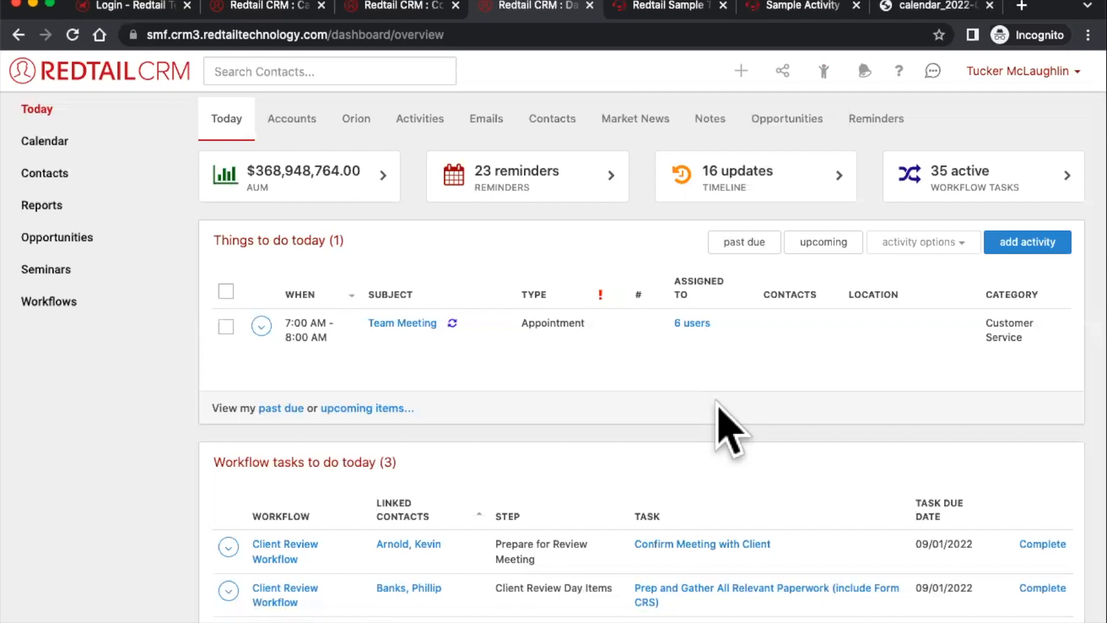
left_click(1033, 74)
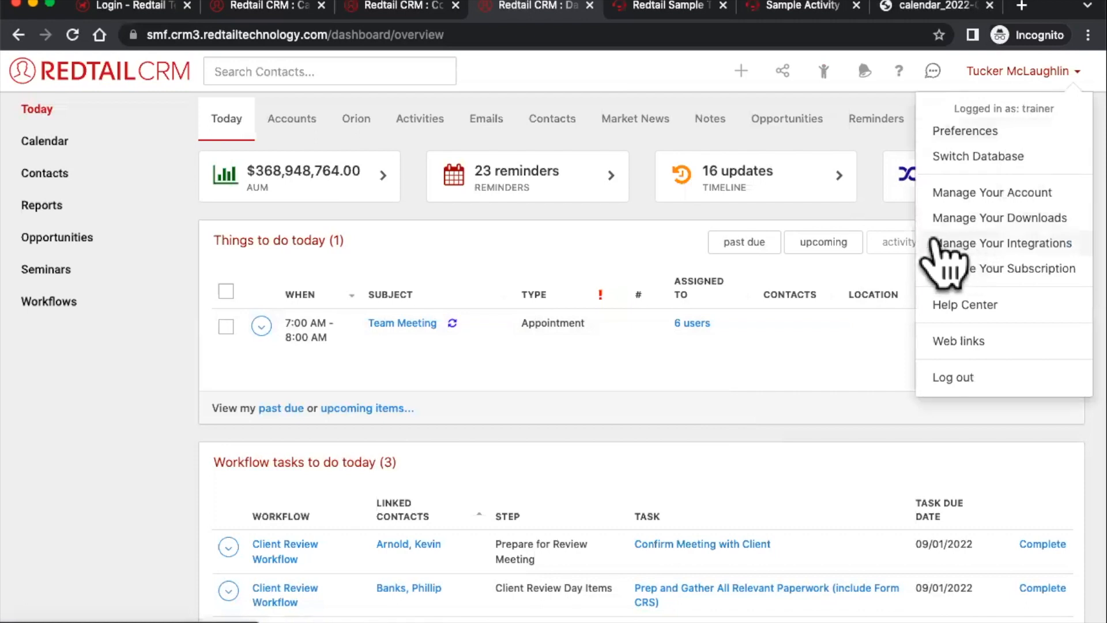
- Go to Manage Your Integrations and view Retriever Cloud settings without changing them
left_click(1041, 245)
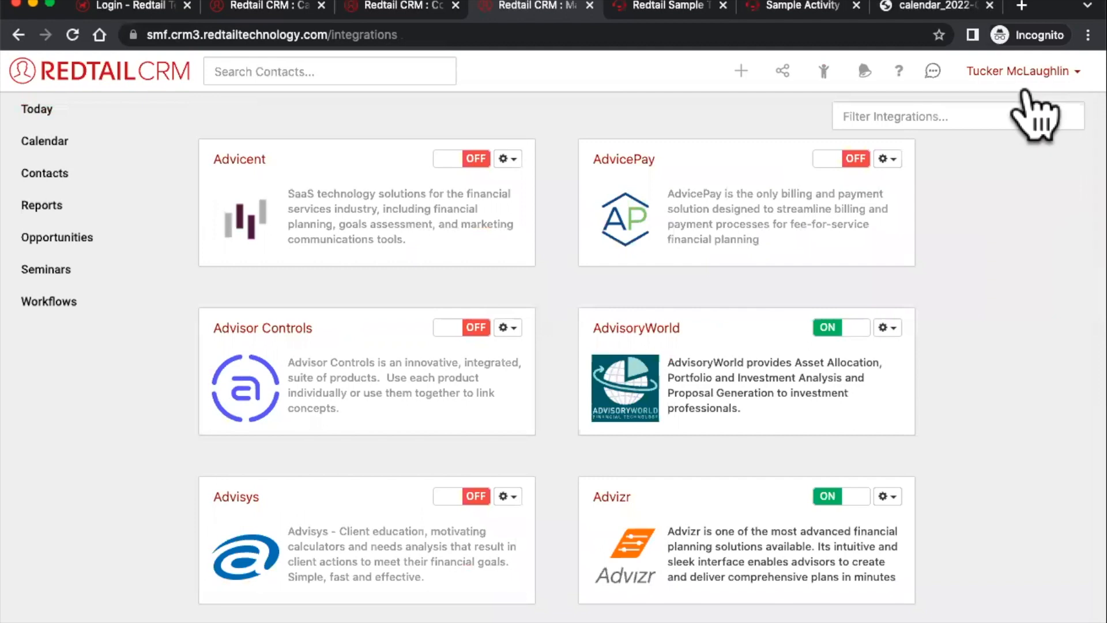
left_click(1018, 74)
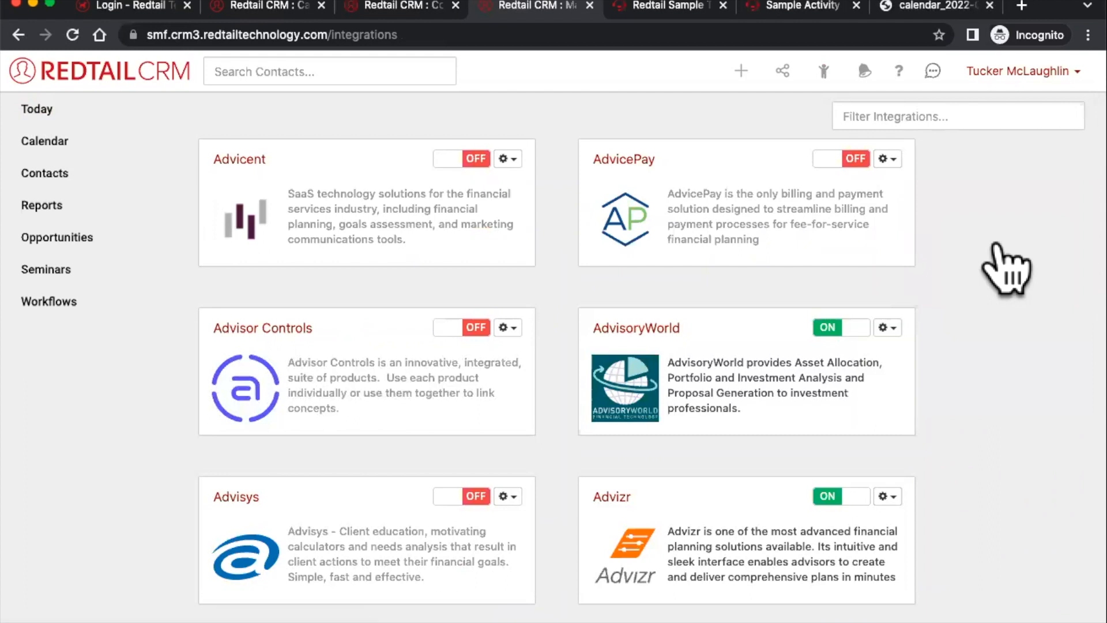
scroll(950, 326, "down", 20)
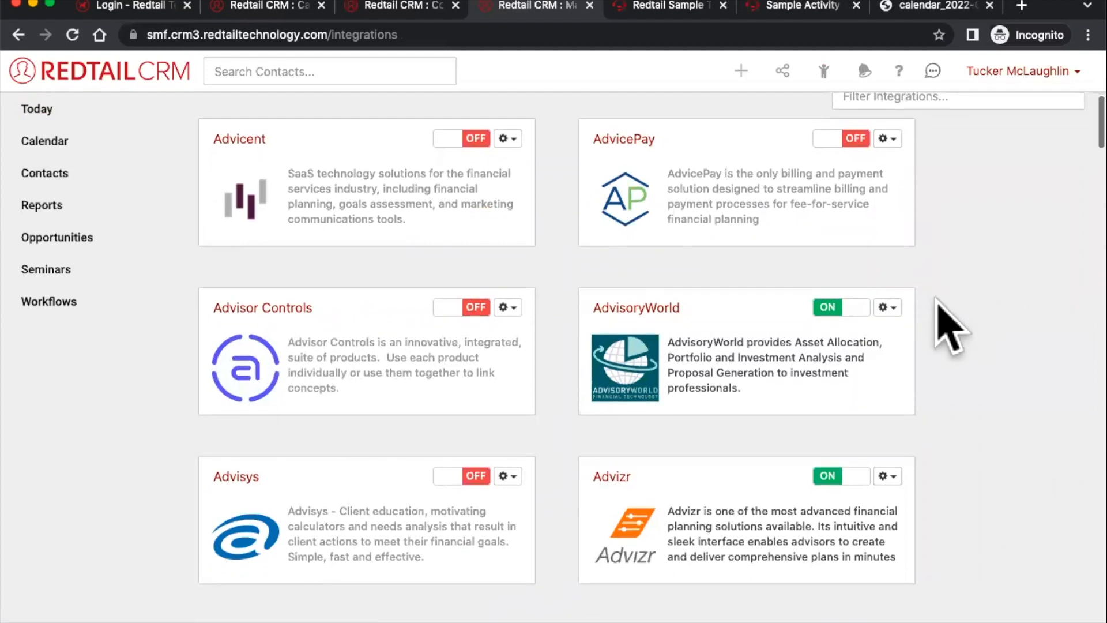
scroll(951, 326, "down", 20)
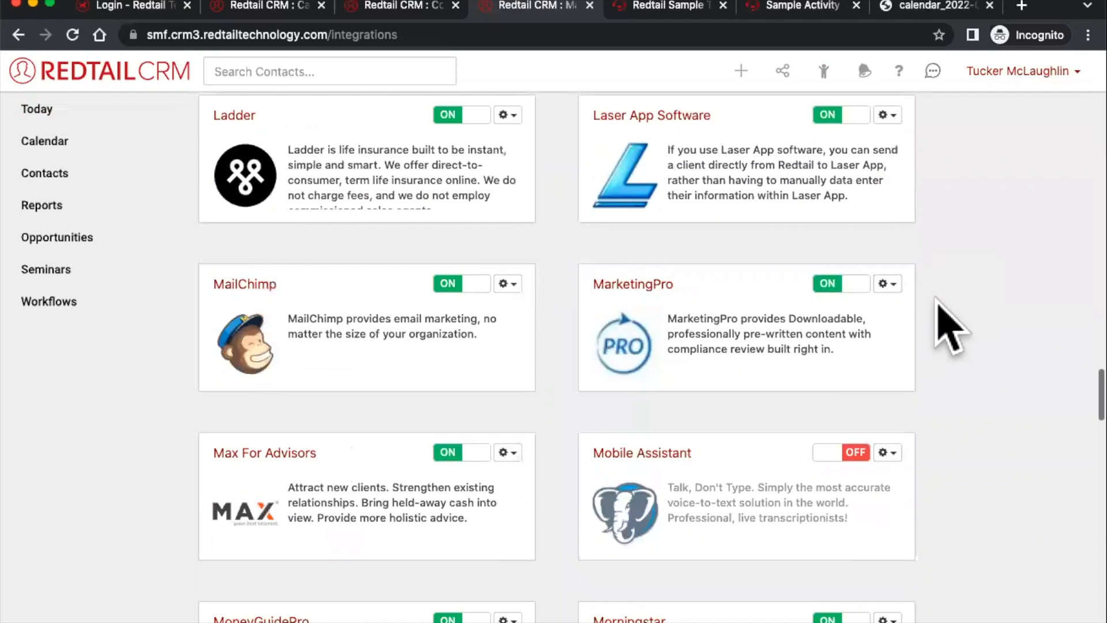
scroll(950, 325, "down", 9)
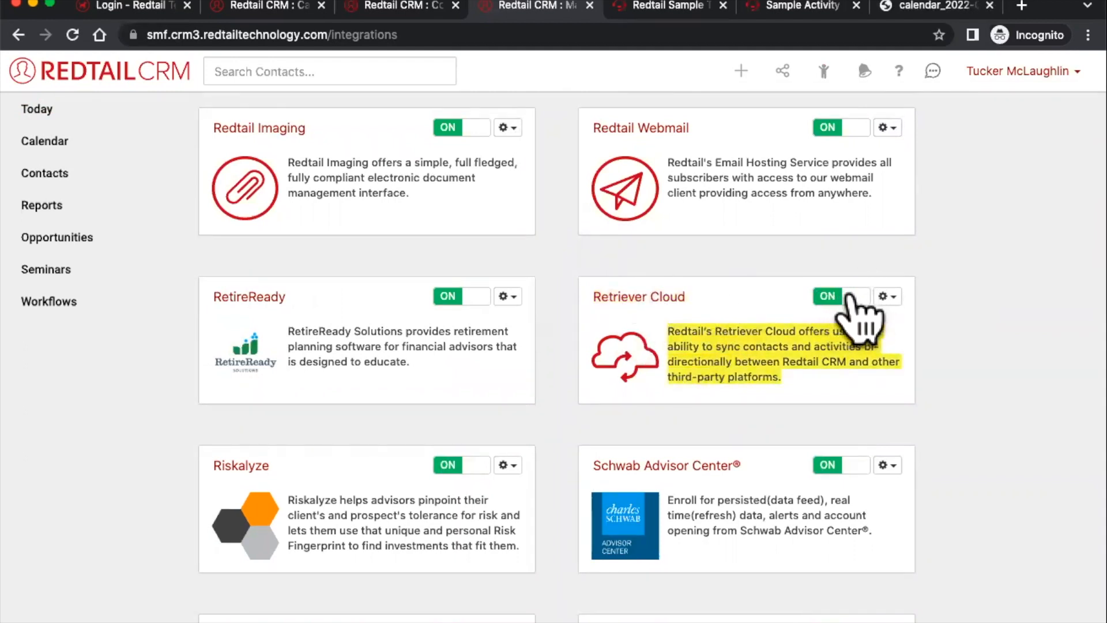
left_click(883, 297)
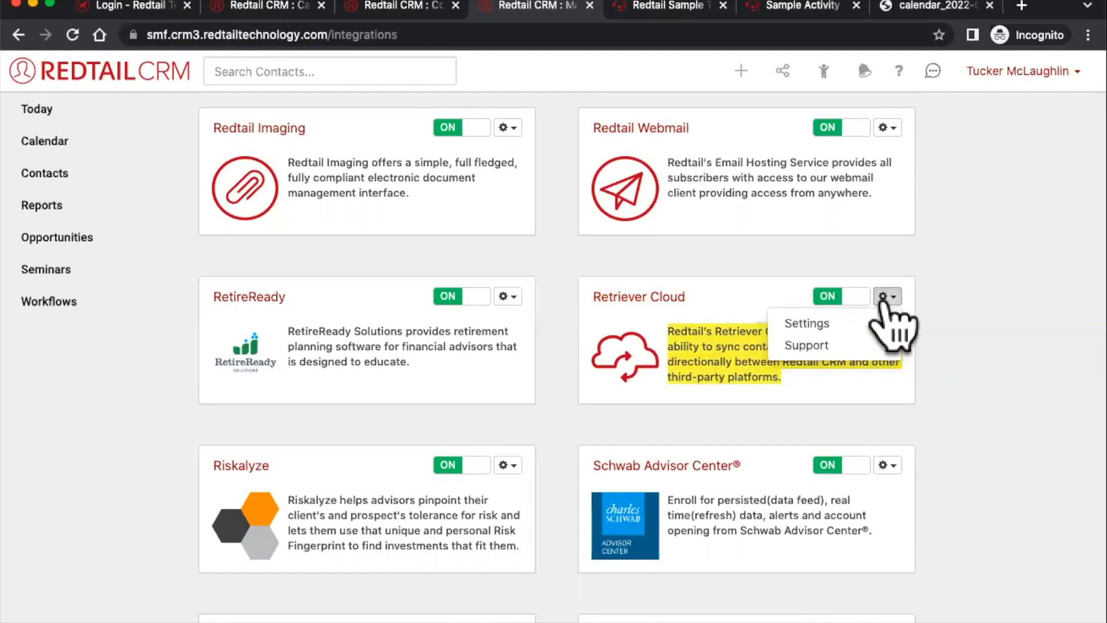
left_click(803, 327)
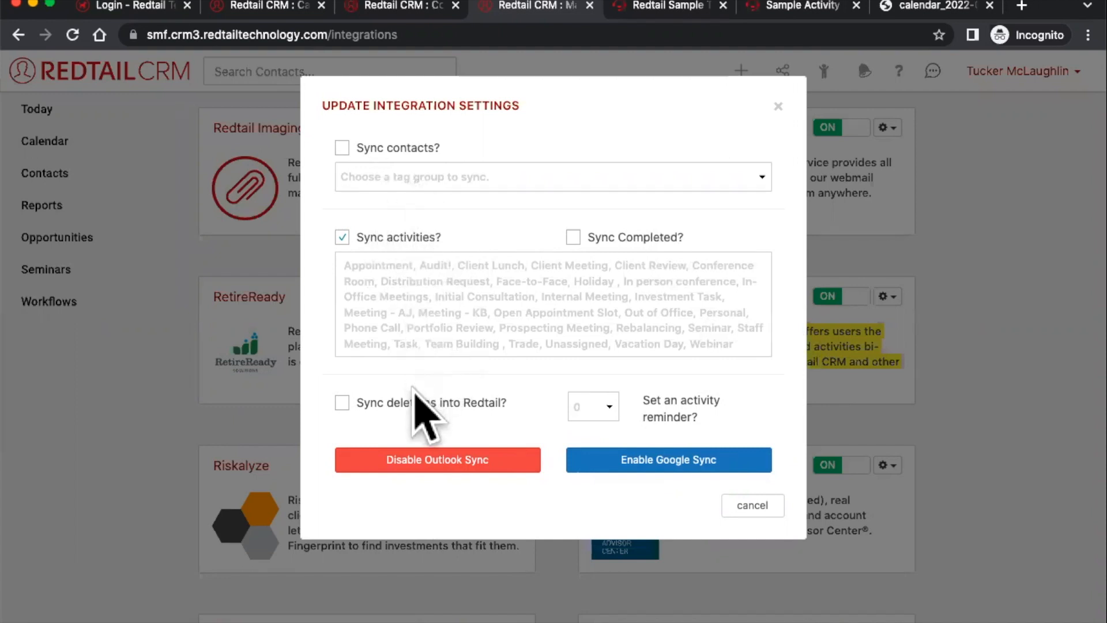
left_click(778, 106)
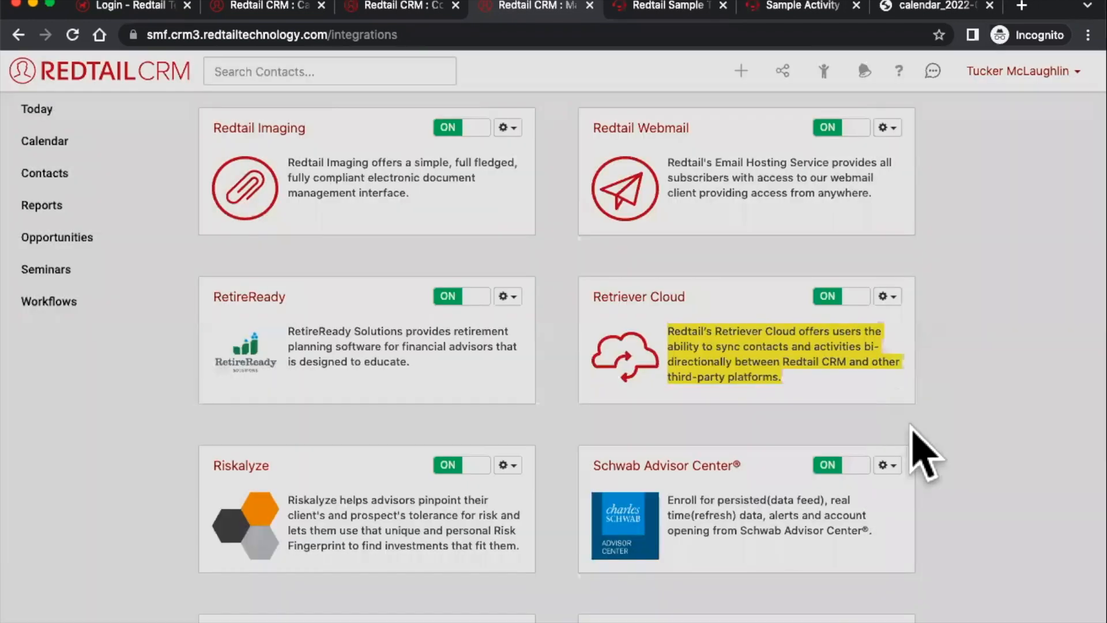
- Open Retriever Cloud's support articles and choose the Retriever Cloud for Office 365 guide
left_click(885, 295)
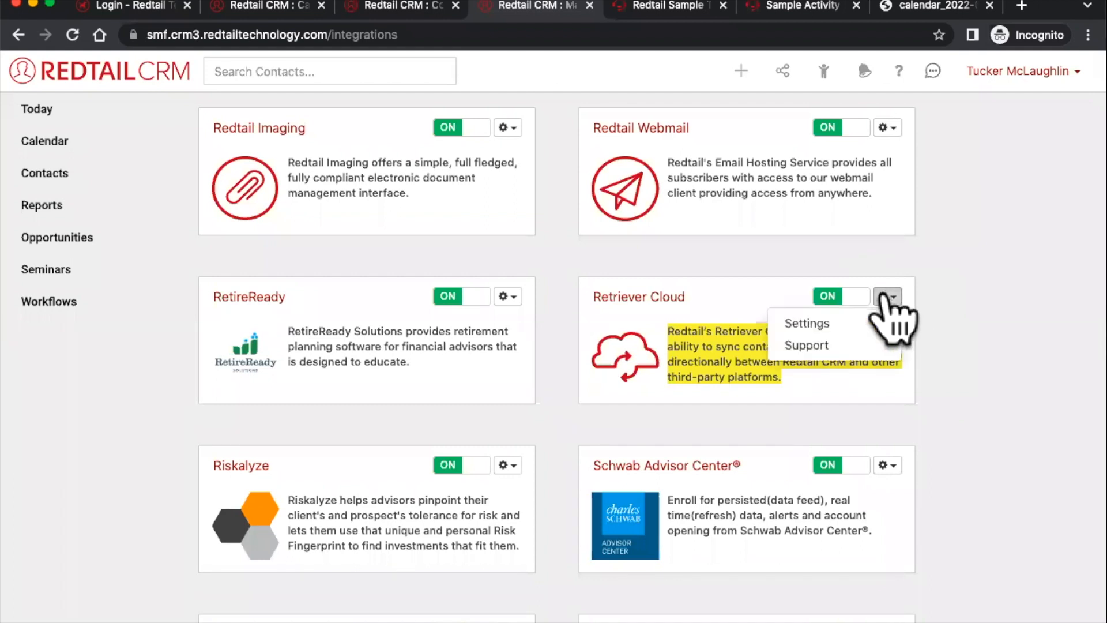
left_click(813, 345)
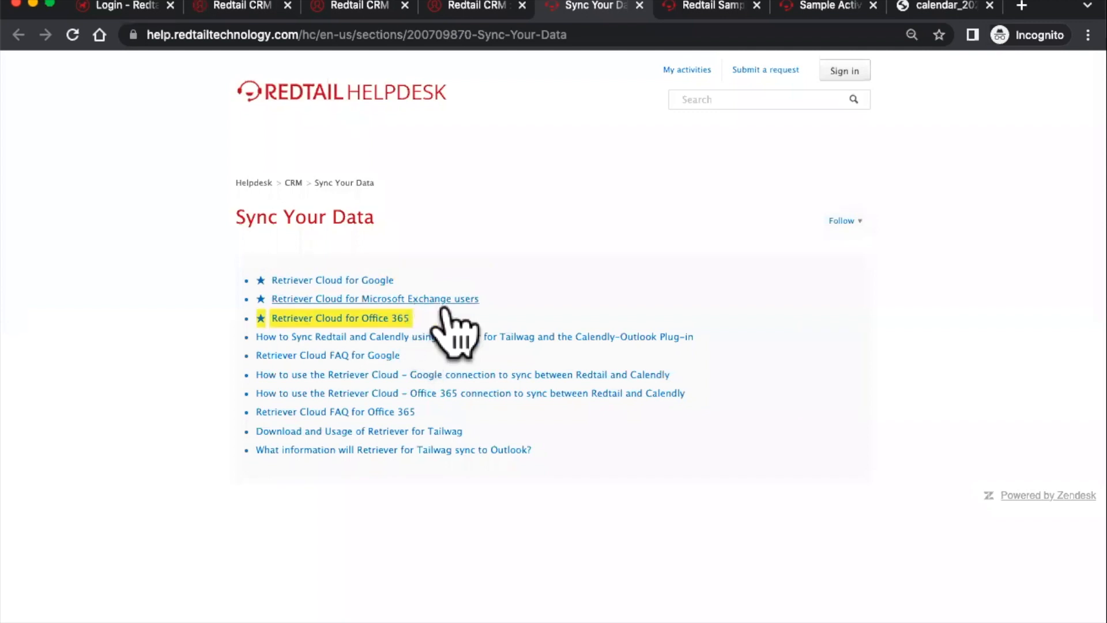
left_click(382, 319)
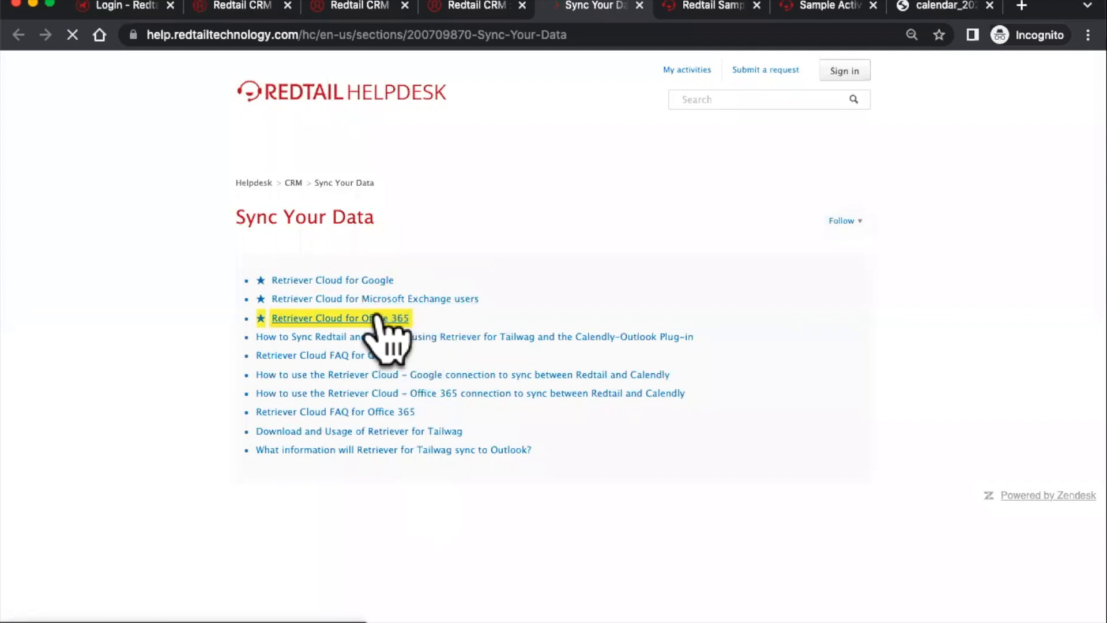
- Read the Office 365 article down to its Activity Field Mapping table, then return to Redtail CRM
scroll(476, 382, "down", 20)
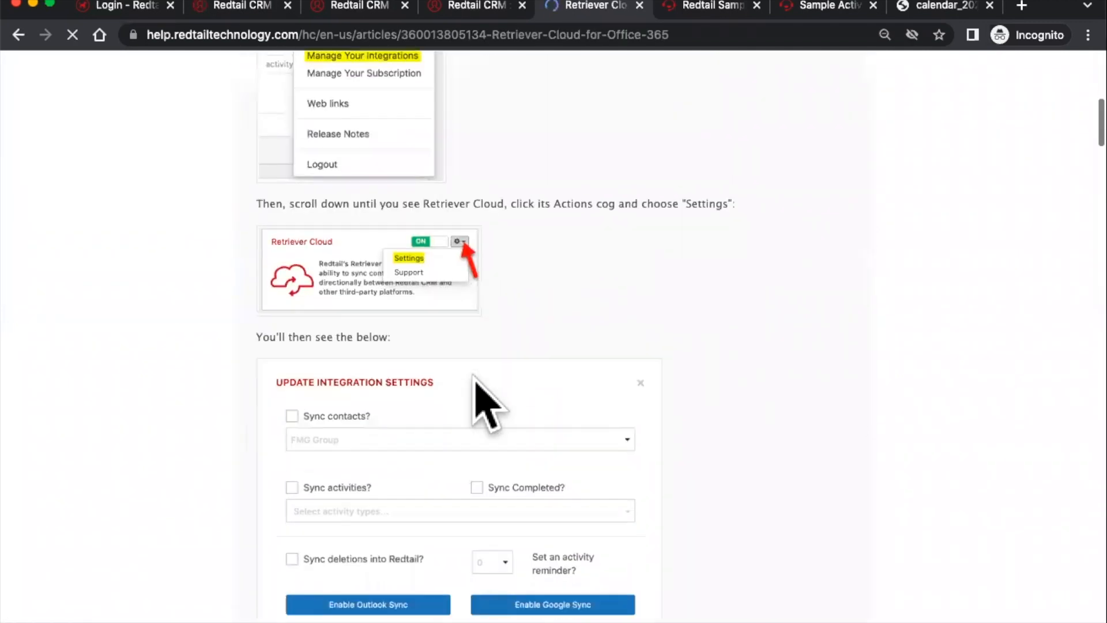
scroll(476, 382, "down", 8)
scroll(479, 369, "up", 9)
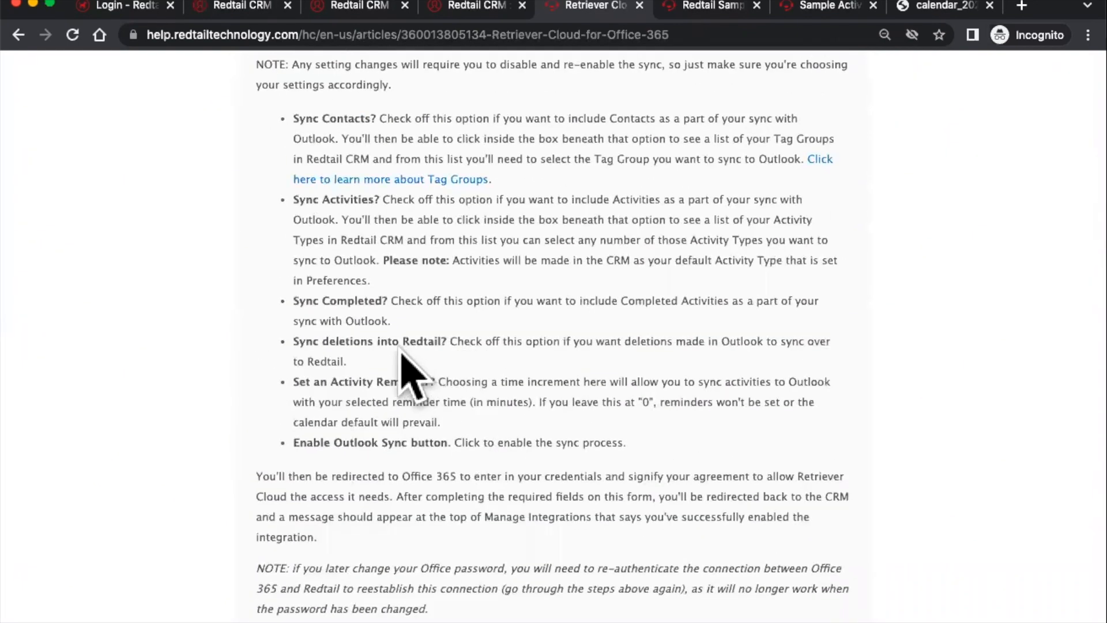
scroll(404, 375, "down", 15)
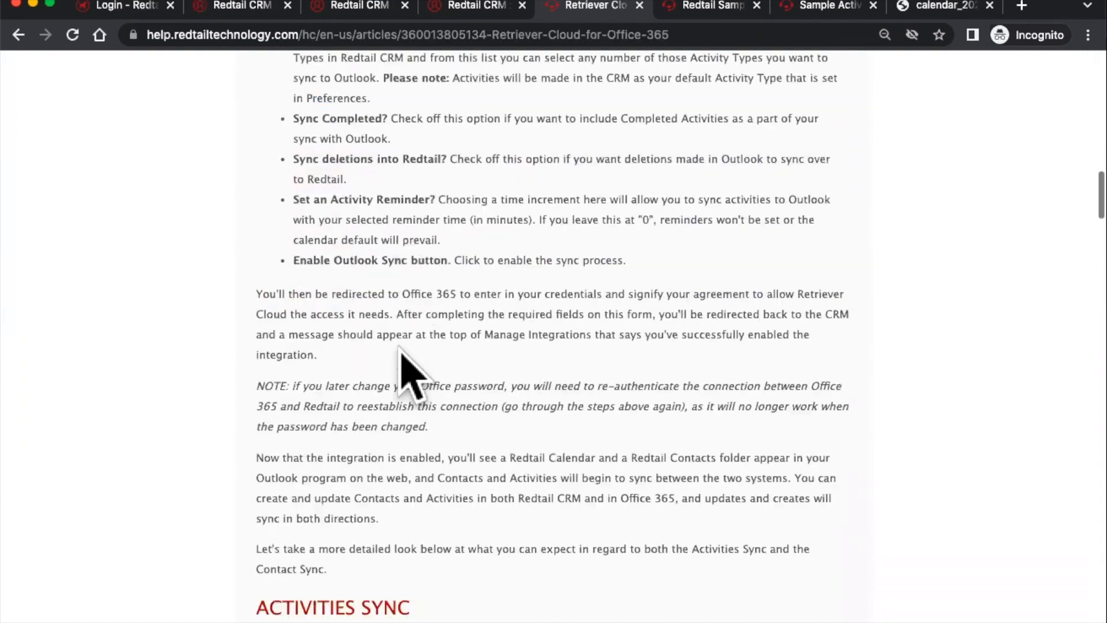
scroll(402, 354, "down", 15)
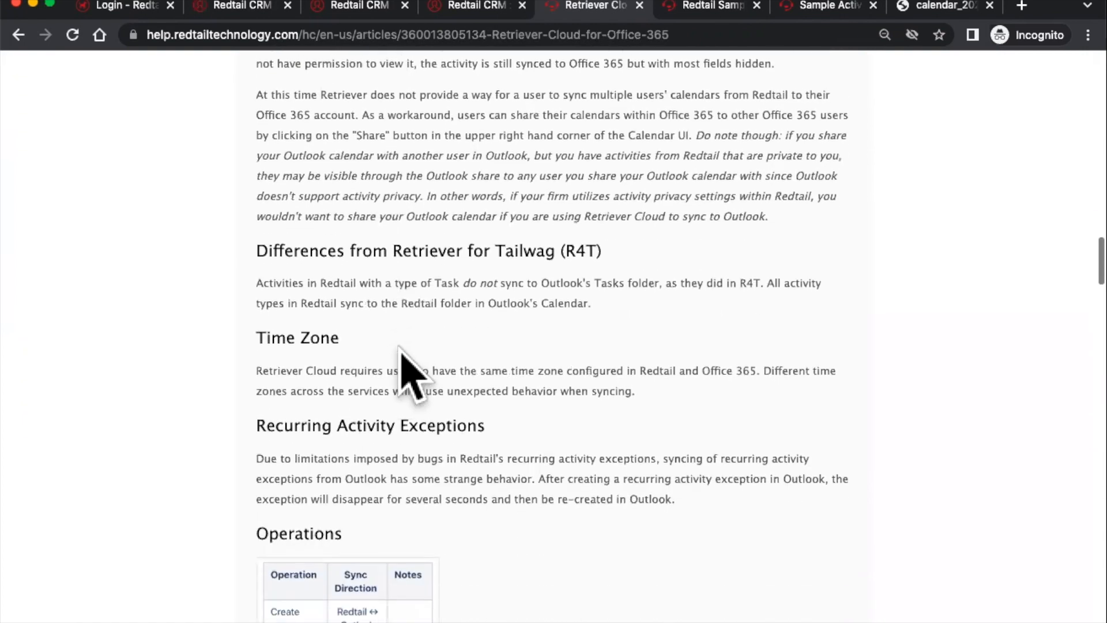
scroll(402, 358, "down", 6)
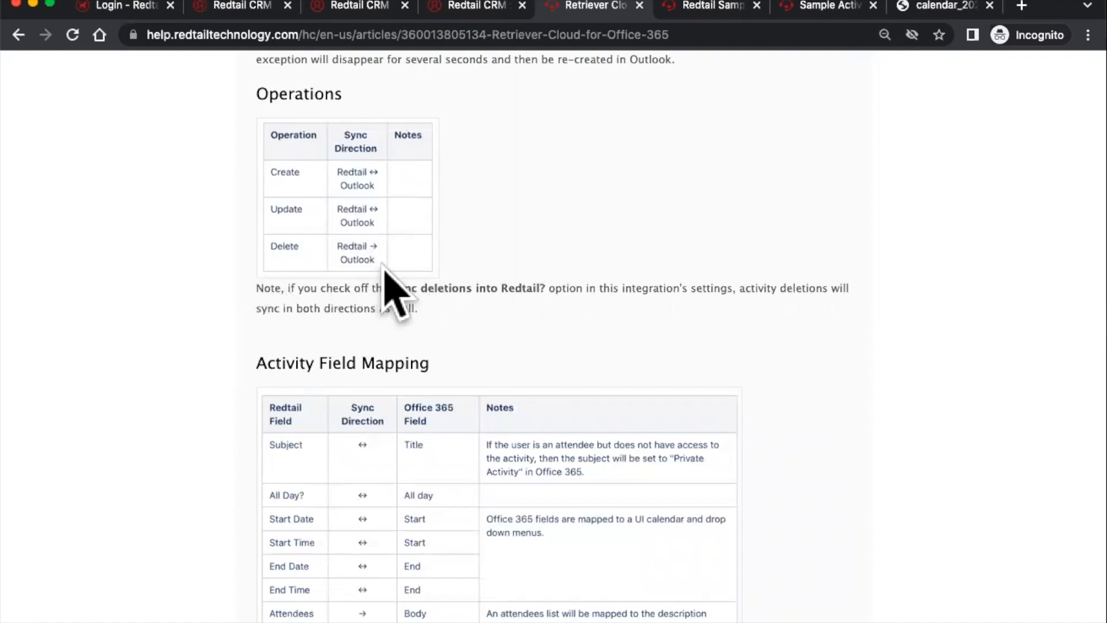
scroll(383, 269, "down", 5)
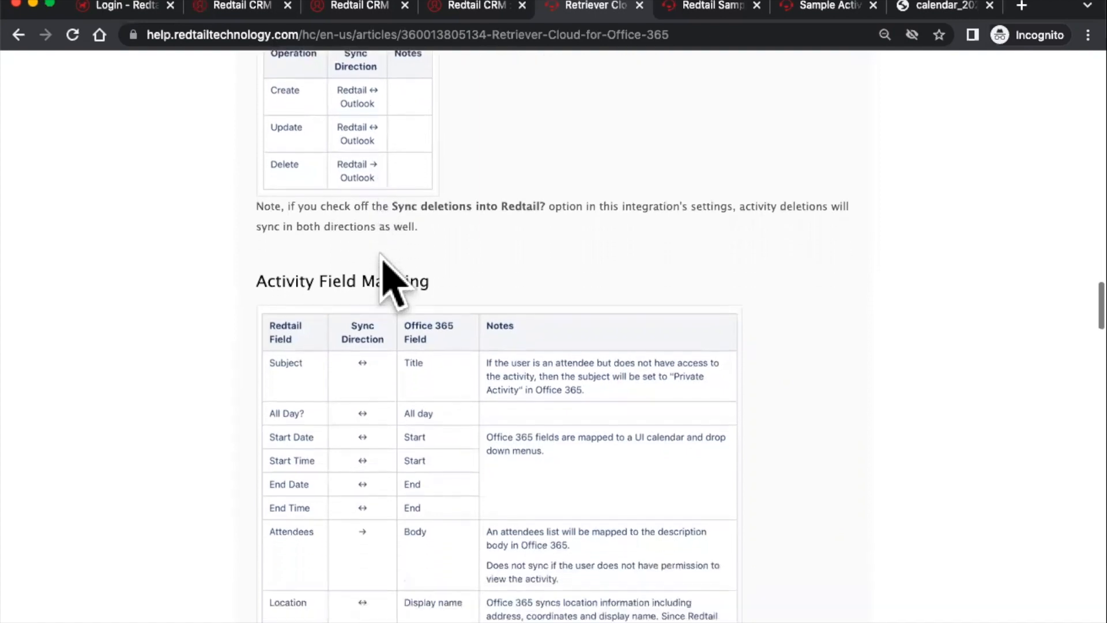
left_click_drag(257, 228, 432, 230)
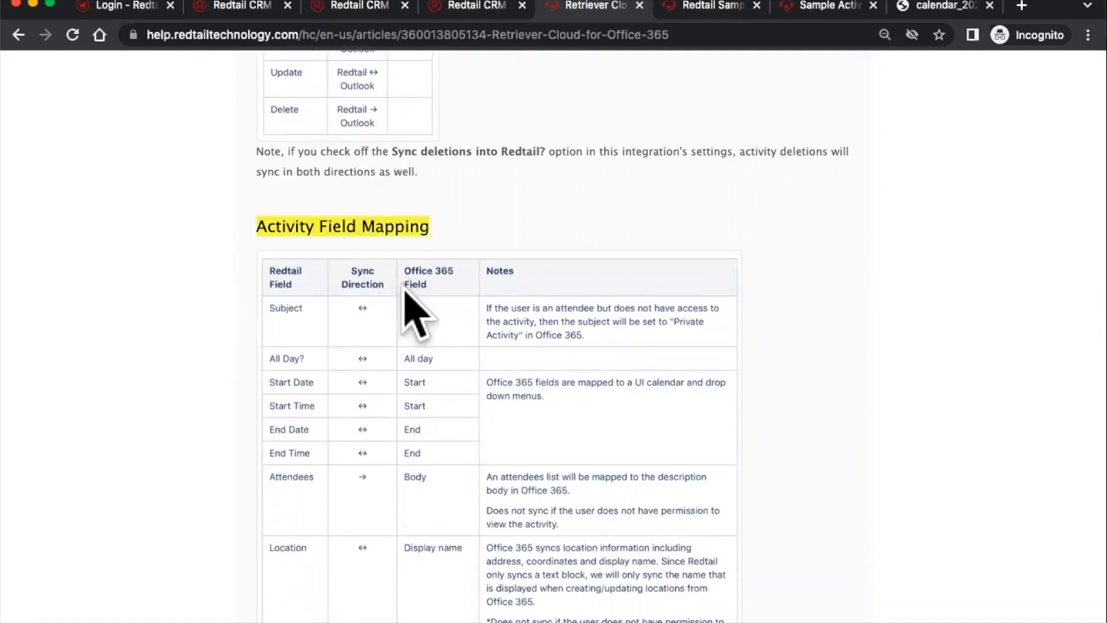
scroll(405, 292, "down", 4)
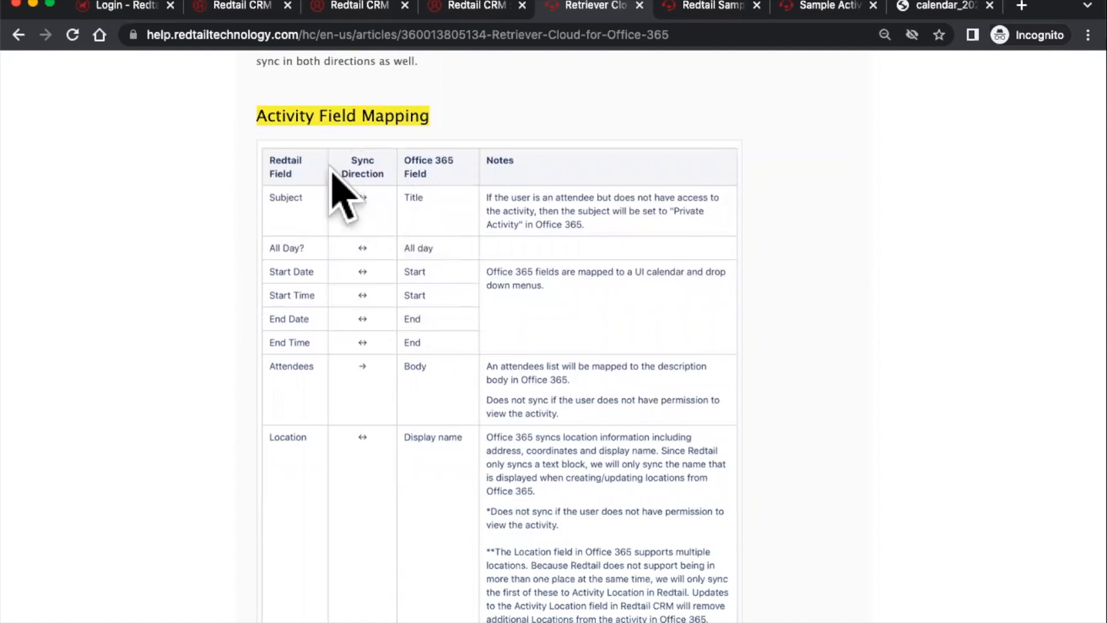
left_click(493, 7)
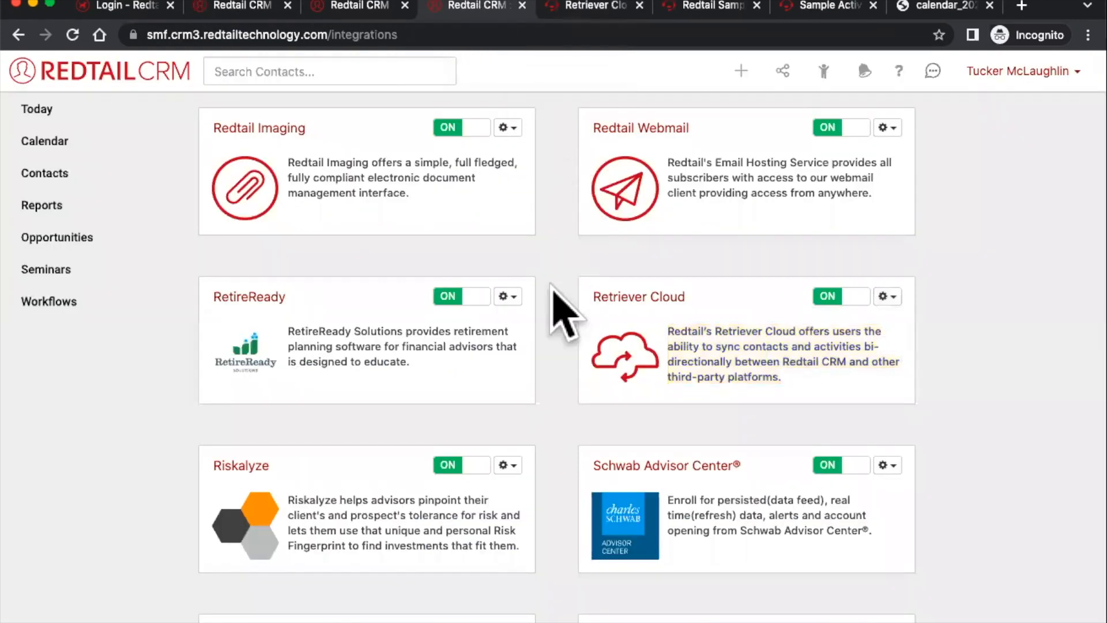
- Scroll the Integrations page and return to the Today dashboard overview
scroll(551, 310, "down", 2)
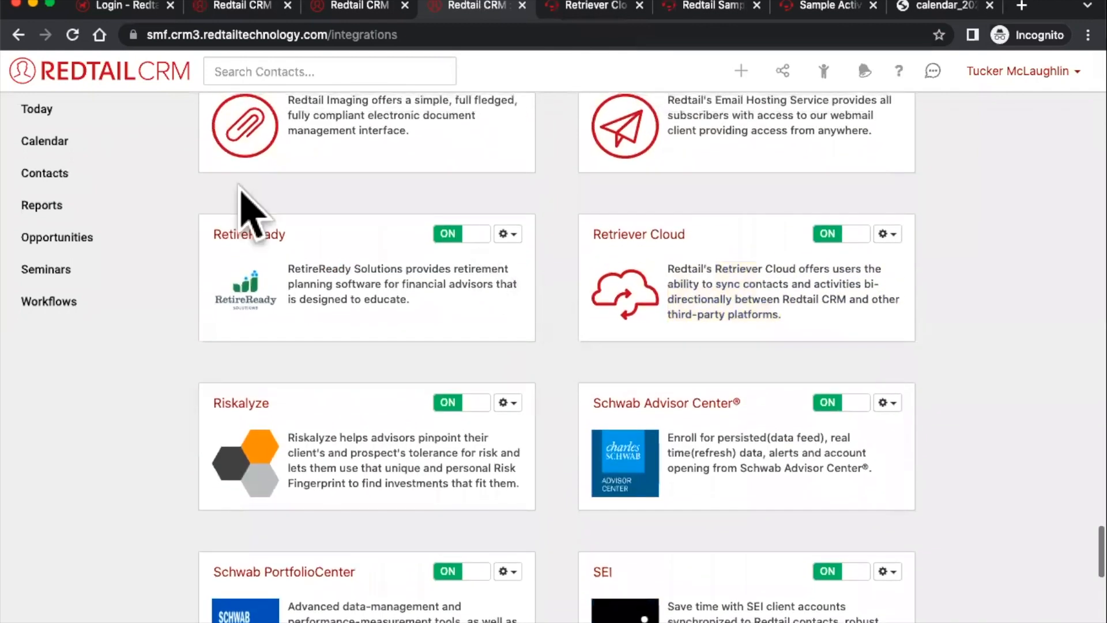
left_click(43, 115)
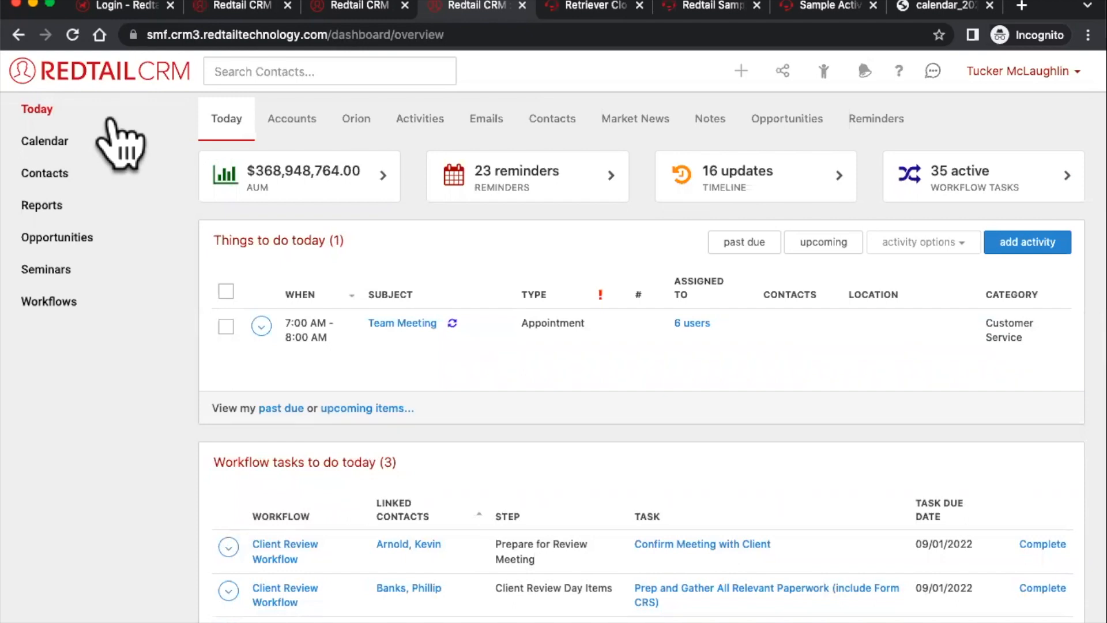
- Search for 'zapier redtail' in a new incognito tab
left_click(1022, 5)
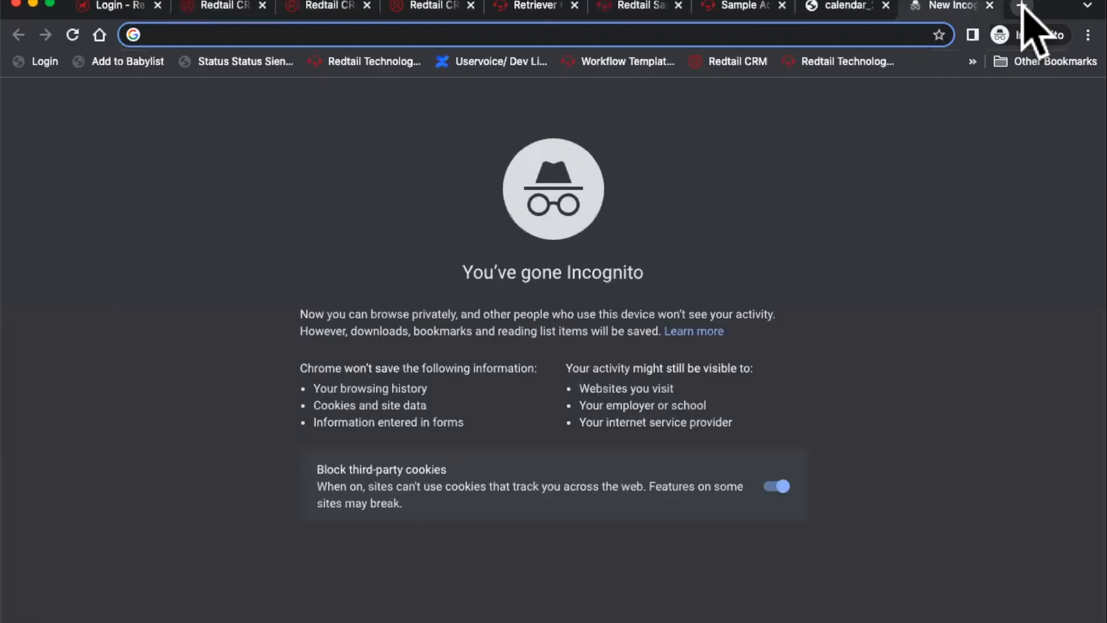
type("zapier.com")
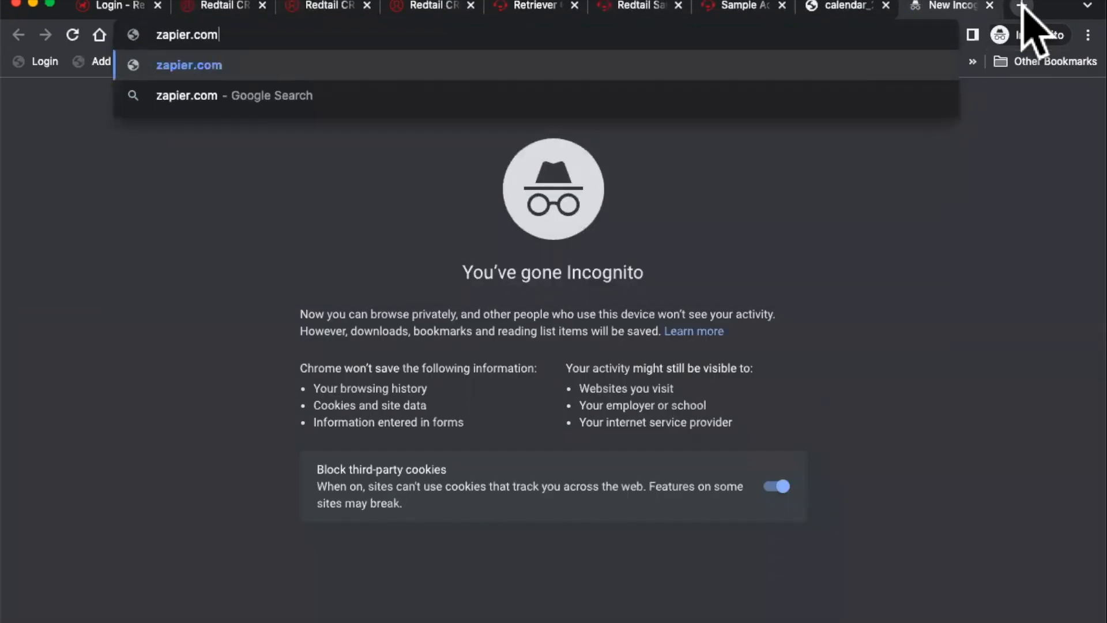
type("zapier")
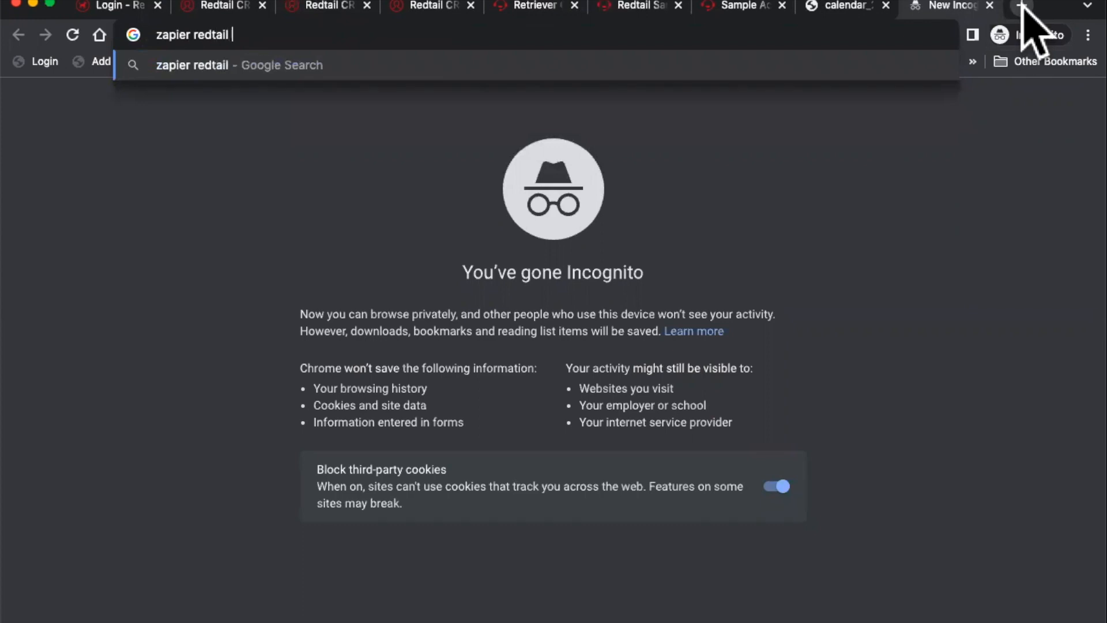
type(" redtail")
key("Return")
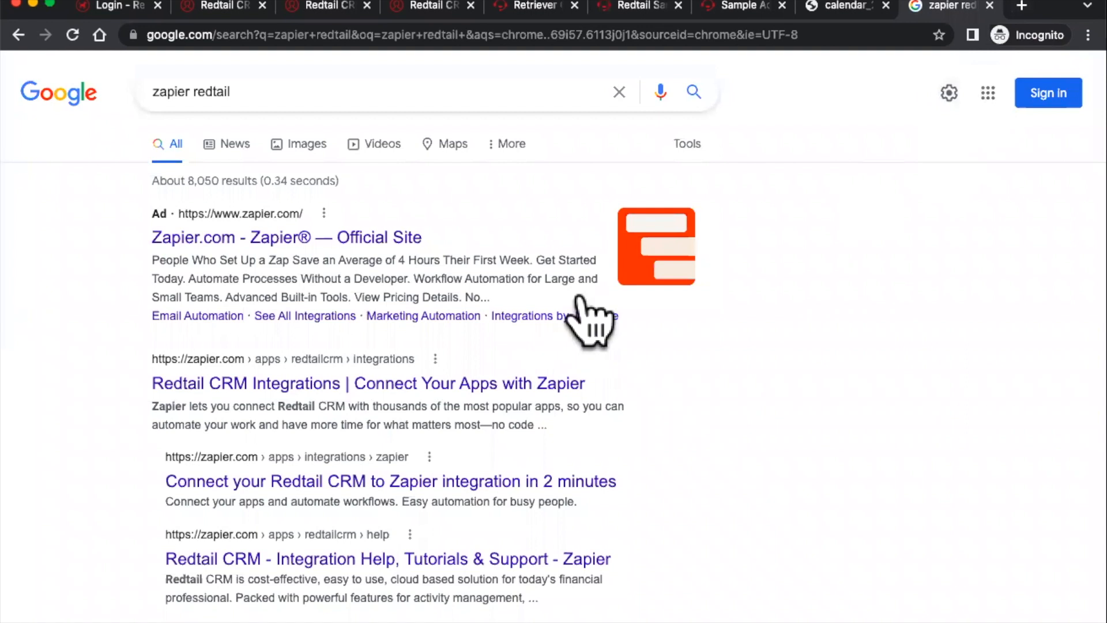
- Open Zapier's Redtail CRM integrations page, then the Redtail CRM + Calendly page
left_click(344, 386)
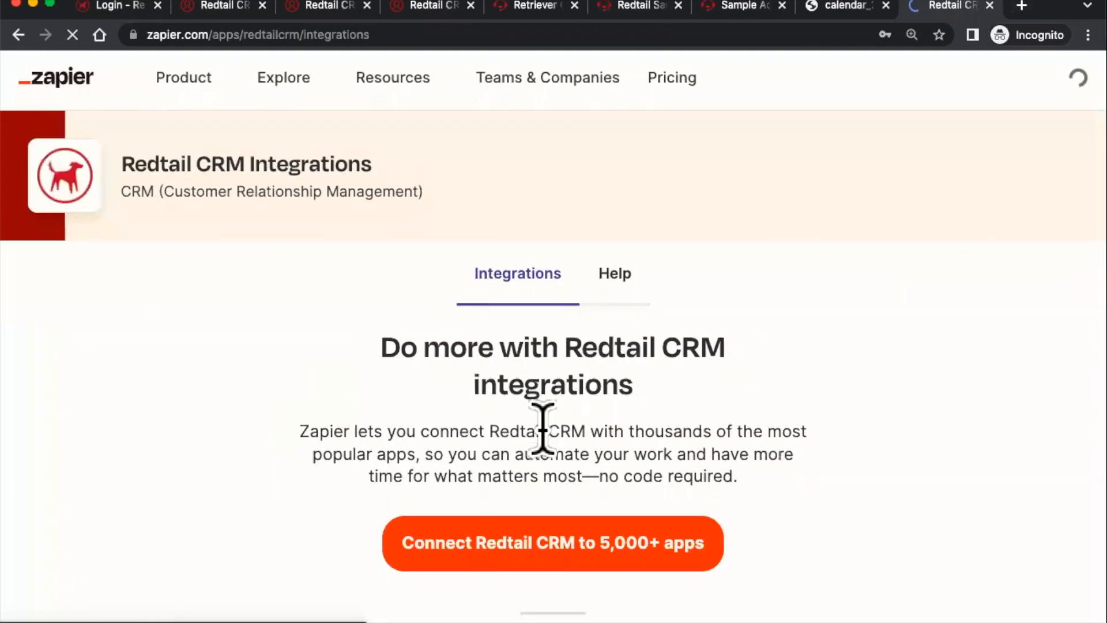
scroll(542, 430, "down", 7)
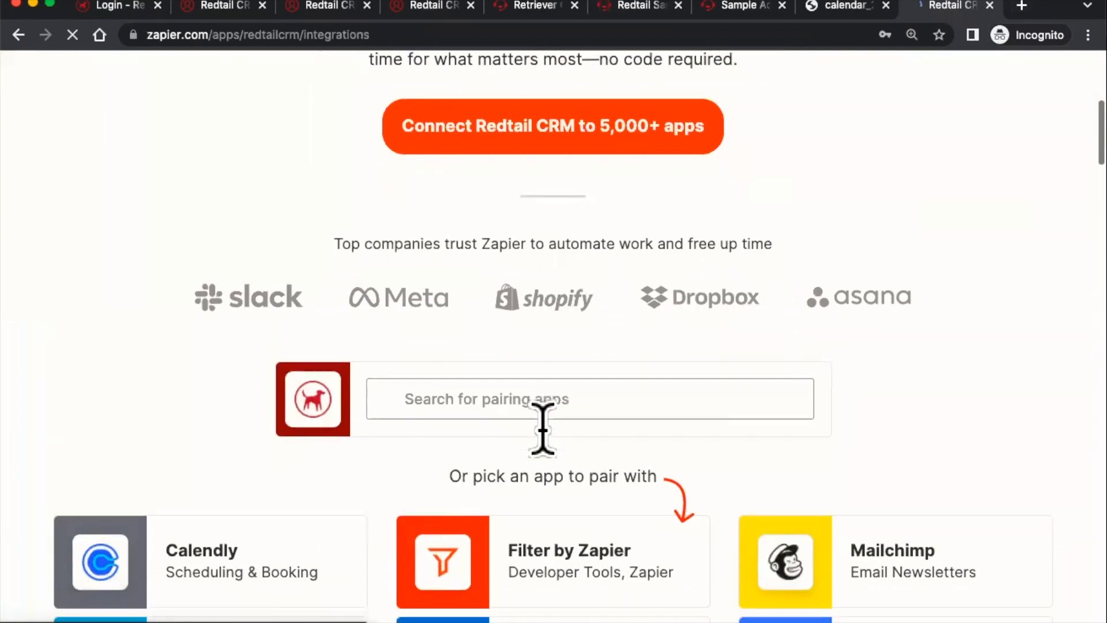
scroll(542, 430, "down", 2)
scroll(542, 432, "down", 1)
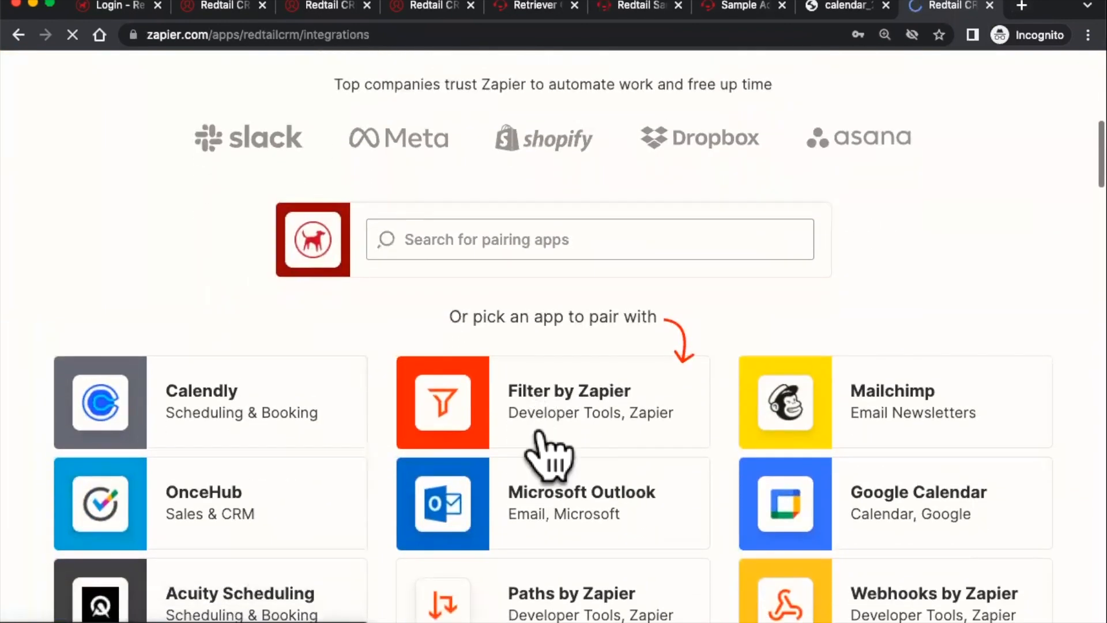
left_click(450, 240)
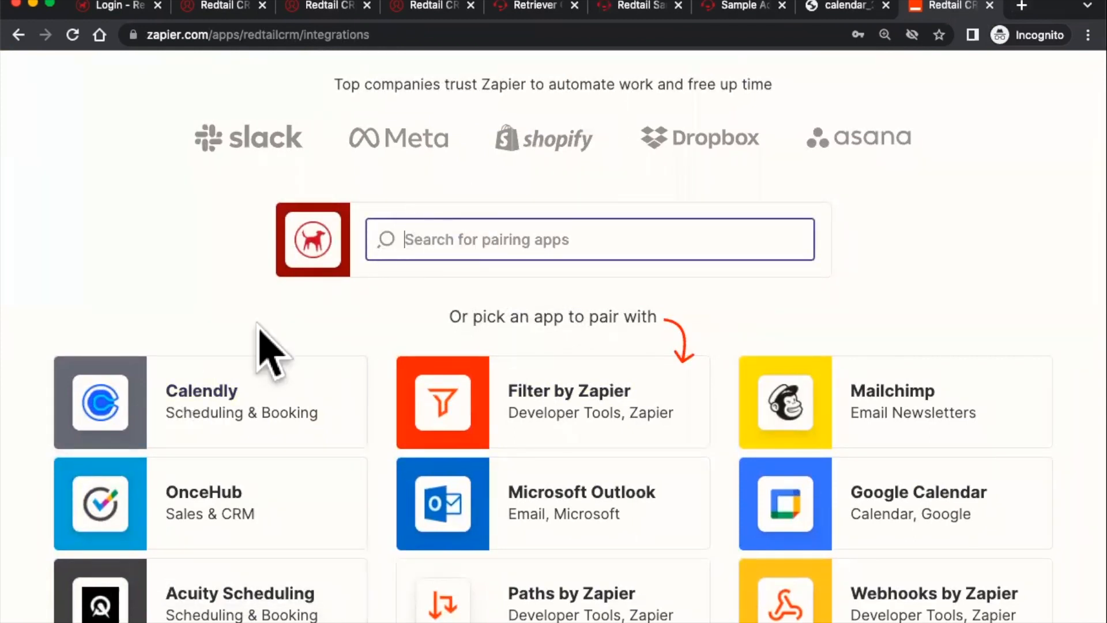
left_click(113, 421)
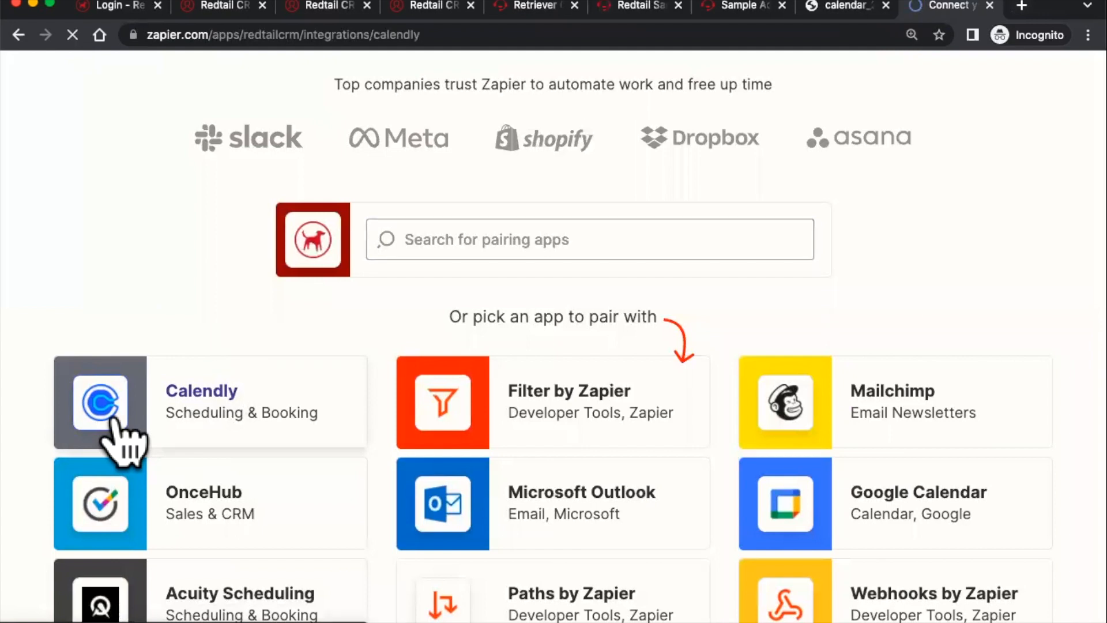
- Set the trigger to Invitee Canceled and cycle the Redtail CRM action to Update Contact
scroll(468, 441, "down", 5)
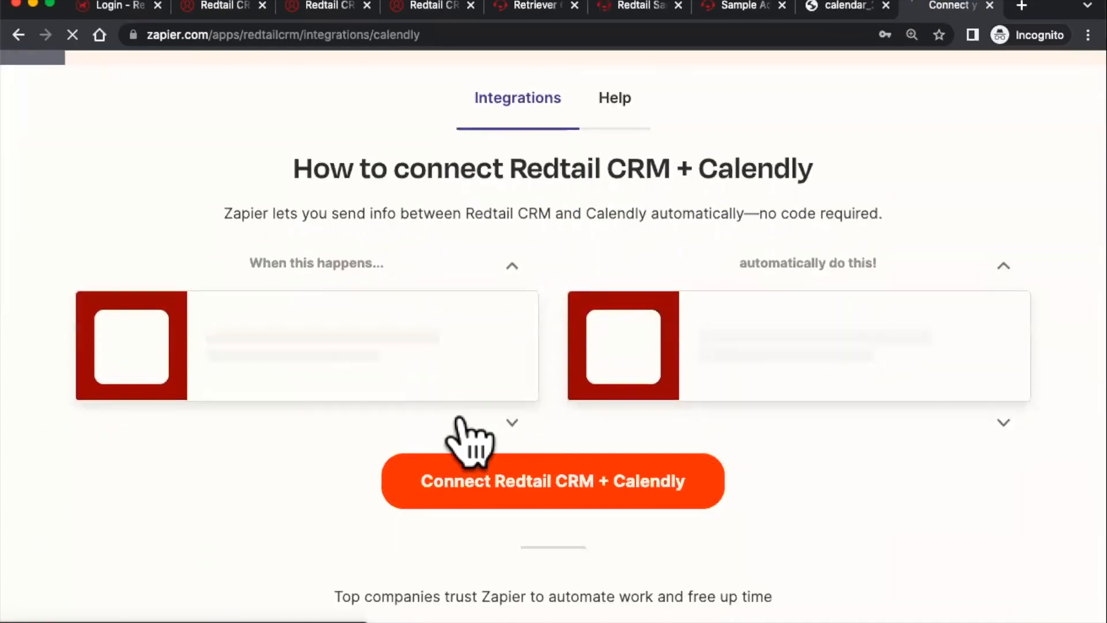
scroll(569, 346, "up", 4)
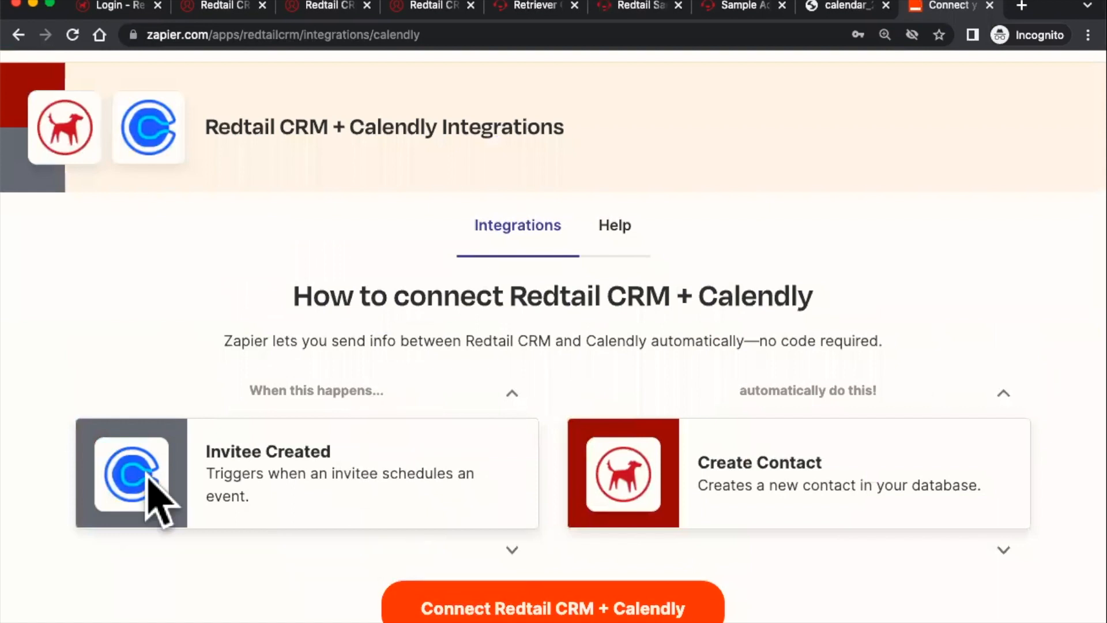
left_click(511, 392)
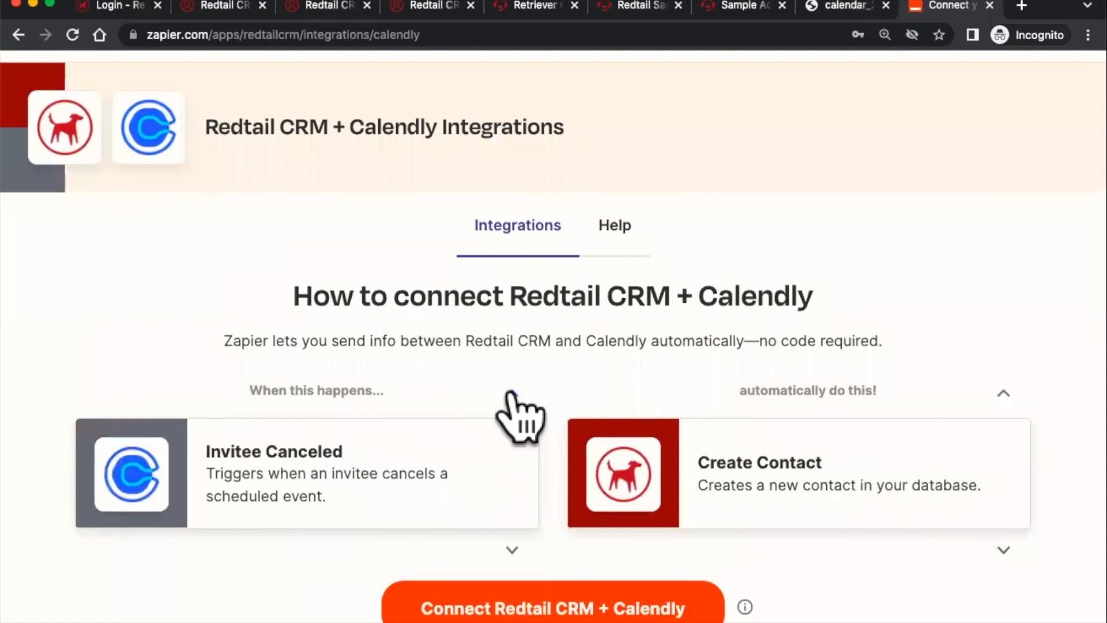
left_click(1003, 392)
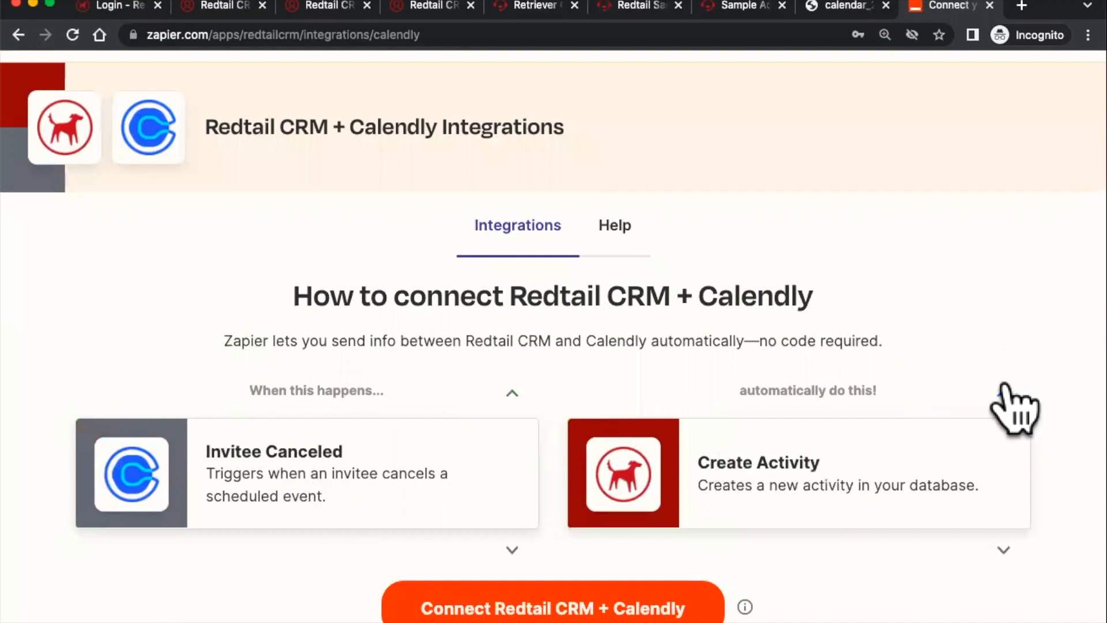
left_click(1004, 391)
left_click(1003, 391)
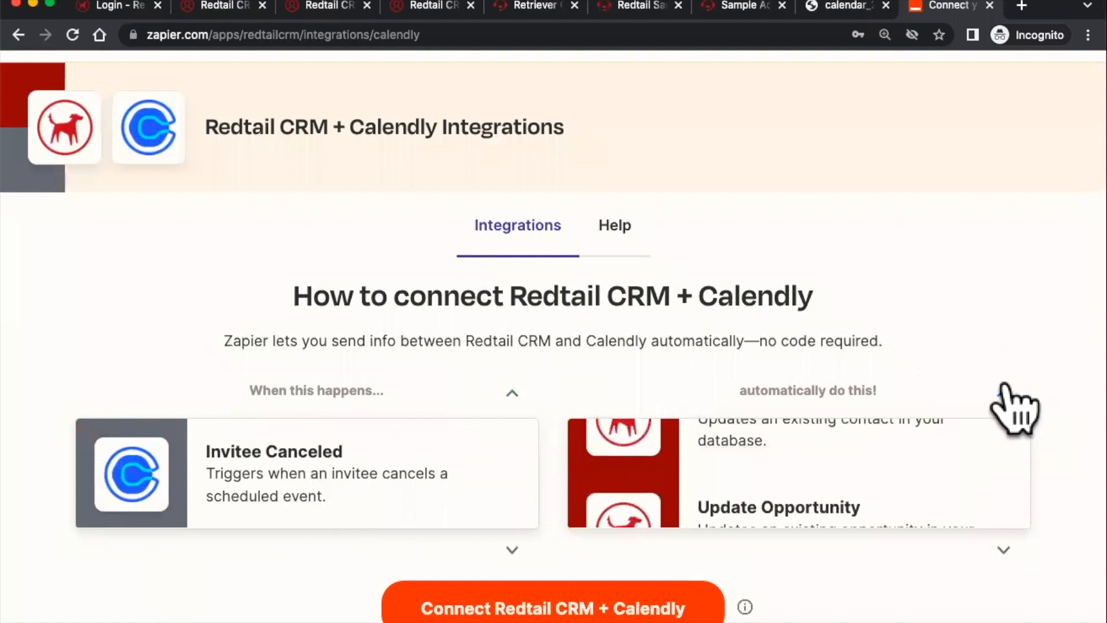
- Cycle through Redtail CRM trigger events, ending on Activity Updated
left_click(511, 394)
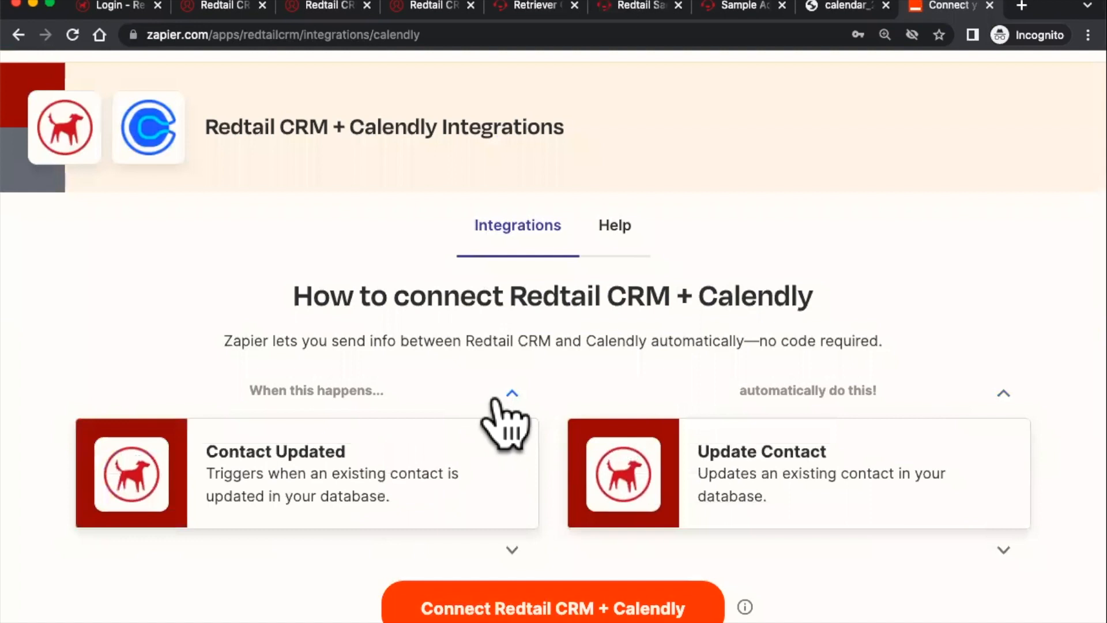
left_click(497, 401)
left_click(497, 401)
left_click(497, 401)
left_click(497, 401)
left_click(498, 401)
left_click(497, 400)
left_click(497, 401)
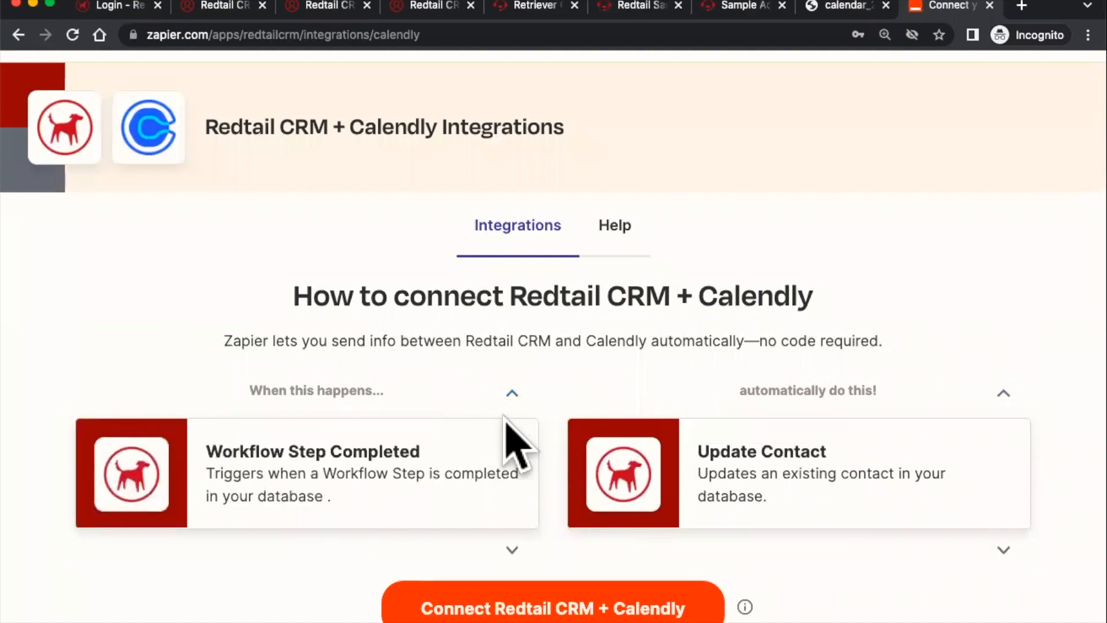
left_click(509, 551)
left_click(509, 550)
left_click(509, 550)
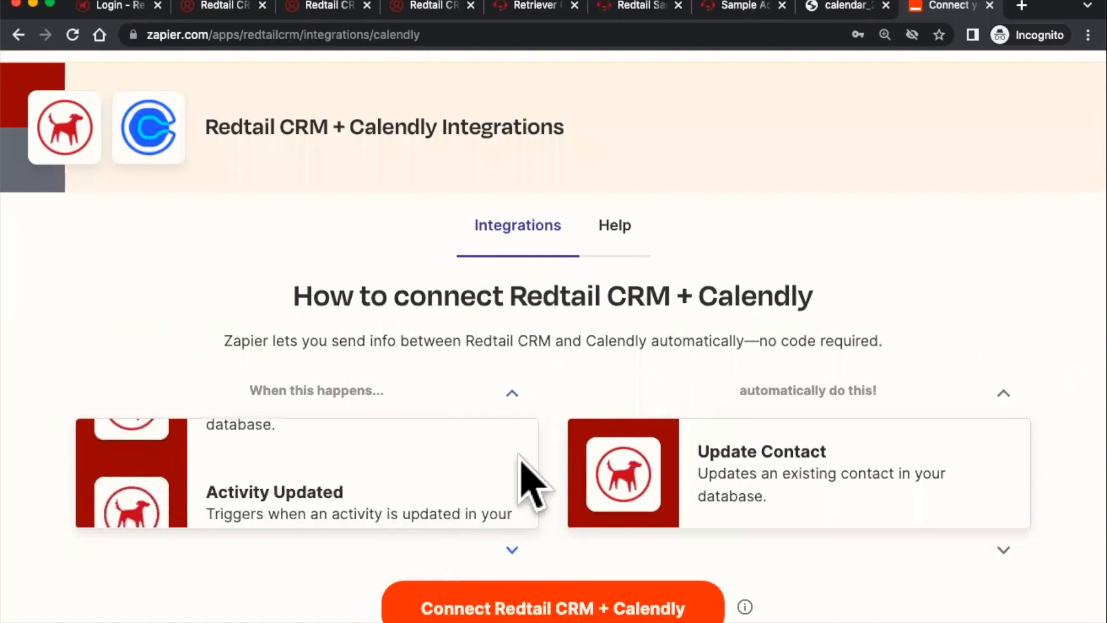
left_click(512, 393)
left_click(512, 550)
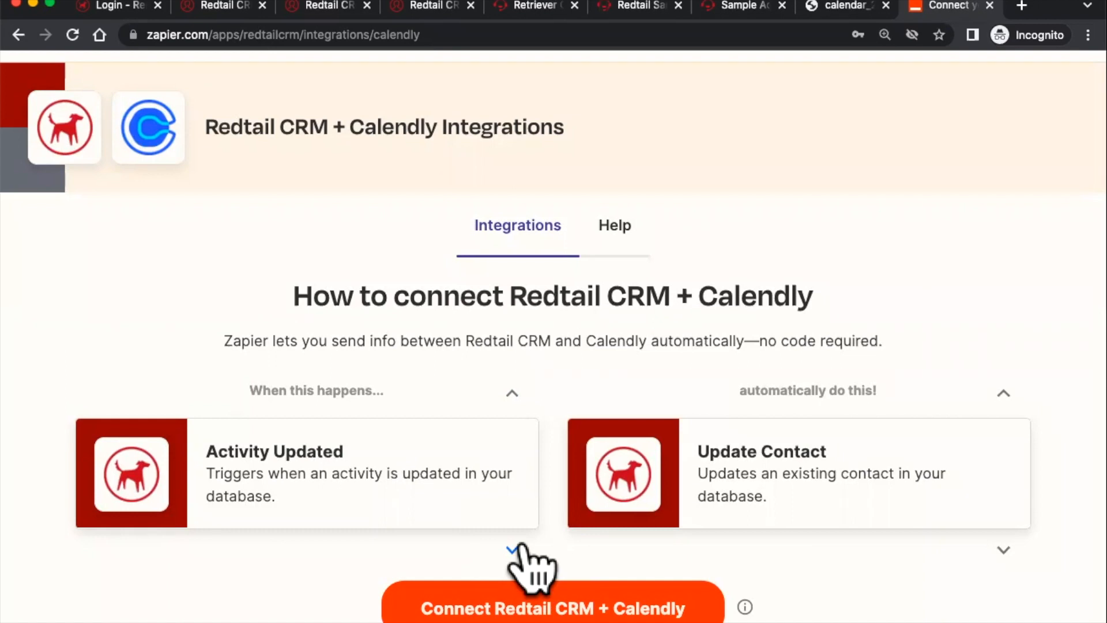
- Return to the Redtail CRM dashboard and view the quick-add options for new records
scroll(637, 329, "up", 1)
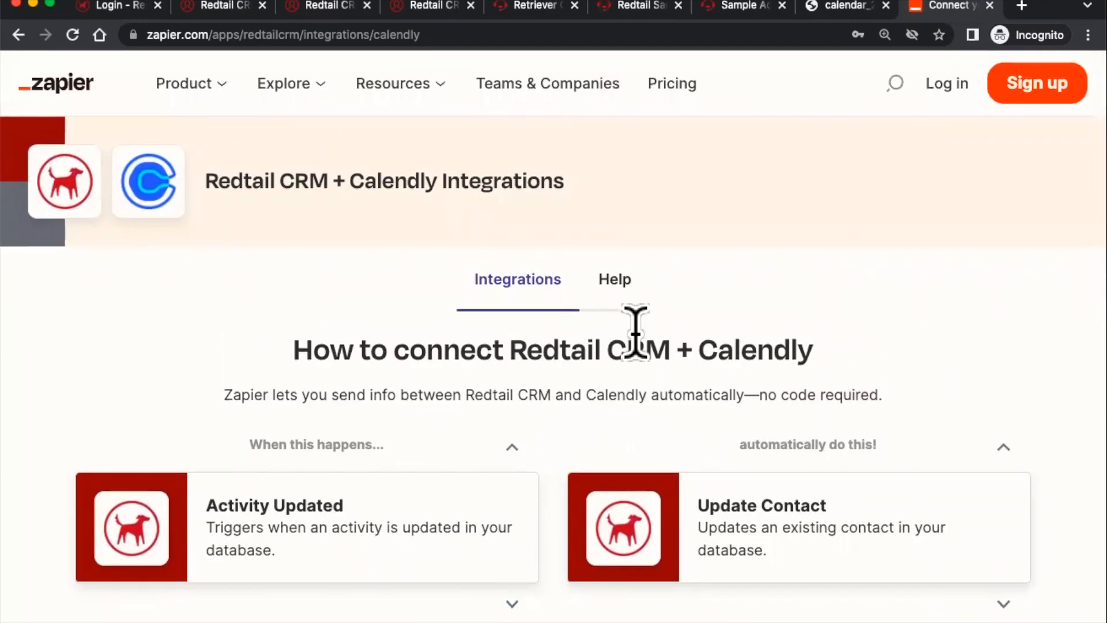
scroll(689, 369, "down", 3)
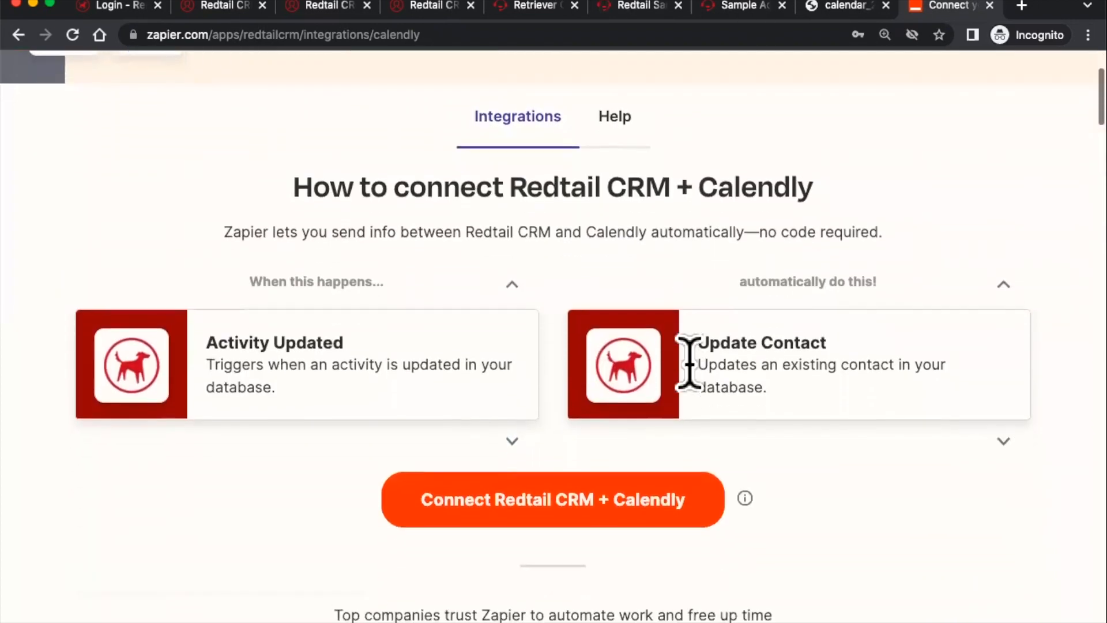
left_click(398, 11)
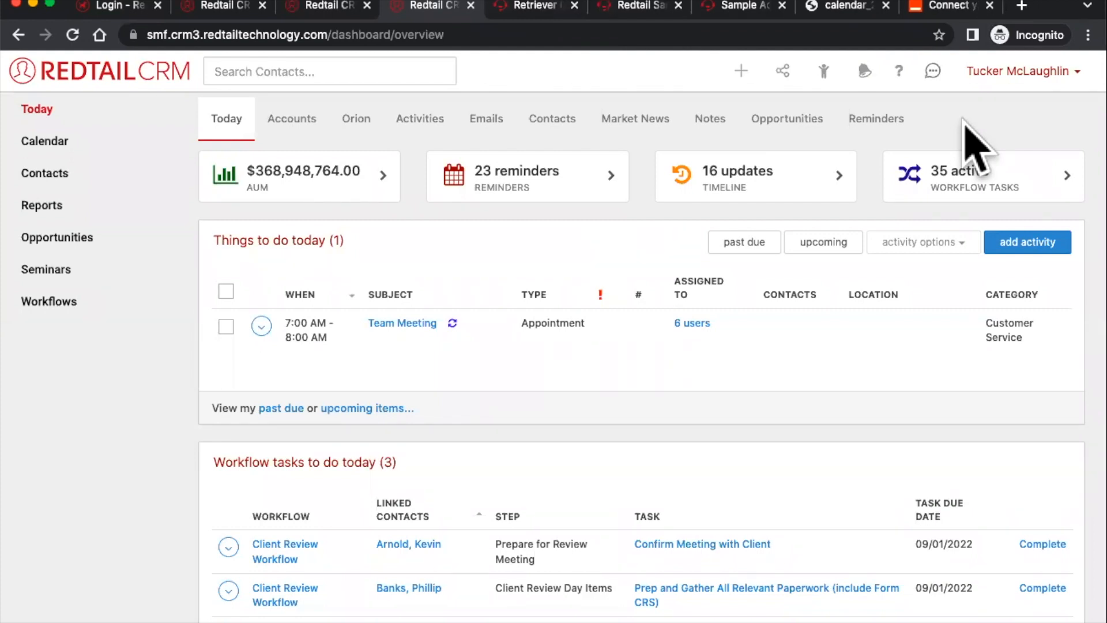
left_click(742, 71)
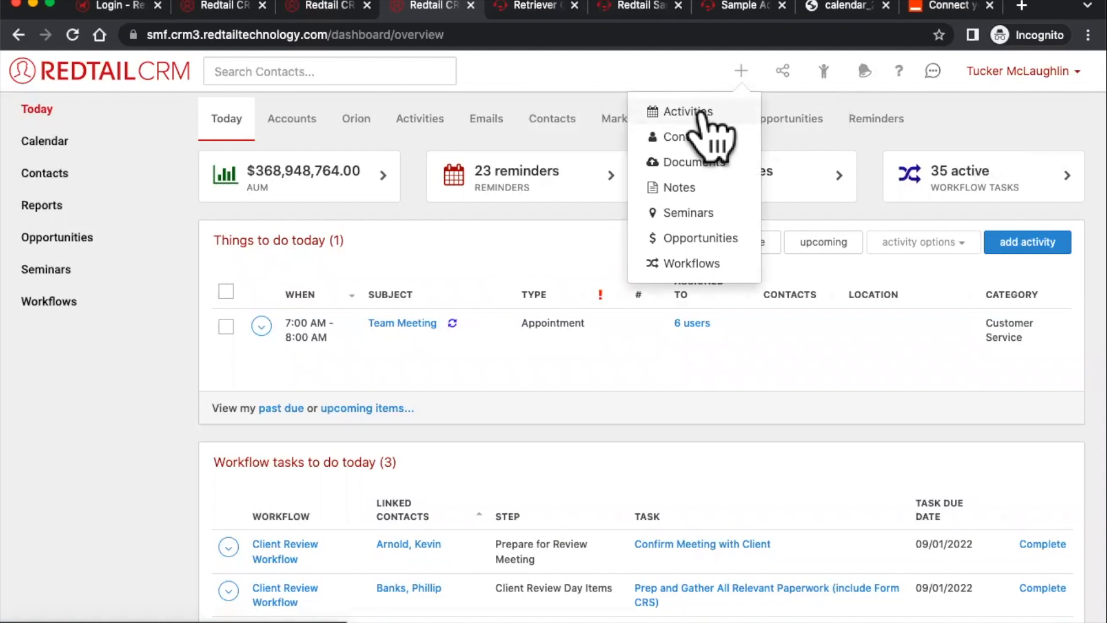
- Open the Team Meeting activity's details
left_click(262, 326)
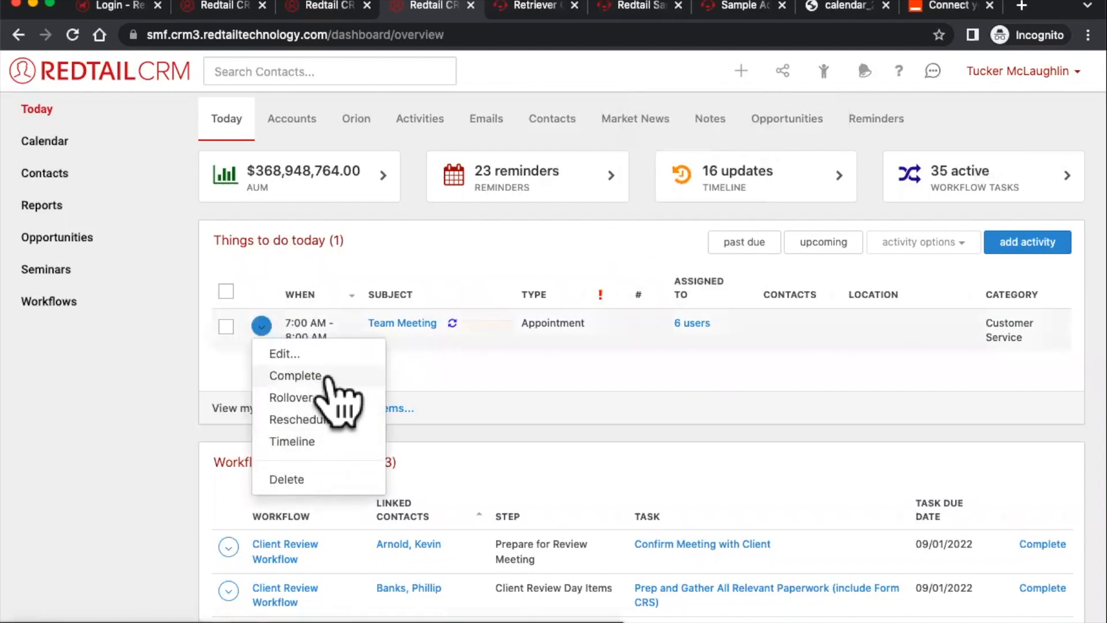
left_click(413, 323)
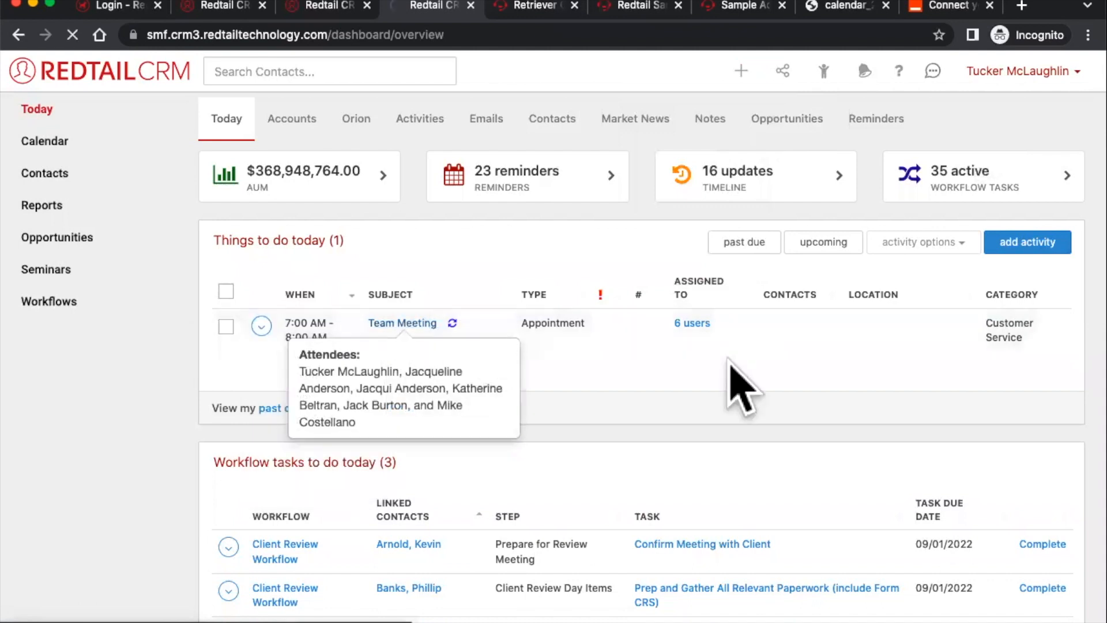
scroll(934, 351, "down", 5)
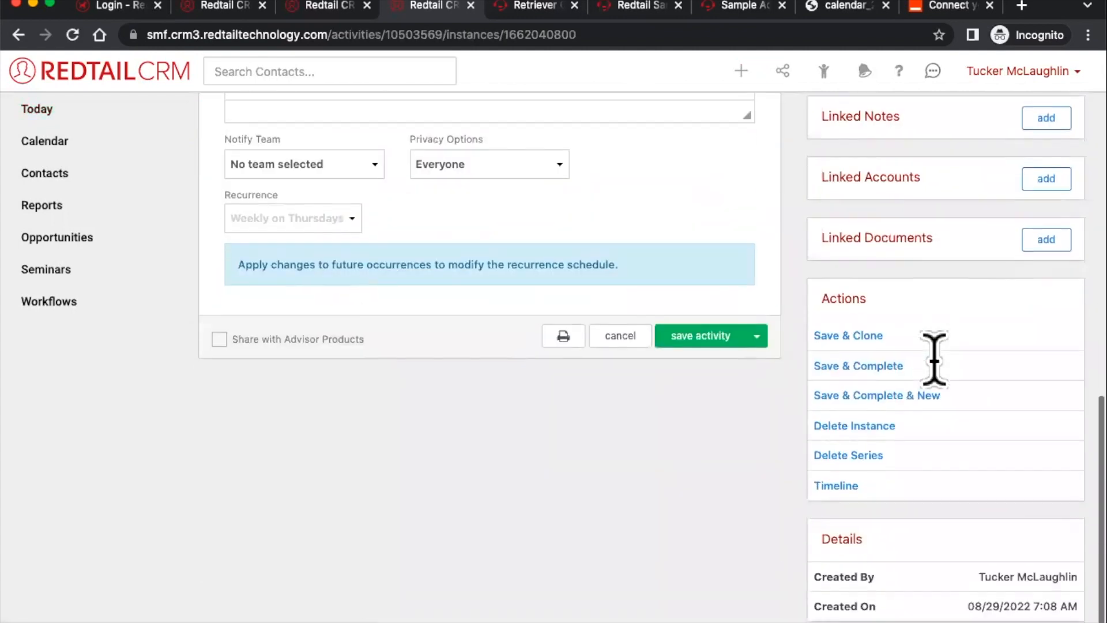
scroll(911, 410, "up", 3)
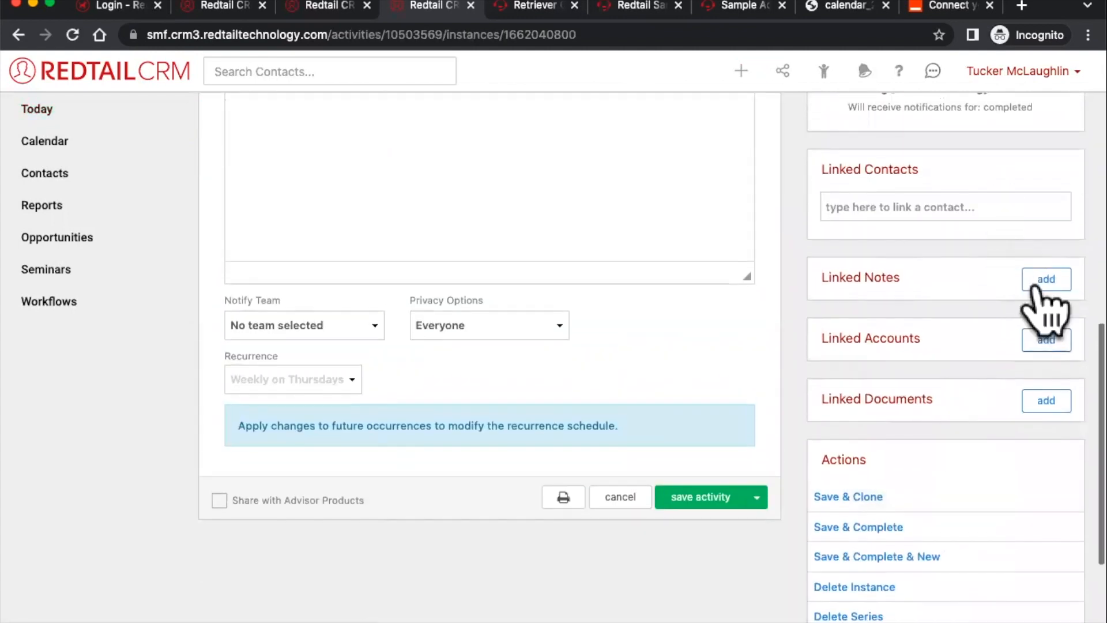
- Link the note 'Talked about vacations.' to Team Meeting and complete the activity
left_click(1043, 280)
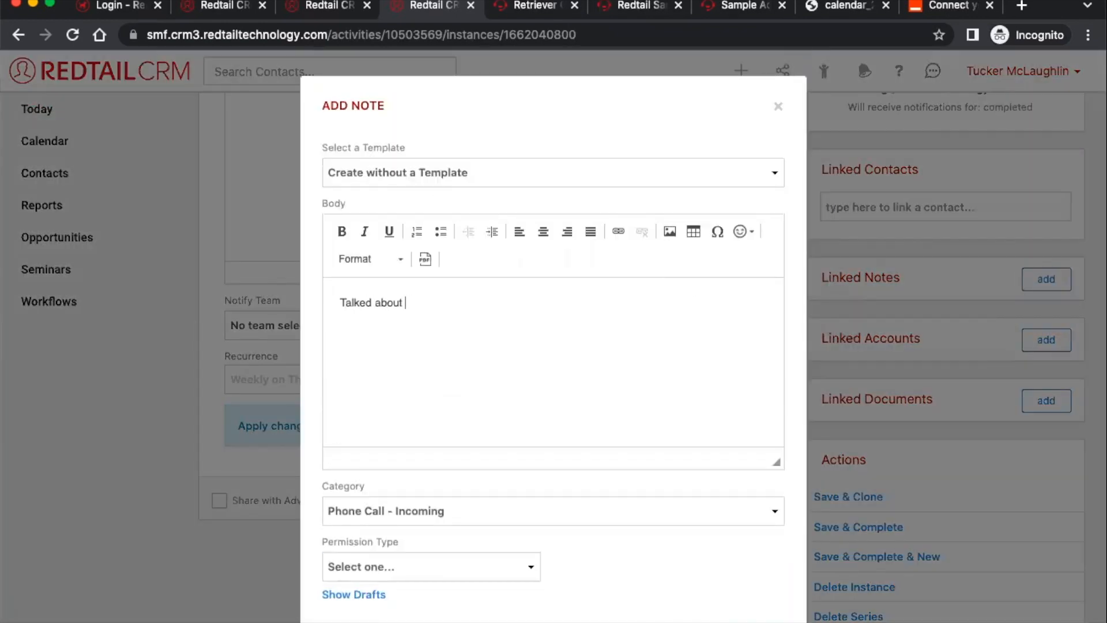
key("Return")
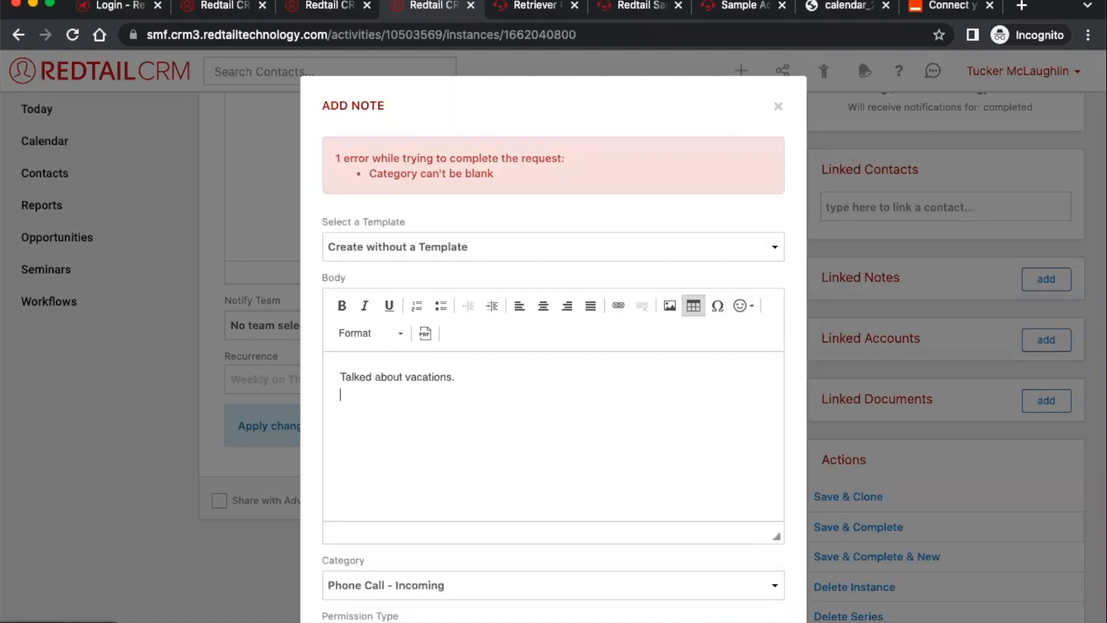
scroll(886, 427, "down", 4)
left_click(747, 579)
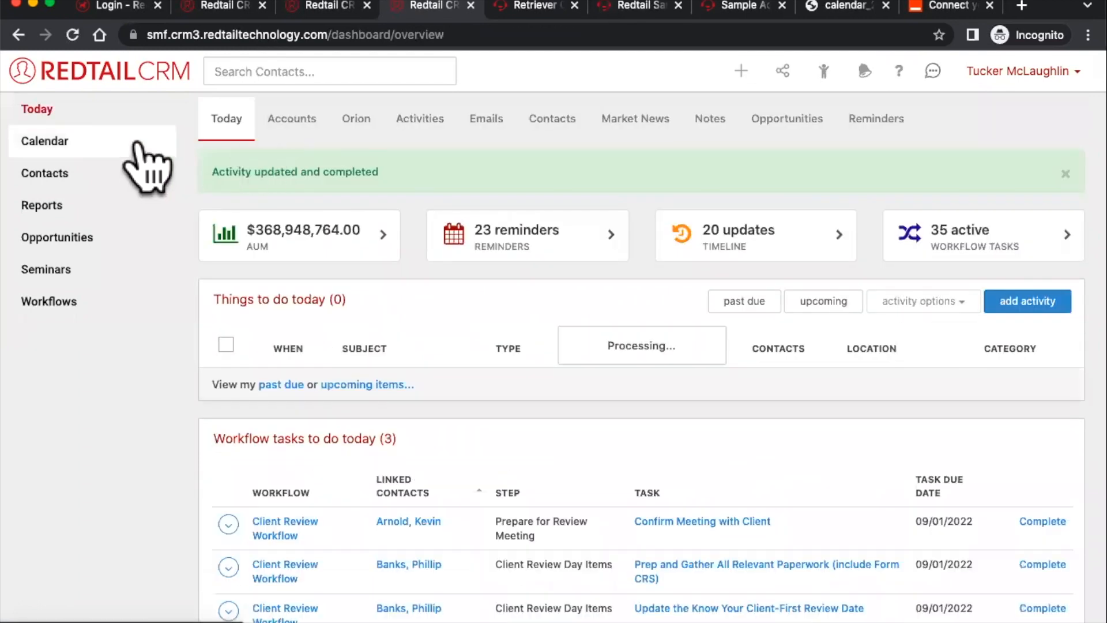
left_click(92, 148)
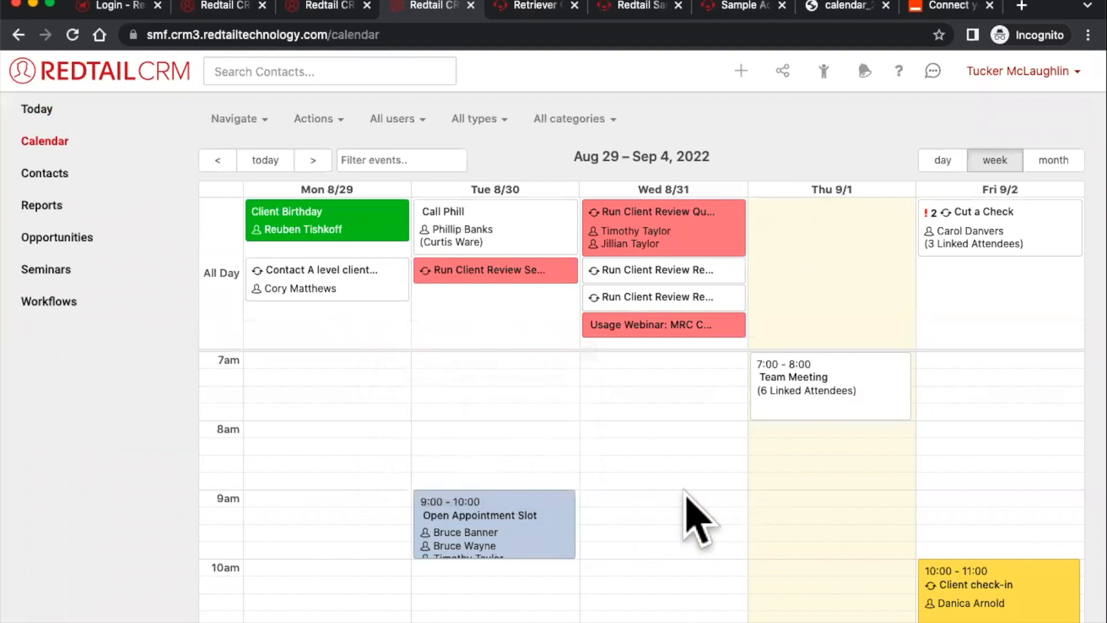
- Start a Fri 9/2 1pm activity in the Aug 29–Sep 4 week, discard it, and check notifications
scroll(683, 519, "down", 5)
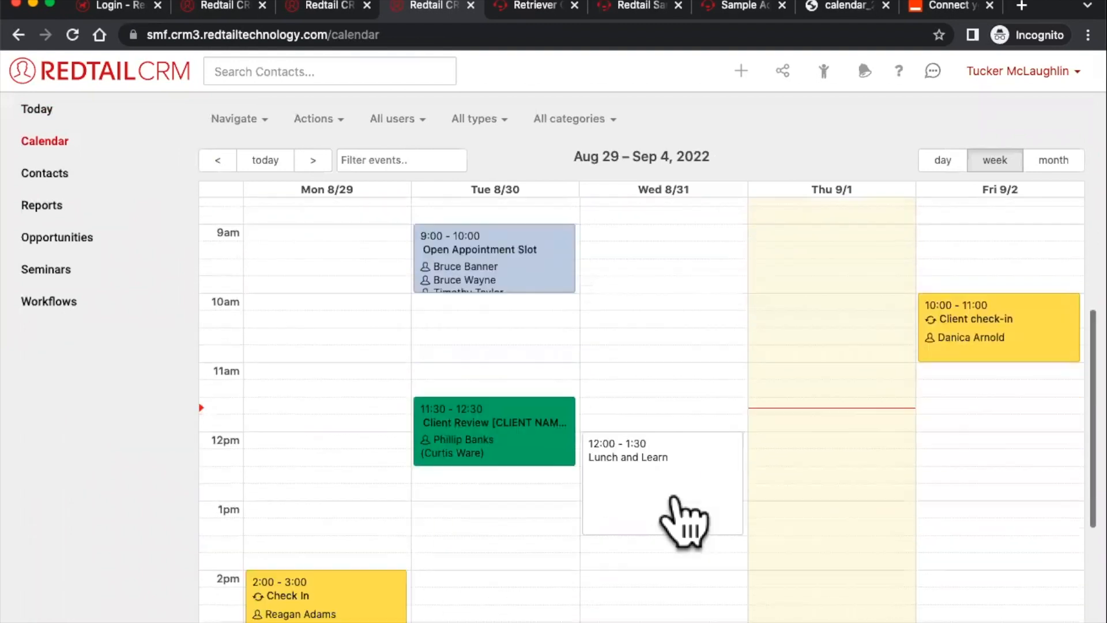
scroll(684, 519, "down", 3)
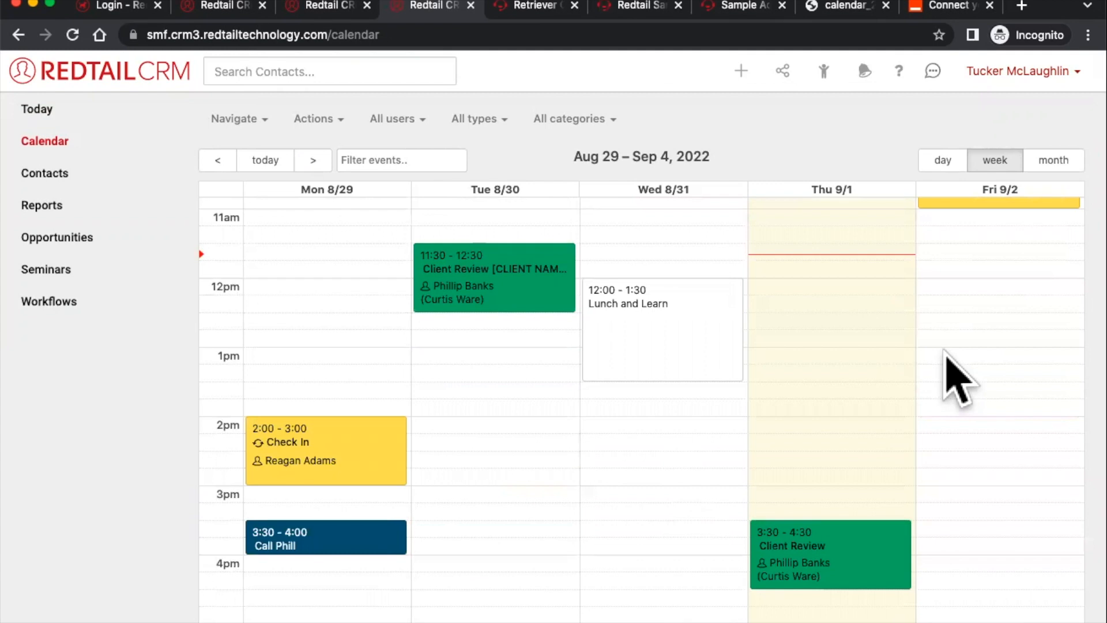
left_click(945, 353)
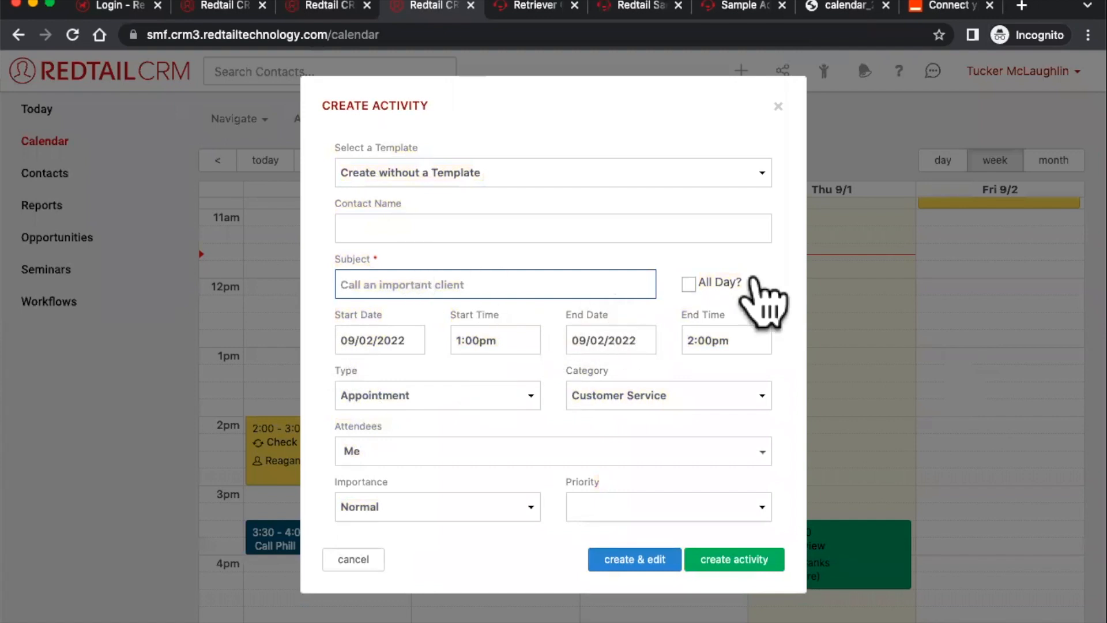
left_click(780, 103)
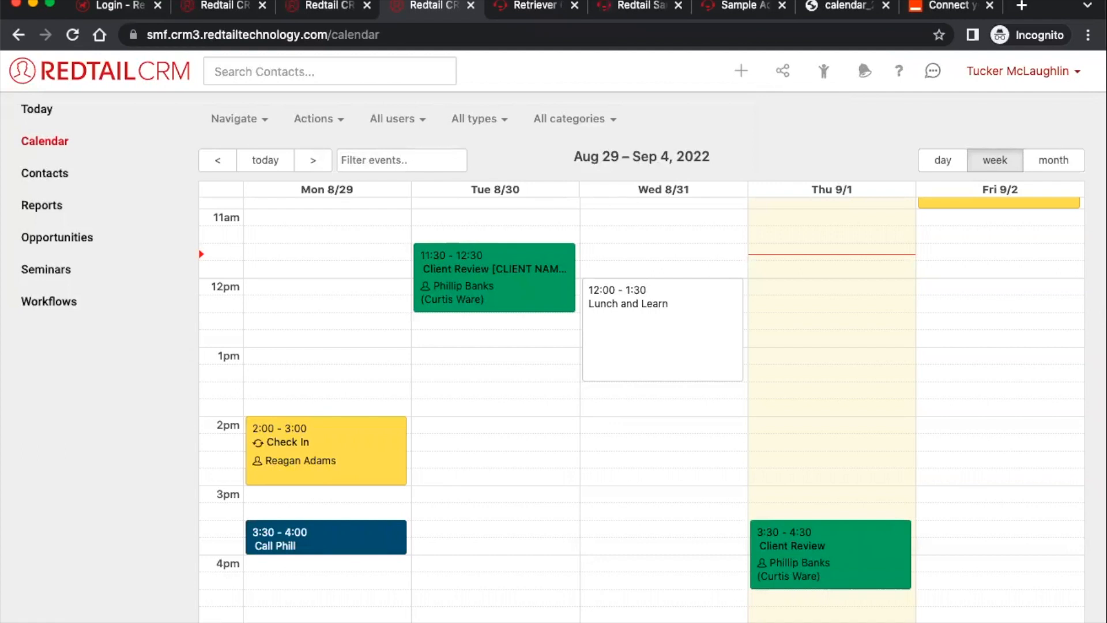
left_click(865, 72)
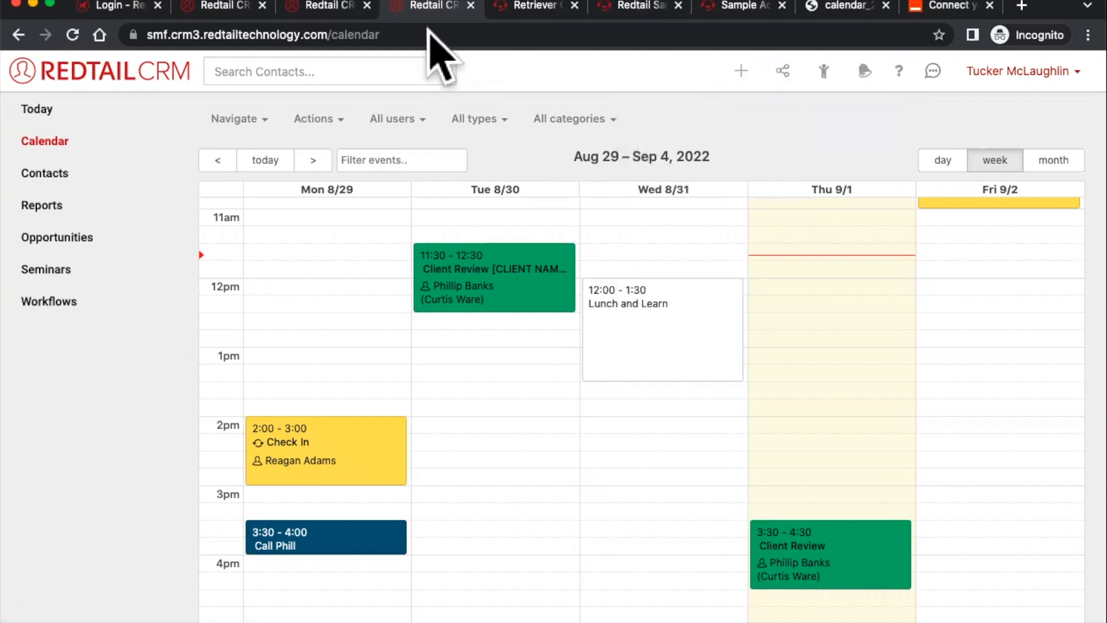
- Open the Help resources and launch Redtail's Contact Us page in a new tab
left_click(898, 72)
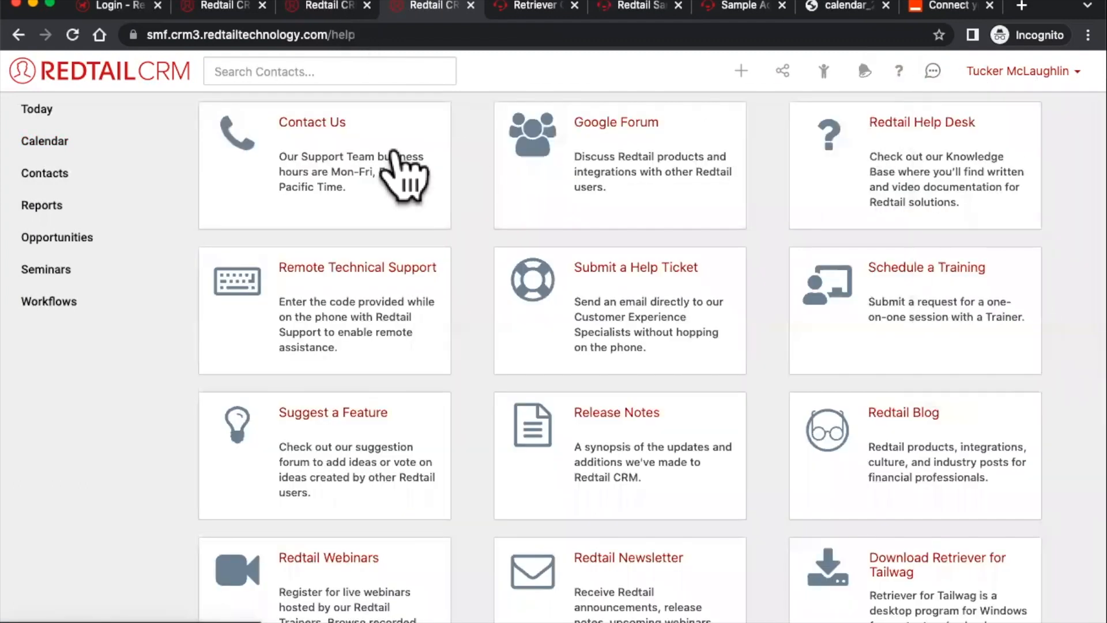
left_click(329, 147)
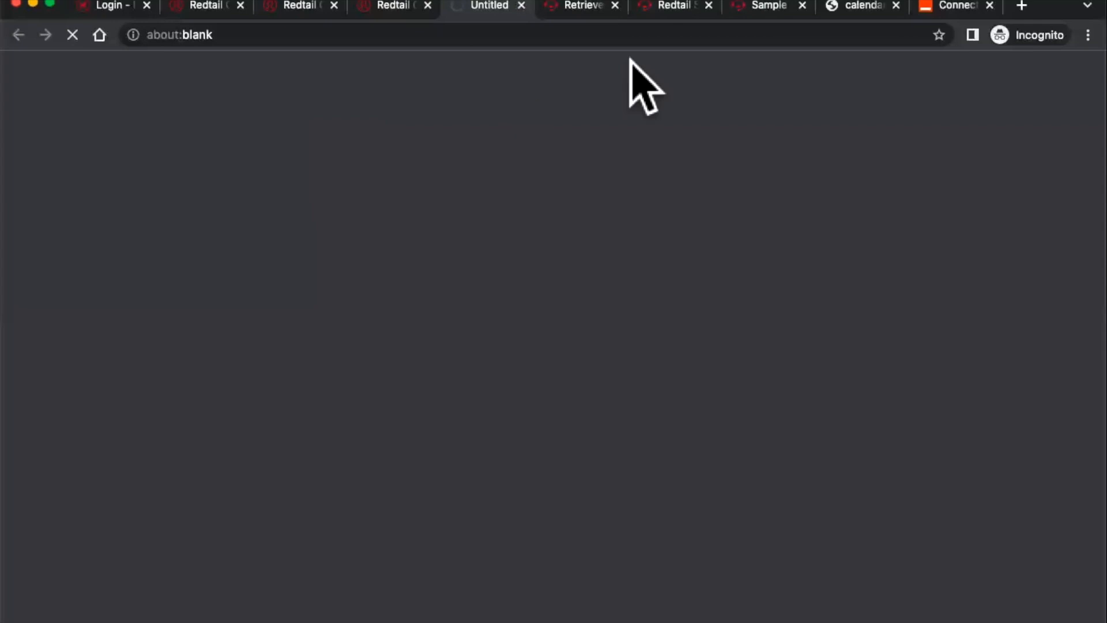
left_click(391, 7)
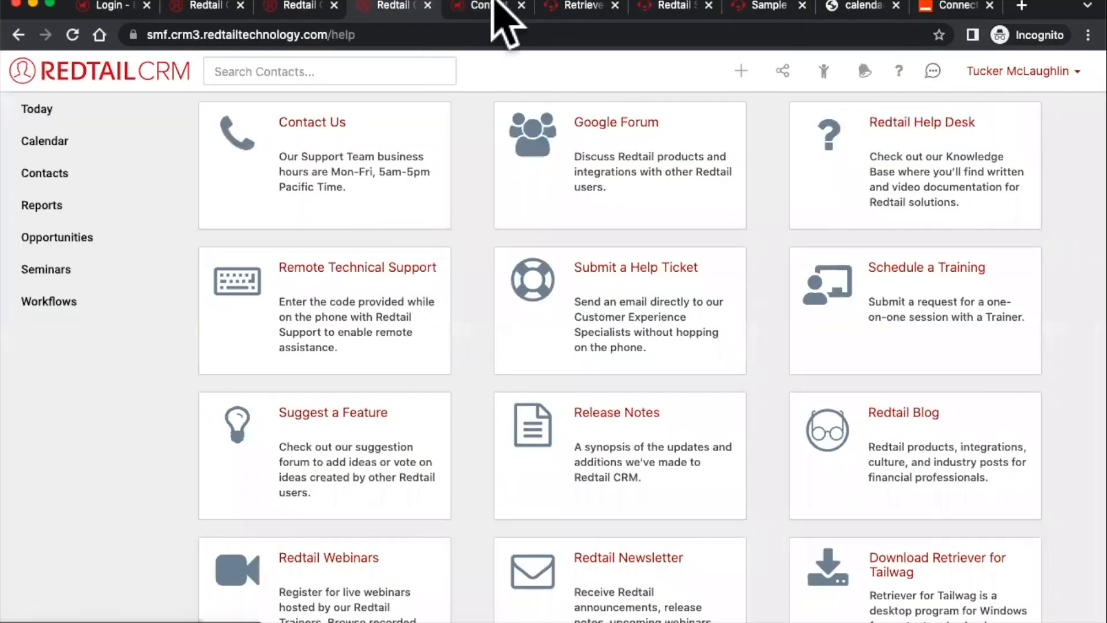
- Highlight the support phone number under Contact Info on the Contact Us page
left_click(494, 6)
scroll(947, 311, "down", 10)
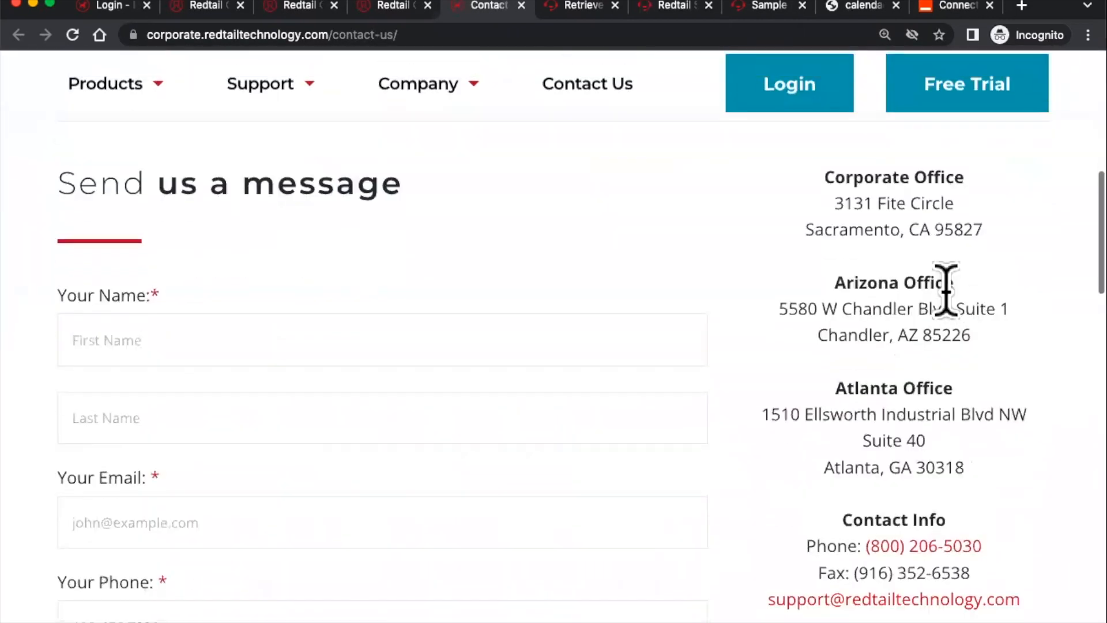
scroll(947, 283, "down", 3)
left_click_drag(832, 385, 993, 410)
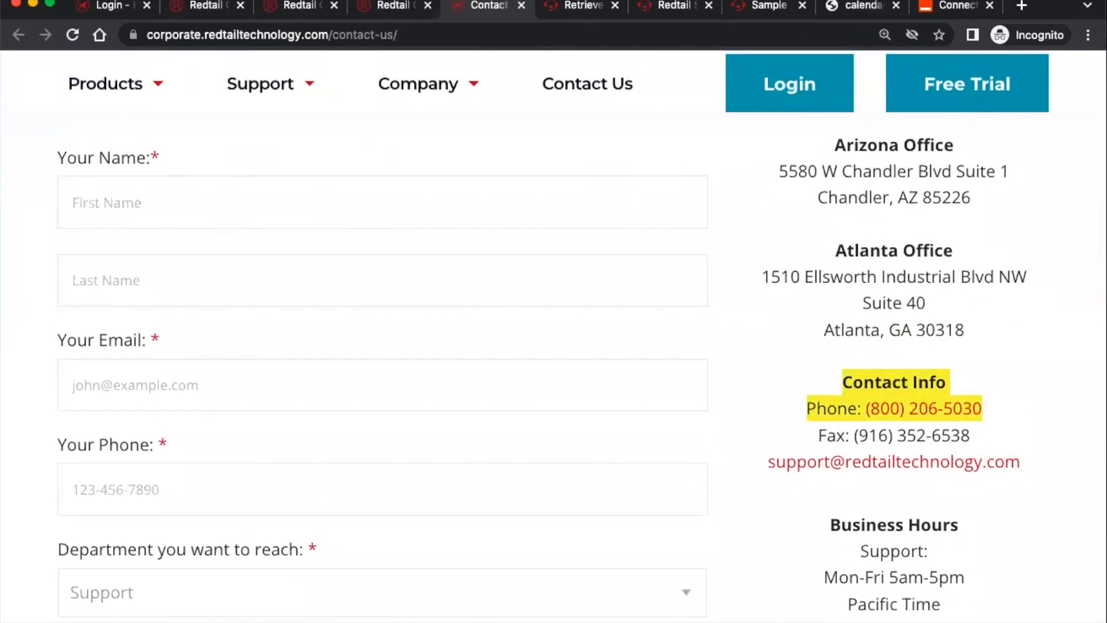
left_click(392, 7)
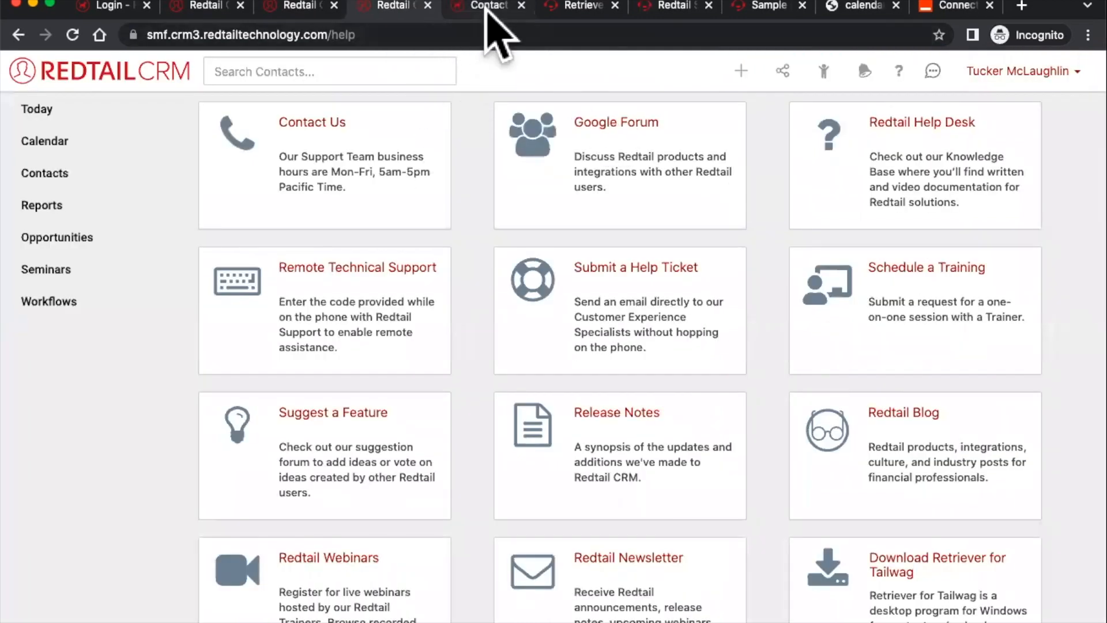
left_click(487, 7)
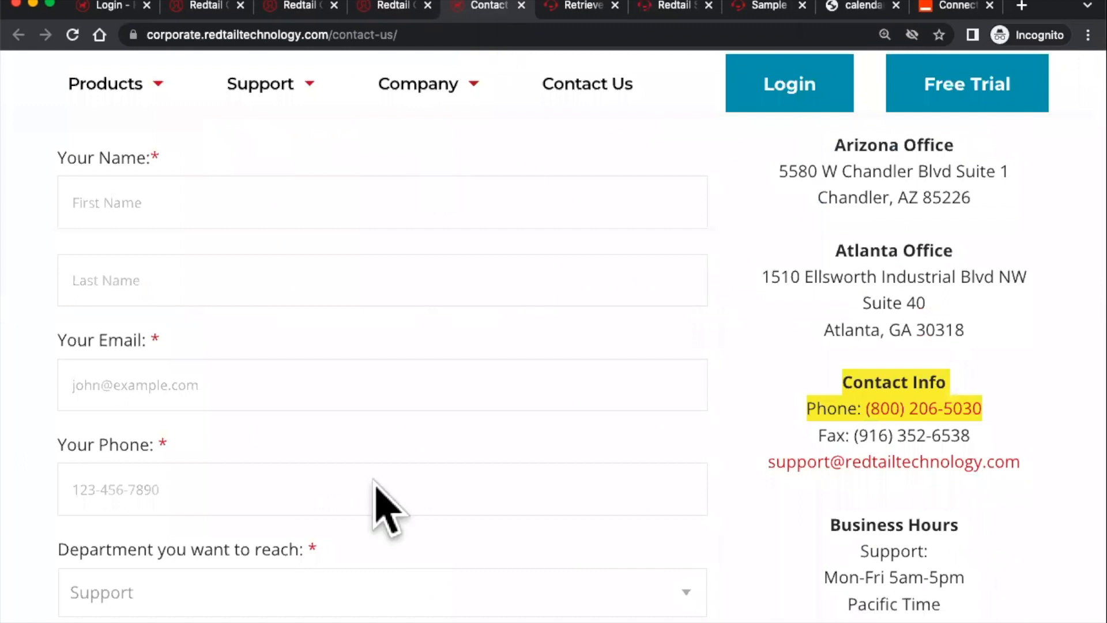